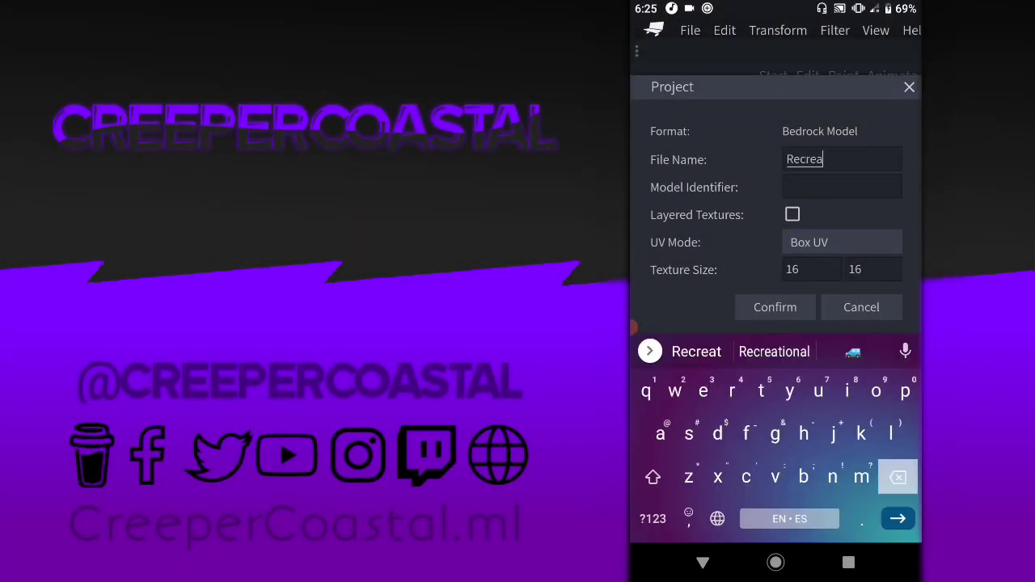
Fill in 'Protogen' and model identifier 'Pro', and confirm the first project dialog
{"action": "type", "text": "otogen"}
{"action": "left_click", "coordinate": [841, 187]}
{"action": "type", "text": "Pro"}
{"action": "left_click", "coordinate": [775, 306]}
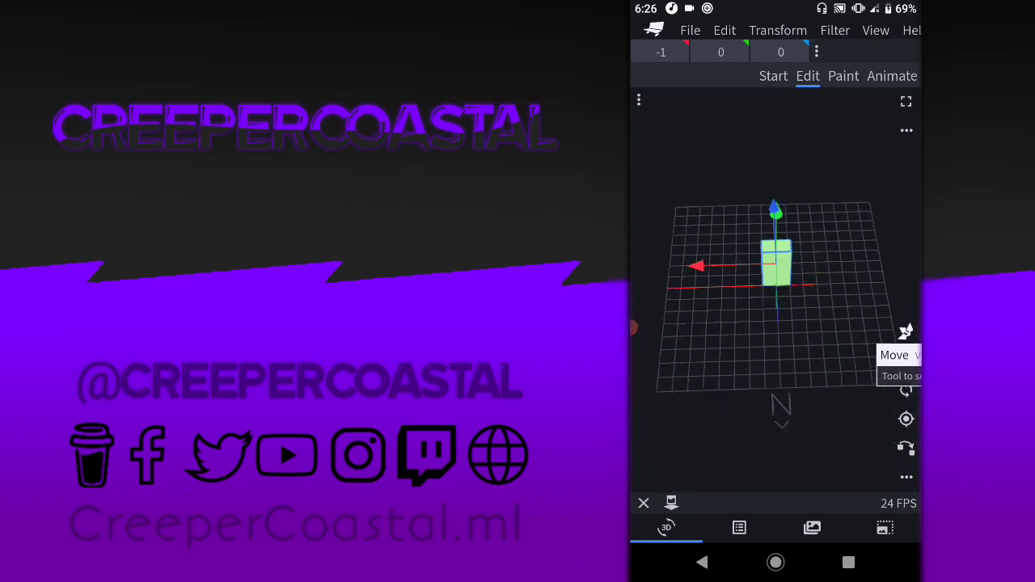
Create a new Steve skin model from the File menu
{"action": "left_click", "coordinate": [691, 30]}
{"action": "left_click", "coordinate": [744, 76]}
{"action": "left_click", "coordinate": [774, 302]}
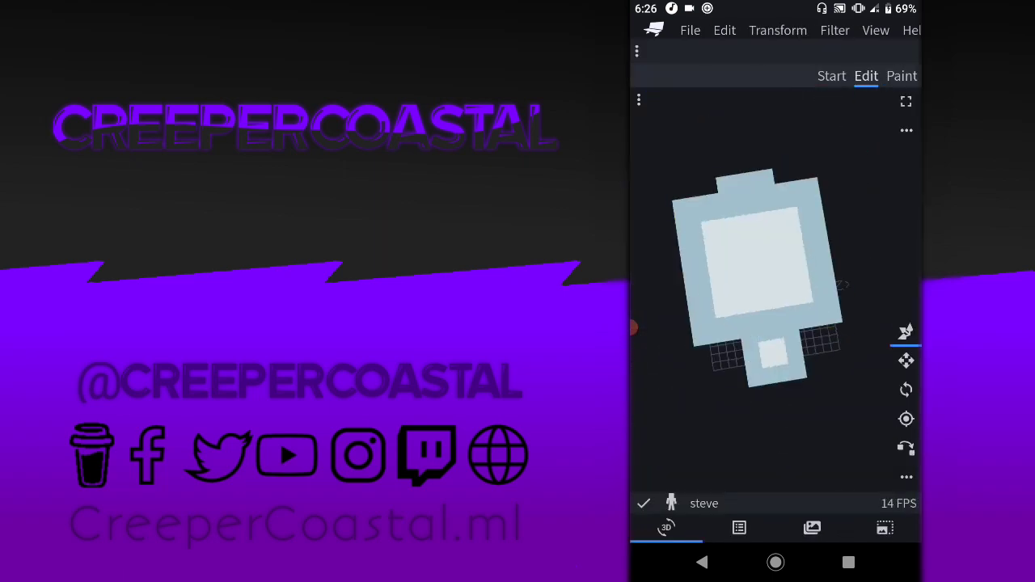
Start a new Bedrock Model project with file name 'Protogen' and model identifier 'Pro'
{"action": "left_click", "coordinate": [690, 30]}
{"action": "left_click", "coordinate": [712, 76]}
{"action": "left_click", "coordinate": [752, 127]}
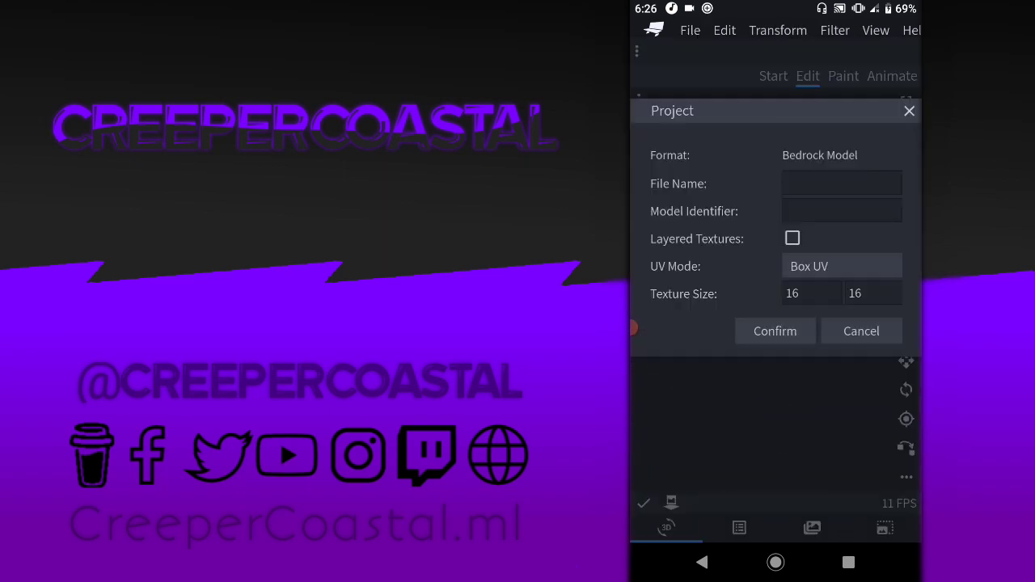
{"action": "left_click", "coordinate": [841, 184]}
{"action": "type", "text": "Protogen"}
{"action": "left_click", "coordinate": [841, 211]}
{"action": "type", "text": "Pro"}
{"action": "left_click", "coordinate": [774, 305]}
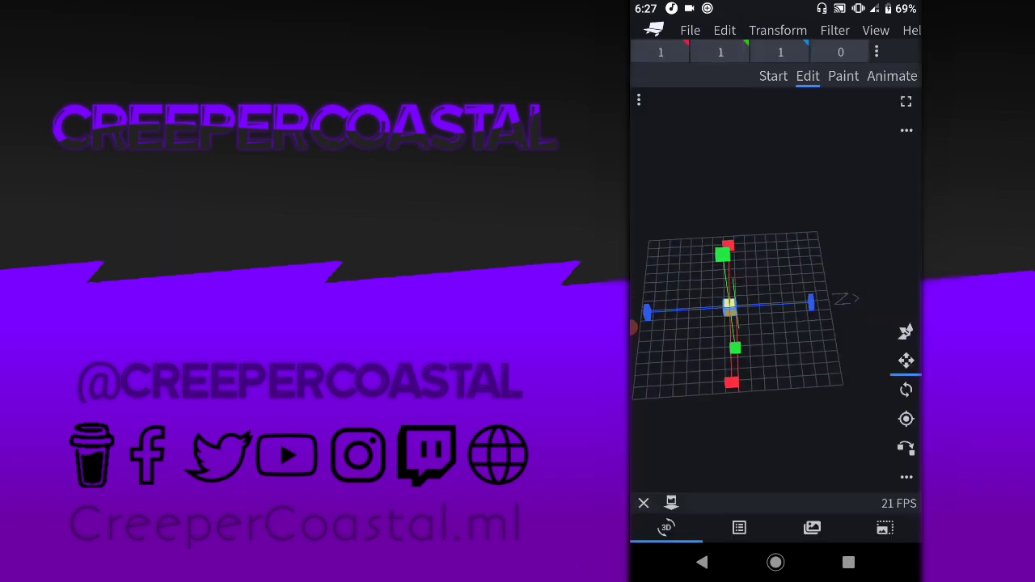
Duplicate the starting cube with Edit > Duplicate
{"action": "left_click_drag", "start_coordinate": [809, 388], "coordinate": [760, 340]}
{"action": "left_click", "coordinate": [725, 30]}
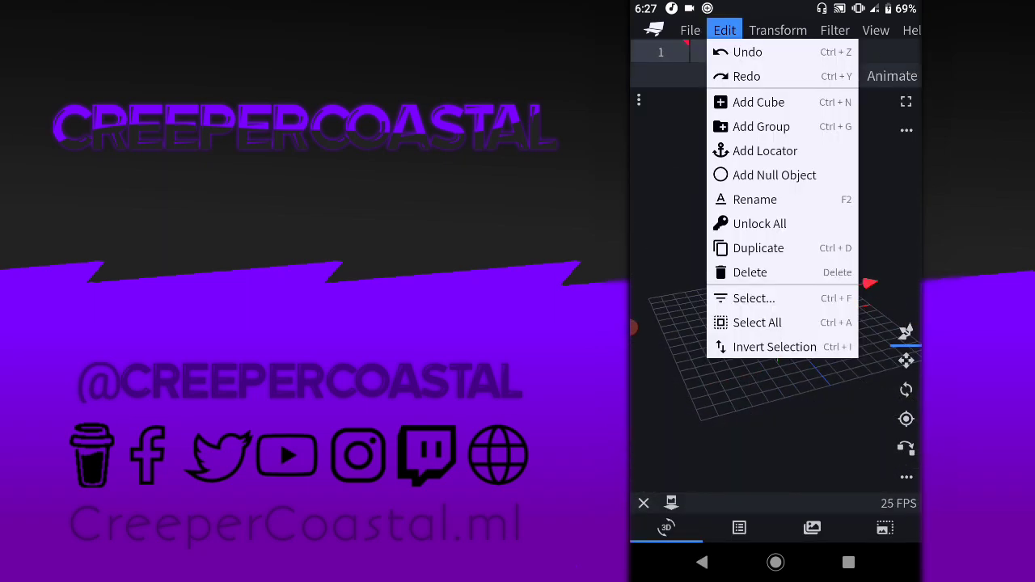
{"action": "left_click", "coordinate": [765, 310]}
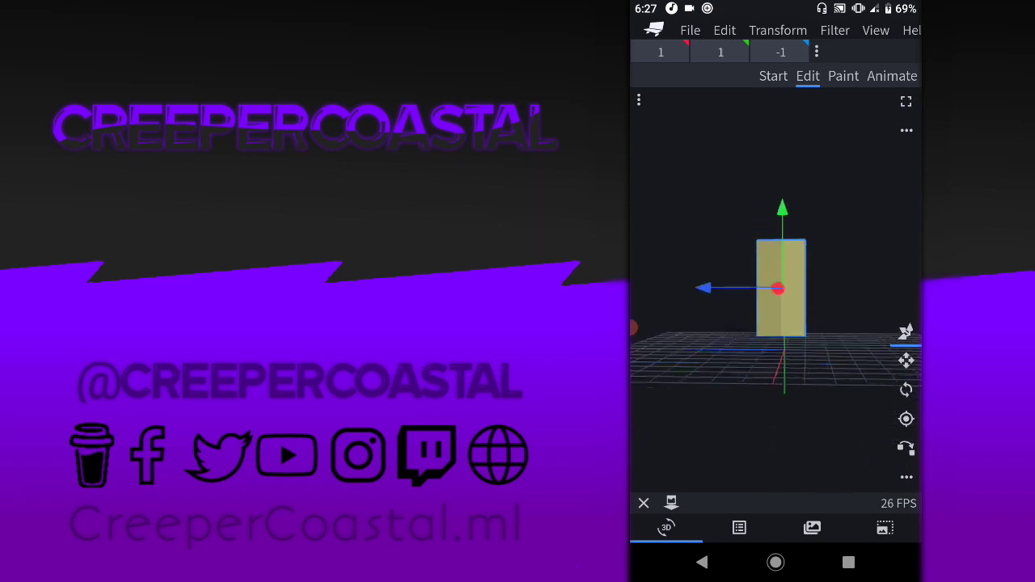
{"action": "left_click", "coordinate": [778, 29]}
{"action": "mouse_move", "coordinate": [809, 404]}
{"action": "left_mouse_down"}
{"action": "mouse_move", "coordinate": [760, 389]}
{"action": "mouse_move", "coordinate": [776, 372]}
{"action": "left_mouse_up"}
{"action": "left_click", "coordinate": [778, 29]}
Resize the duplicated cube into the larger top block
{"action": "left_click", "coordinate": [906, 390]}
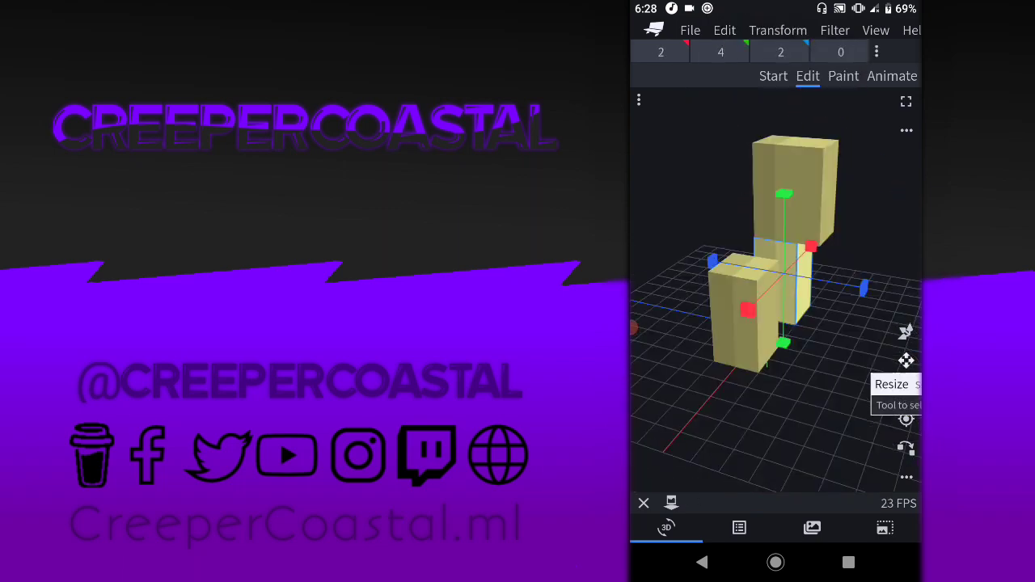
{"action": "mouse_move", "coordinate": [809, 405]}
{"action": "left_mouse_down"}
{"action": "mouse_move", "coordinate": [768, 380]}
{"action": "mouse_move", "coordinate": [777, 356]}
{"action": "left_mouse_up"}
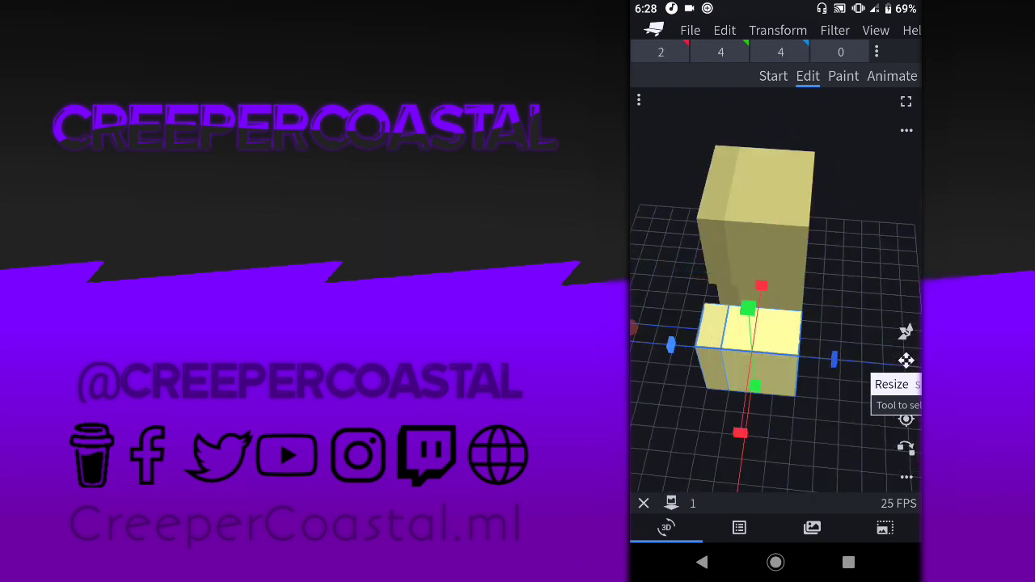
{"action": "left_click_drag", "start_coordinate": [849, 437], "coordinate": [903, 453]}
{"action": "left_click_drag", "start_coordinate": [809, 405], "coordinate": [744, 388]}
{"action": "left_click", "coordinate": [800, 202]}
{"action": "left_click", "coordinate": [844, 76]}
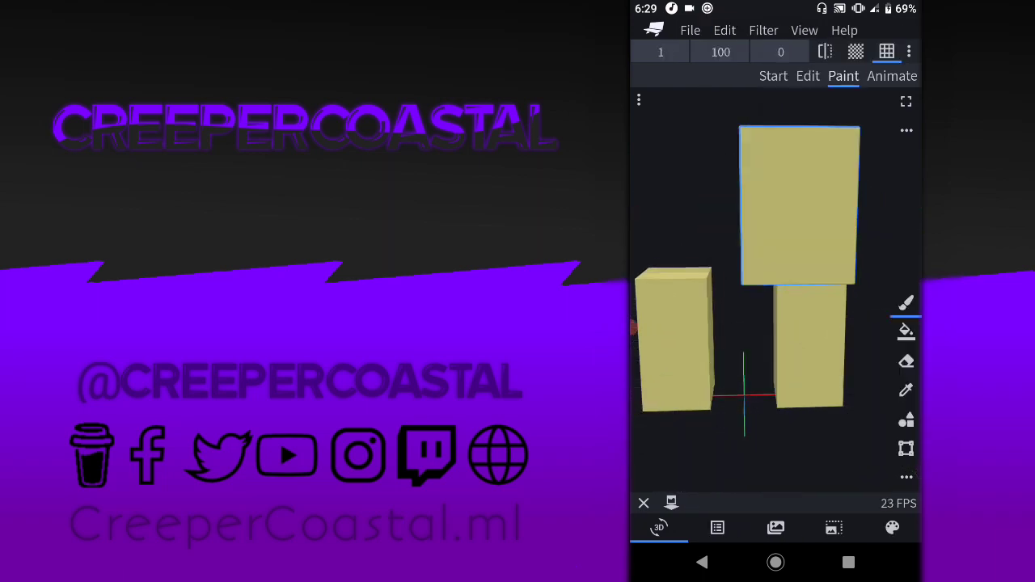
{"action": "left_click", "coordinate": [808, 76]}
Position the two leg cubes, giving the right leg a new Z and the left leg X -1.5
{"action": "left_click", "coordinate": [906, 360]}
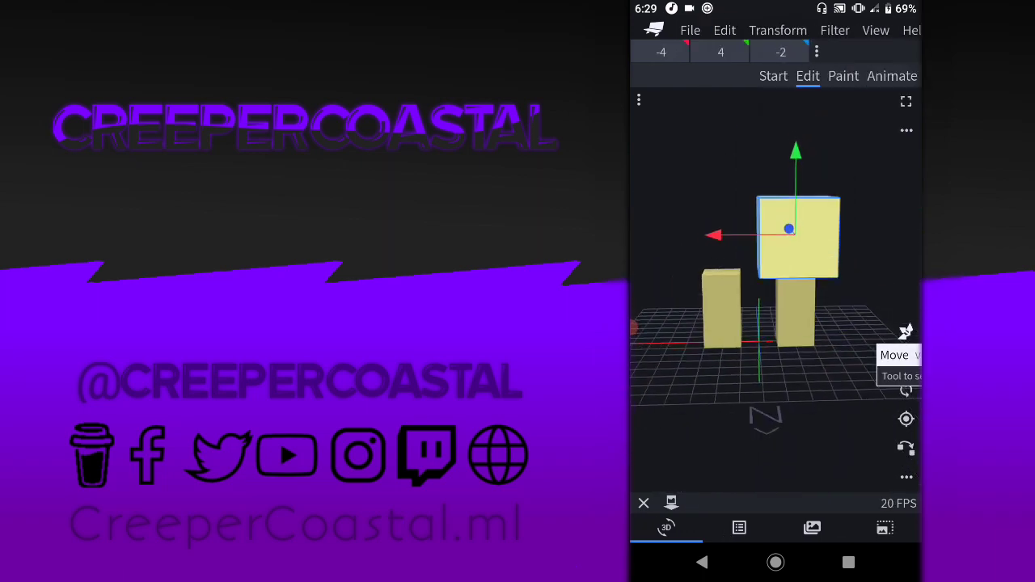
{"action": "left_click_drag", "start_coordinate": [809, 405], "coordinate": [858, 380]}
{"action": "left_click", "coordinate": [833, 315]}
{"action": "left_click", "coordinate": [781, 52]}
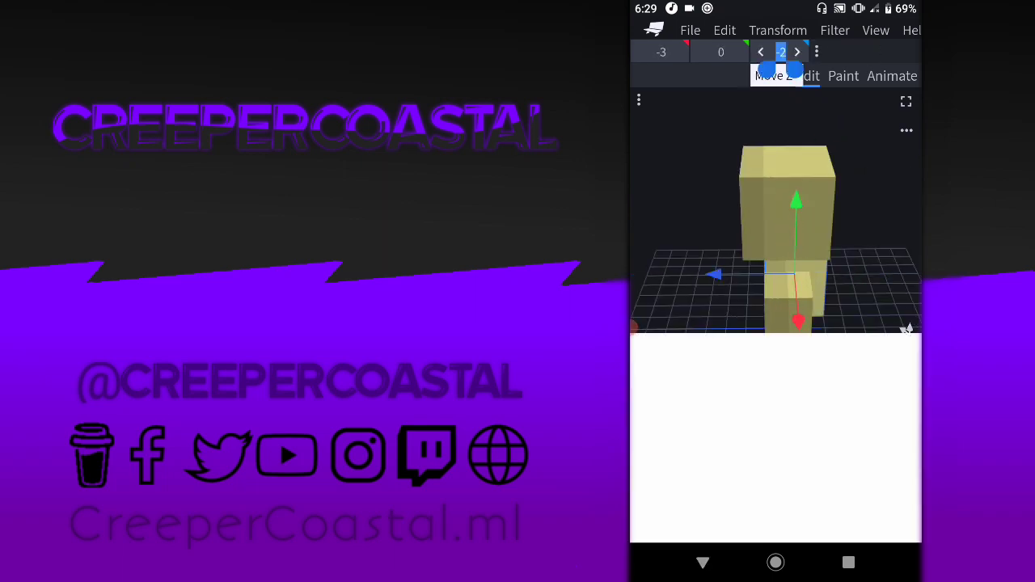
{"action": "type", "text": ".5"}
{"action": "key", "text": "Return"}
{"action": "left_click", "coordinate": [768, 316]}
{"action": "mouse_move", "coordinate": [809, 405]}
{"action": "left_mouse_down"}
{"action": "mouse_move", "coordinate": [850, 388]}
{"action": "mouse_move", "coordinate": [761, 405]}
{"action": "left_mouse_up"}
{"action": "left_click", "coordinate": [662, 52]}
{"action": "type", "text": "-1.5"}
{"action": "key", "text": "Return"}
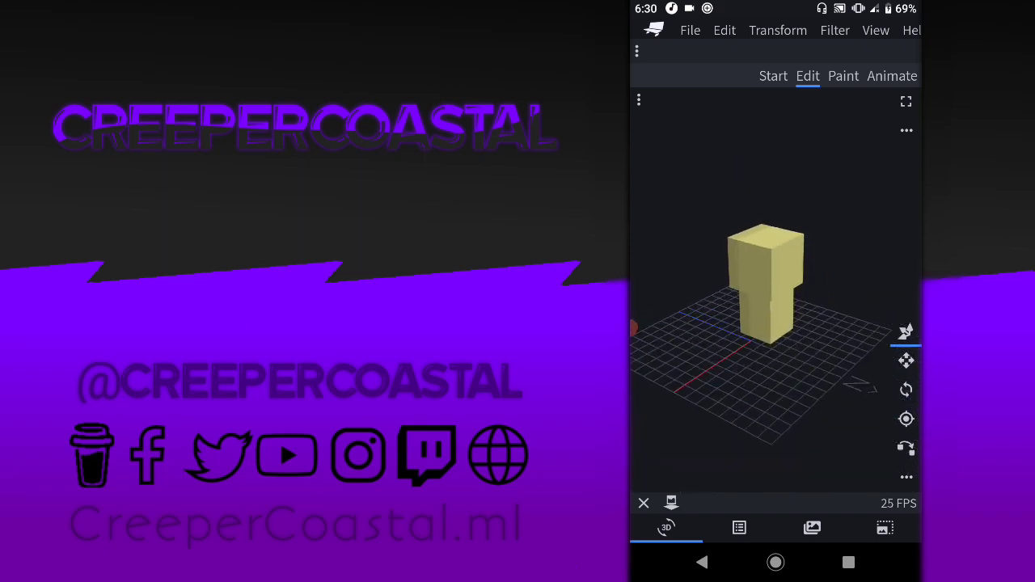
Rename the cubes in the outliner to 'upper left' and 'lower right'
{"action": "left_click", "coordinate": [766, 255]}
{"action": "left_click", "coordinate": [740, 325]}
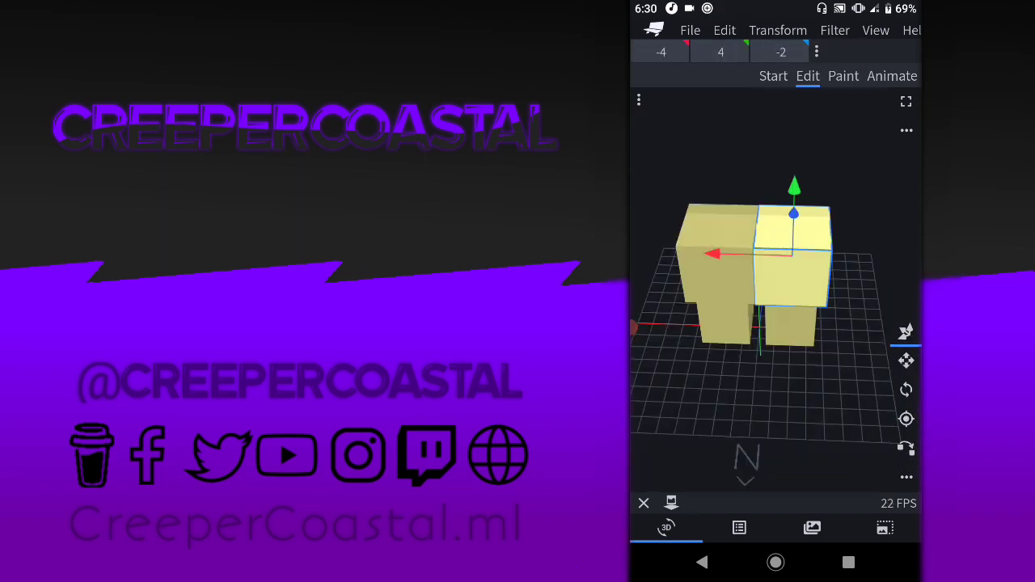
{"action": "left_click", "coordinate": [740, 527]}
{"action": "double_click", "coordinate": [682, 199]}
{"action": "type", "text": "upper left"}
{"action": "double_click", "coordinate": [682, 222]}
{"action": "left_click", "coordinate": [667, 528]}
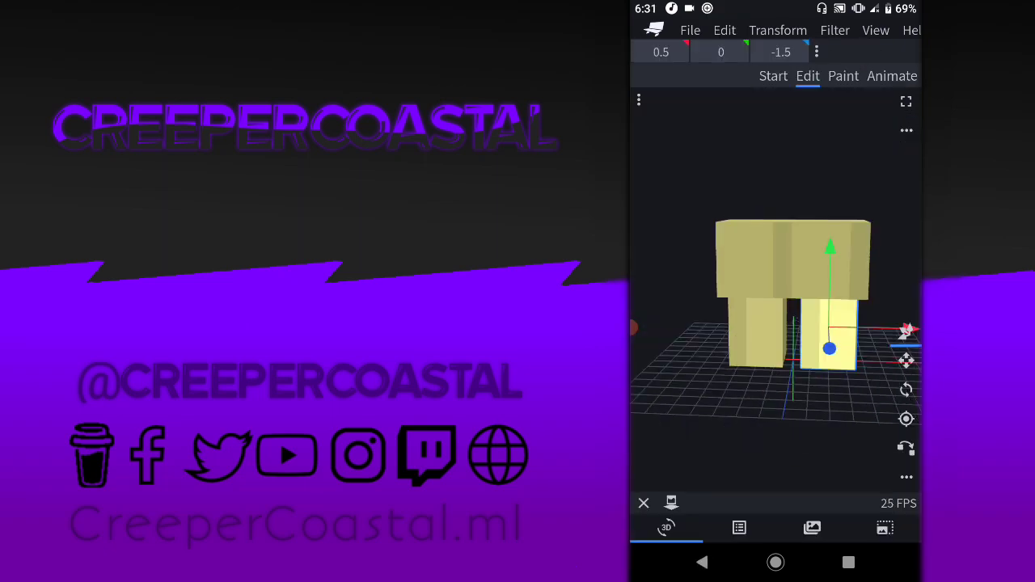
{"action": "left_click", "coordinate": [740, 528]}
{"action": "double_click", "coordinate": [682, 170]}
{"action": "type", "text": "lower righ"}
{"action": "key", "text": "Return"}
{"action": "left_click", "coordinate": [682, 155]}
{"action": "left_click", "coordinate": [667, 527]}
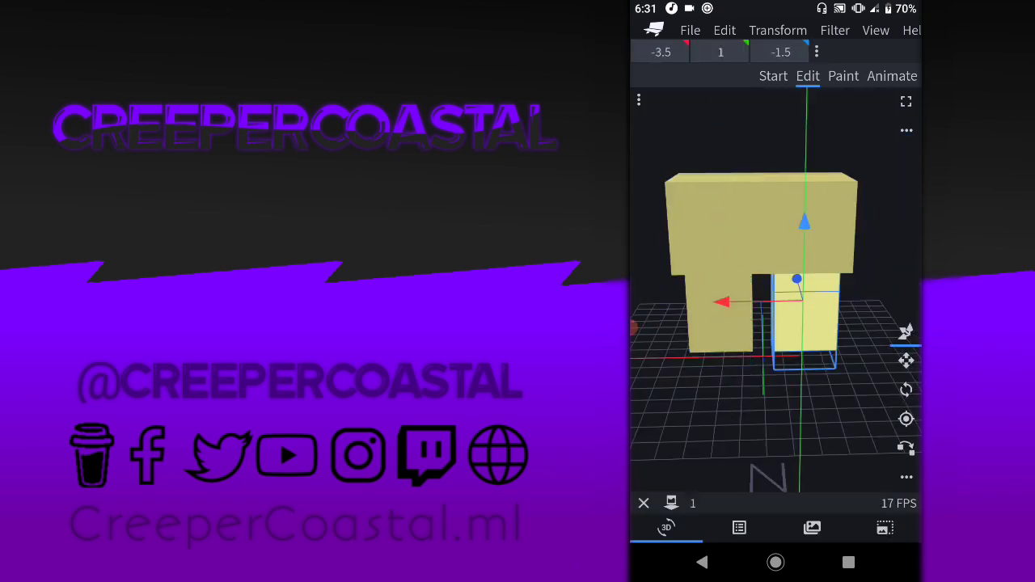
Set the selected part's Z position to -3.5
{"action": "left_click_drag", "start_coordinate": [728, 421], "coordinate": [777, 380]}
{"action": "left_click", "coordinate": [906, 362]}
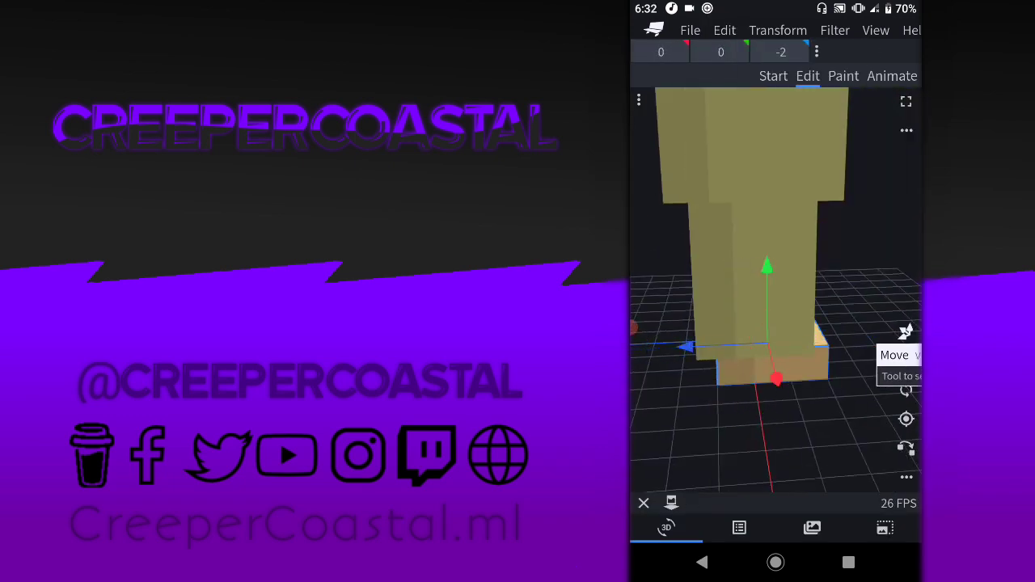
{"action": "left_click", "coordinate": [781, 51]}
{"action": "type", "text": "-3.5"}
{"action": "key", "text": "Return"}
Move 'Lower right' to the end of the outliner list and add a new group
{"action": "left_click_drag", "start_coordinate": [661, 52], "coordinate": [680, 52]}
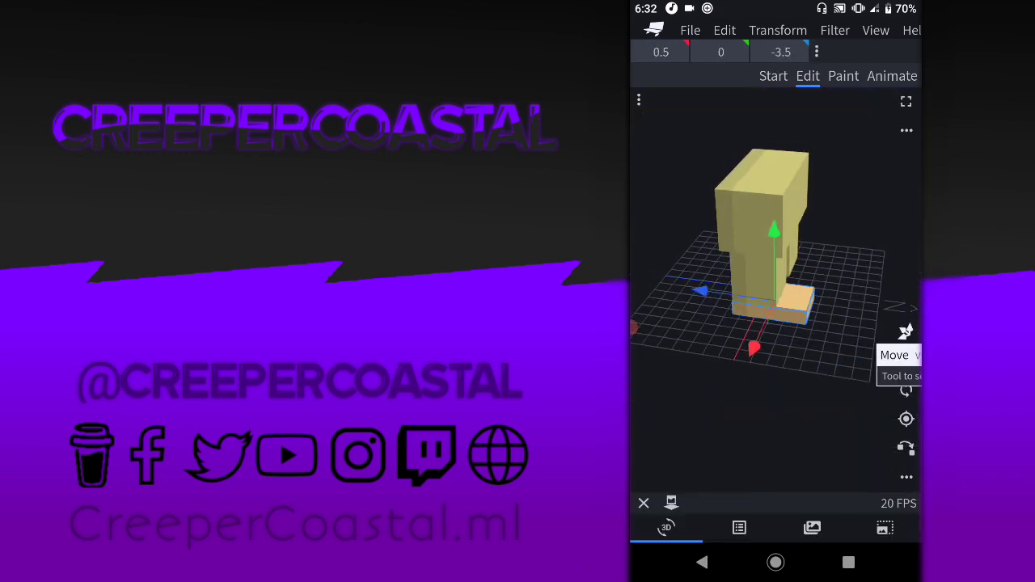
{"action": "left_click_drag", "start_coordinate": [728, 420], "coordinate": [776, 380]}
{"action": "left_click", "coordinate": [906, 362]}
{"action": "left_click", "coordinate": [784, 203]}
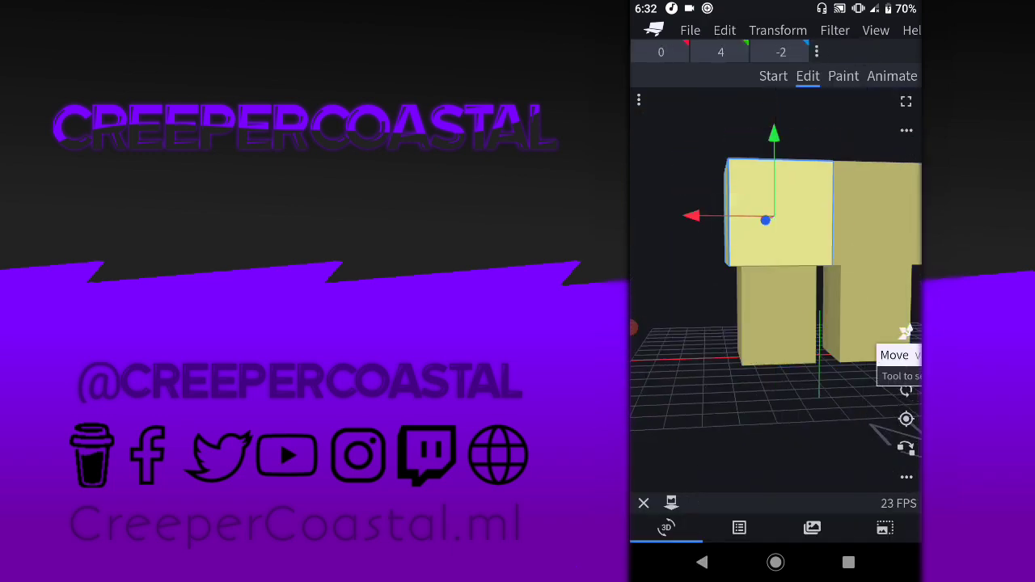
{"action": "left_click", "coordinate": [739, 527]}
{"action": "mouse_move", "coordinate": [698, 177]}
{"action": "left_mouse_down"}
{"action": "mouse_move", "coordinate": [698, 235]}
{"action": "mouse_move", "coordinate": [681, 199]}
{"action": "mouse_move", "coordinate": [698, 245]}
{"action": "left_mouse_up"}
{"action": "left_click", "coordinate": [677, 131]}
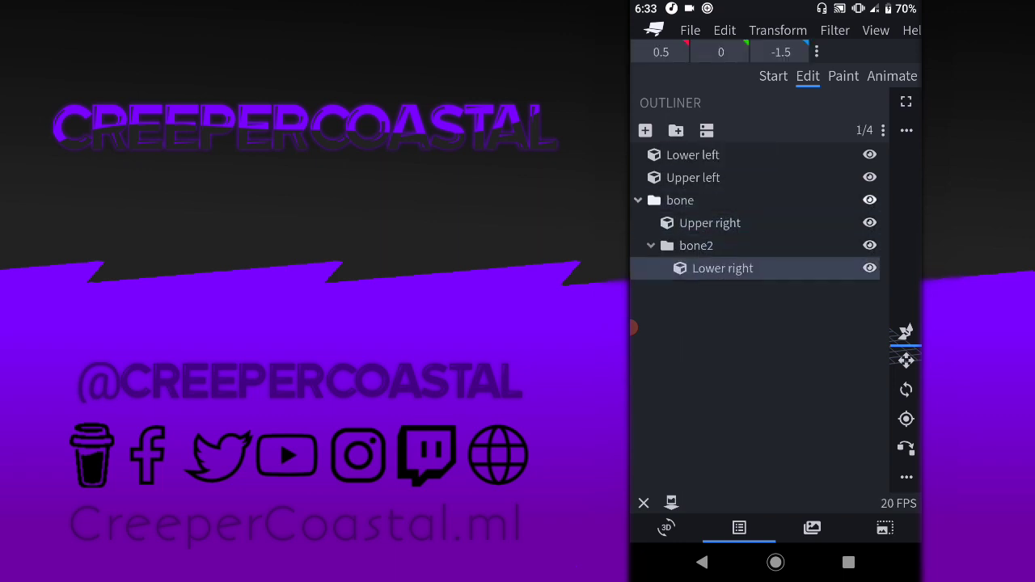
Name the right-leg groups 'Upper right', 'Lower right' and 'Upper', nested under a parent group 'Right'
{"action": "double_click", "coordinate": [680, 200]}
{"action": "type", "text": "Upper right"}
{"action": "double_click", "coordinate": [696, 238]}
{"action": "type", "text": "Lower right"}
{"action": "double_click", "coordinate": [691, 193]}
{"action": "type", "text": "Upper"}
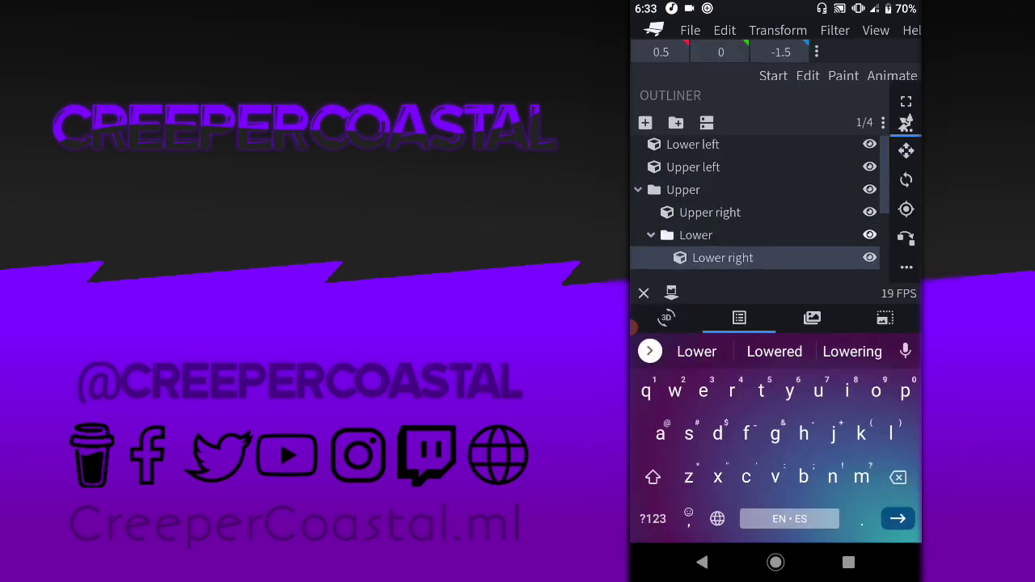
{"action": "left_click_drag", "start_coordinate": [684, 200], "coordinate": [721, 290]}
{"action": "double_click", "coordinate": [680, 200]}
{"action": "type", "text": "Right"}
Add a 'Left' group with nested 'Lower' and 'Lower2' groups holding the left leg cubes
{"action": "left_click", "coordinate": [677, 130]}
{"action": "type", "text": "Left"}
{"action": "mouse_move", "coordinate": [693, 177]}
{"action": "left_mouse_down"}
{"action": "mouse_move", "coordinate": [693, 238]}
{"action": "mouse_move", "coordinate": [699, 220]}
{"action": "left_mouse_up"}
{"action": "left_click", "coordinate": [676, 131]}
{"action": "left_click", "coordinate": [676, 130]}
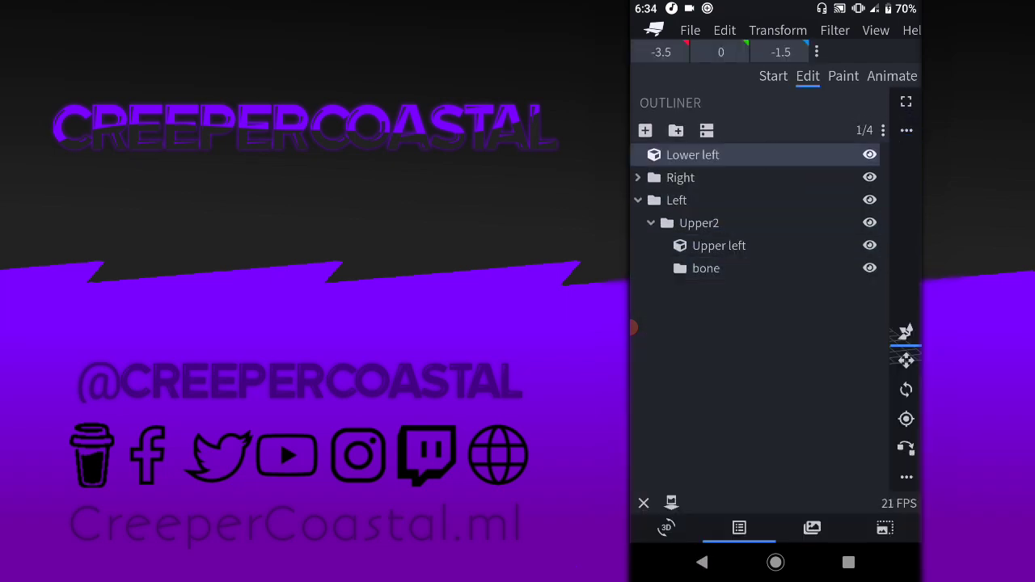
{"action": "left_click_drag", "start_coordinate": [693, 152], "coordinate": [694, 266]}
{"action": "double_click", "coordinate": [694, 266]}
{"action": "type", "text": "Lower"}
{"action": "key", "text": "Return"}
{"action": "double_click", "coordinate": [688, 335]}
{"action": "type", "text": "2"}
{"action": "key", "text": "Return"}
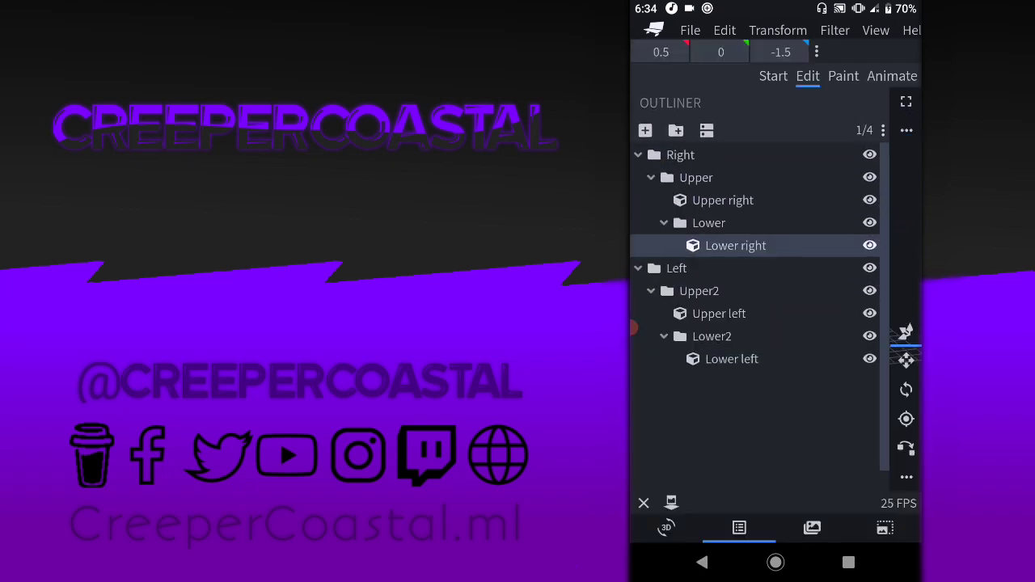
{"action": "left_click", "coordinate": [666, 528]}
Shape the slab into the tall torso block above the legs
{"action": "left_click_drag", "start_coordinate": [777, 364], "coordinate": [842, 348]}
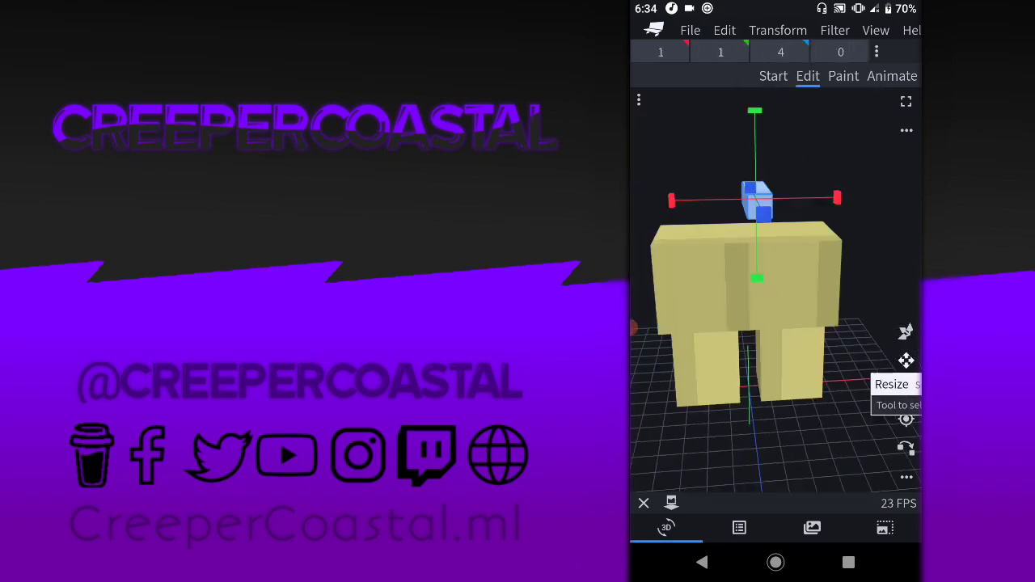
{"action": "left_click_drag", "start_coordinate": [776, 364], "coordinate": [777, 242]}
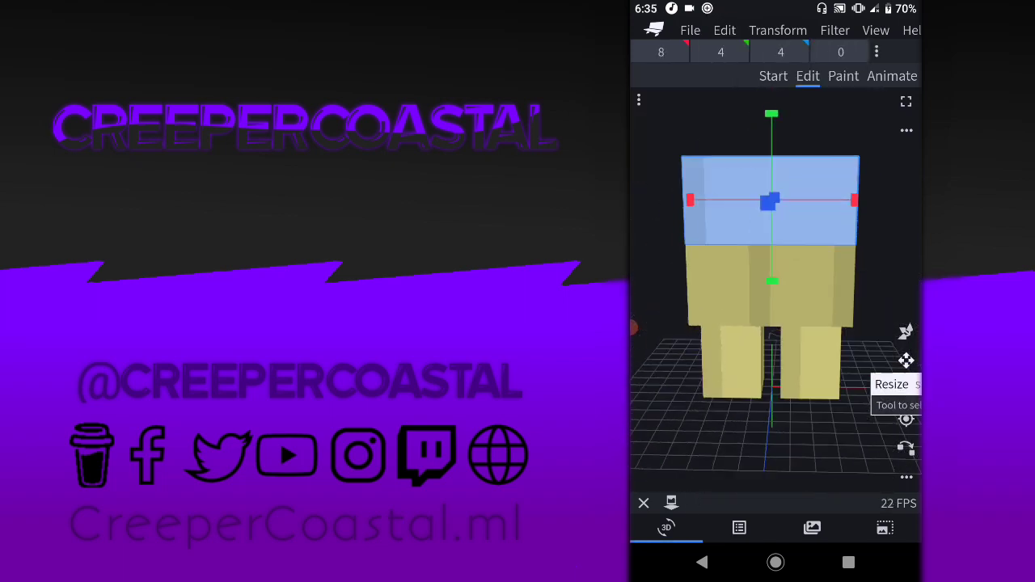
{"action": "left_click", "coordinate": [906, 361]}
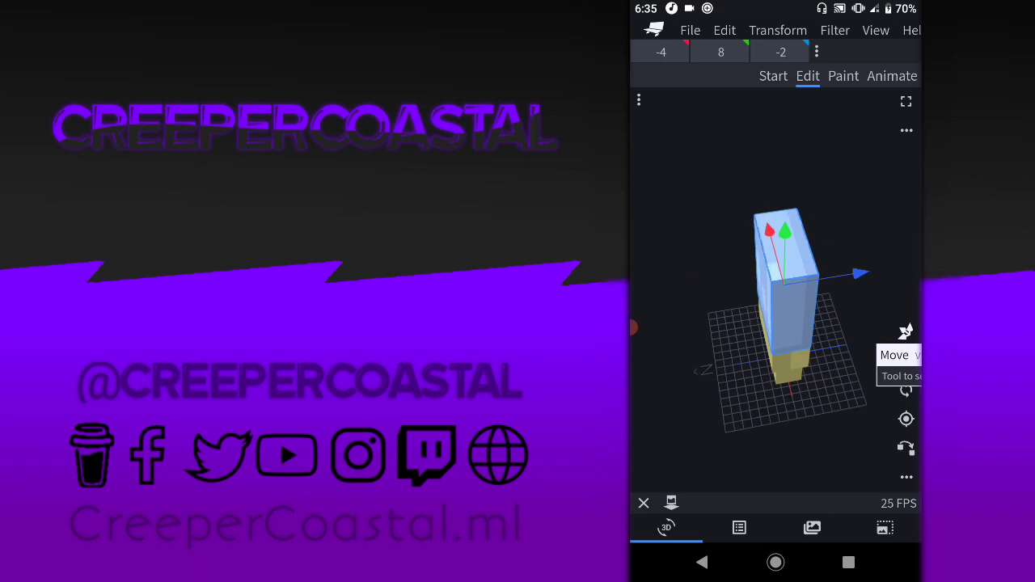
{"action": "left_click", "coordinate": [739, 528]}
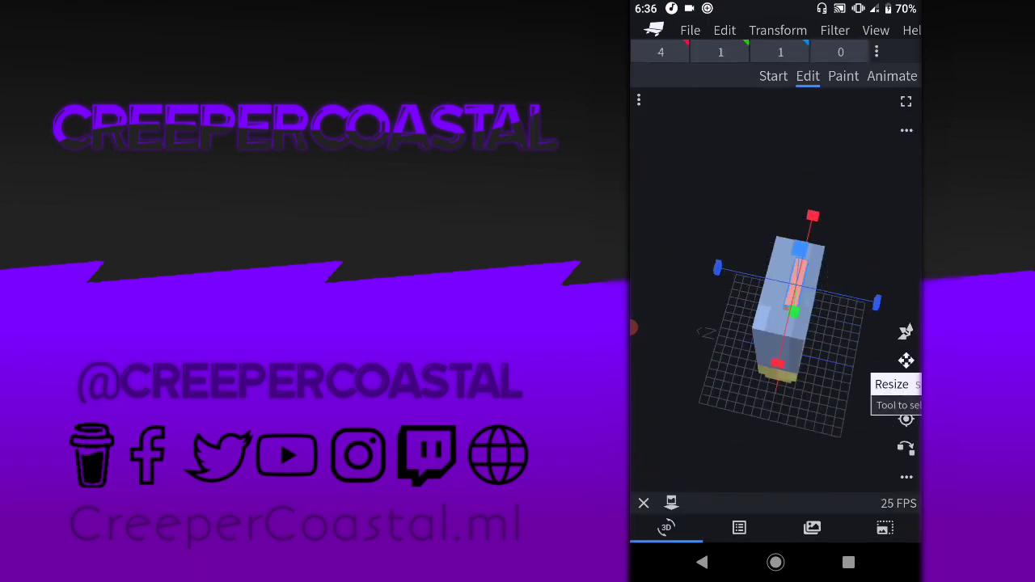
{"action": "left_click_drag", "start_coordinate": [777, 364], "coordinate": [712, 364]}
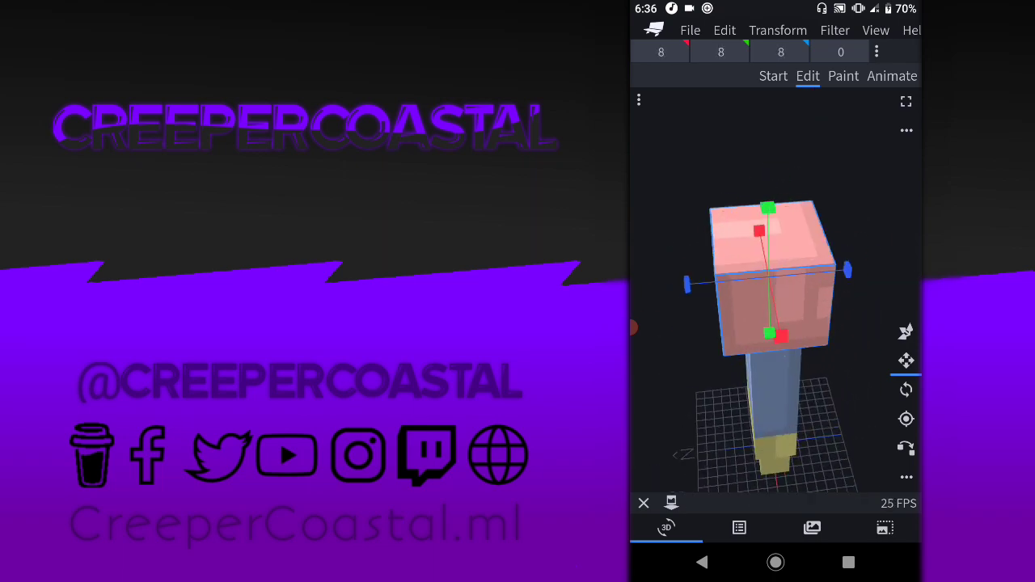
Add a new head cube and set its Z position to -4.5
{"action": "left_click", "coordinate": [725, 30]}
{"action": "left_click", "coordinate": [763, 173]}
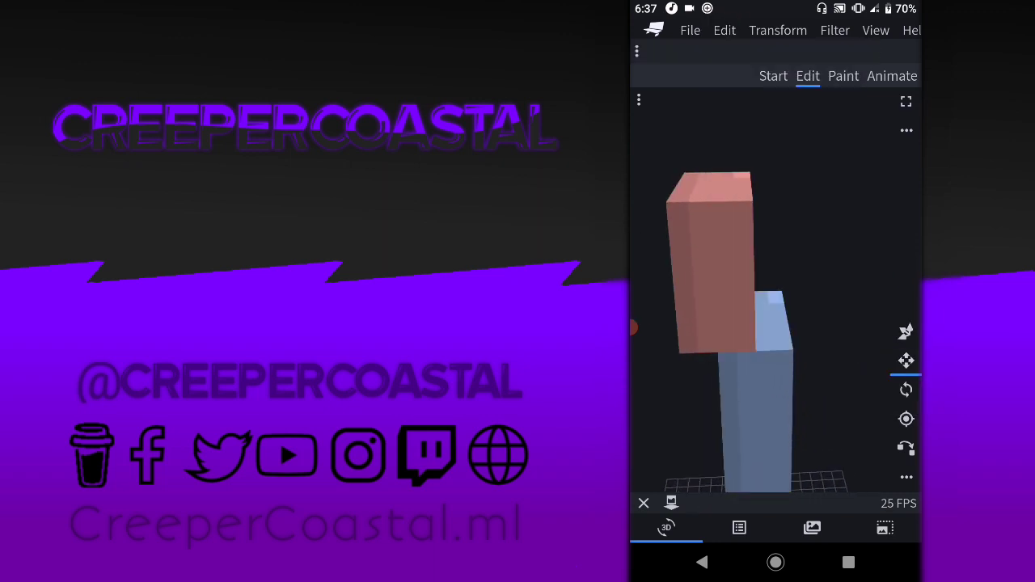
{"action": "left_click", "coordinate": [906, 361]}
{"action": "left_click", "coordinate": [781, 52]}
{"action": "type", "text": "-4.5"}
{"action": "key", "text": "Return"}
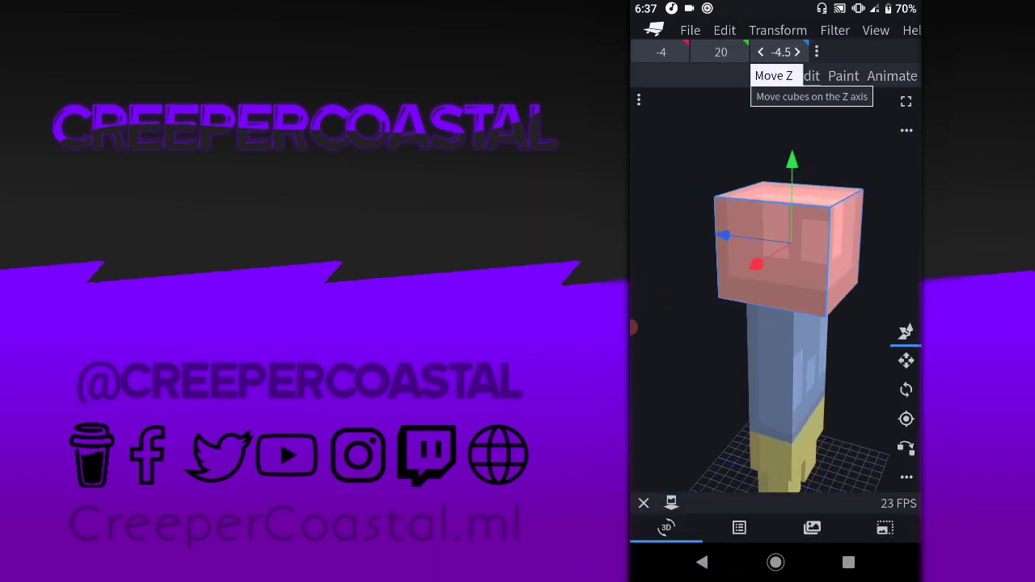
{"action": "left_click", "coordinate": [906, 390]}
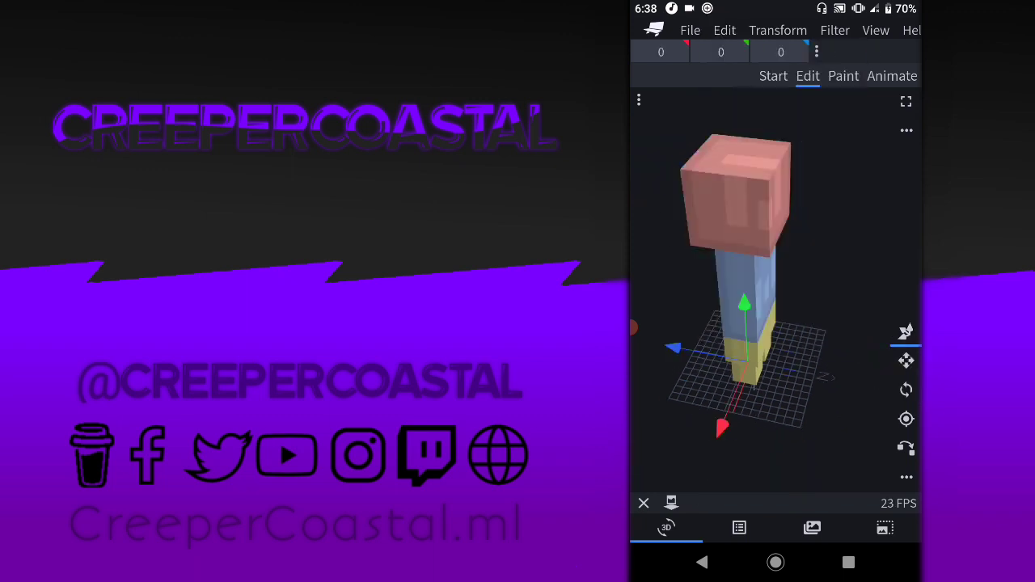
Resize the green cube into a thin 4×7×6 visor panel
{"action": "left_click_drag", "start_coordinate": [799, 266], "coordinate": [801, 175]}
{"action": "left_click_drag", "start_coordinate": [712, 364], "coordinate": [679, 364]}
{"action": "left_click_drag", "start_coordinate": [844, 231], "coordinate": [873, 218]}
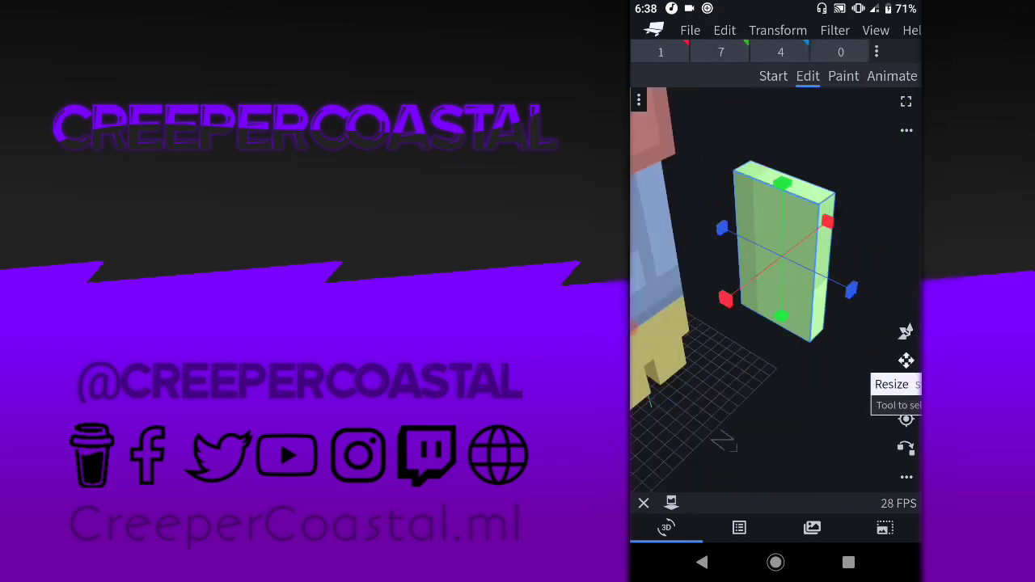
{"action": "left_click_drag", "start_coordinate": [852, 289], "coordinate": [881, 324]}
{"action": "left_click_drag", "start_coordinate": [728, 389], "coordinate": [776, 389]}
{"action": "mouse_move", "coordinate": [728, 364]}
{"action": "left_mouse_down"}
{"action": "mouse_move", "coordinate": [776, 348]}
{"action": "mouse_move", "coordinate": [695, 364]}
{"action": "mouse_move", "coordinate": [776, 364]}
{"action": "left_mouse_up"}
Adjust the panel's pivot and tilt it on the Y axis with the Rotate tool
{"action": "left_click", "coordinate": [906, 418]}
{"action": "left_click", "coordinate": [906, 390]}
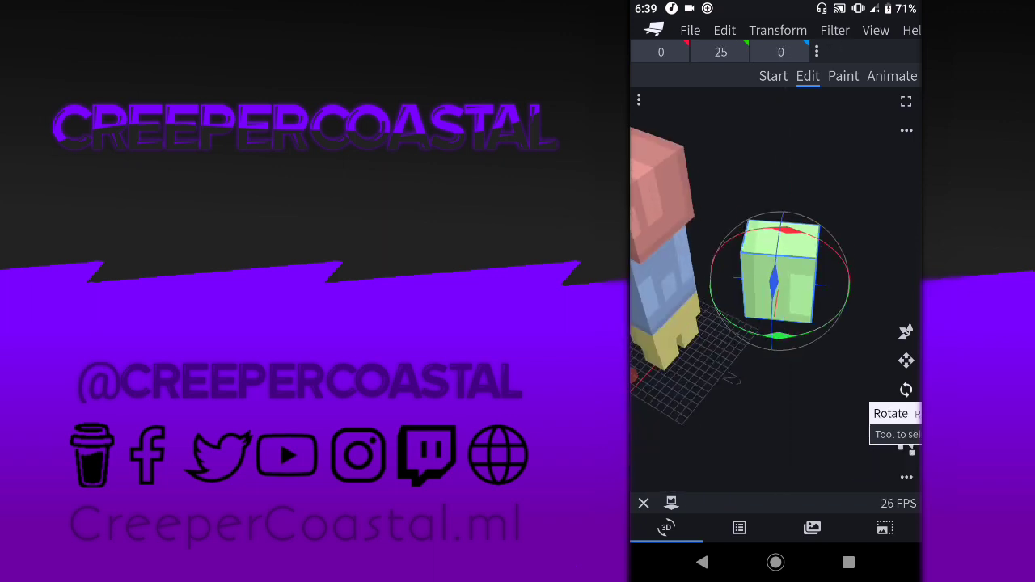
{"action": "left_click_drag", "start_coordinate": [712, 364], "coordinate": [760, 356]}
{"action": "left_click_drag", "start_coordinate": [761, 308], "coordinate": [728, 311]}
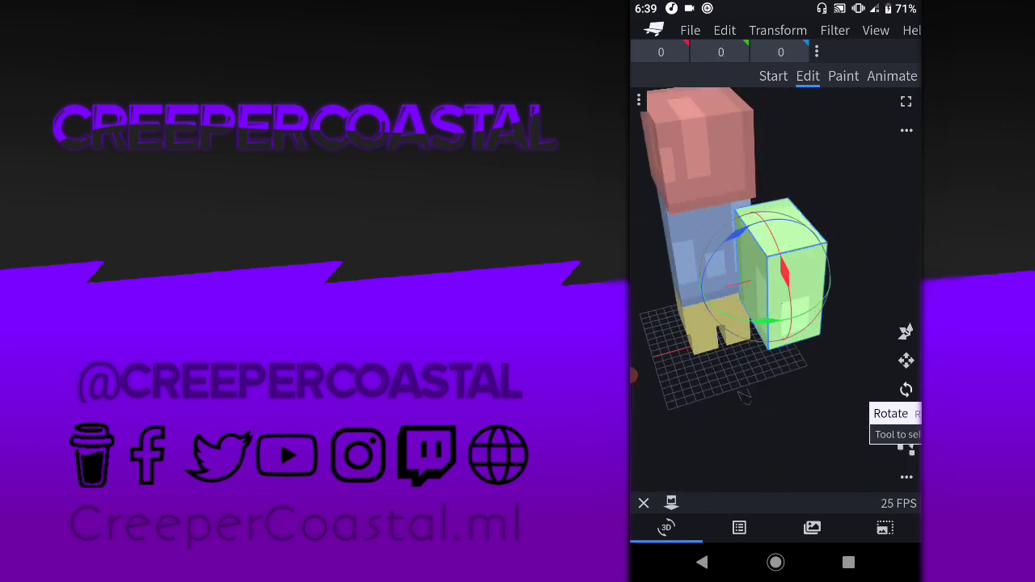
{"action": "left_click", "coordinate": [907, 390]}
{"action": "left_click_drag", "start_coordinate": [728, 364], "coordinate": [777, 364]}
{"action": "left_click", "coordinate": [906, 332]}
{"action": "left_click", "coordinate": [906, 390]}
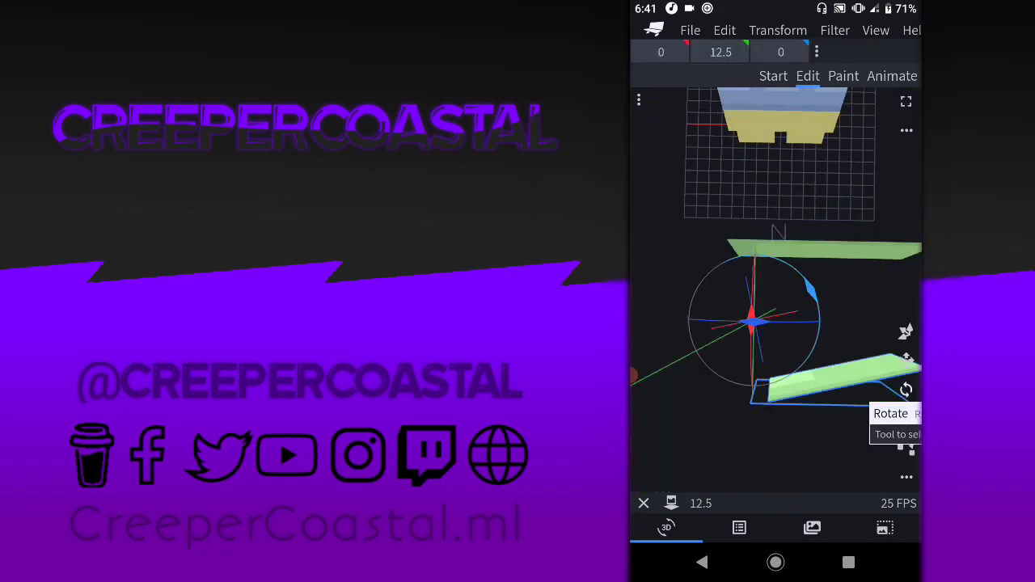
Change the front panel's Z position, entering -199 in the field
{"action": "left_click", "coordinate": [906, 418]}
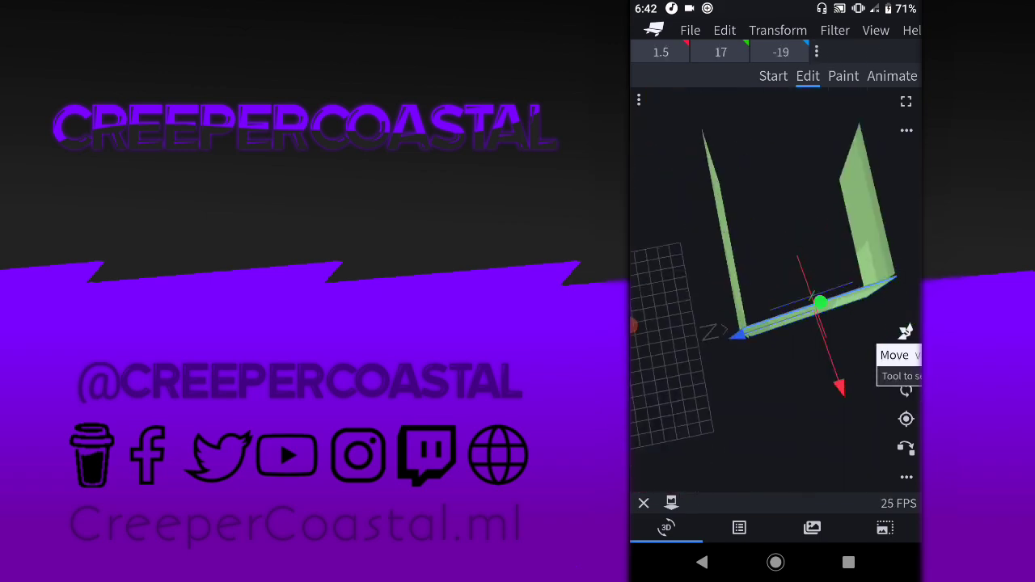
{"action": "left_click", "coordinate": [782, 51]}
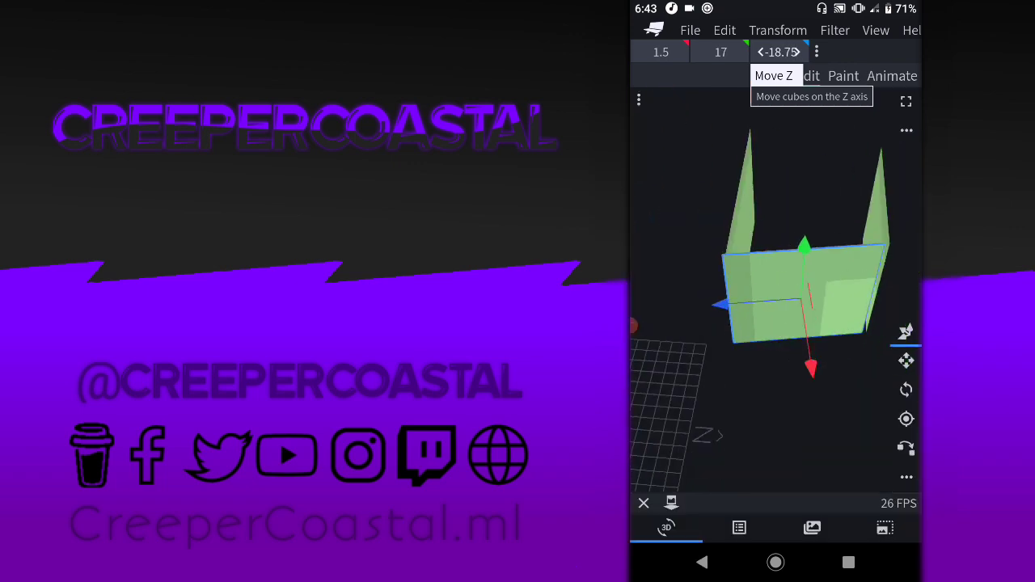
{"action": "left_click", "coordinate": [778, 52]}
{"action": "type", "text": "-19"}
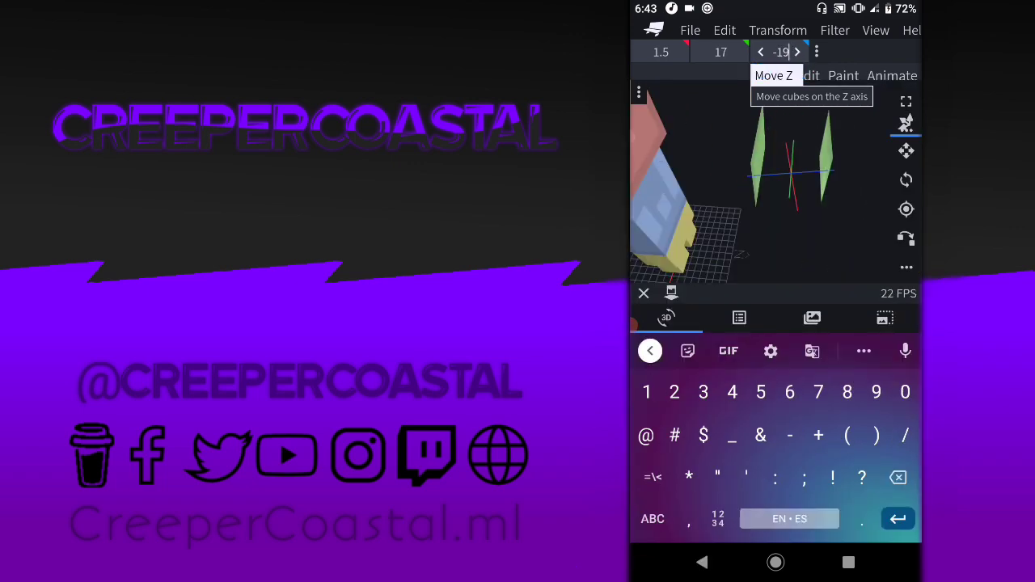
{"action": "type", "text": "9"}
{"action": "key", "text": "Return"}
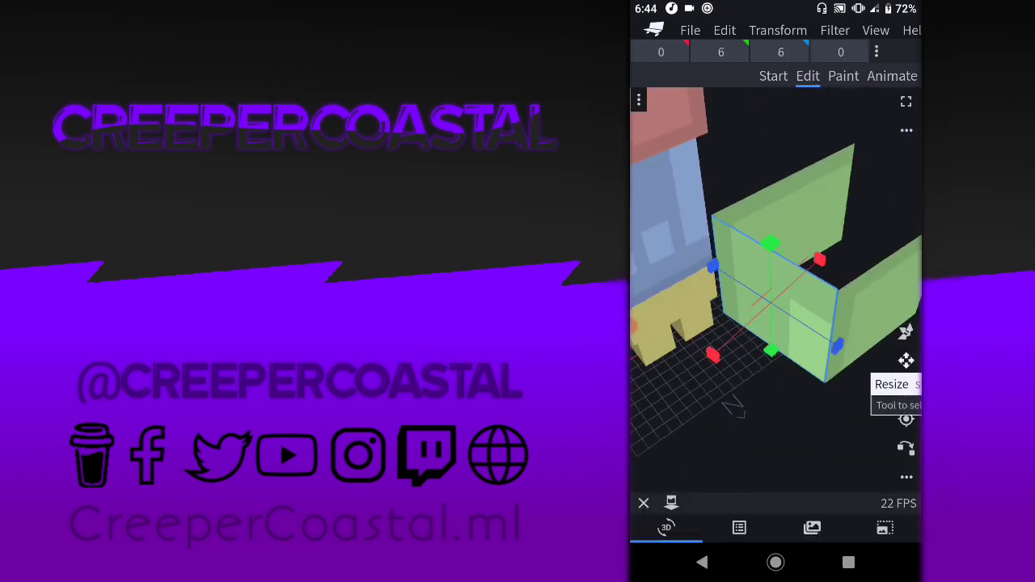
Inspect the panels from several angles and re-confirm the front panel's Z position
{"action": "left_click_drag", "start_coordinate": [776, 283], "coordinate": [728, 332]}
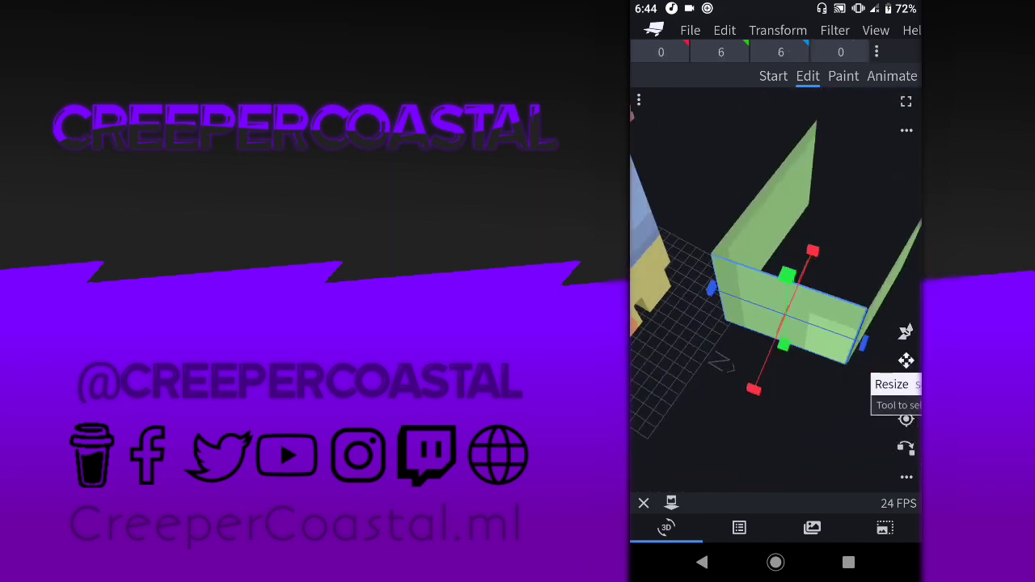
{"action": "left_click_drag", "start_coordinate": [777, 284], "coordinate": [809, 243]}
{"action": "left_click", "coordinate": [780, 52]}
{"action": "key", "text": "Return"}
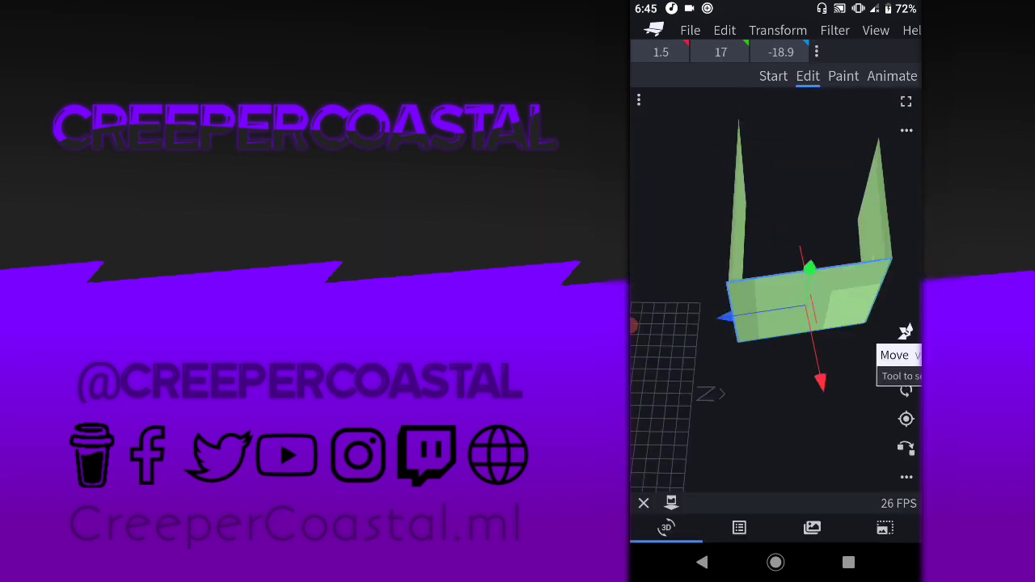
{"action": "left_click", "coordinate": [781, 52]}
{"action": "key", "text": "Return"}
{"action": "left_click_drag", "start_coordinate": [777, 283], "coordinate": [728, 242]}
{"action": "left_click", "coordinate": [906, 390]}
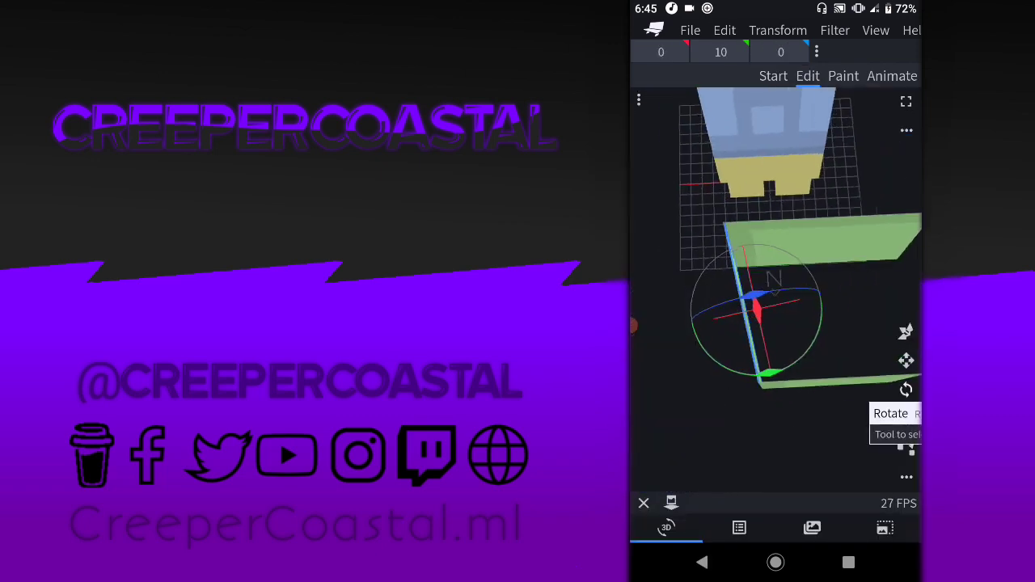
{"action": "left_click", "coordinate": [906, 361]}
Drag the green panel toward the character around the pink block
{"action": "left_click_drag", "start_coordinate": [825, 239], "coordinate": [777, 267]}
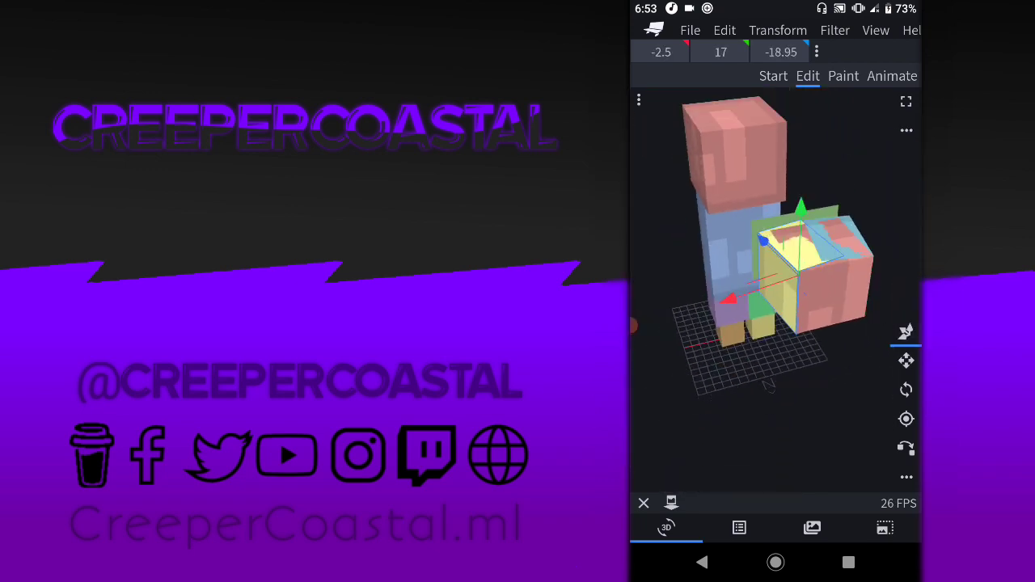
Widen the pink block from 6 to 8, then undo it to keep width 6
{"action": "left_click", "coordinate": [906, 360]}
{"action": "left_click_drag", "start_coordinate": [895, 278], "coordinate": [914, 278]}
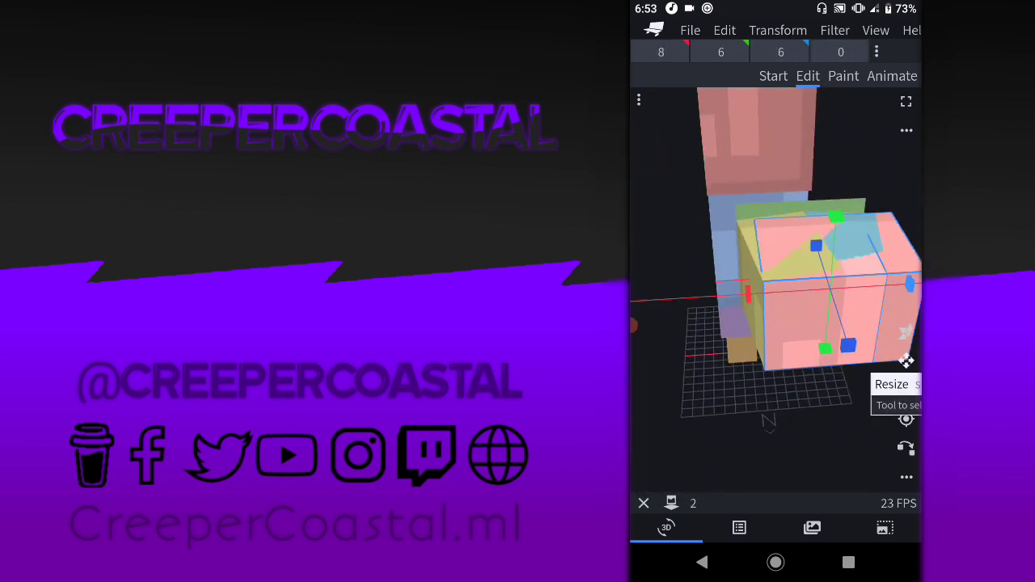
{"action": "left_click", "coordinate": [724, 30]}
{"action": "left_click", "coordinate": [744, 51]}
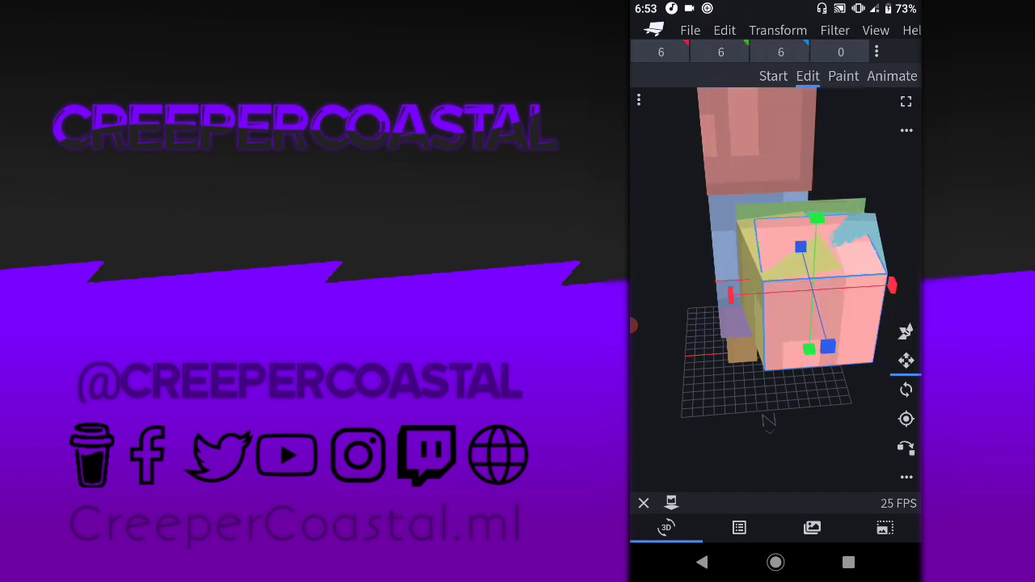
Move the yellow block out beside the character
{"action": "left_click", "coordinate": [906, 360]}
{"action": "mouse_move", "coordinate": [769, 364]}
{"action": "left_mouse_down"}
{"action": "mouse_move", "coordinate": [809, 340]}
{"action": "mouse_move", "coordinate": [728, 348]}
{"action": "mouse_move", "coordinate": [809, 356]}
{"action": "left_mouse_up"}
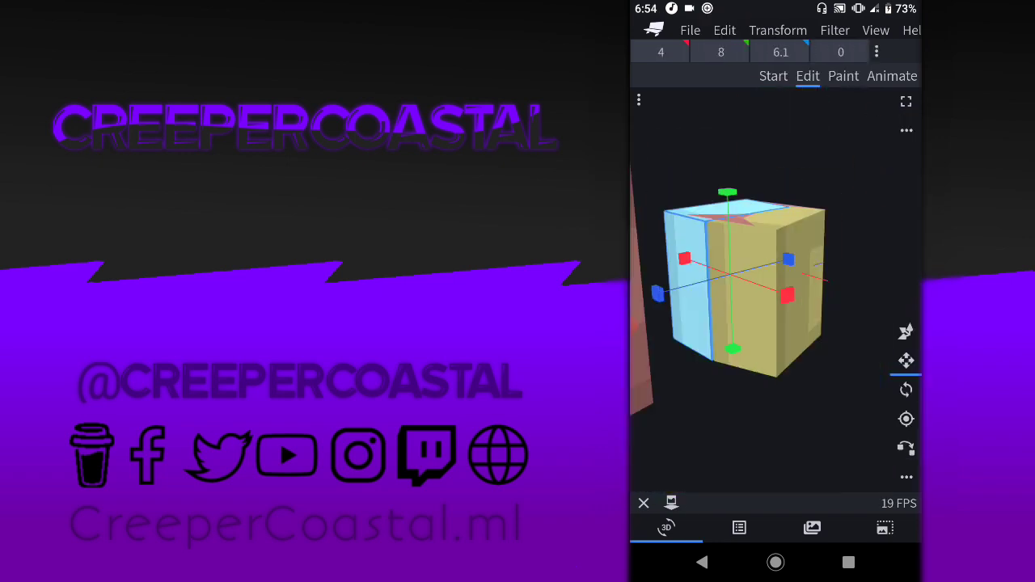
{"action": "left_click", "coordinate": [906, 332]}
{"action": "left_click", "coordinate": [739, 528]}
{"action": "left_click", "coordinate": [666, 528]}
Move the Back cube into the Head folder in the outliner
{"action": "left_click_drag", "start_coordinate": [769, 324], "coordinate": [809, 291]}
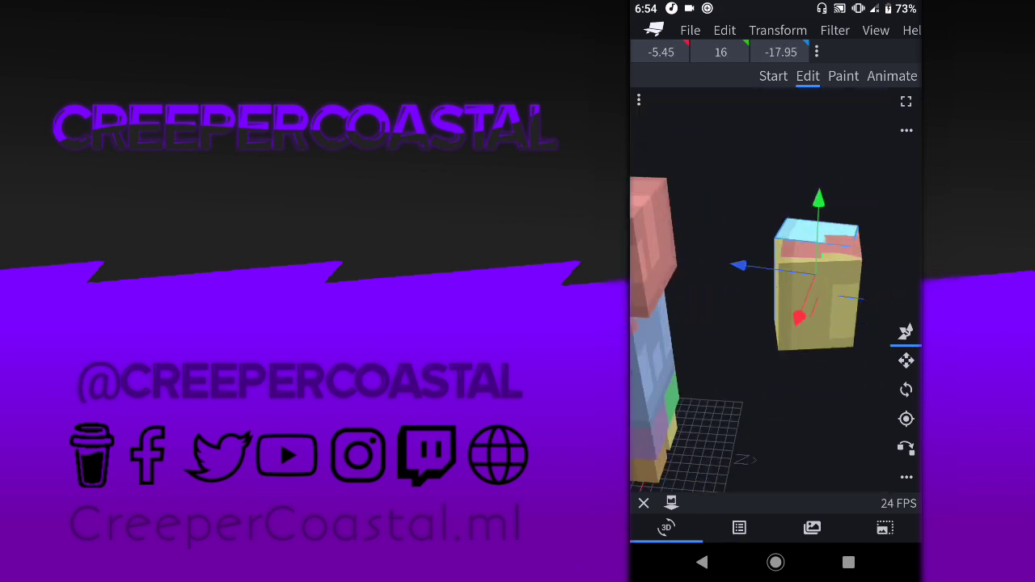
{"action": "left_click", "coordinate": [906, 332]}
{"action": "left_click", "coordinate": [739, 528]}
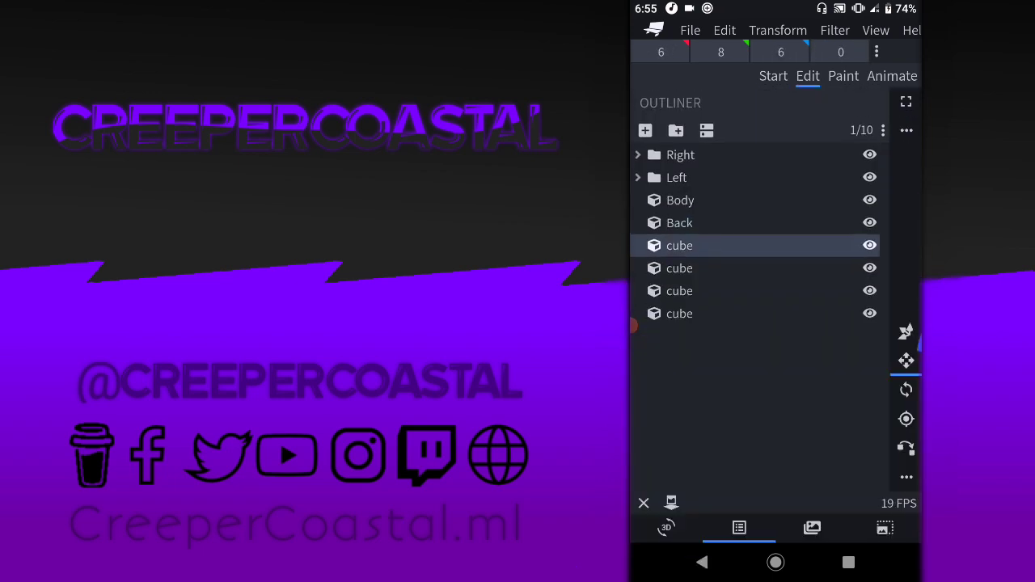
{"action": "left_click_drag", "start_coordinate": [688, 222], "coordinate": [680, 313]}
Rename the loose cubes 1, 2 and 3, then add a new folder and move cube 1 into it
{"action": "left_click", "coordinate": [666, 527]}
{"action": "left_click", "coordinate": [739, 527]}
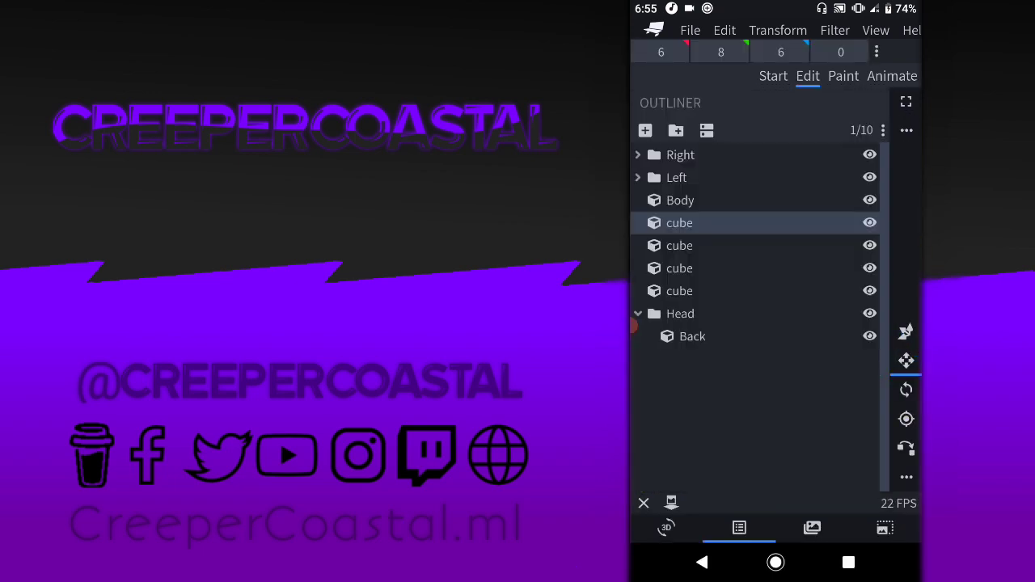
{"action": "type", "text": "1"}
{"action": "left_click", "coordinate": [680, 266]}
{"action": "type", "text": "2"}
{"action": "left_click", "coordinate": [679, 289]}
{"action": "type", "text": "3"}
{"action": "left_click", "coordinate": [677, 130]}
{"action": "left_click_drag", "start_coordinate": [669, 199], "coordinate": [712, 346]}
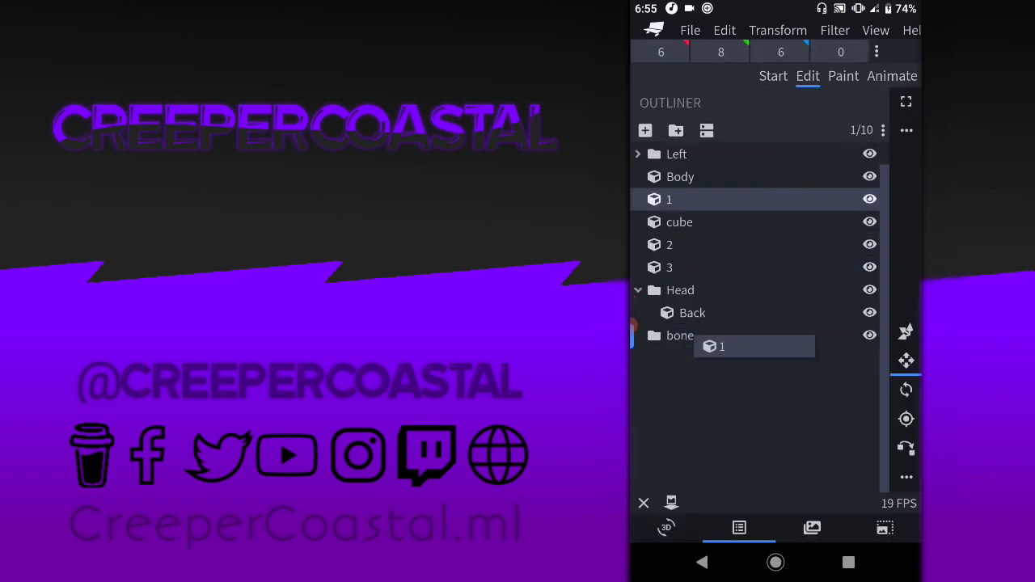
Select the Head folder in the outliner and orbit around the model
{"action": "left_click", "coordinate": [667, 527]}
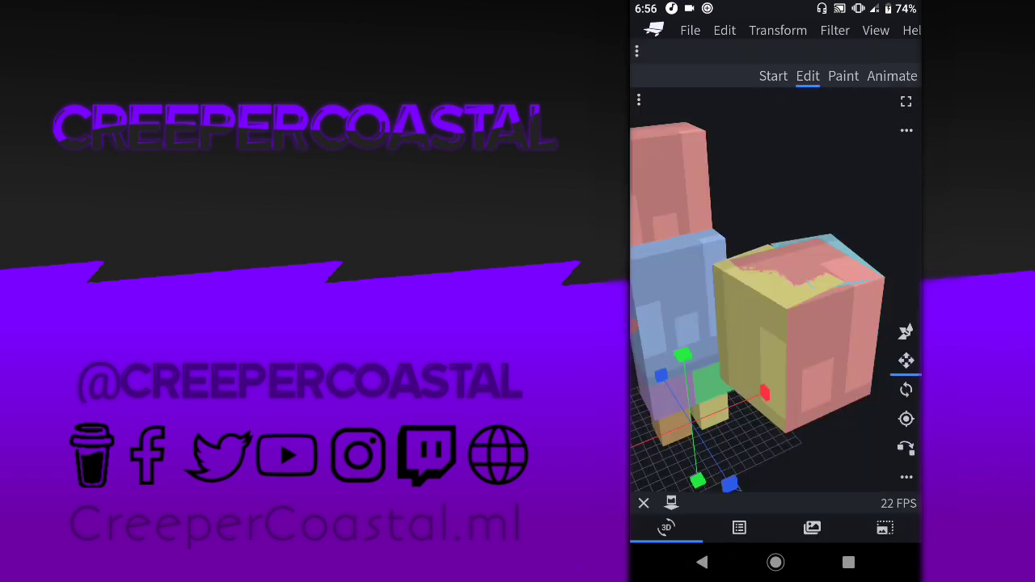
{"action": "left_click", "coordinate": [906, 419]}
{"action": "left_click", "coordinate": [740, 527]}
{"action": "left_click", "coordinate": [682, 243]}
{"action": "left_click", "coordinate": [666, 528]}
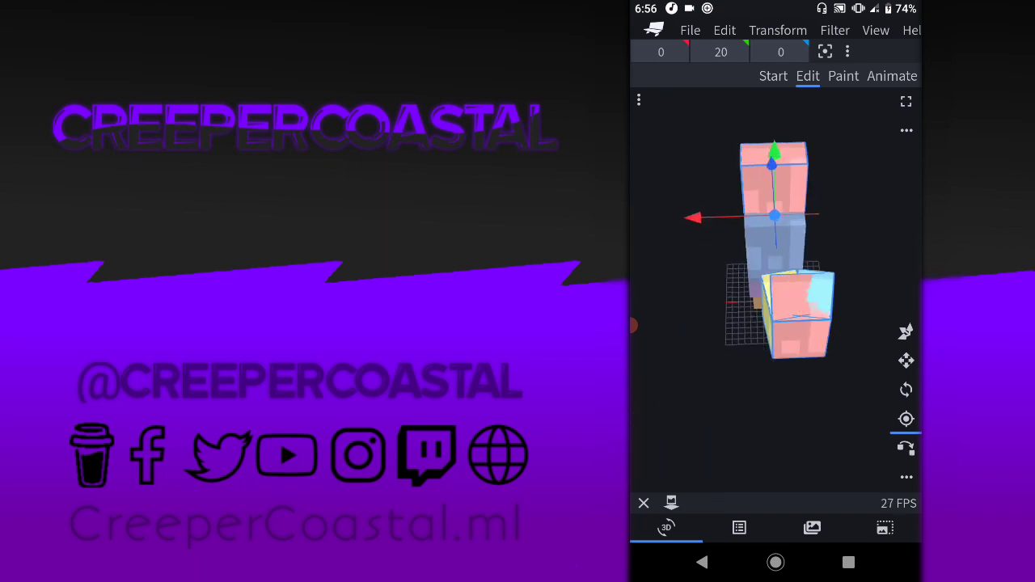
{"action": "left_click", "coordinate": [740, 528]}
{"action": "left_click", "coordinate": [666, 527]}
{"action": "left_click_drag", "start_coordinate": [777, 364], "coordinate": [712, 340]}
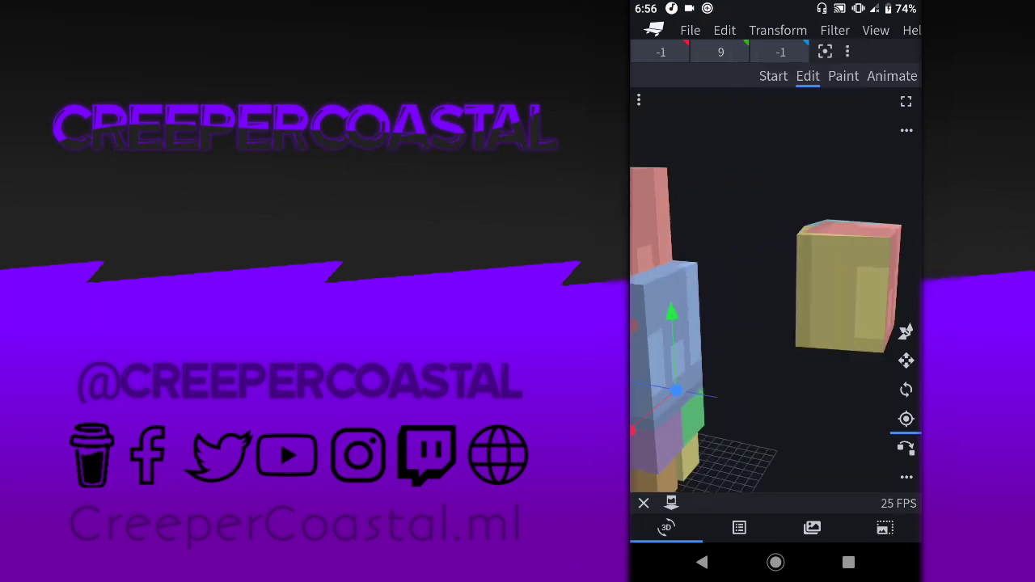
{"action": "mouse_move", "coordinate": [777, 364]}
{"action": "left_mouse_down"}
{"action": "mouse_move", "coordinate": [776, 283]}
{"action": "mouse_move", "coordinate": [776, 364]}
{"action": "left_mouse_up"}
Select the Visor folder and move it onto the head at -4, 8, -2
{"action": "left_click", "coordinate": [906, 332]}
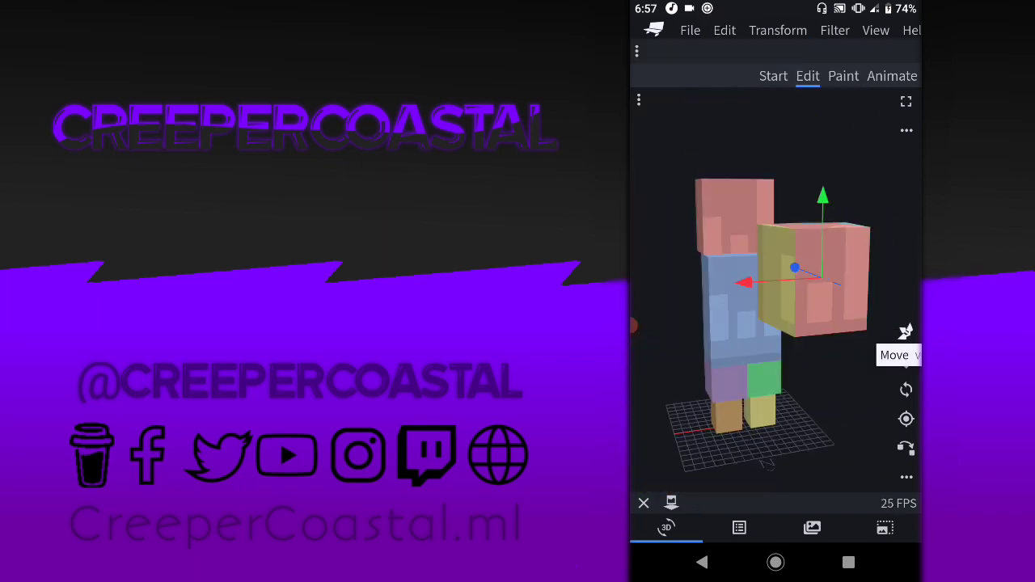
{"action": "left_click", "coordinate": [740, 527]}
{"action": "left_click", "coordinate": [682, 291]}
{"action": "left_click", "coordinate": [666, 527]}
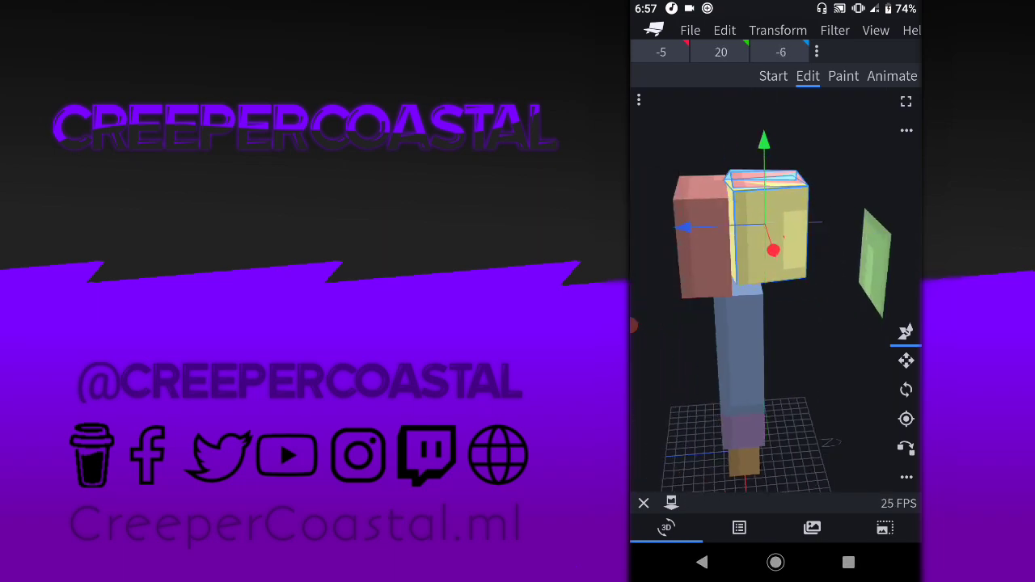
{"action": "left_click_drag", "start_coordinate": [760, 340], "coordinate": [801, 336]}
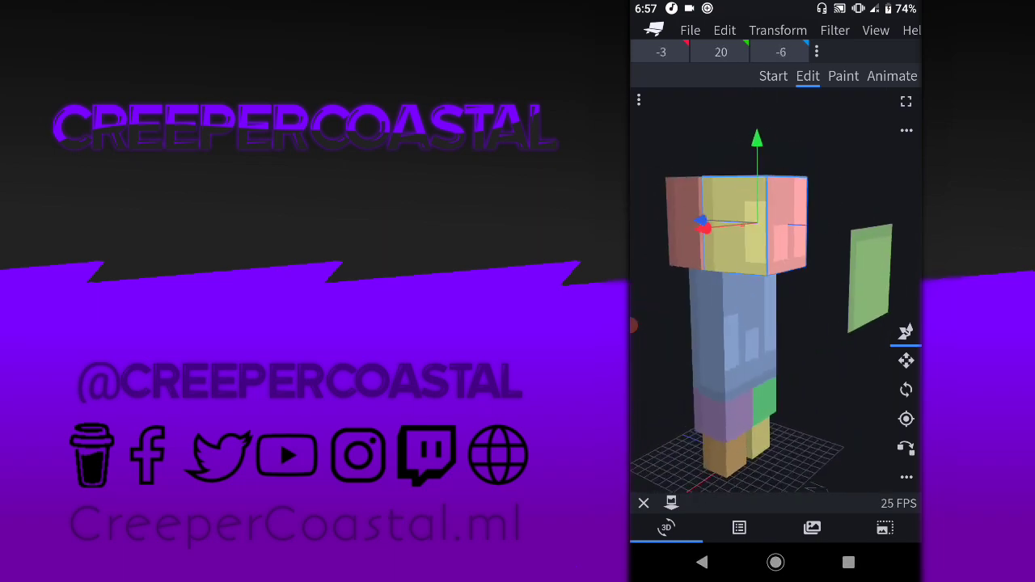
Drag the Visor folder out of Head to the model's top level
{"action": "left_click", "coordinate": [906, 361]}
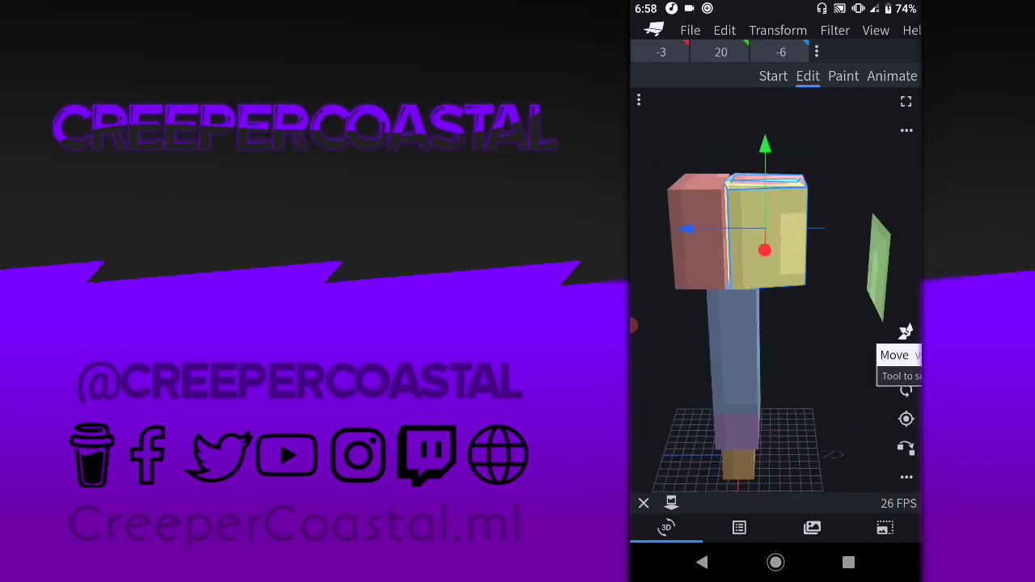
{"action": "left_click", "coordinate": [739, 528]}
{"action": "left_click_drag", "start_coordinate": [694, 291], "coordinate": [724, 351]}
{"action": "left_click", "coordinate": [667, 528]}
{"action": "left_click", "coordinate": [740, 527]}
Shift the yellow panel 2 units along X, raise it, then lower it back onto the other block
{"action": "left_click", "coordinate": [667, 527]}
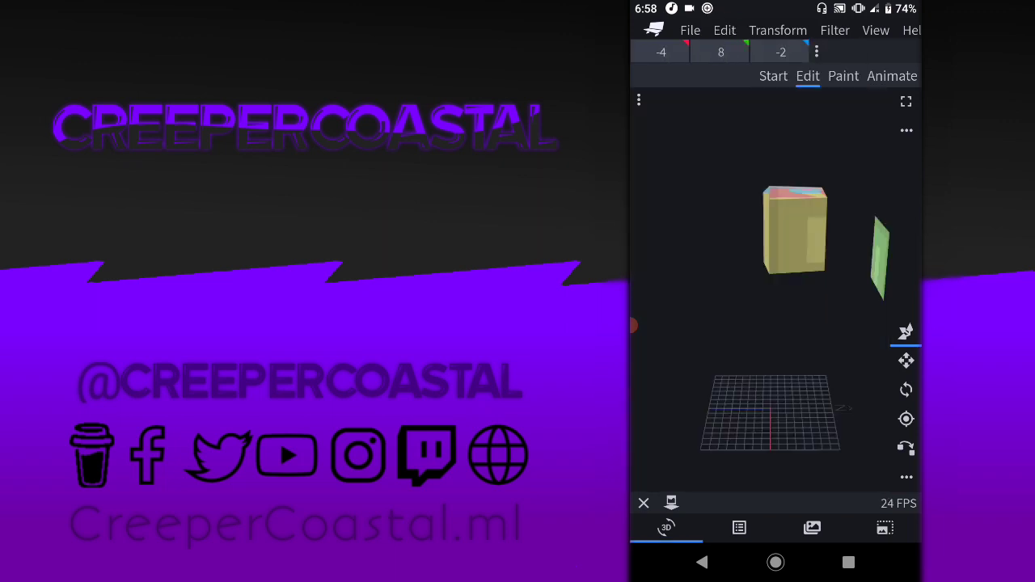
{"action": "left_click", "coordinate": [906, 361]}
{"action": "left_click_drag", "start_coordinate": [761, 389], "coordinate": [841, 380]}
{"action": "left_click_drag", "start_coordinate": [761, 404], "coordinate": [841, 388]}
{"action": "left_click", "coordinate": [906, 390]}
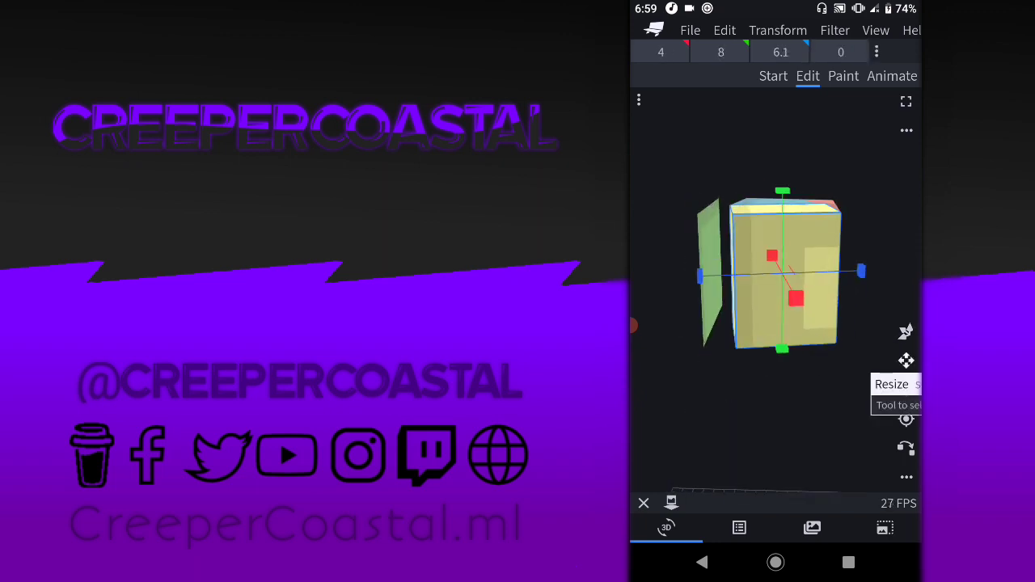
{"action": "mouse_move", "coordinate": [760, 404]}
{"action": "left_mouse_down"}
{"action": "mouse_move", "coordinate": [842, 388]}
{"action": "mouse_move", "coordinate": [777, 405]}
{"action": "mouse_move", "coordinate": [776, 356]}
{"action": "left_mouse_up"}
{"action": "left_click", "coordinate": [906, 361]}
{"action": "left_click", "coordinate": [906, 361]}
{"action": "left_click", "coordinate": [906, 390]}
{"action": "left_click", "coordinate": [906, 361]}
{"action": "mouse_move", "coordinate": [777, 404]}
{"action": "left_mouse_down"}
{"action": "mouse_move", "coordinate": [809, 381]}
{"action": "mouse_move", "coordinate": [777, 421]}
{"action": "mouse_move", "coordinate": [777, 405]}
{"action": "left_mouse_up"}
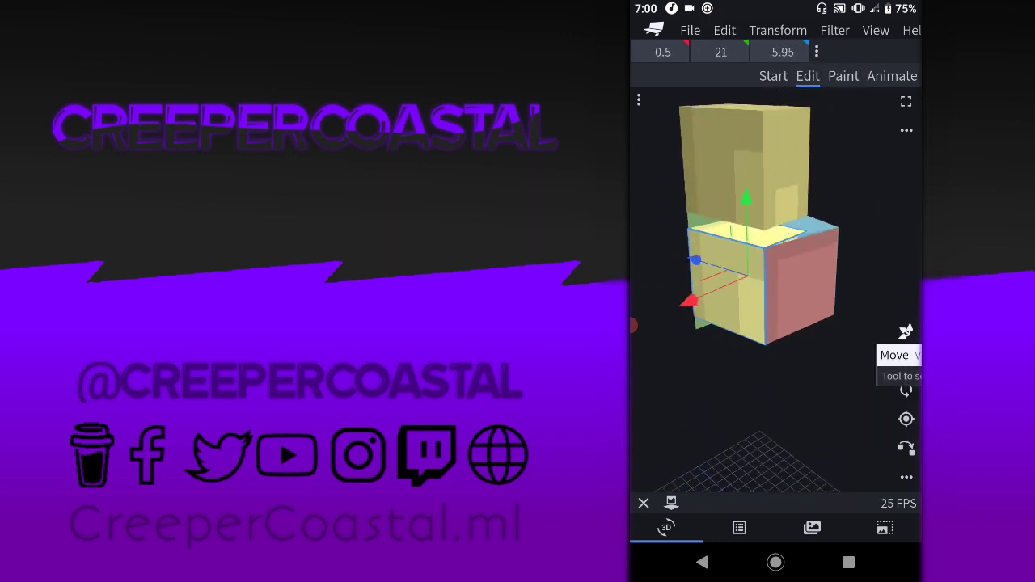
{"action": "left_click_drag", "start_coordinate": [744, 169], "coordinate": [728, 121]}
{"action": "left_click_drag", "start_coordinate": [761, 405], "coordinate": [809, 429]}
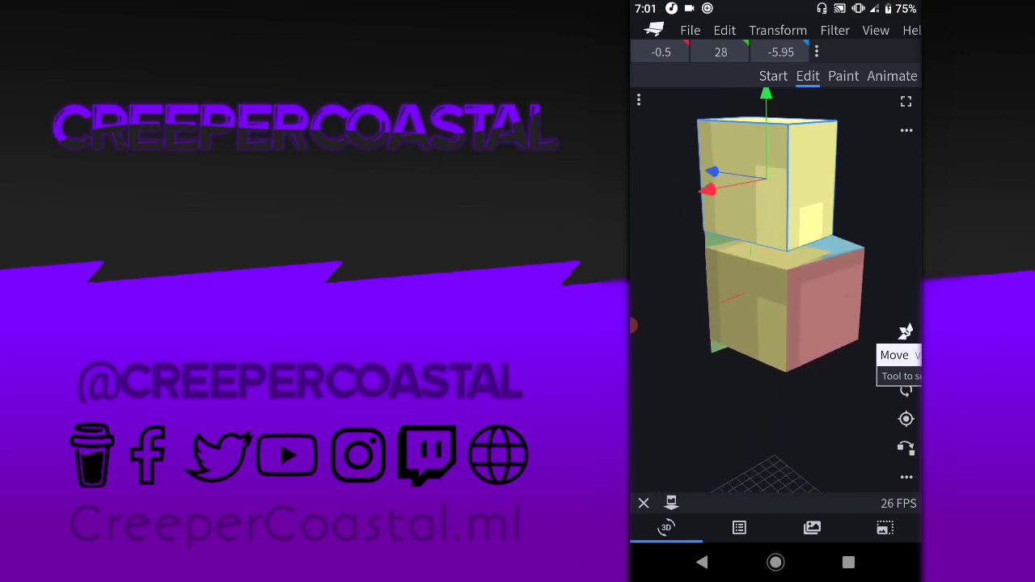
{"action": "left_click_drag", "start_coordinate": [766, 95], "coordinate": [766, 138]}
Enter X 1, raise Y to about 21.5, set Z to -5.5, then nudge Z to -5.4
{"action": "left_click", "coordinate": [662, 52]}
{"action": "type", "text": "1"}
{"action": "key", "text": "Return"}
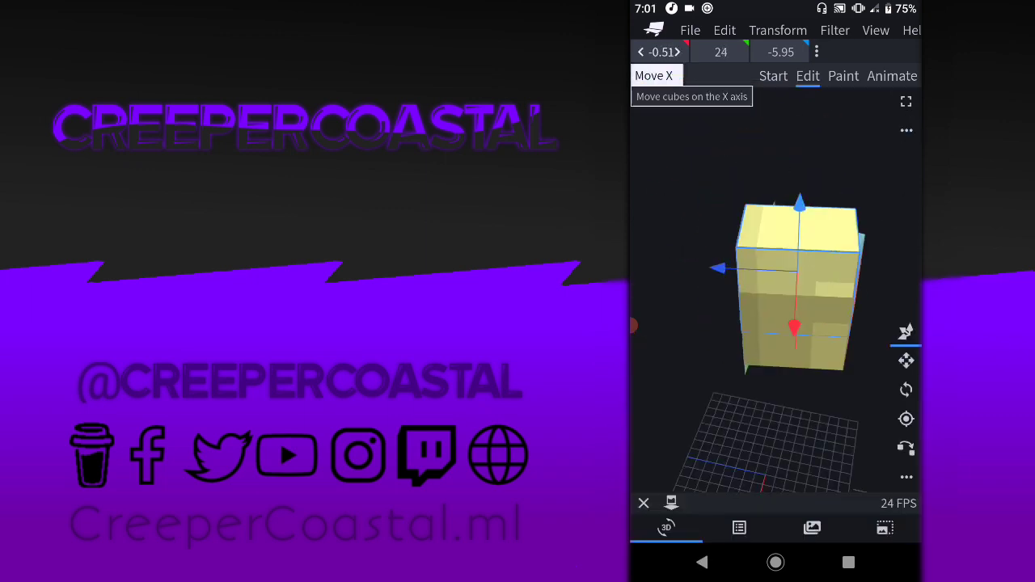
{"action": "left_click", "coordinate": [906, 390]}
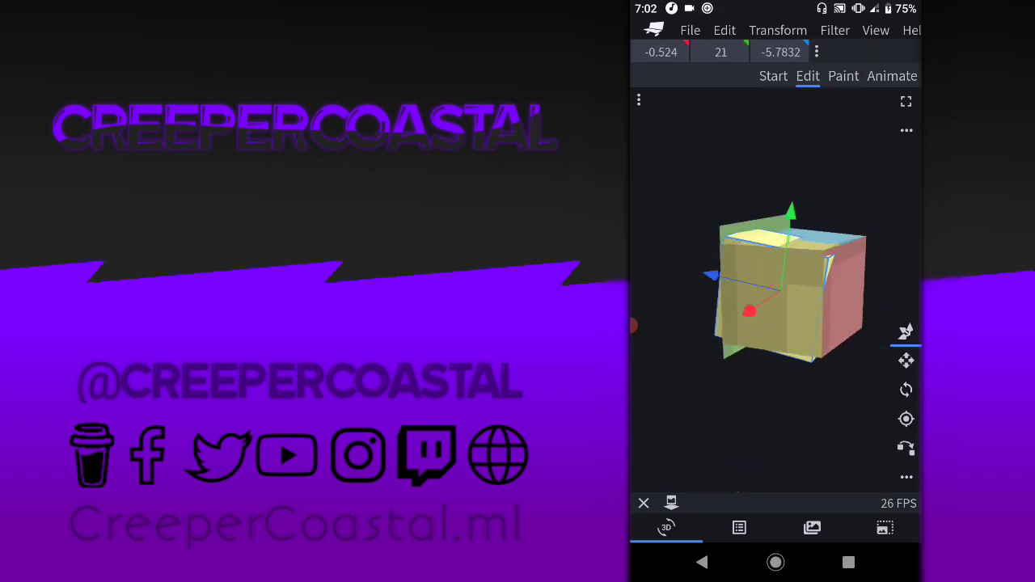
{"action": "left_click_drag", "start_coordinate": [721, 52], "coordinate": [788, 52]}
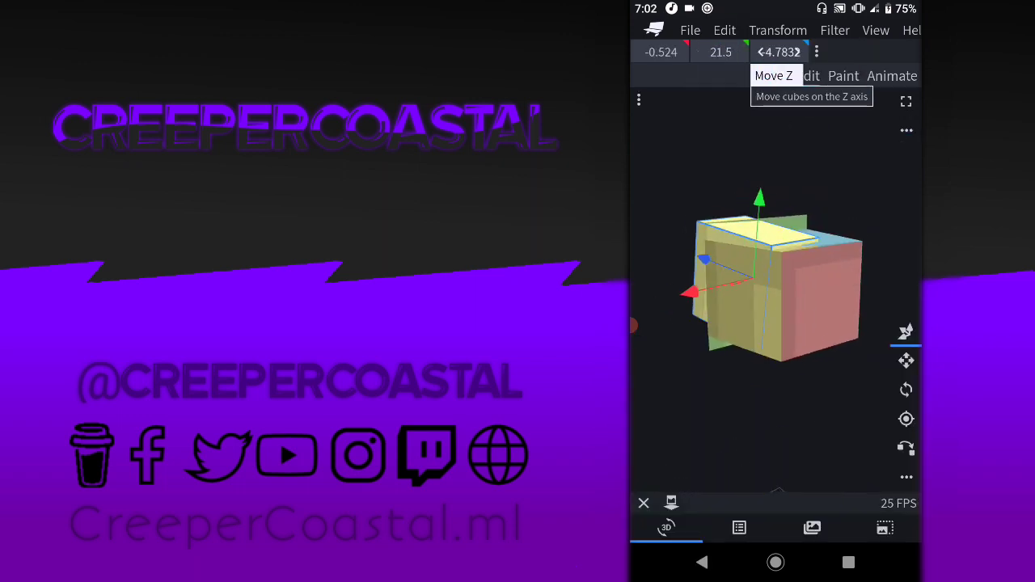
{"action": "left_click", "coordinate": [779, 52]}
{"action": "type", "text": "-5.5"}
{"action": "key", "text": "Return"}
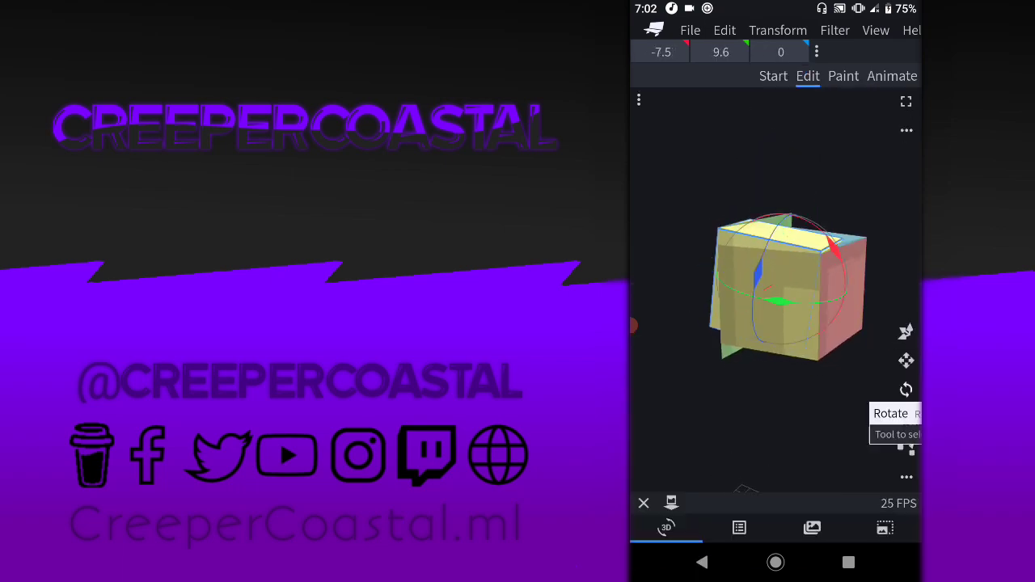
{"action": "left_click", "coordinate": [661, 51]}
{"action": "left_click", "coordinate": [906, 361]}
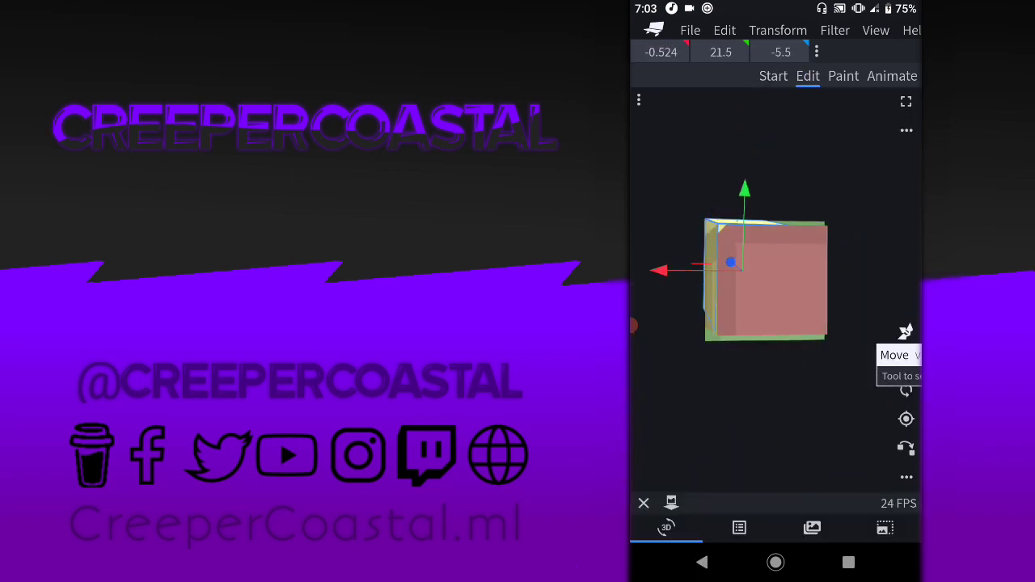
{"action": "left_click_drag", "start_coordinate": [780, 51], "coordinate": [783, 52]}
Set the panel's Y to 21.49 and enter -0.6 for X, then review its pivot and size
{"action": "left_click", "coordinate": [720, 52]}
{"action": "type", "text": "21.4"}
{"action": "key", "text": "Return"}
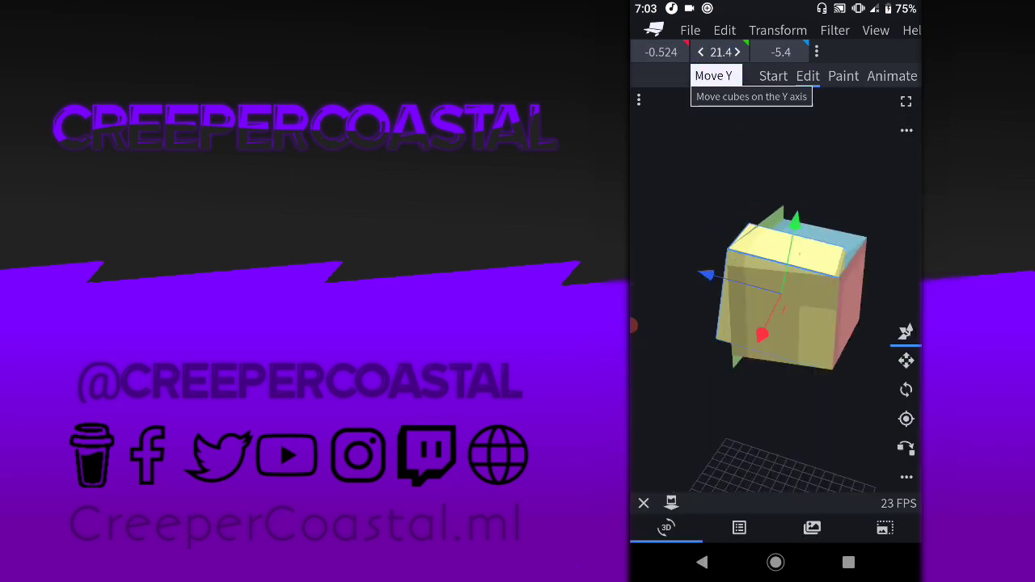
{"action": "left_click", "coordinate": [906, 390]}
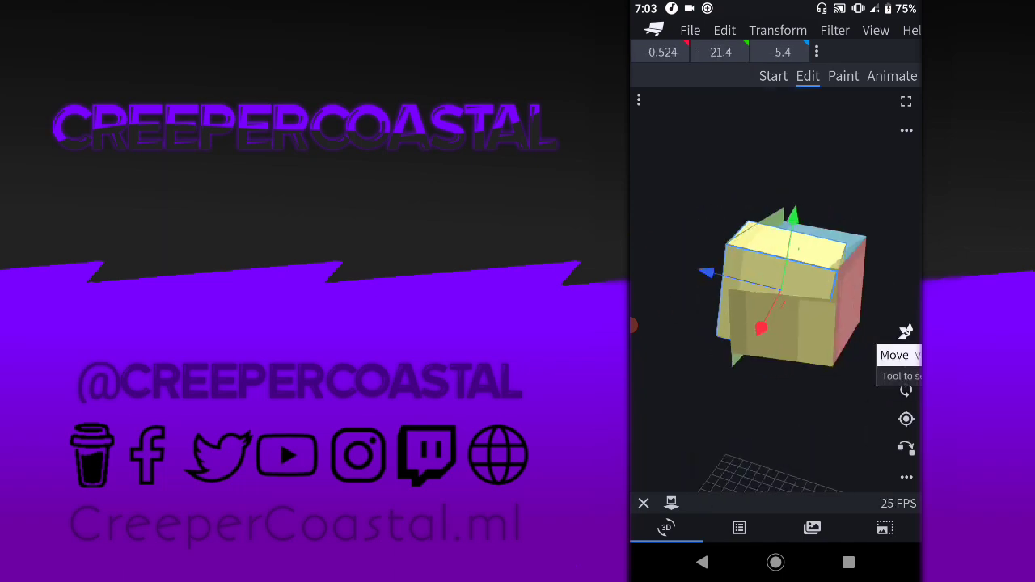
{"action": "left_click", "coordinate": [721, 51]}
{"action": "type", "text": "9"}
{"action": "key", "text": "Return"}
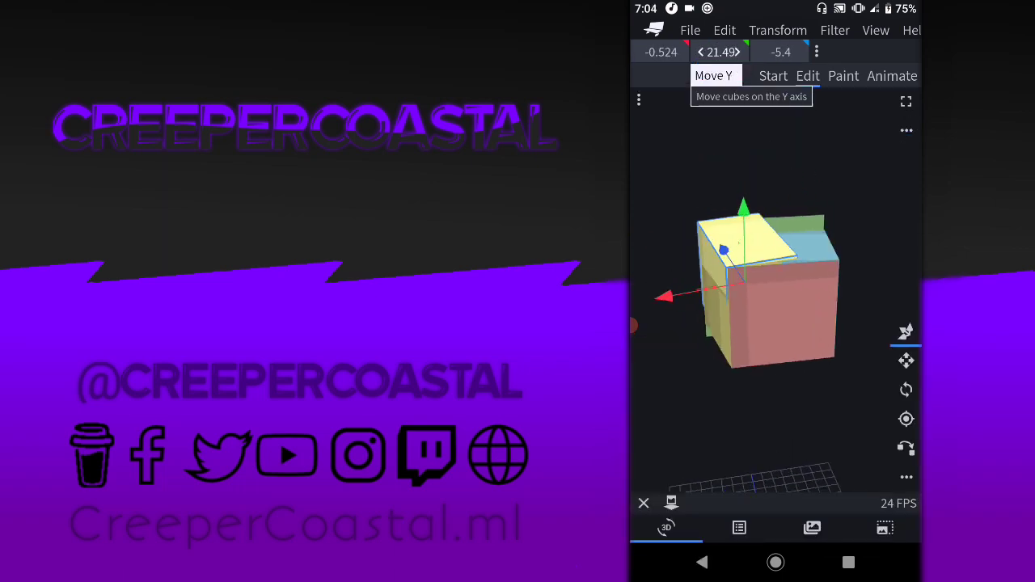
{"action": "left_click", "coordinate": [661, 52]}
{"action": "type", "text": "-0.6"}
{"action": "key", "text": "Return"}
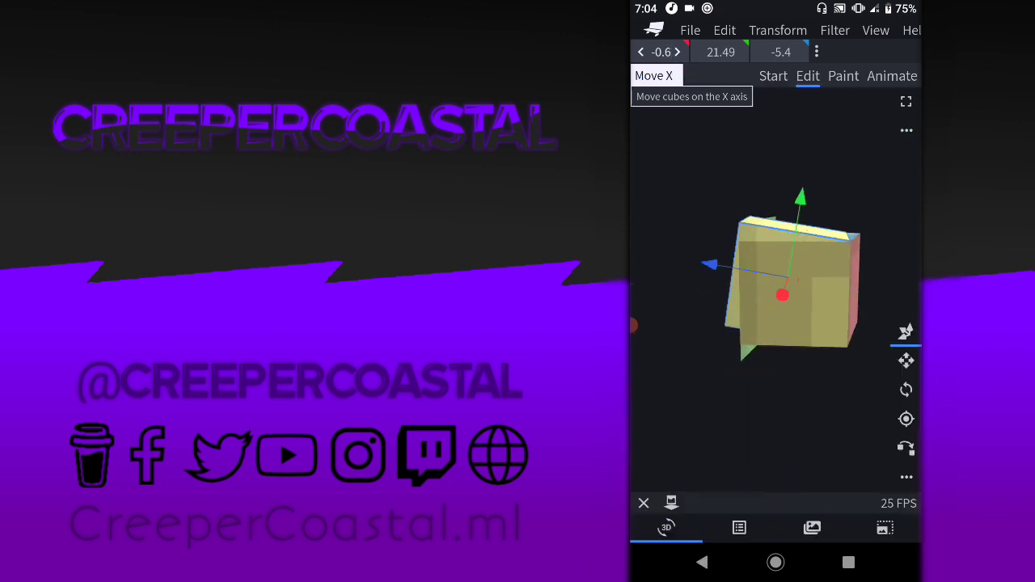
{"action": "mouse_move", "coordinate": [777, 388]}
{"action": "left_mouse_down"}
{"action": "mouse_move", "coordinate": [857, 388]}
{"action": "mouse_move", "coordinate": [728, 380]}
{"action": "mouse_move", "coordinate": [761, 405]}
{"action": "left_mouse_up"}
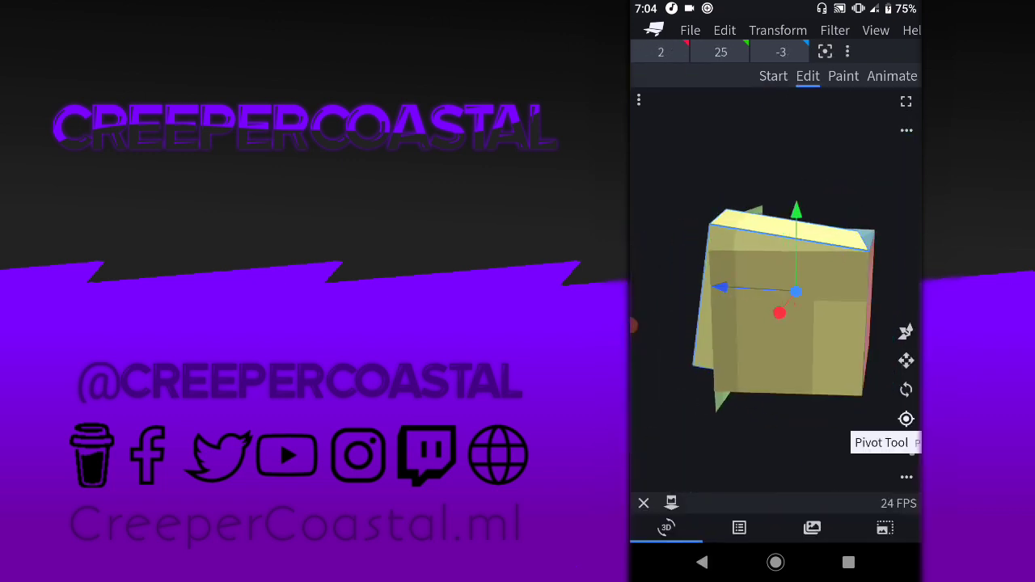
{"action": "left_click", "coordinate": [906, 448]}
{"action": "left_click", "coordinate": [906, 361]}
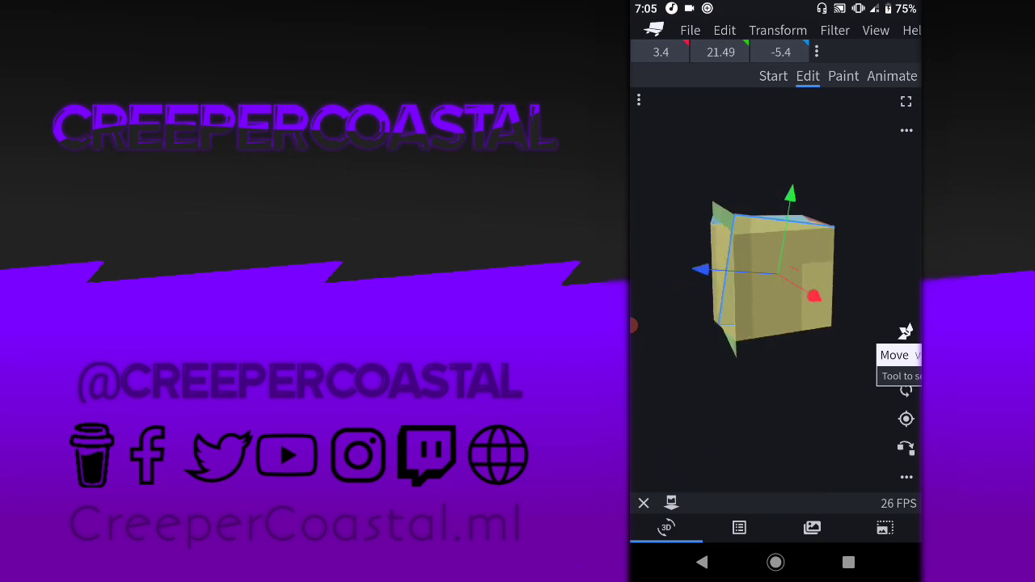
{"action": "left_click", "coordinate": [906, 390]}
{"action": "left_click_drag", "start_coordinate": [768, 421], "coordinate": [817, 388]}
{"action": "left_click", "coordinate": [906, 361]}
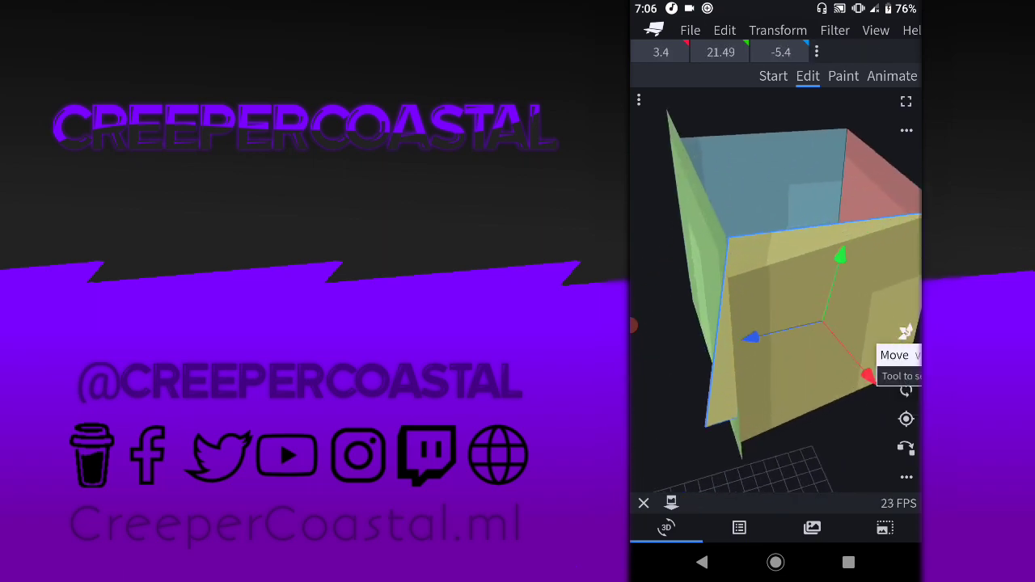
Set the panel's depth to 6.2 and confirm its Z position
{"action": "left_click", "coordinate": [781, 52]}
{"action": "key", "text": "Return"}
{"action": "left_click", "coordinate": [906, 361]}
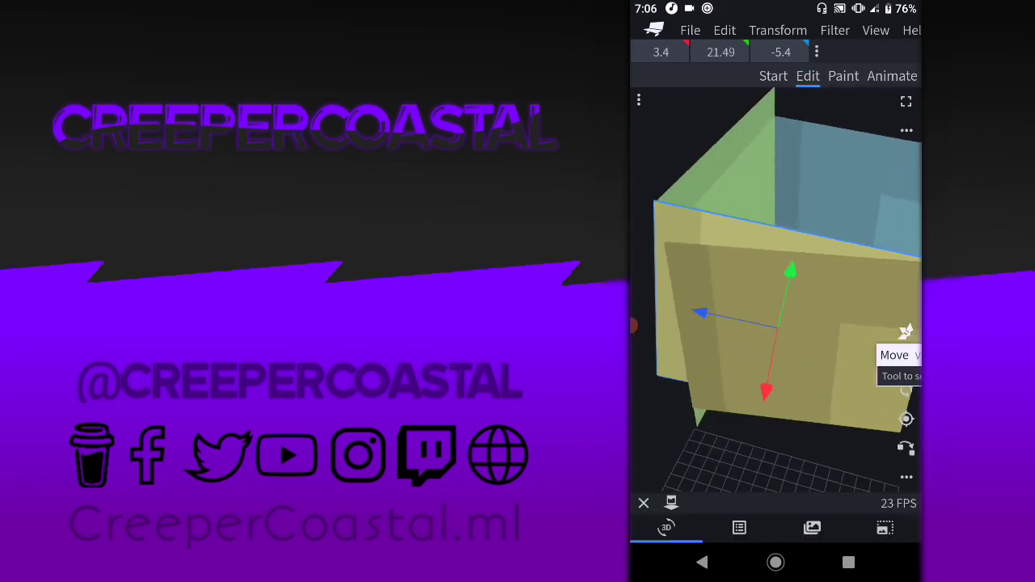
{"action": "left_click", "coordinate": [780, 51]}
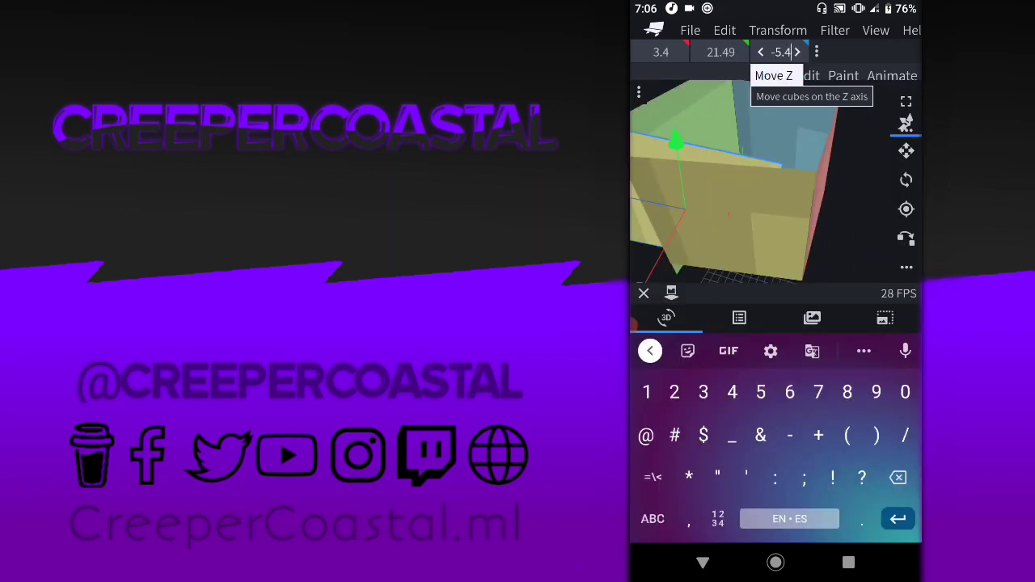
{"action": "key", "text": "Return"}
{"action": "left_click", "coordinate": [906, 332]}
{"action": "left_click", "coordinate": [906, 361]}
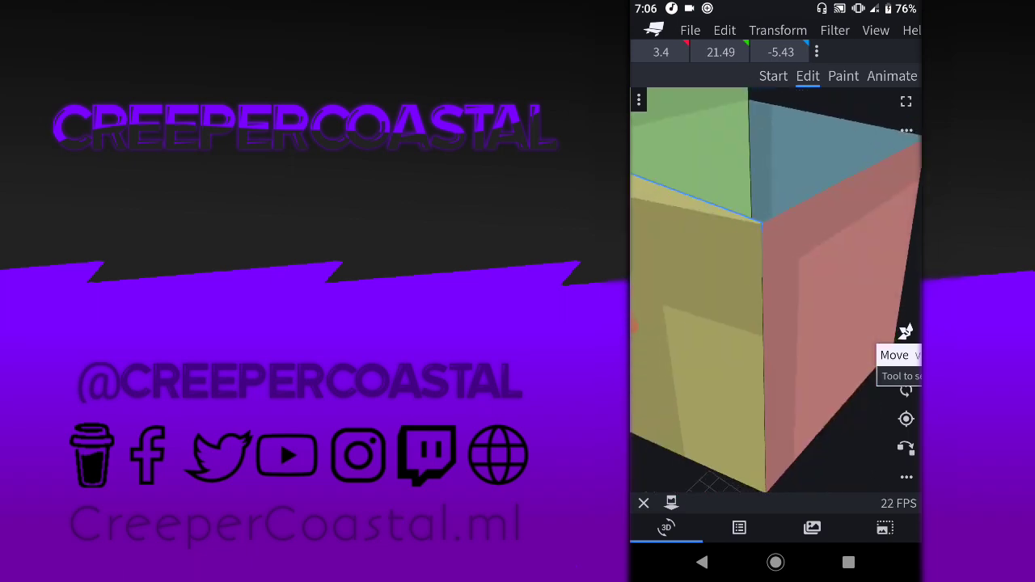
Adjust the panel's X rotation and move its pivot point to 3, 26, -6
{"action": "left_click_drag", "start_coordinate": [769, 284], "coordinate": [728, 243]}
{"action": "left_click", "coordinate": [906, 389]}
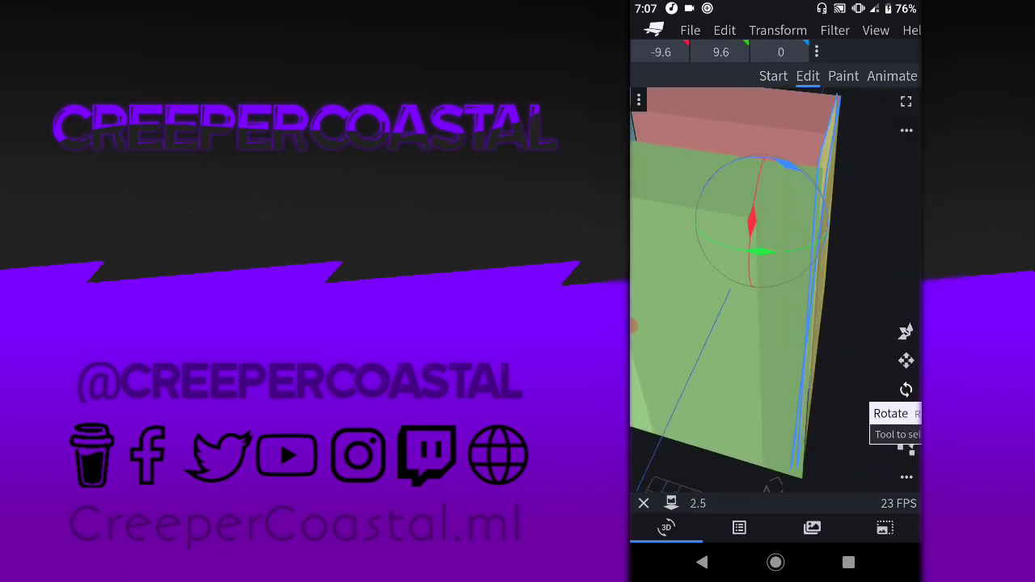
{"action": "left_click_drag", "start_coordinate": [769, 283], "coordinate": [728, 243]}
{"action": "left_click", "coordinate": [661, 52]}
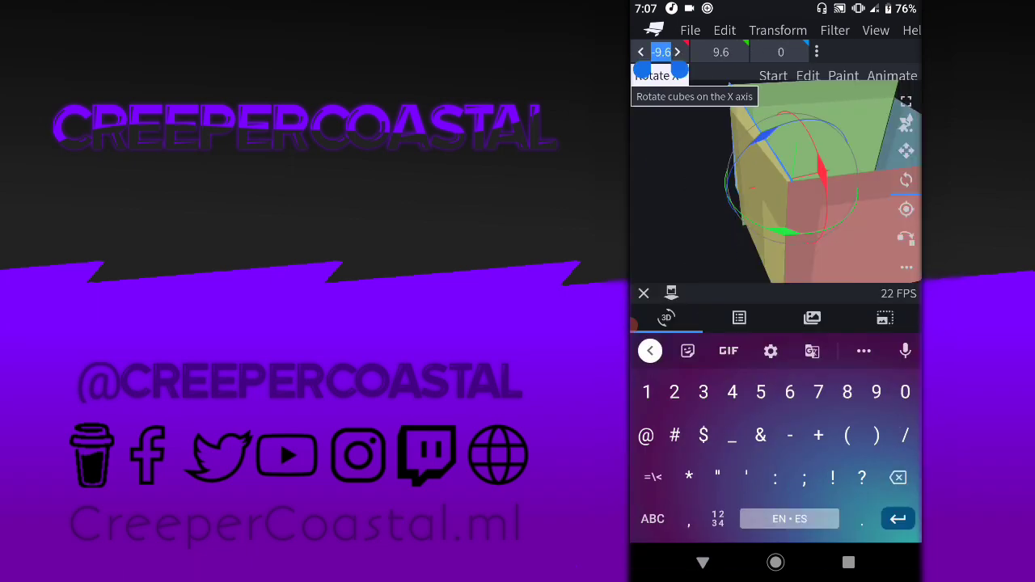
{"action": "key", "text": "Return"}
{"action": "left_click", "coordinate": [906, 361]}
{"action": "left_click_drag", "start_coordinate": [768, 283], "coordinate": [728, 243]}
{"action": "left_click", "coordinate": [906, 419]}
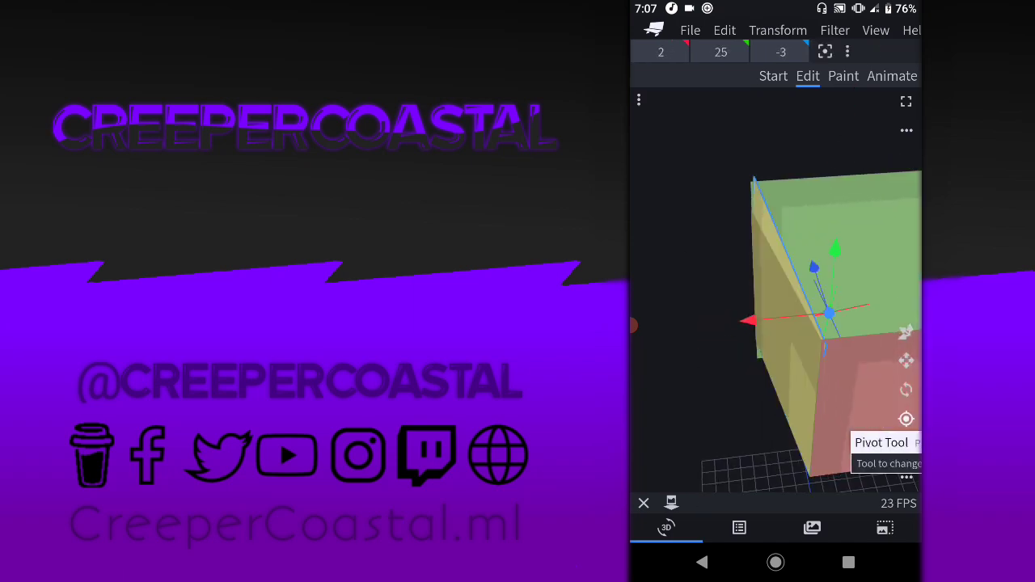
{"action": "left_click", "coordinate": [906, 419]}
{"action": "left_click_drag", "start_coordinate": [769, 283], "coordinate": [728, 243]}
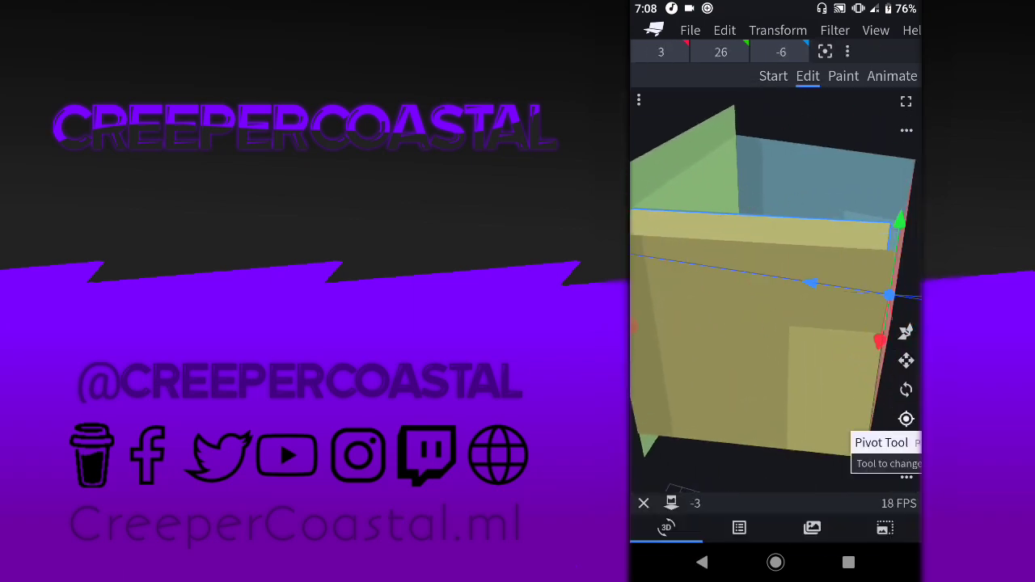
{"action": "left_click", "coordinate": [906, 361]}
Lower the panel to Y 21, slide it to X 3.5 and tilt it -9° on X
{"action": "left_click_drag", "start_coordinate": [732, 179], "coordinate": [742, 279]}
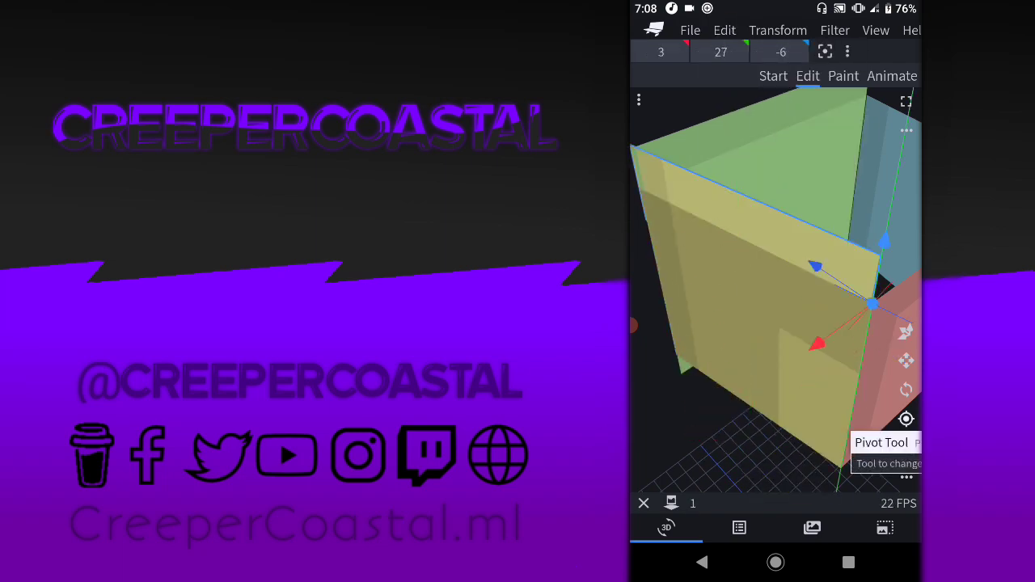
{"action": "left_click_drag", "start_coordinate": [685, 315], "coordinate": [663, 332]}
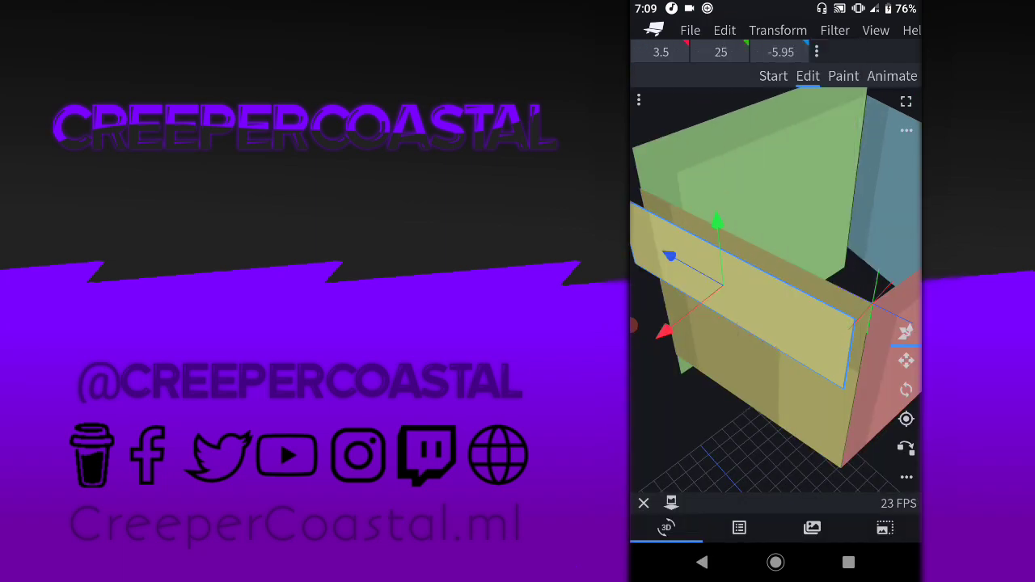
{"action": "left_click_drag", "start_coordinate": [768, 242], "coordinate": [728, 202]}
{"action": "left_click", "coordinate": [906, 390]}
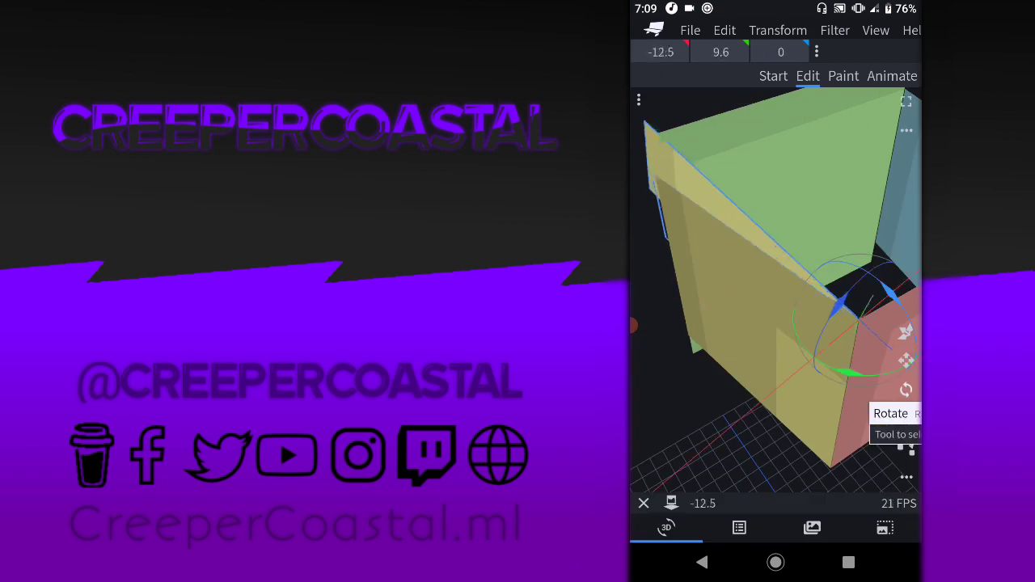
{"action": "left_click_drag", "start_coordinate": [769, 283], "coordinate": [704, 267]}
{"action": "left_click_drag", "start_coordinate": [873, 243], "coordinate": [873, 267]}
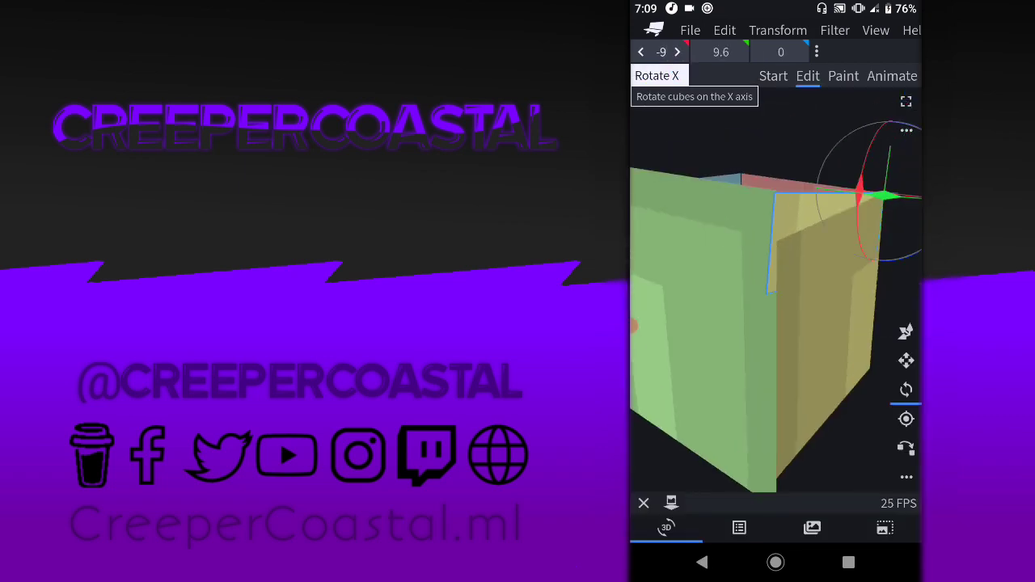
{"action": "left_click_drag", "start_coordinate": [768, 324], "coordinate": [728, 308]}
{"action": "left_click", "coordinate": [906, 331]}
{"action": "left_click_drag", "start_coordinate": [913, 267], "coordinate": [898, 254]}
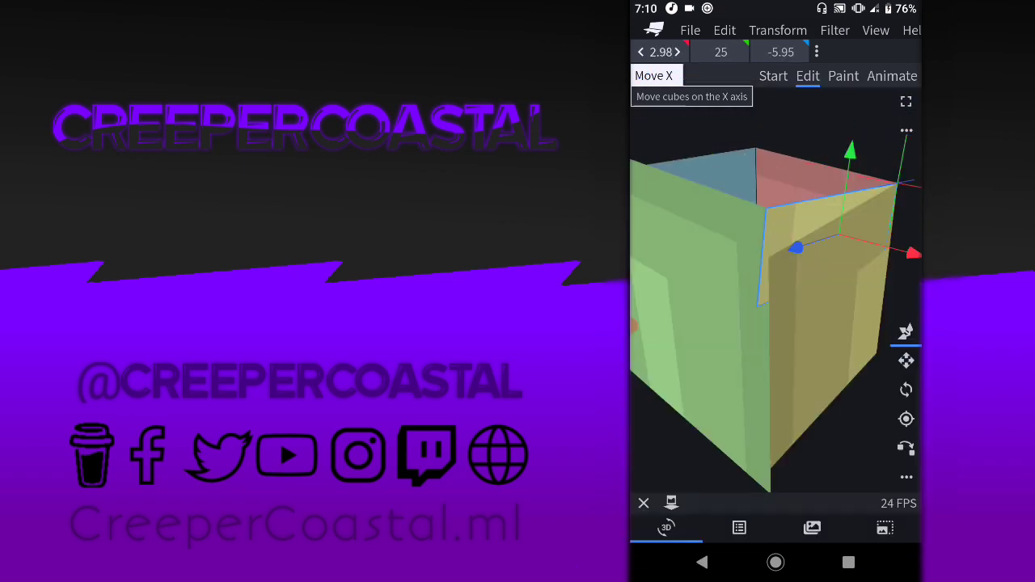
Move the panel to about -3.4, 21, -4.97
{"action": "left_click_drag", "start_coordinate": [769, 339], "coordinate": [817, 324]}
{"action": "left_click_drag", "start_coordinate": [760, 242], "coordinate": [711, 243]}
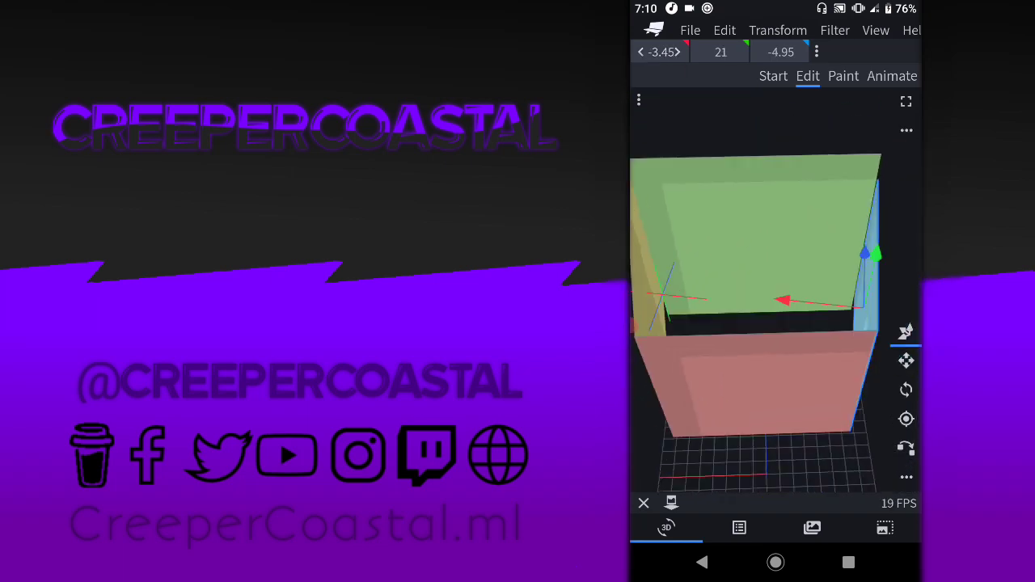
{"action": "left_click_drag", "start_coordinate": [768, 364], "coordinate": [728, 348]}
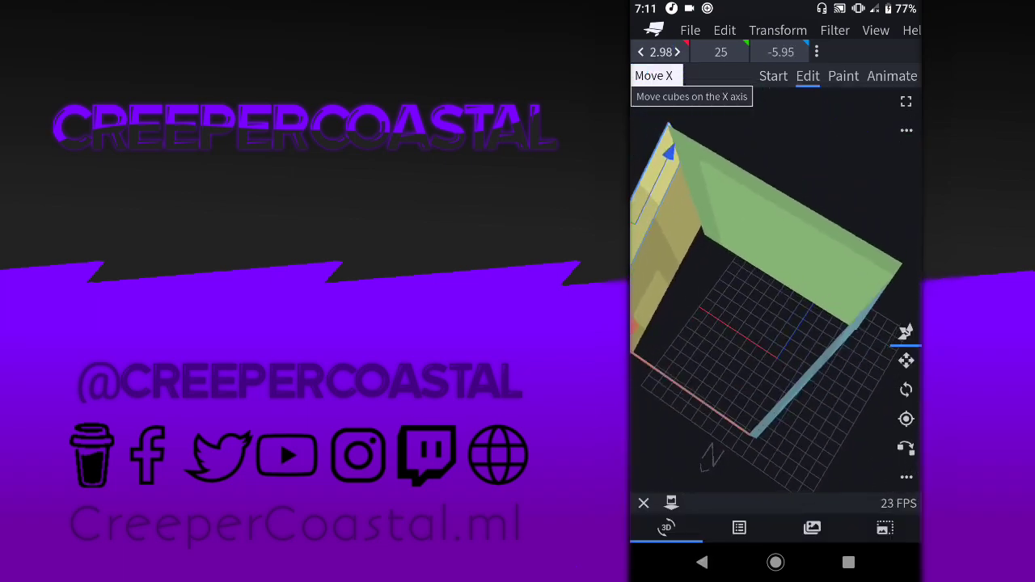
{"action": "left_click", "coordinate": [781, 51]}
{"action": "key", "text": "Return"}
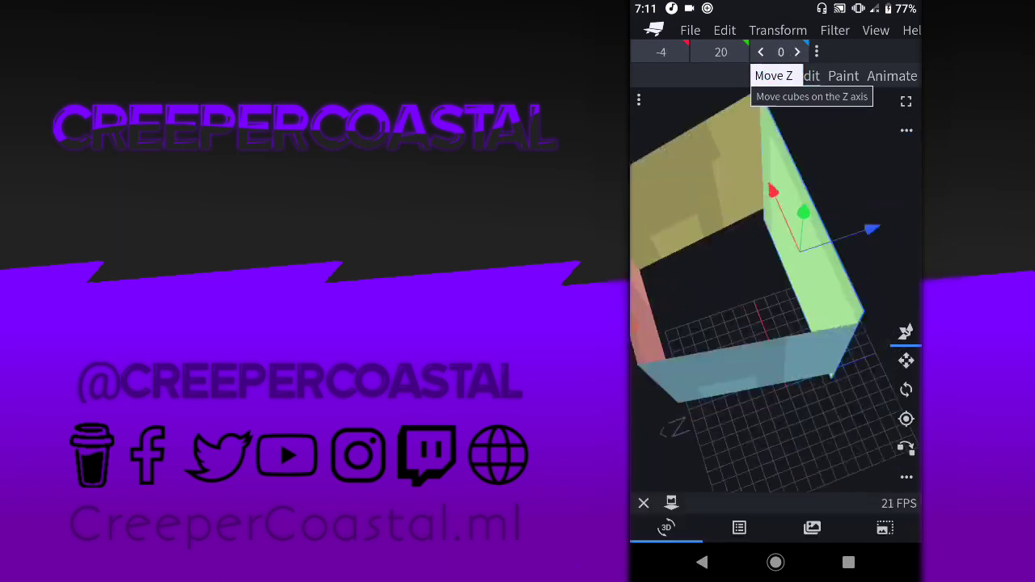
{"action": "left_click", "coordinate": [906, 360]}
{"action": "left_click", "coordinate": [906, 390]}
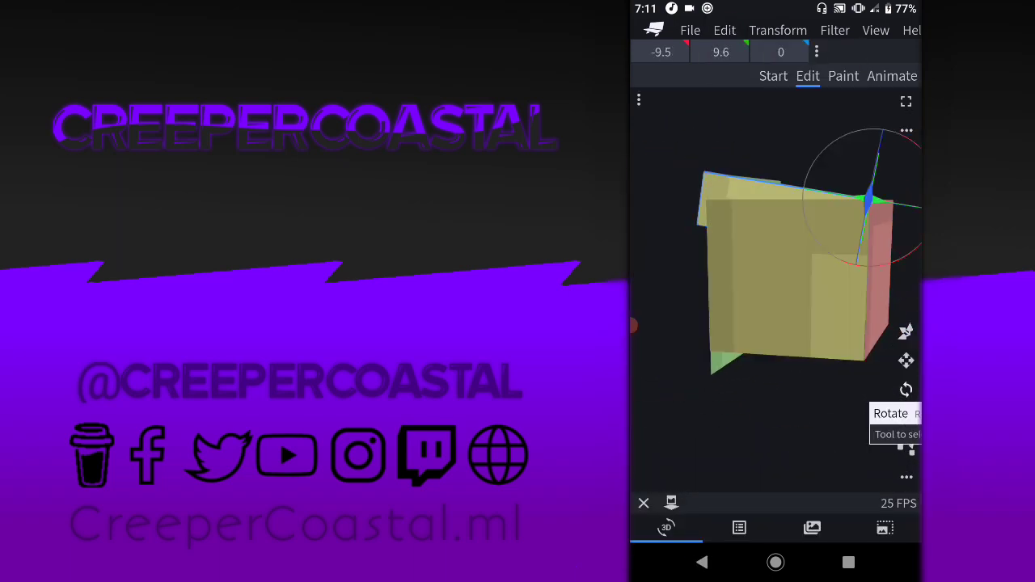
{"action": "left_click", "coordinate": [906, 360]}
{"action": "left_click_drag", "start_coordinate": [793, 138], "coordinate": [793, 186]}
Snap the panel's corner onto another cube, adjust its X rotation and raise it to Y 25
{"action": "left_click", "coordinate": [906, 448]}
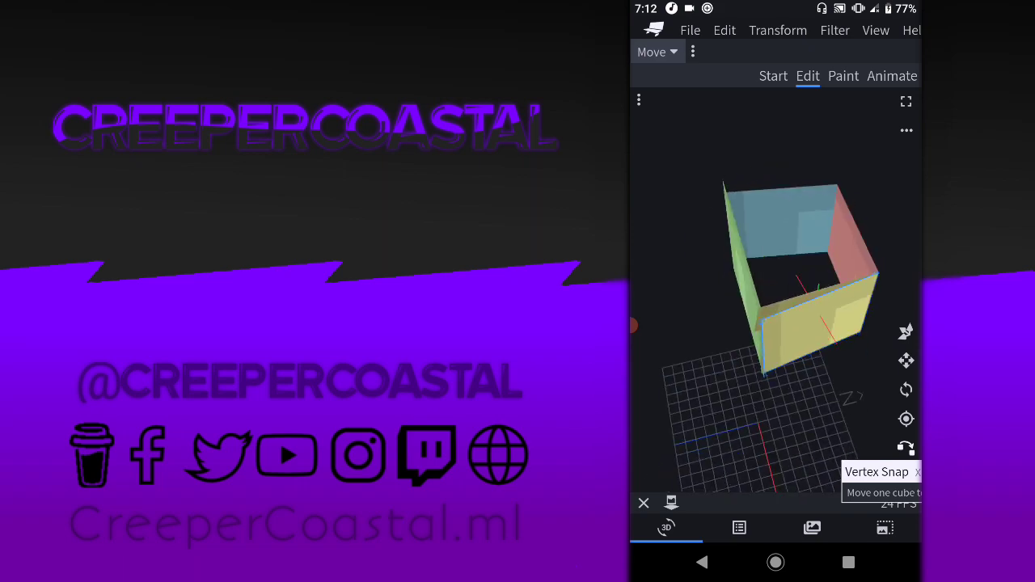
{"action": "left_click", "coordinate": [906, 418]}
{"action": "left_click", "coordinate": [906, 390]}
{"action": "left_click", "coordinate": [661, 52]}
{"action": "key", "text": "Return"}
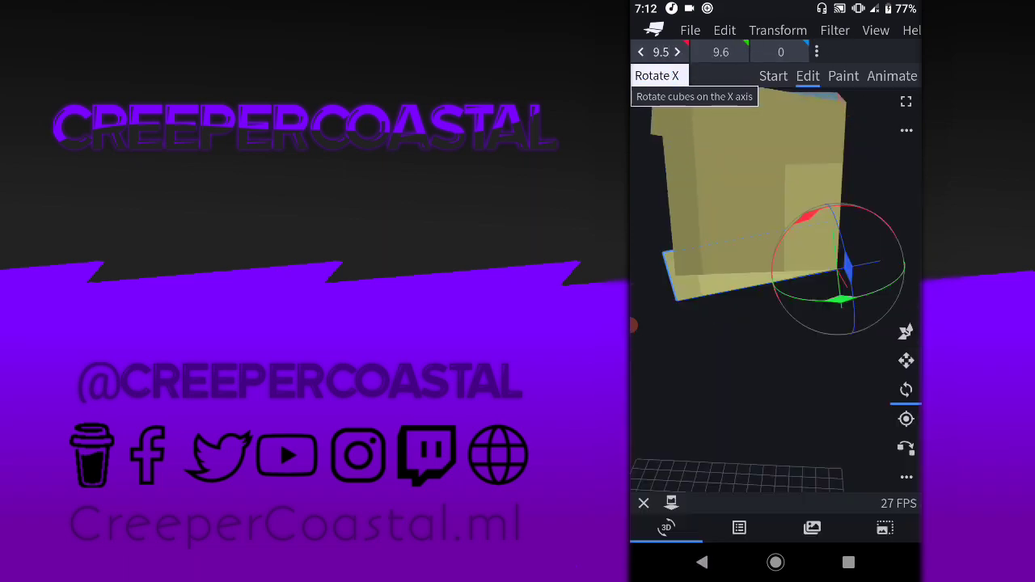
{"action": "left_click", "coordinate": [906, 360]}
{"action": "left_click_drag", "start_coordinate": [768, 243], "coordinate": [769, 203]}
{"action": "left_click", "coordinate": [906, 360]}
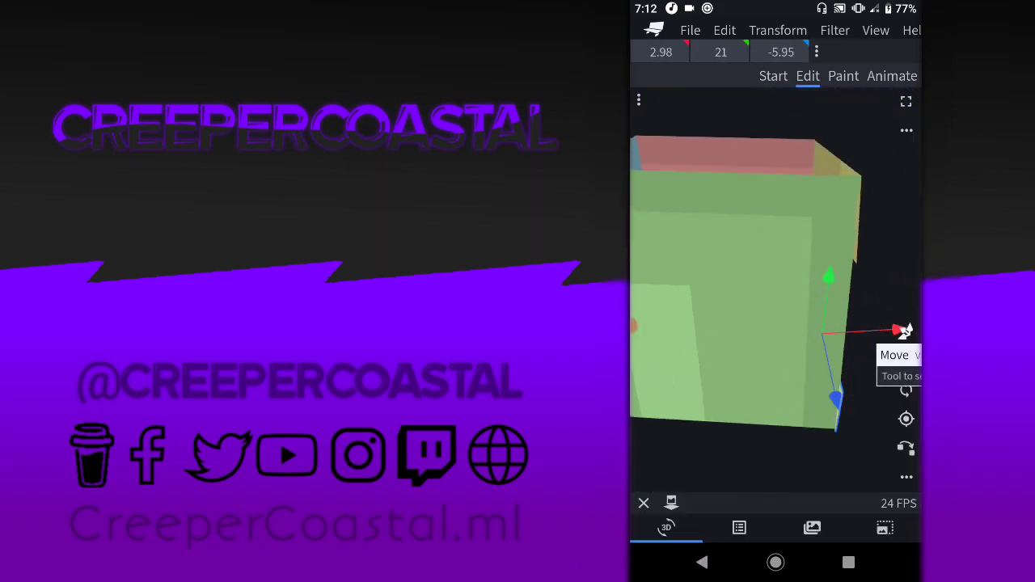
Reset the panel's X and Y rotations to 0 so it sits straight
{"action": "left_click", "coordinate": [661, 52]}
{"action": "key", "text": "Return"}
{"action": "left_click", "coordinate": [661, 52]}
{"action": "type", "text": "-9."}
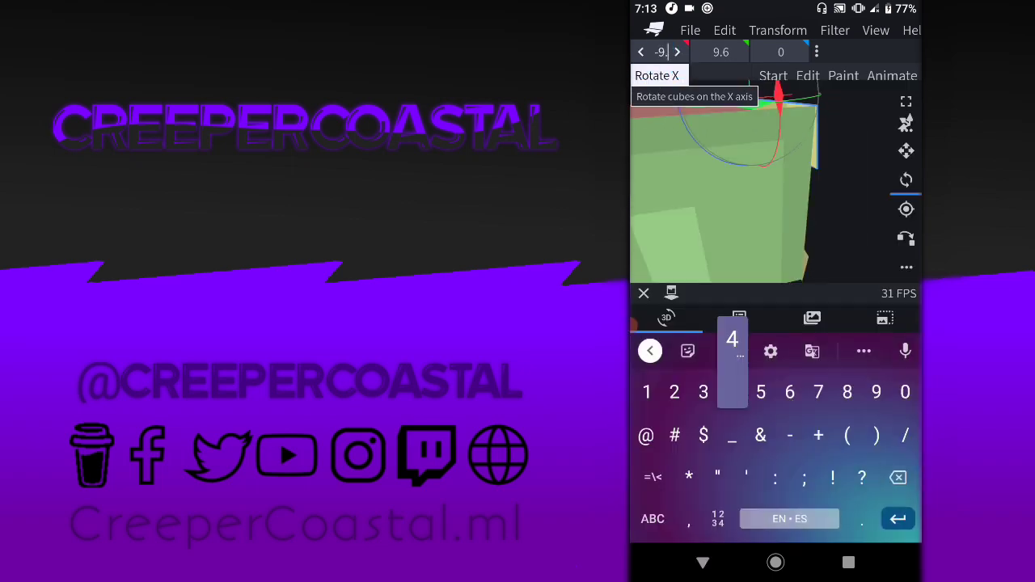
{"action": "key", "text": "Return"}
{"action": "left_click", "coordinate": [661, 52]}
{"action": "key", "text": "Return"}
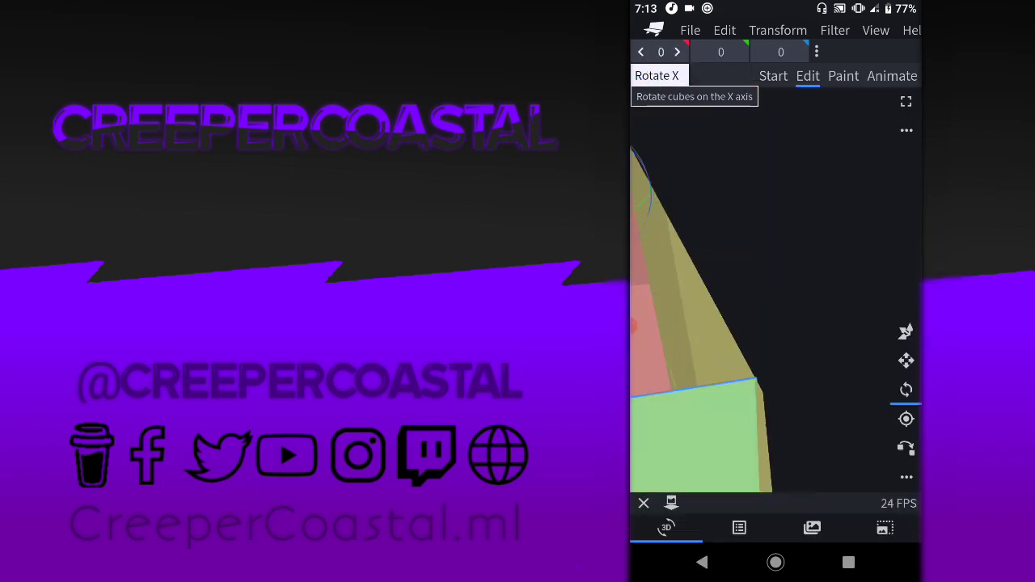
{"action": "left_click", "coordinate": [661, 52]}
{"action": "key", "text": "Return"}
{"action": "left_click", "coordinate": [660, 52]}
{"action": "key", "text": "Return"}
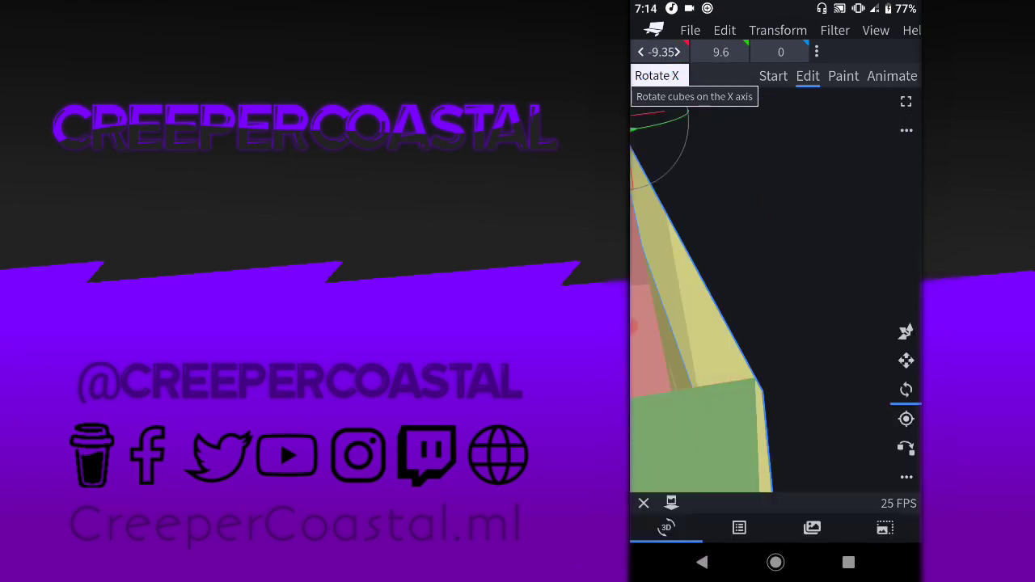
{"action": "left_click", "coordinate": [661, 52]}
{"action": "key", "text": "Return"}
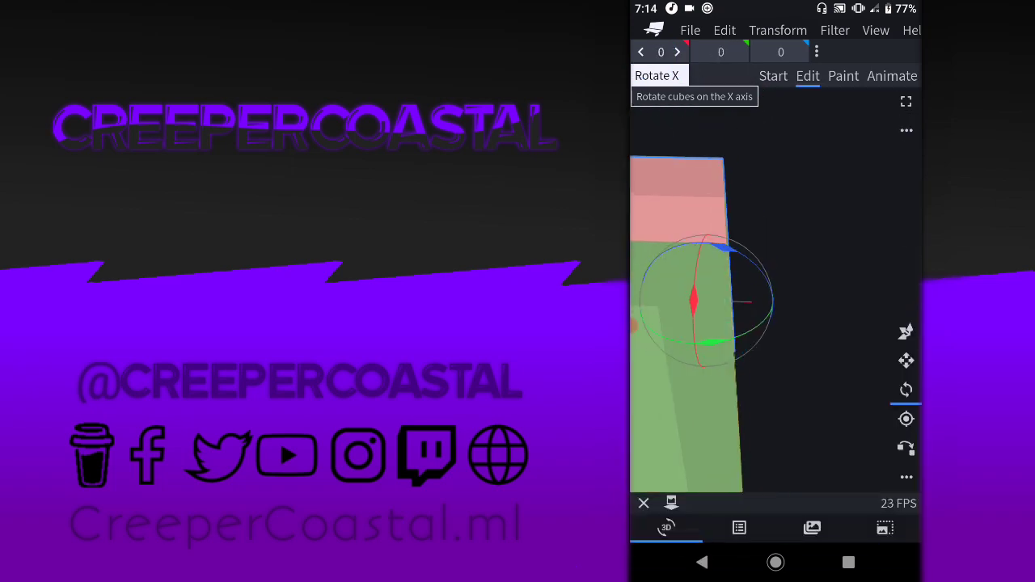
Set the yellow panel's X position to 2.98, ending near 2.988
{"action": "left_click", "coordinate": [906, 361]}
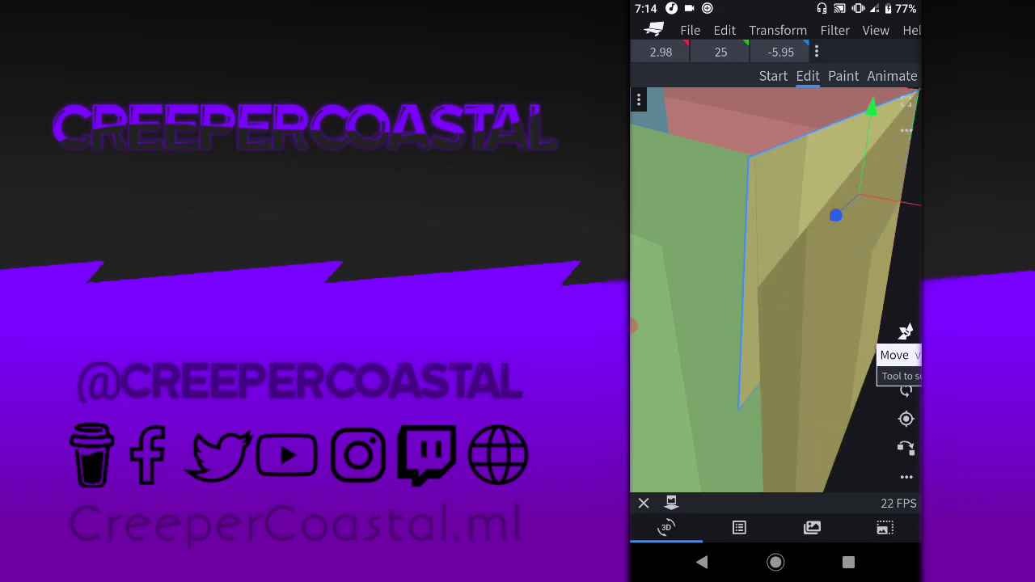
{"action": "left_click", "coordinate": [661, 52]}
{"action": "type", "text": "-4"}
{"action": "key", "text": "Return"}
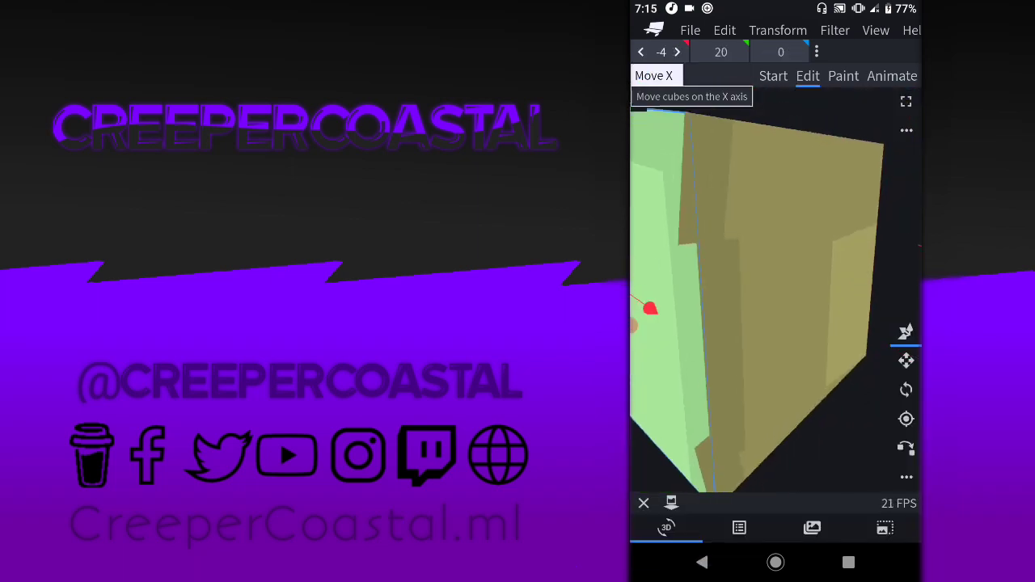
{"action": "left_click", "coordinate": [661, 52]}
{"action": "key", "text": "Return"}
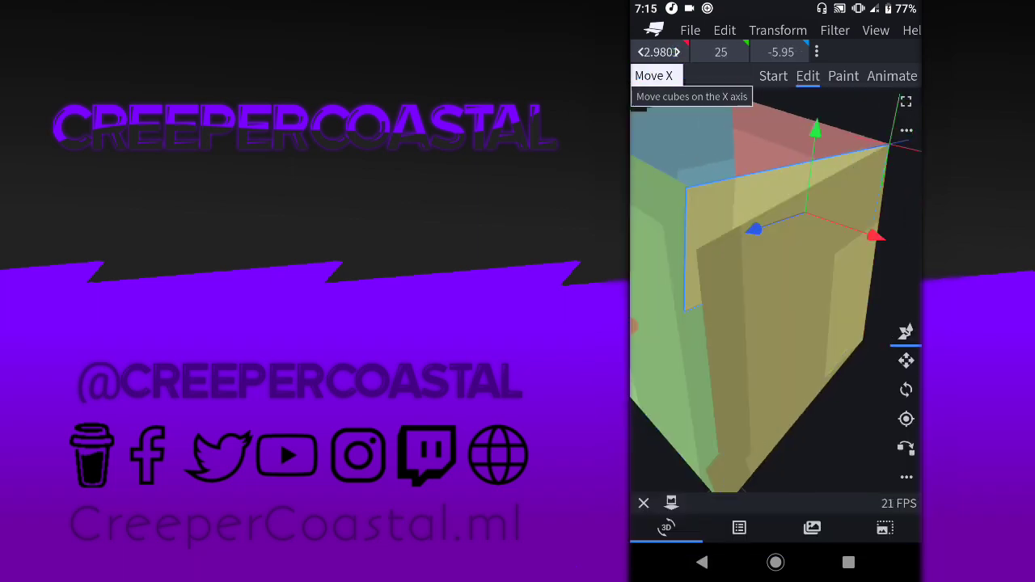
{"action": "left_click", "coordinate": [660, 52]}
{"action": "type", "text": ".98"}
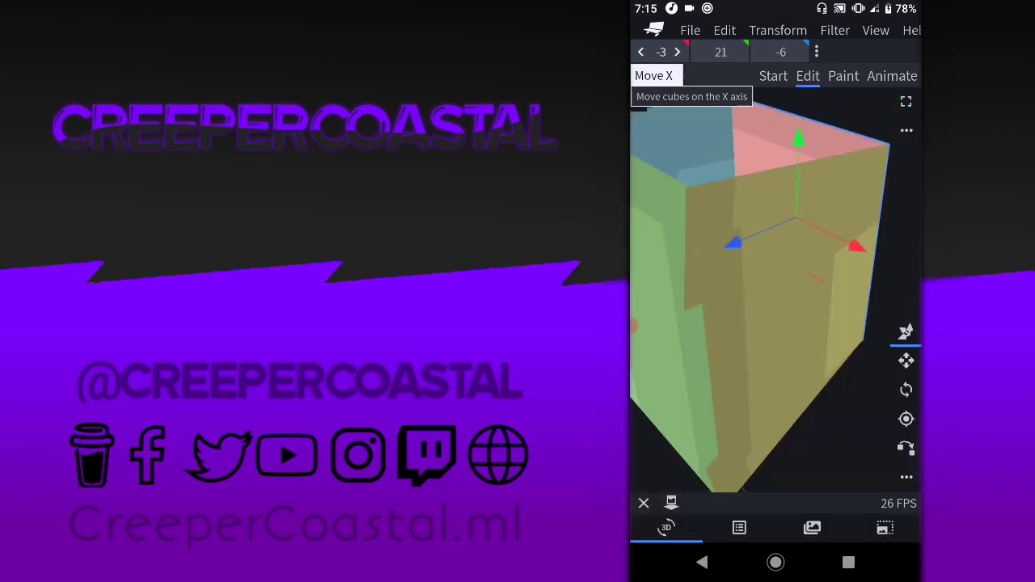
{"action": "key", "text": "Return"}
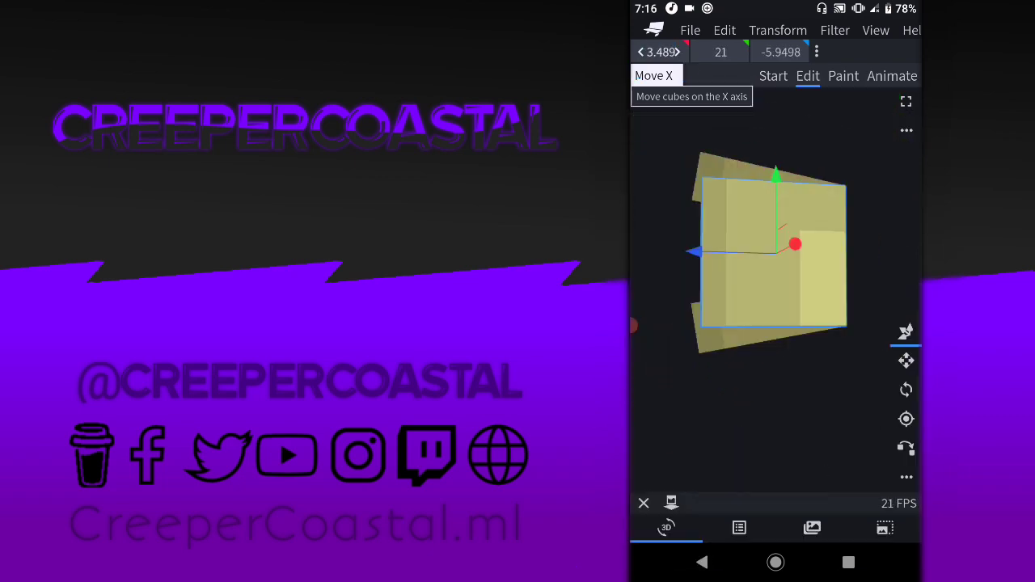
{"action": "left_click", "coordinate": [661, 51]}
{"action": "key", "text": "Return"}
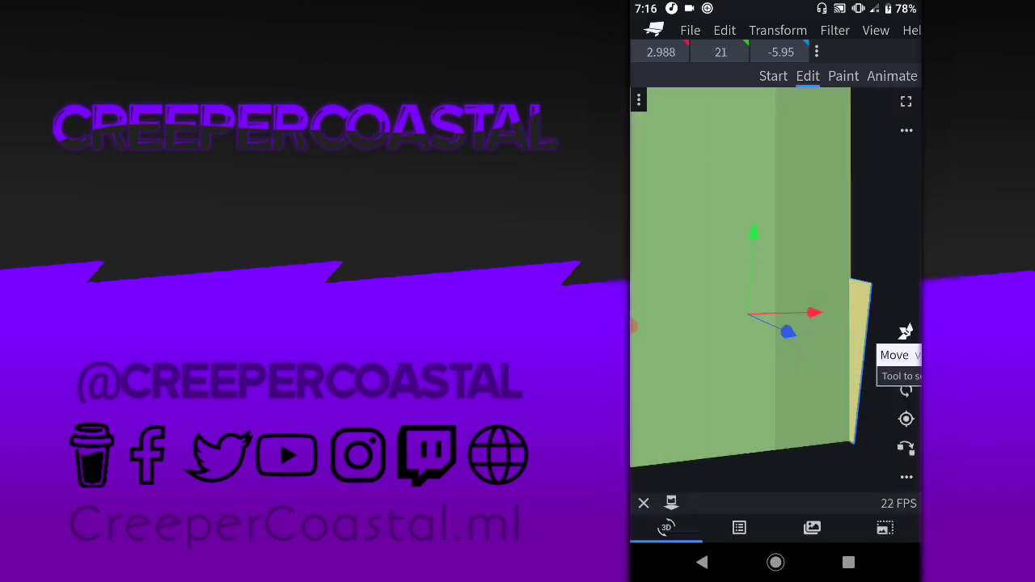
Trim the panel's depth to 6.12 and zoom out to view the whole head
{"action": "left_click_drag", "start_coordinate": [781, 52], "coordinate": [773, 52]}
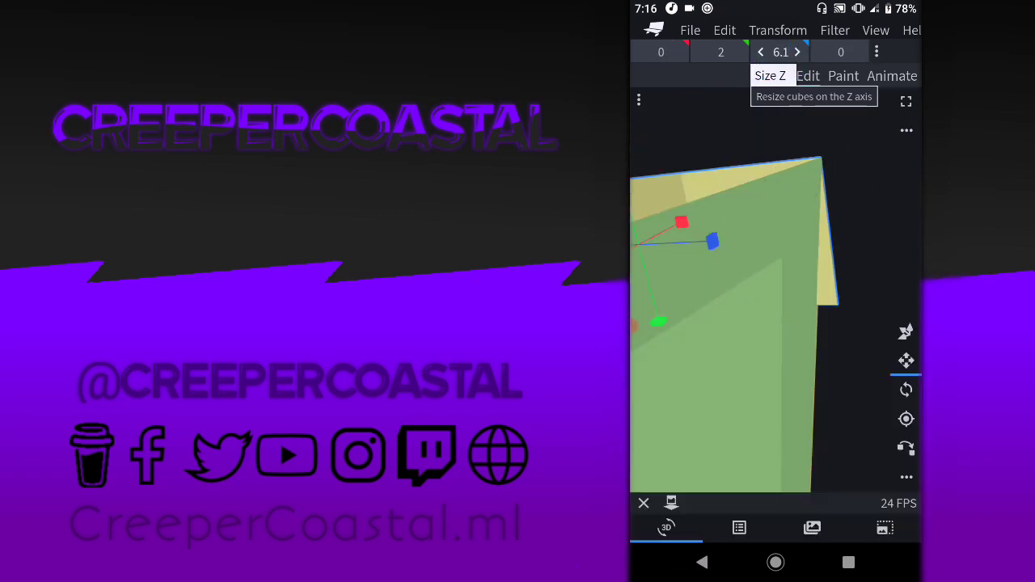
{"action": "left_click_drag", "start_coordinate": [728, 364], "coordinate": [777, 283]}
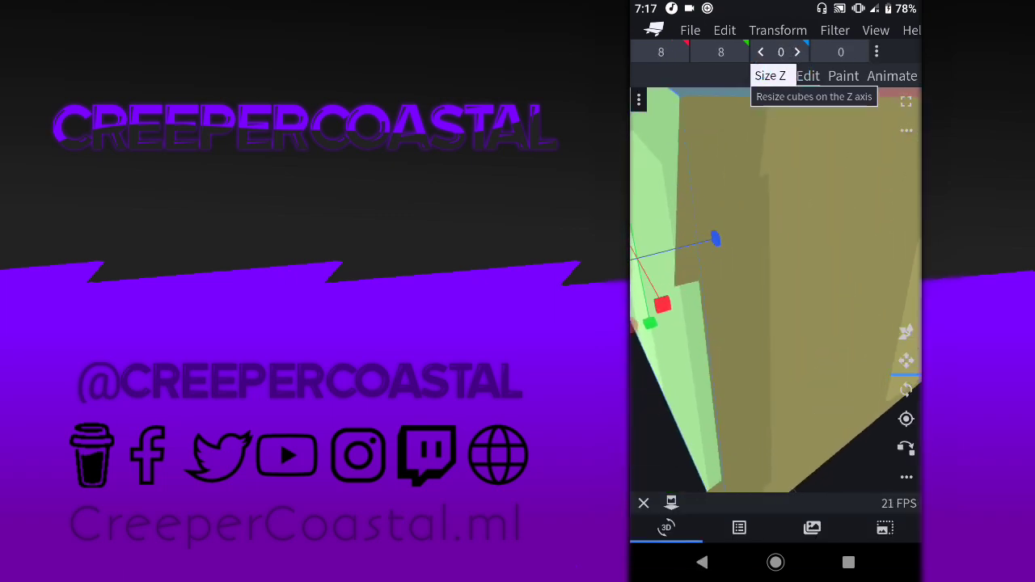
{"action": "left_click_drag", "start_coordinate": [777, 323], "coordinate": [792, 283]}
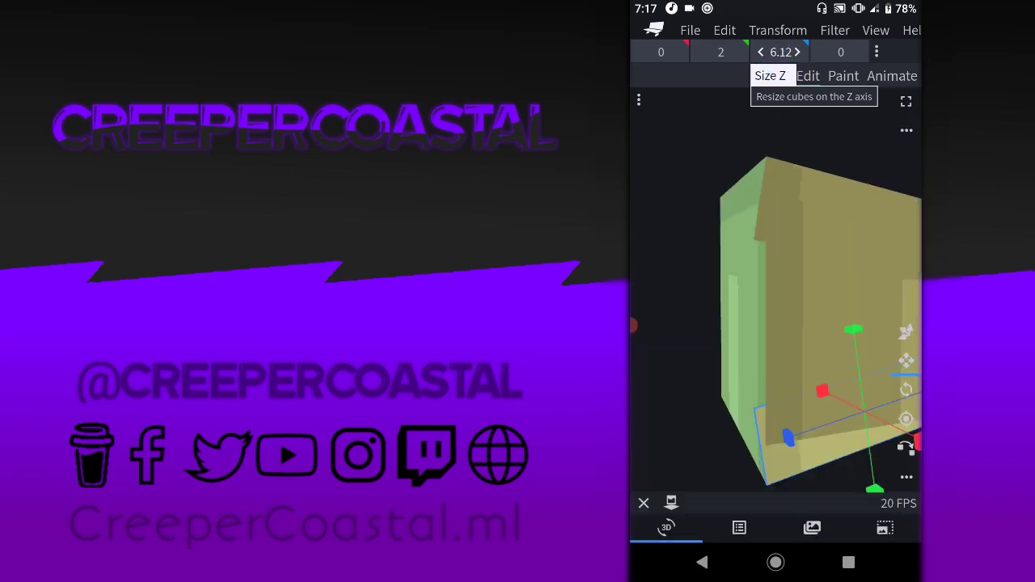
{"action": "mouse_move", "coordinate": [776, 324]}
{"action": "left_mouse_down"}
{"action": "mouse_move", "coordinate": [809, 243]}
{"action": "mouse_move", "coordinate": [777, 323]}
{"action": "left_mouse_up"}
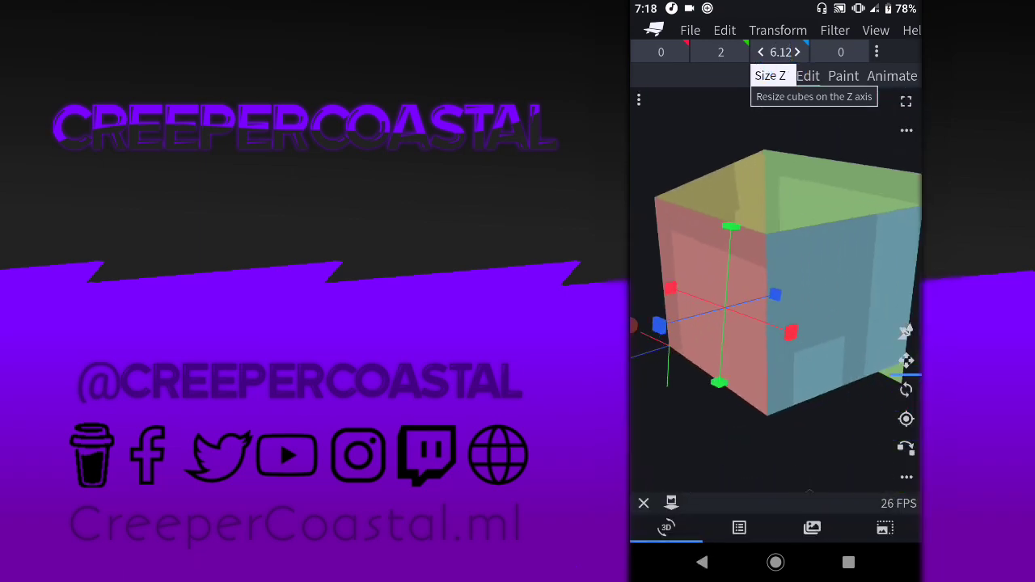
Select the blue cube and set its Z size to 6.12
{"action": "right_click", "coordinate": [906, 478]}
{"action": "left_click", "coordinate": [906, 331]}
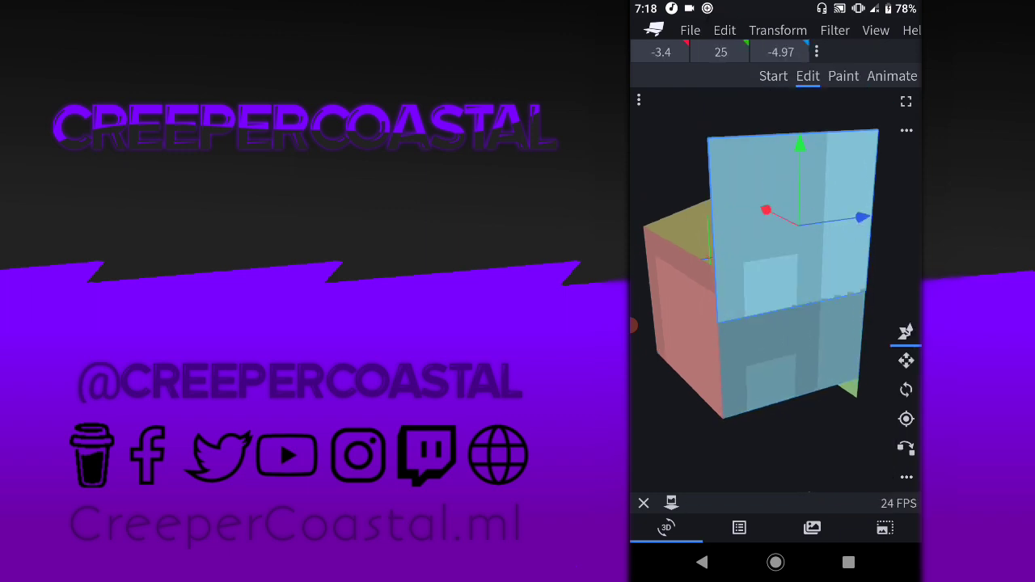
{"action": "left_click", "coordinate": [906, 419]}
{"action": "left_click_drag", "start_coordinate": [729, 364], "coordinate": [808, 364]}
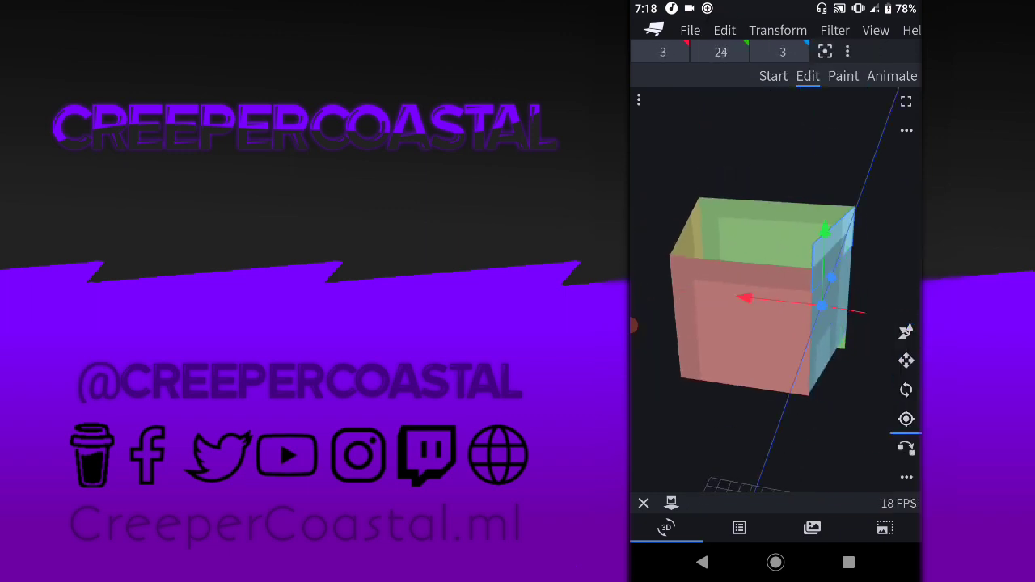
{"action": "left_click", "coordinate": [662, 51]}
{"action": "type", "text": "-9.37"}
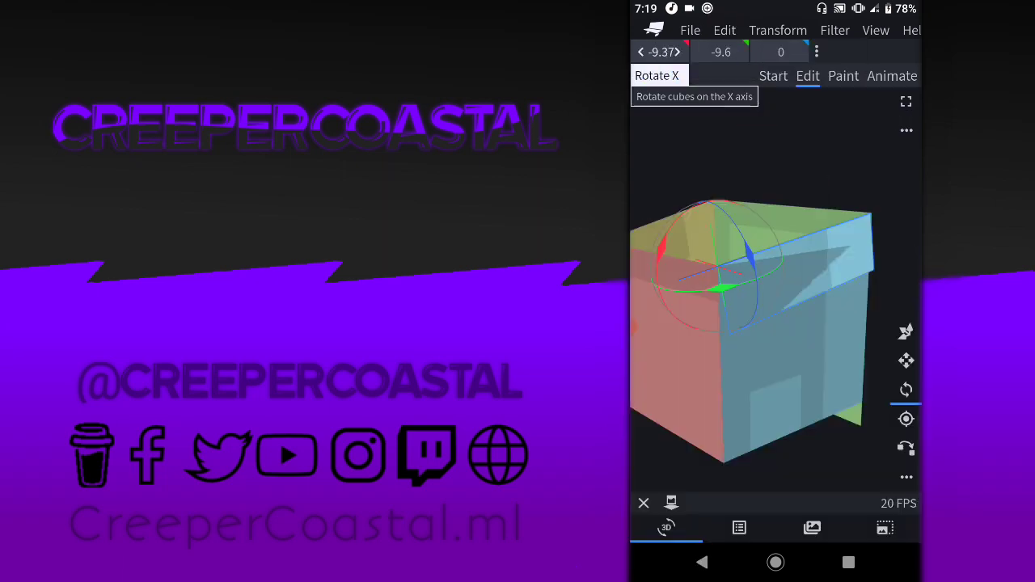
{"action": "left_click", "coordinate": [781, 52]}
{"action": "type", "text": "2"}
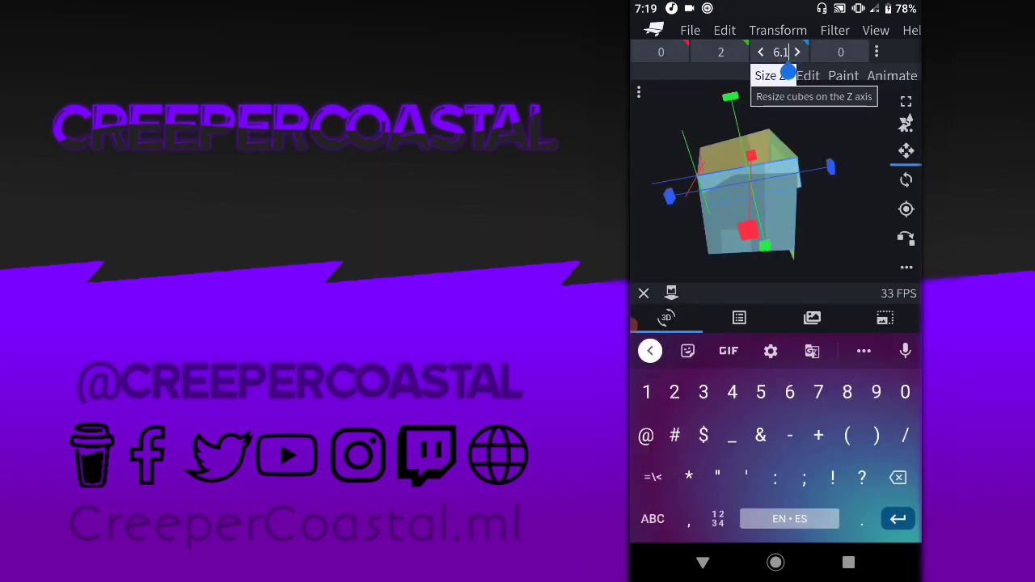
{"action": "key", "text": "Return"}
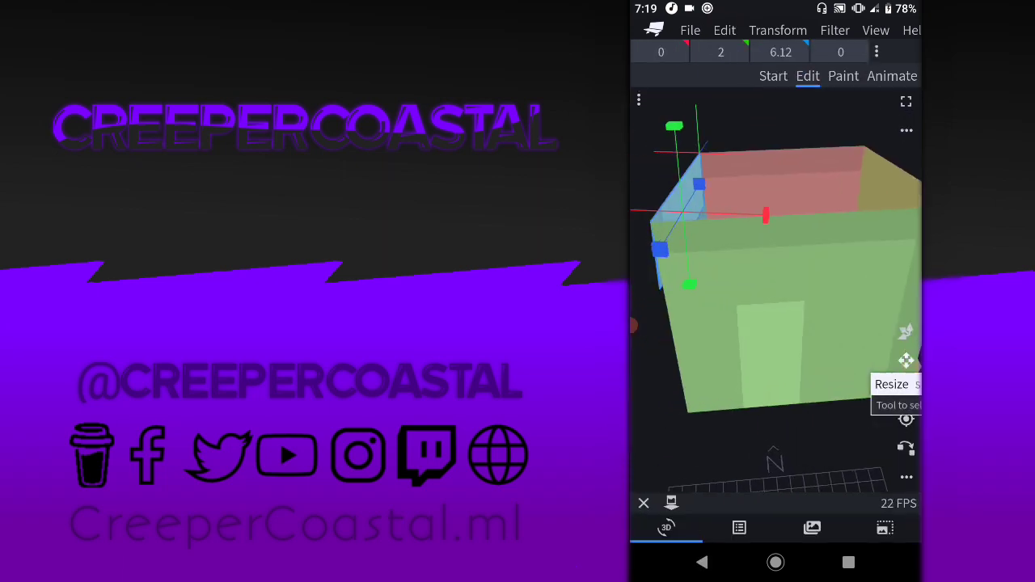
Undo the stray position edits so the blue panel stays at about -3, 21, -6
{"action": "left_click", "coordinate": [906, 391]}
{"action": "left_click", "coordinate": [906, 361]}
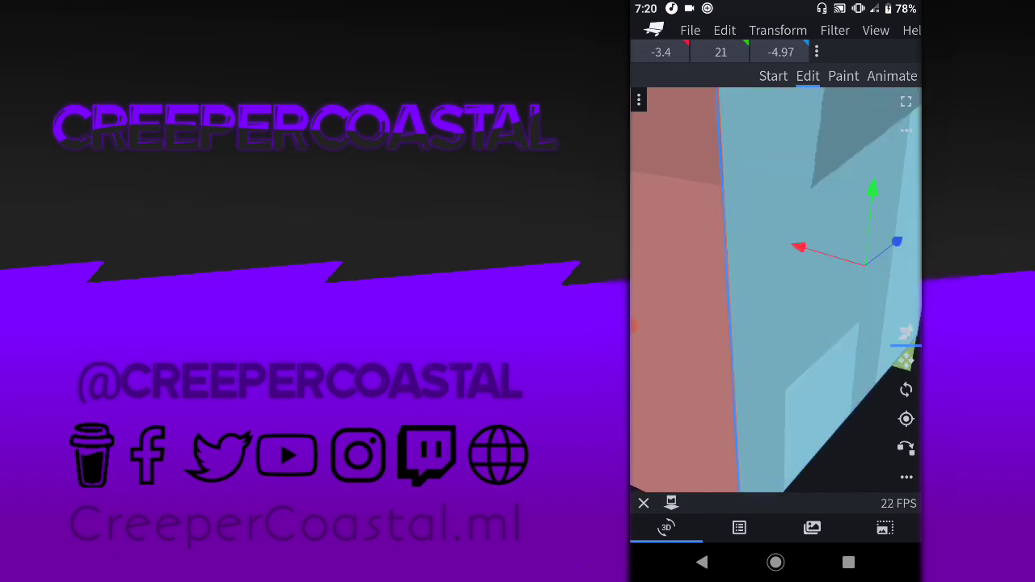
{"action": "left_click", "coordinate": [662, 51]}
{"action": "key", "text": "Return"}
{"action": "left_click", "coordinate": [781, 52]}
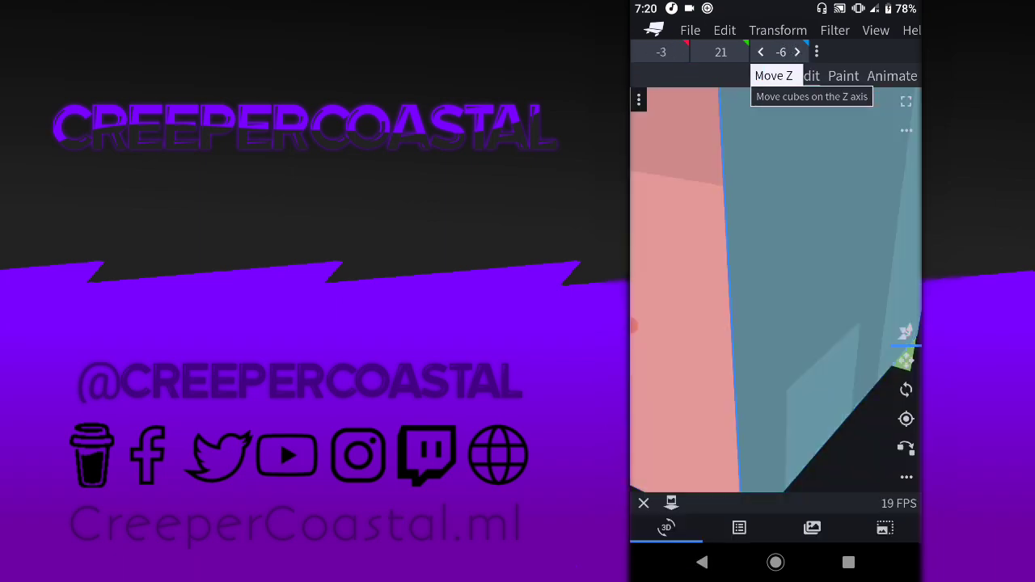
{"action": "left_click", "coordinate": [781, 52]}
{"action": "left_click", "coordinate": [725, 30]}
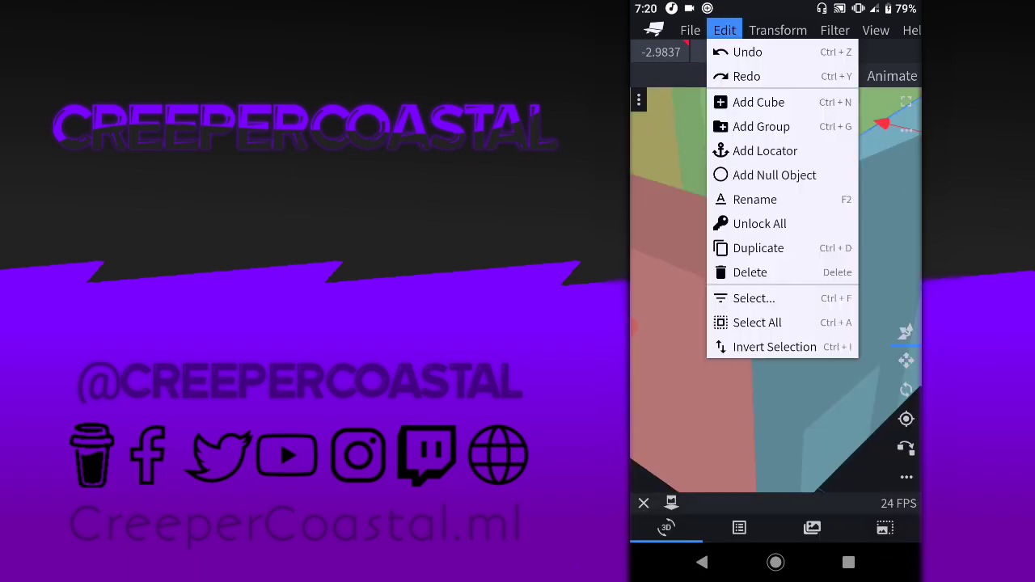
{"action": "left_click", "coordinate": [747, 51]}
{"action": "left_click", "coordinate": [725, 30]}
{"action": "left_click", "coordinate": [746, 51]}
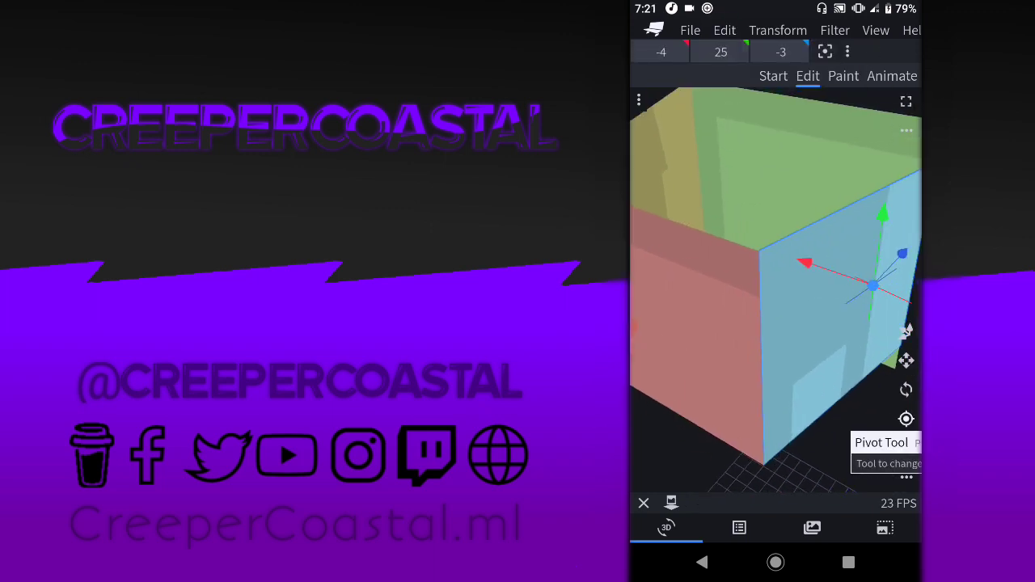
{"action": "left_click", "coordinate": [725, 30]}
{"action": "left_click", "coordinate": [746, 50]}
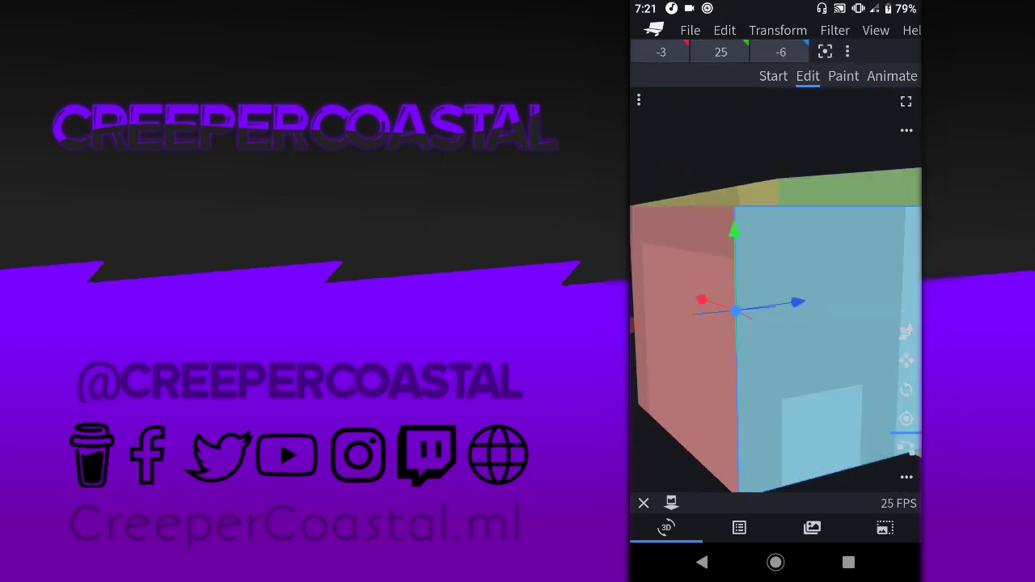
{"action": "left_click_drag", "start_coordinate": [728, 324], "coordinate": [809, 243]}
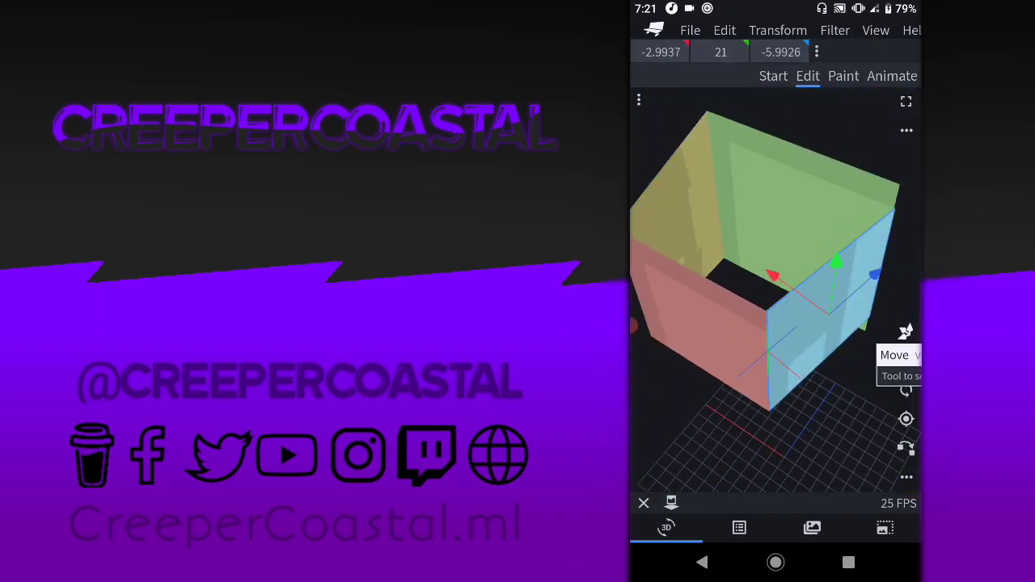
Adjust the panel's X position and enter 0 for its Z position
{"action": "left_click", "coordinate": [661, 51]}
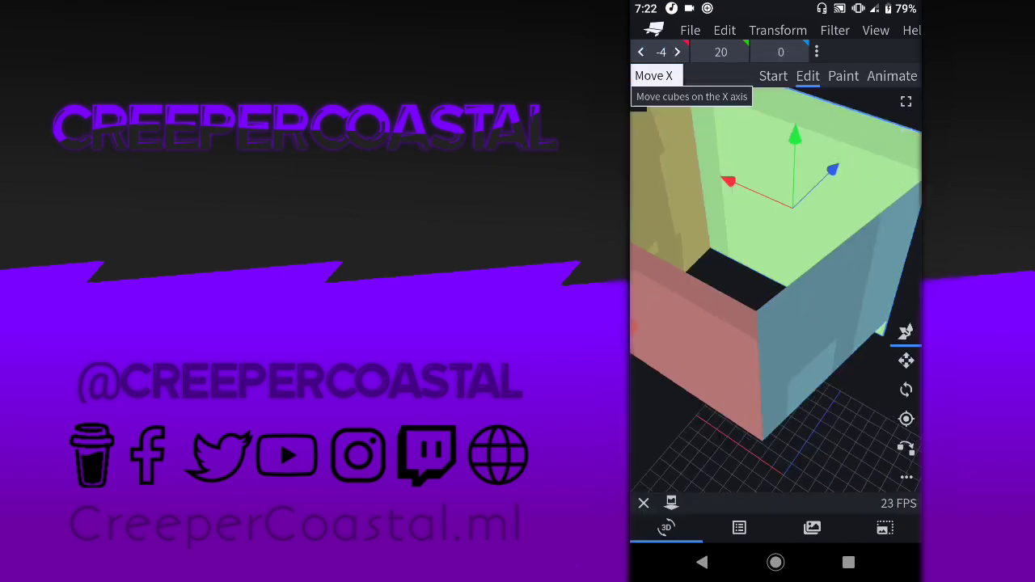
{"action": "left_click_drag", "start_coordinate": [769, 364], "coordinate": [728, 242]}
{"action": "left_click", "coordinate": [661, 51]}
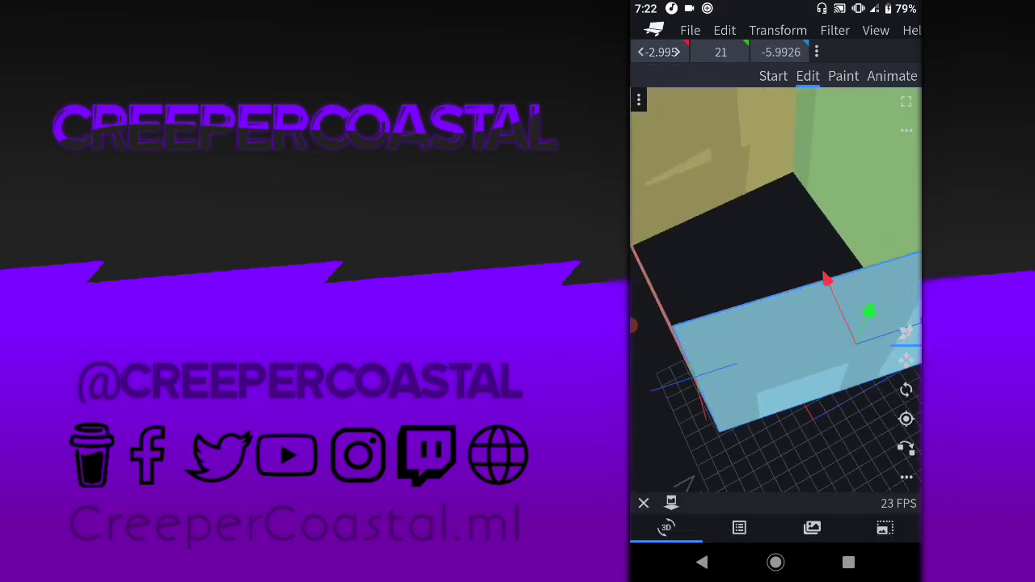
{"action": "left_click", "coordinate": [781, 51]}
{"action": "type", "text": "0"}
{"action": "left_click_drag", "start_coordinate": [728, 323], "coordinate": [849, 283]}
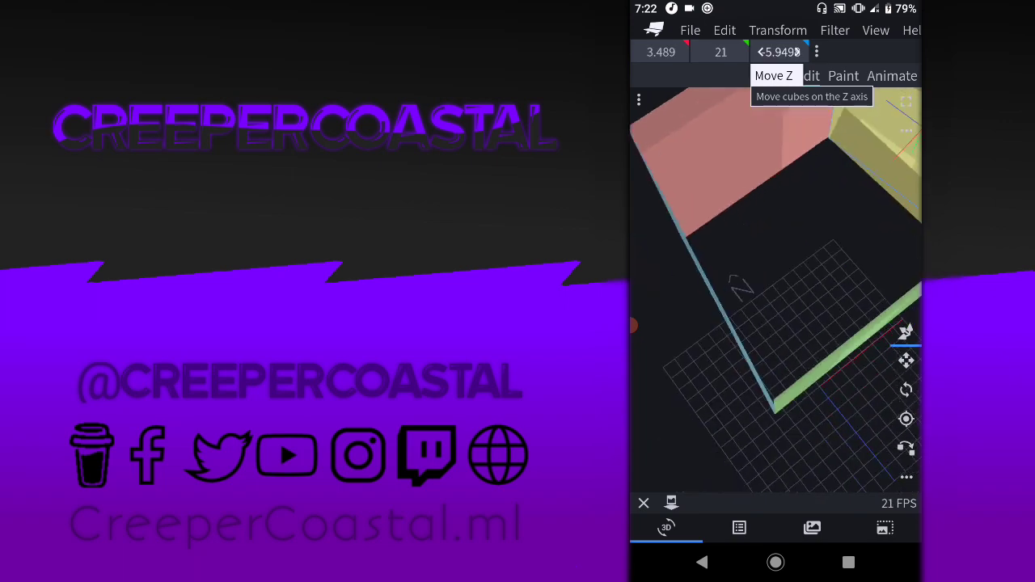
{"action": "left_click_drag", "start_coordinate": [769, 364], "coordinate": [809, 283]}
Try a 9.6° Y rotation, undo it, and leave the panel at 0° on Y
{"action": "left_click", "coordinate": [906, 390]}
{"action": "left_click", "coordinate": [721, 52]}
{"action": "type", "text": "-"}
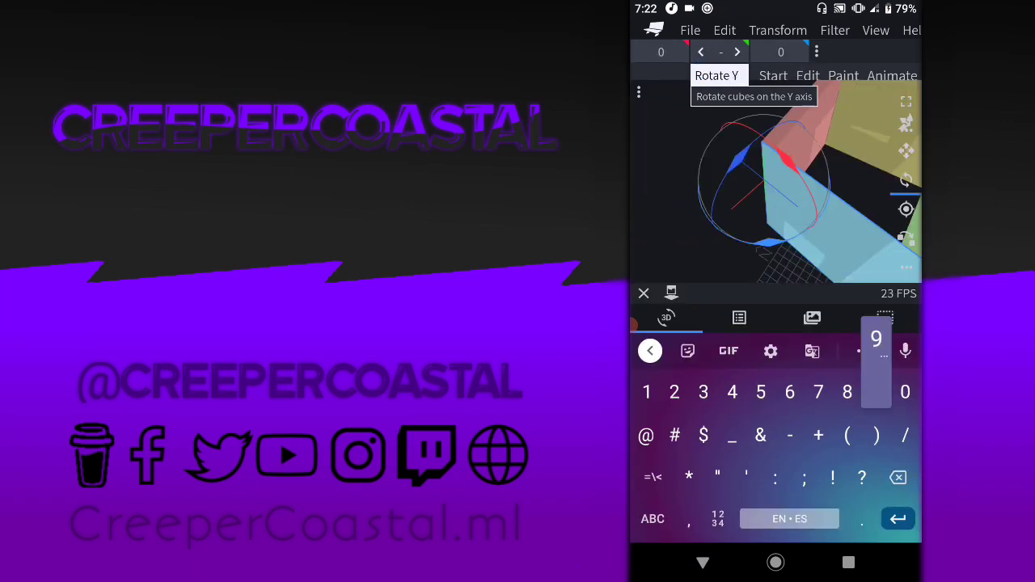
{"action": "type", "text": "0"}
{"action": "left_click_drag", "start_coordinate": [769, 323], "coordinate": [809, 243]}
{"action": "left_click", "coordinate": [721, 52]}
{"action": "type", "text": "9.6"}
{"action": "key", "text": "Return"}
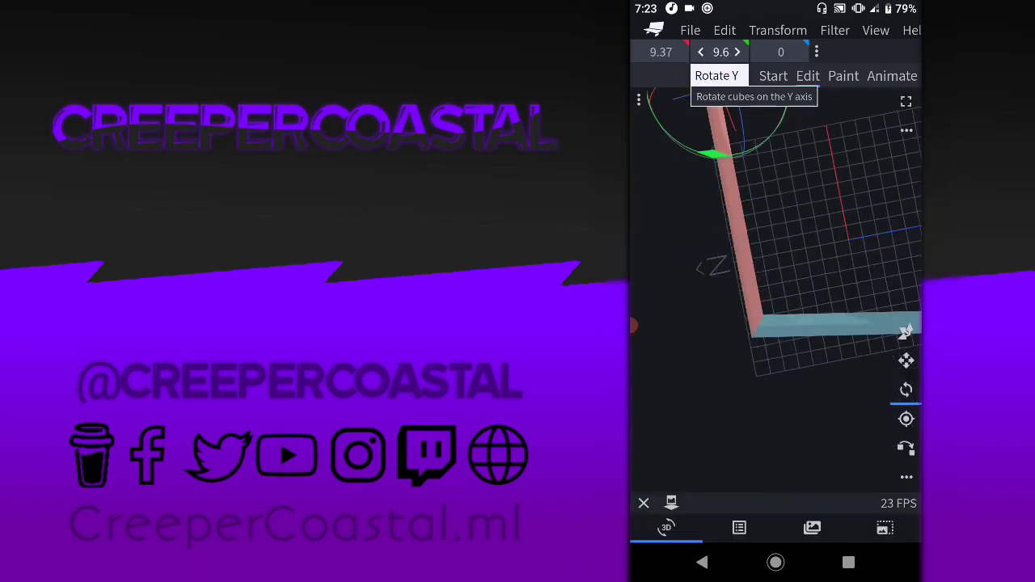
{"action": "left_click", "coordinate": [724, 30]}
{"action": "left_click", "coordinate": [753, 270]}
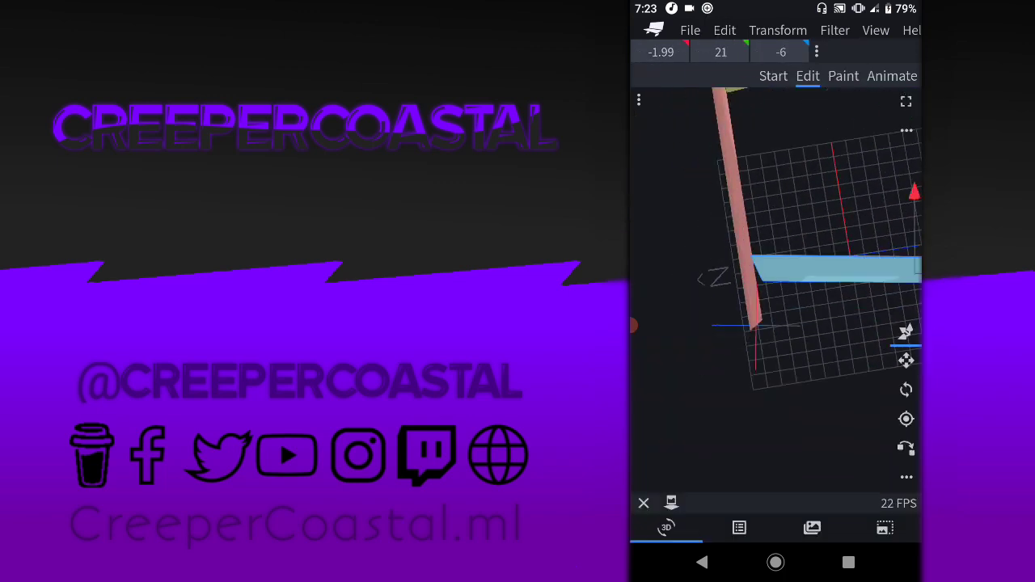
{"action": "left_click", "coordinate": [661, 51]}
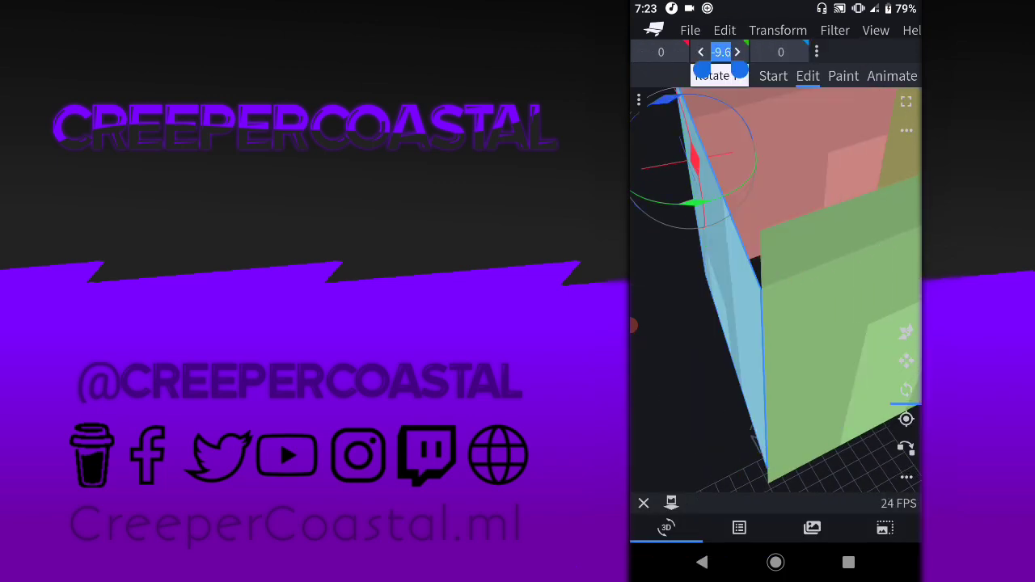
{"action": "type", "text": "0"}
{"action": "key", "text": "Return"}
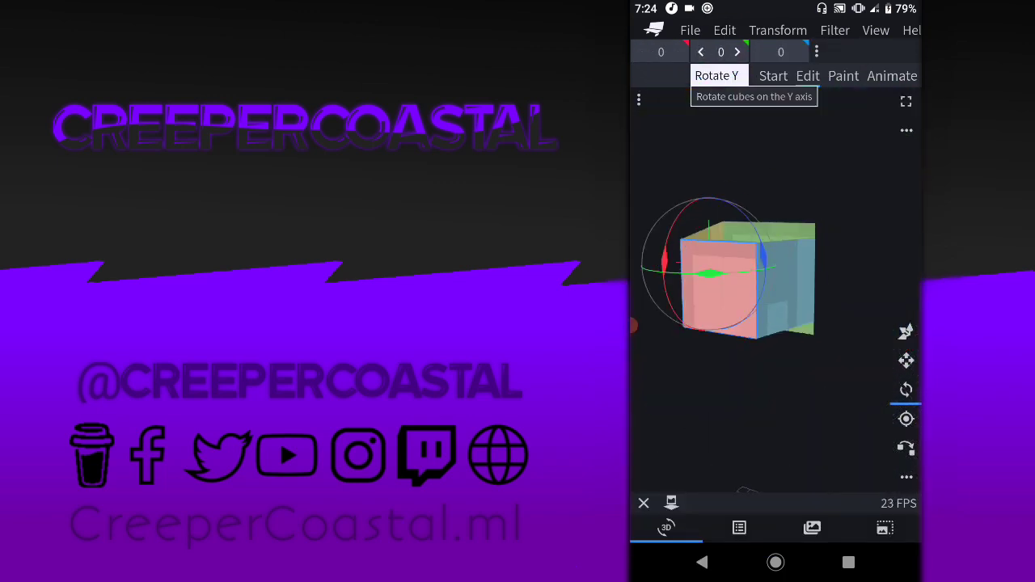
Nudge the panel along X, tilt it on X, and stretch its depth to about 6.1
{"action": "left_click_drag", "start_coordinate": [776, 388], "coordinate": [809, 421]}
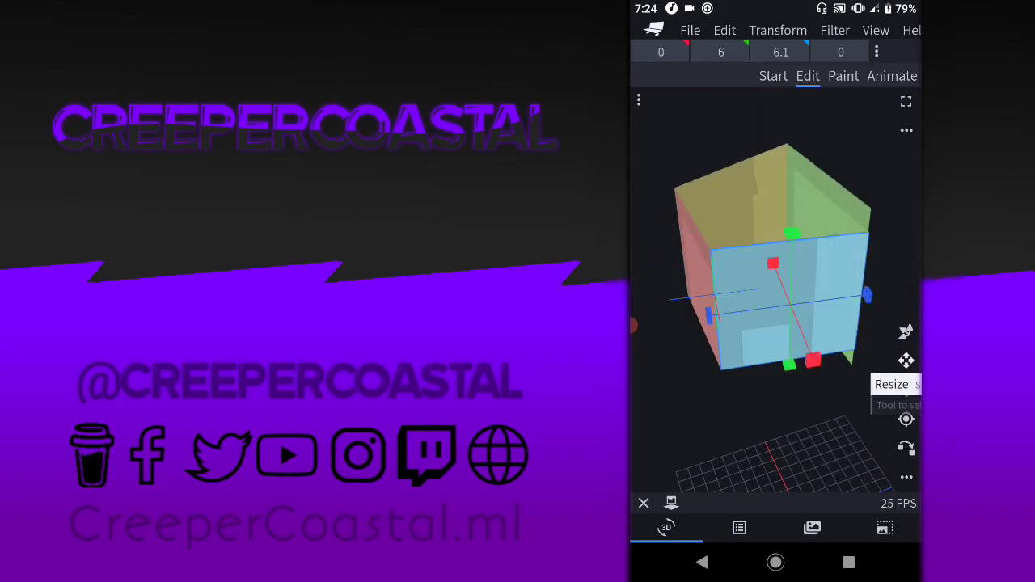
{"action": "left_click_drag", "start_coordinate": [660, 51], "coordinate": [647, 52]}
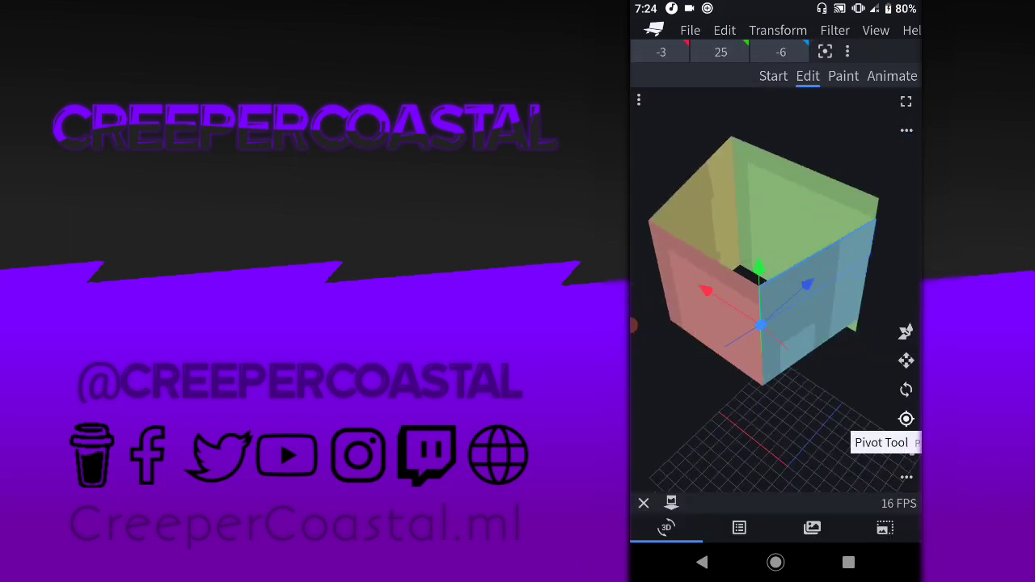
{"action": "left_click", "coordinate": [906, 390]}
{"action": "left_click", "coordinate": [661, 52]}
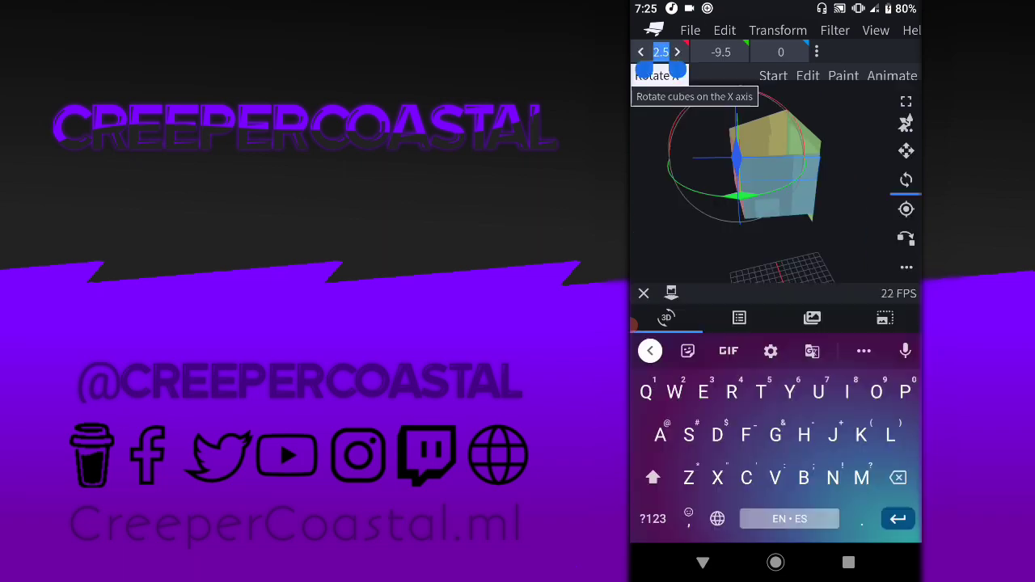
{"action": "left_click_drag", "start_coordinate": [661, 52], "coordinate": [647, 51]}
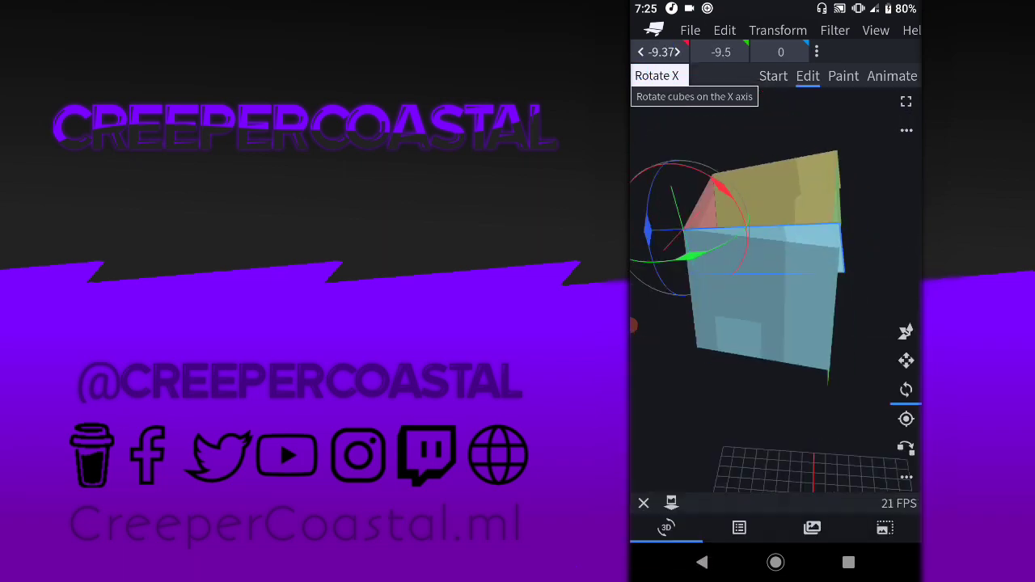
{"action": "left_click", "coordinate": [906, 361]}
{"action": "left_click", "coordinate": [781, 51]}
{"action": "left_click_drag", "start_coordinate": [780, 51], "coordinate": [789, 52]}
{"action": "mouse_move", "coordinate": [769, 324]}
{"action": "left_mouse_down"}
{"action": "mouse_move", "coordinate": [728, 307]}
{"action": "mouse_move", "coordinate": [768, 323]}
{"action": "mouse_move", "coordinate": [777, 243]}
{"action": "left_mouse_up"}
{"action": "left_click", "coordinate": [781, 52]}
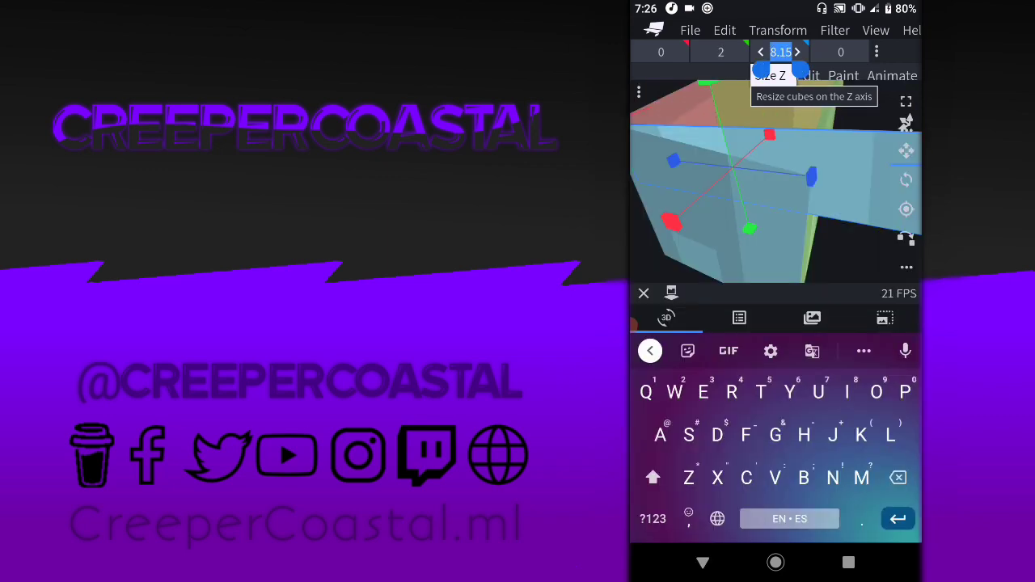
{"action": "mouse_move", "coordinate": [768, 324]}
{"action": "left_mouse_down"}
{"action": "mouse_move", "coordinate": [728, 283]}
{"action": "mouse_move", "coordinate": [768, 324]}
{"action": "mouse_move", "coordinate": [761, 267]}
{"action": "mouse_move", "coordinate": [728, 307]}
{"action": "left_mouse_up"}
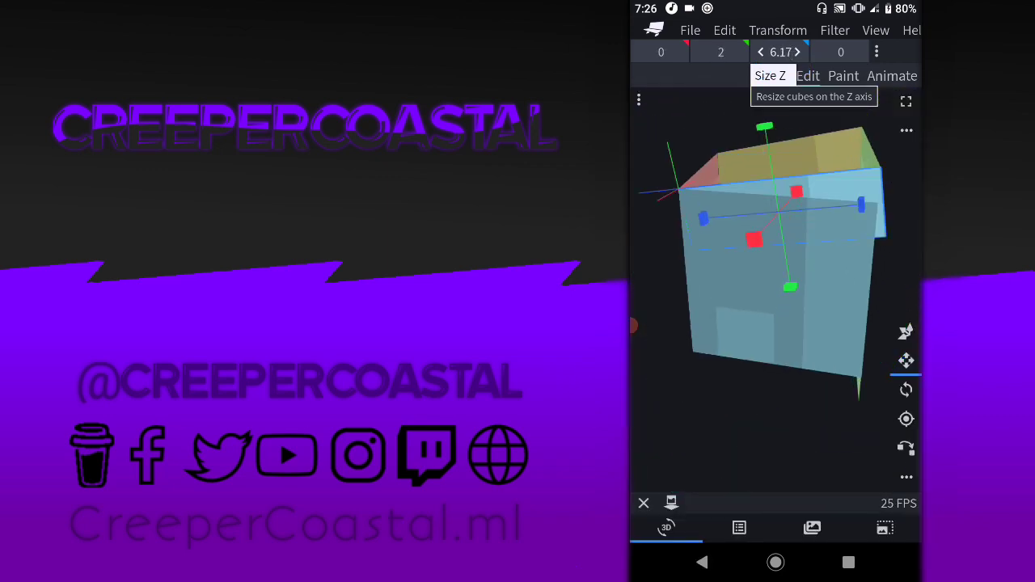
Tilt the panel to about 9.37° on X around its pivot
{"action": "left_click", "coordinate": [906, 361]}
{"action": "left_click", "coordinate": [906, 418]}
{"action": "left_click", "coordinate": [906, 390]}
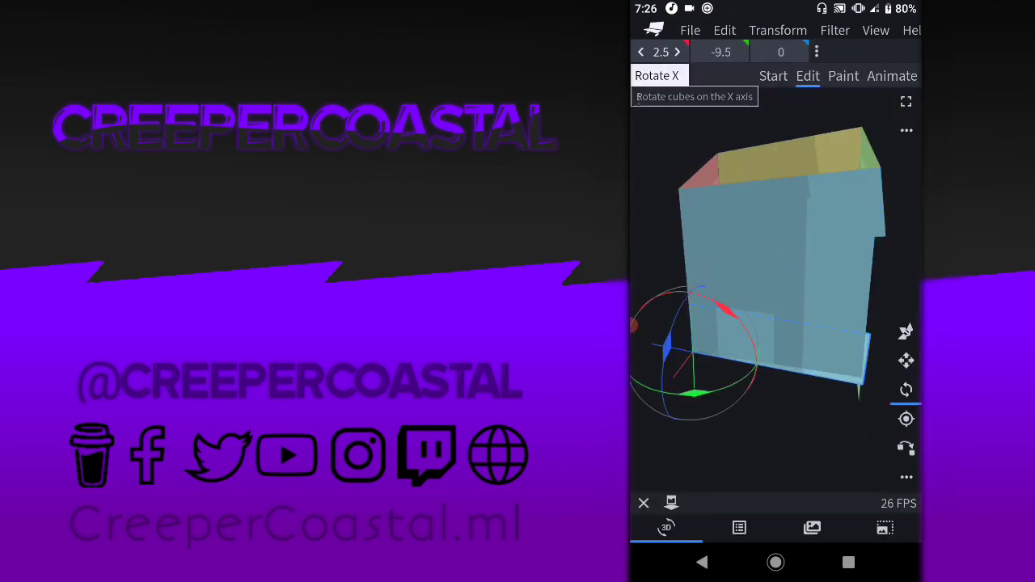
{"action": "left_click_drag", "start_coordinate": [671, 356], "coordinate": [688, 308]}
{"action": "left_click_drag", "start_coordinate": [768, 324], "coordinate": [728, 243]}
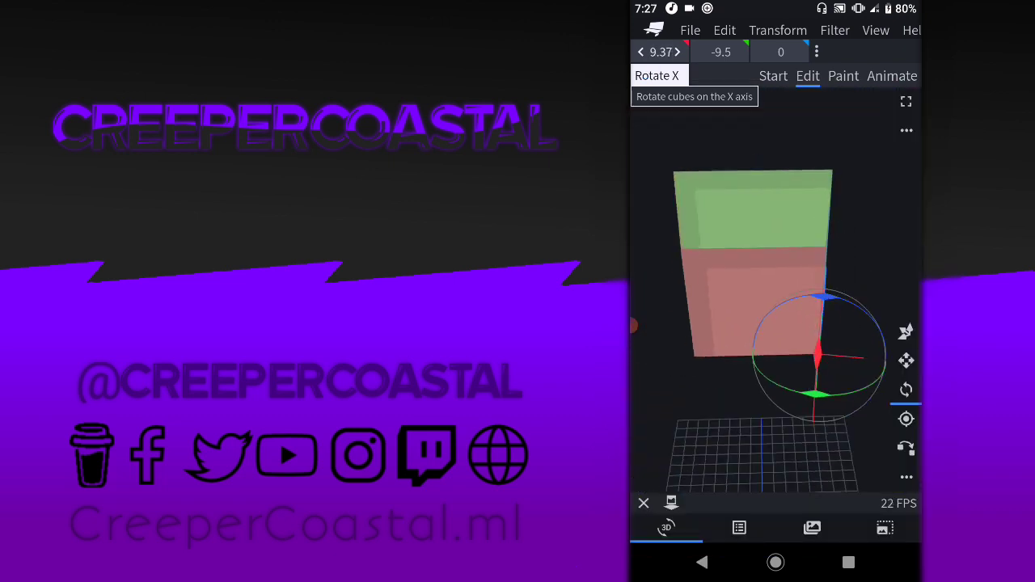
{"action": "left_click", "coordinate": [906, 361]}
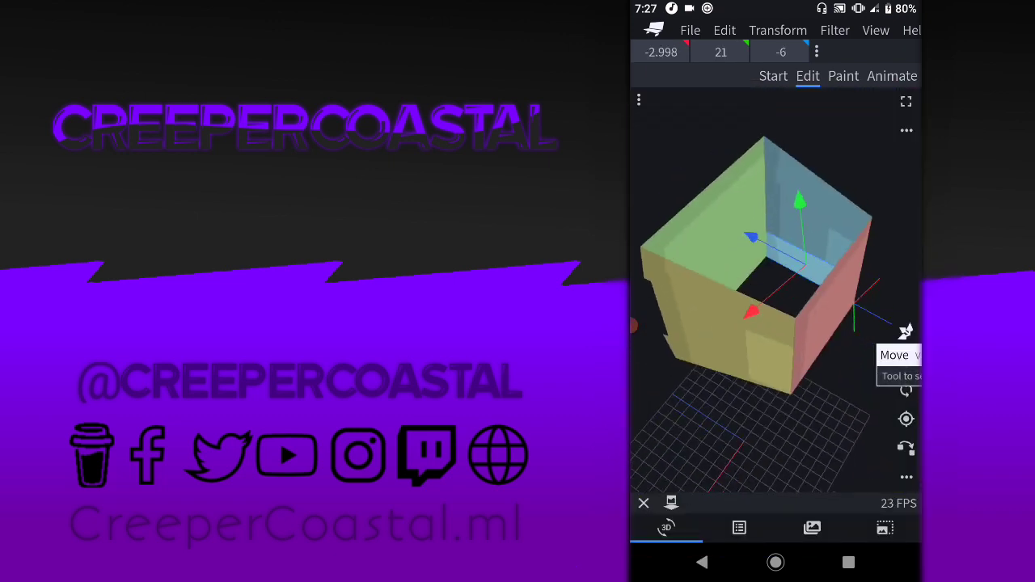
{"action": "mouse_move", "coordinate": [768, 323]}
{"action": "left_mouse_down"}
{"action": "mouse_move", "coordinate": [760, 267]}
{"action": "mouse_move", "coordinate": [781, 308]}
{"action": "left_mouse_up"}
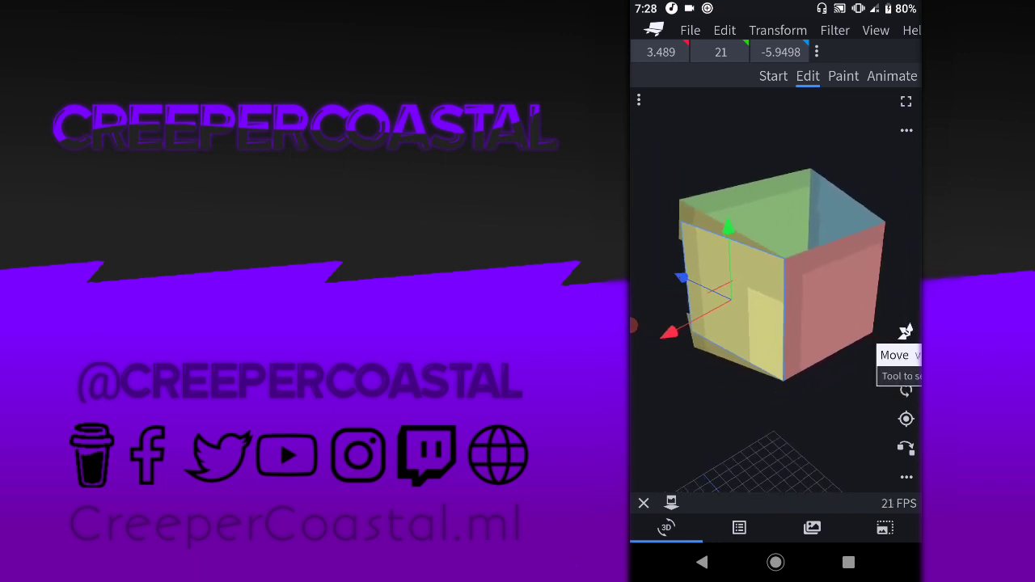
{"action": "left_click", "coordinate": [690, 30]}
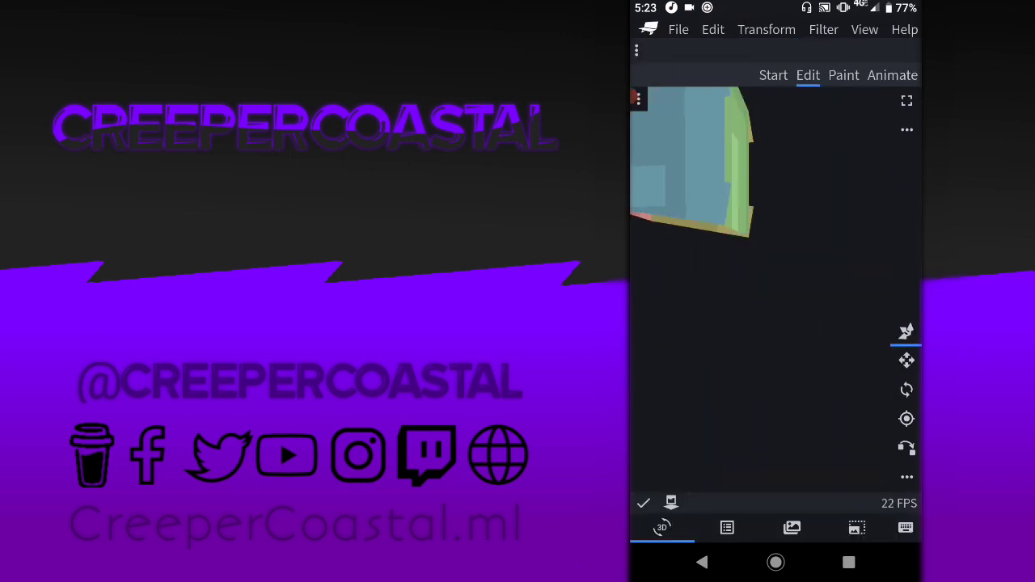
In the Outliner, put side cubes into Visor > Right and Visor > Left, then collapse all three folders
{"action": "left_click_drag", "start_coordinate": [768, 283], "coordinate": [849, 299]}
{"action": "left_click", "coordinate": [727, 528]}
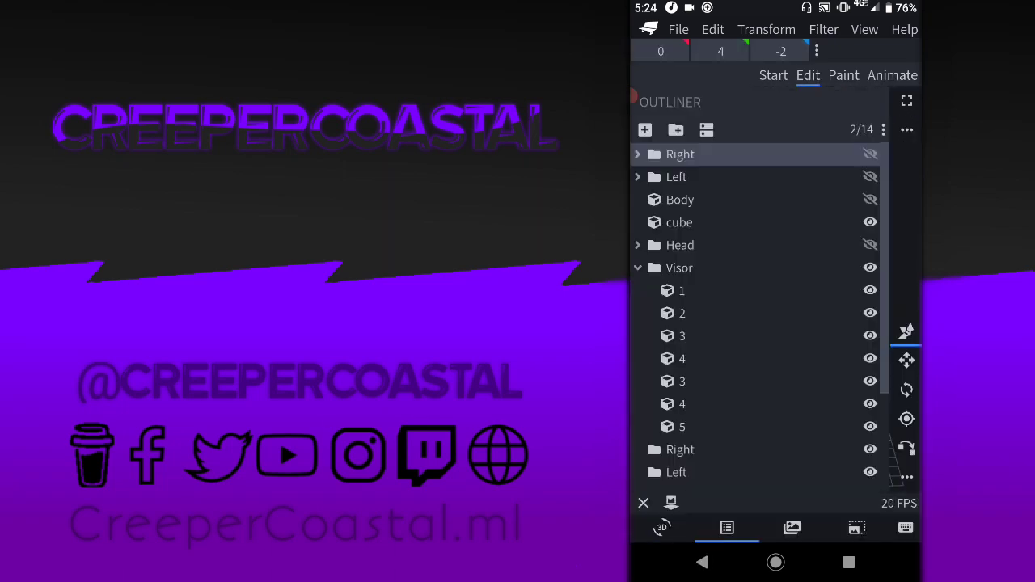
{"action": "scroll", "coordinate": [753, 323], "scroll_direction": "down", "scroll_amount": 2}
{"action": "left_click", "coordinate": [682, 290]}
{"action": "left_click_drag", "start_coordinate": [682, 223], "coordinate": [680, 428]}
{"action": "left_click_drag", "start_coordinate": [682, 358], "coordinate": [681, 405]}
{"action": "left_click", "coordinate": [638, 381]}
{"action": "mouse_move", "coordinate": [682, 313]}
{"action": "left_mouse_down"}
{"action": "mouse_move", "coordinate": [677, 404]}
{"action": "mouse_move", "coordinate": [676, 358]}
{"action": "left_mouse_up"}
{"action": "left_click", "coordinate": [637, 336]}
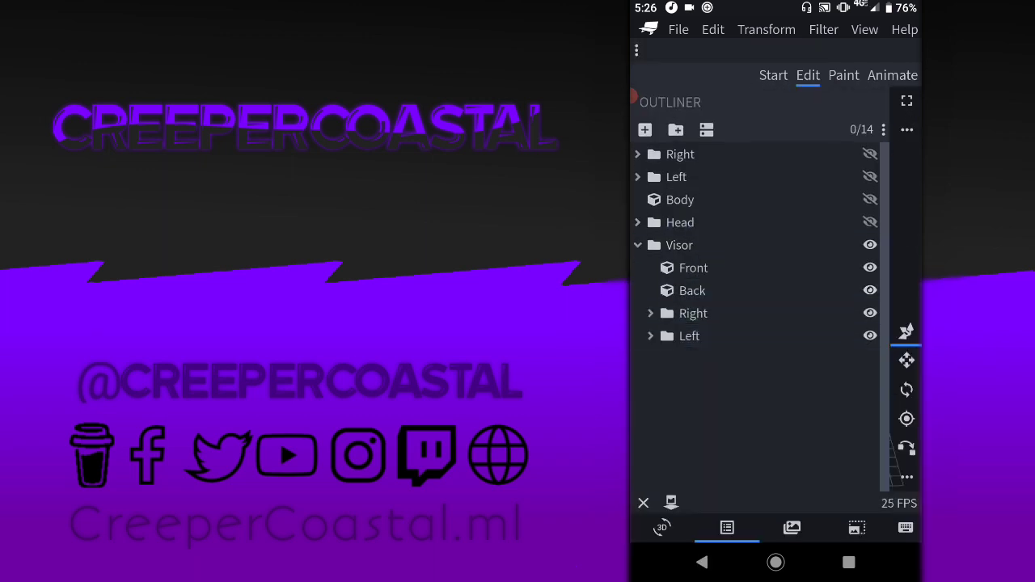
{"action": "left_click", "coordinate": [680, 245]}
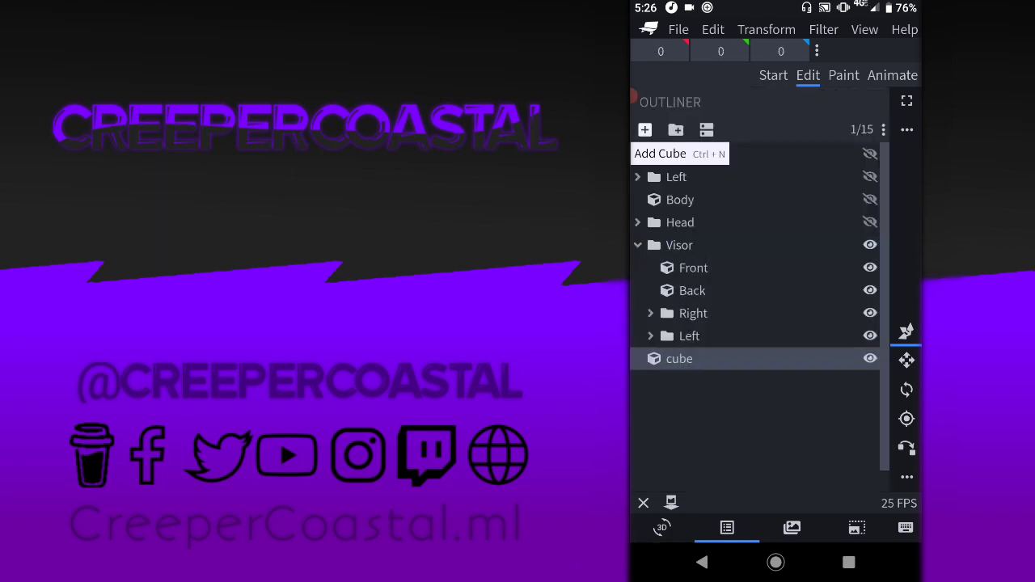
Flatten the new cube and place it on top of the head at -3, 28, -6.1
{"action": "left_click", "coordinate": [907, 360]}
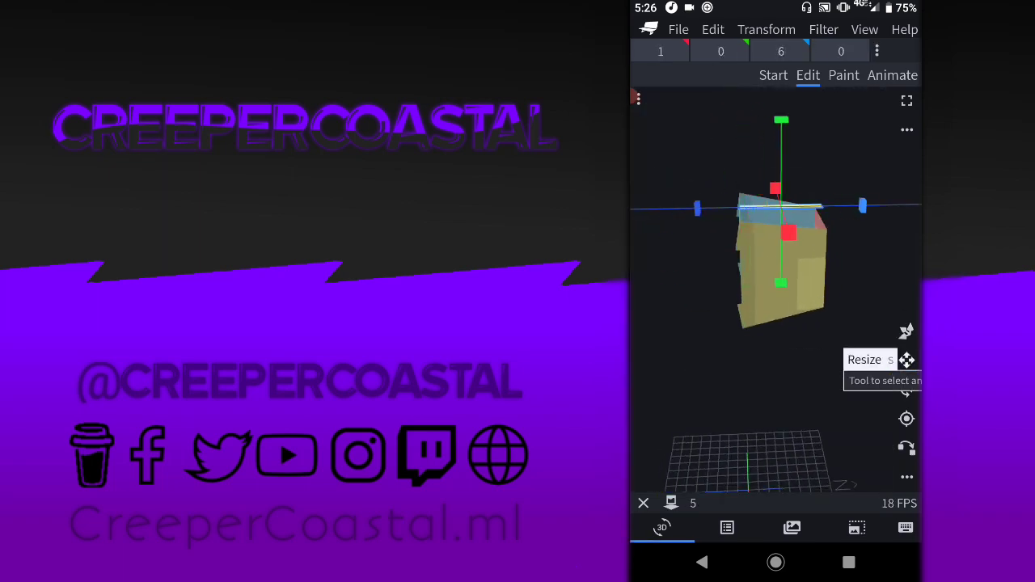
{"action": "left_click", "coordinate": [907, 389]}
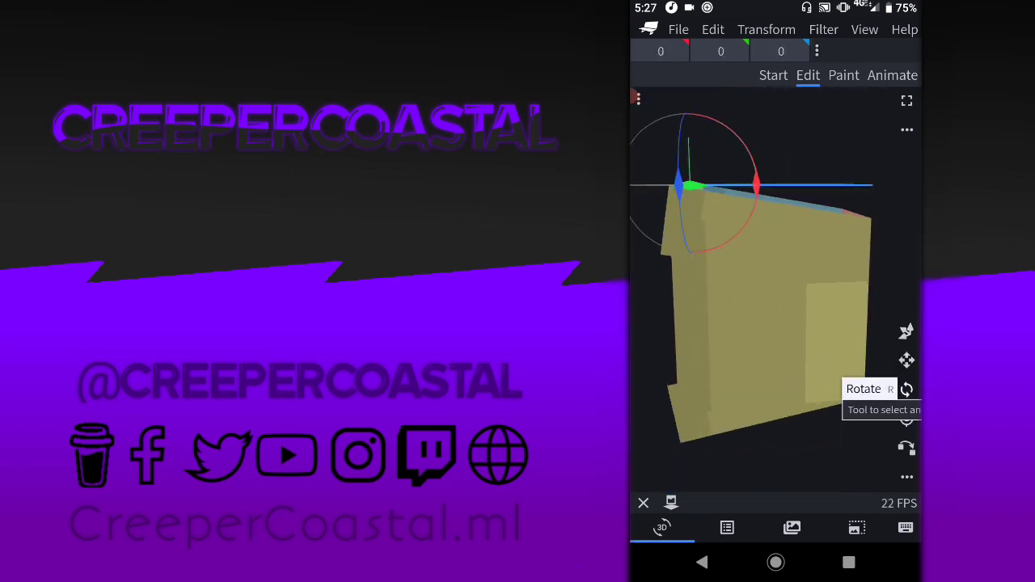
{"action": "left_click", "coordinate": [907, 360]}
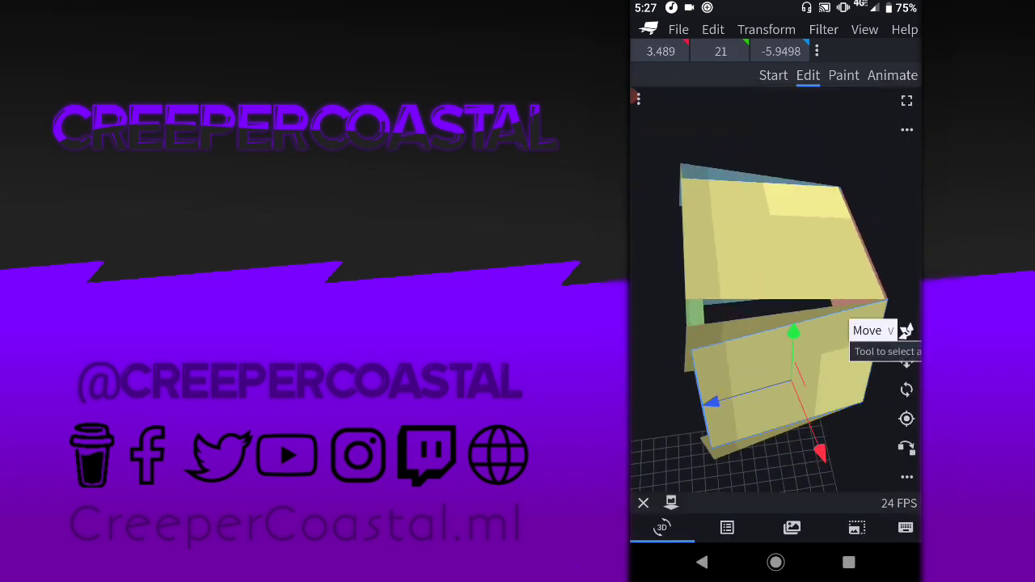
{"action": "left_click", "coordinate": [781, 51]}
{"action": "left_click", "coordinate": [907, 121]}
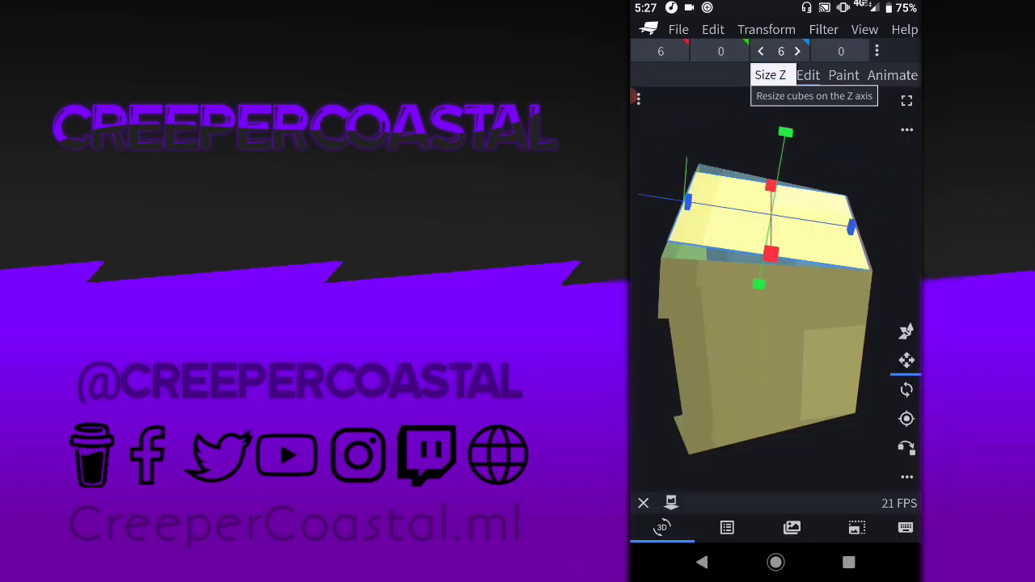
{"action": "left_click", "coordinate": [781, 51]}
{"action": "left_click", "coordinate": [907, 330]}
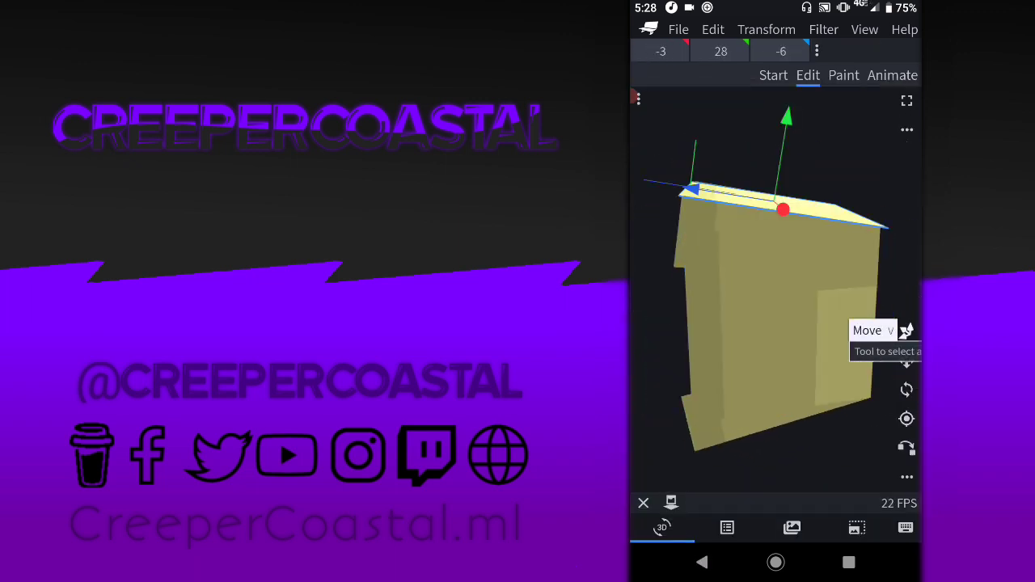
{"action": "left_click_drag", "start_coordinate": [661, 51], "coordinate": [664, 51]}
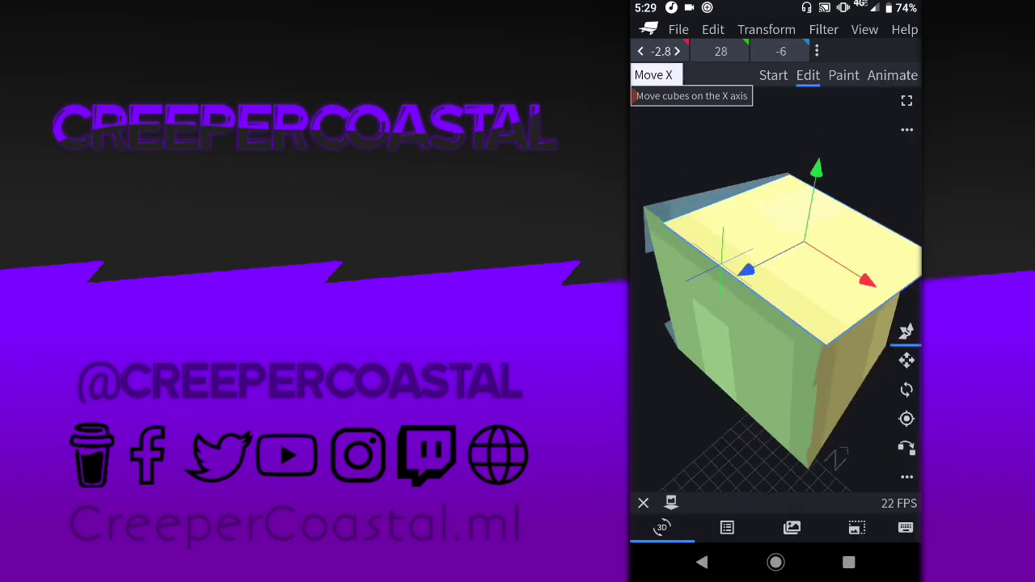
{"action": "left_click_drag", "start_coordinate": [781, 51], "coordinate": [778, 51]}
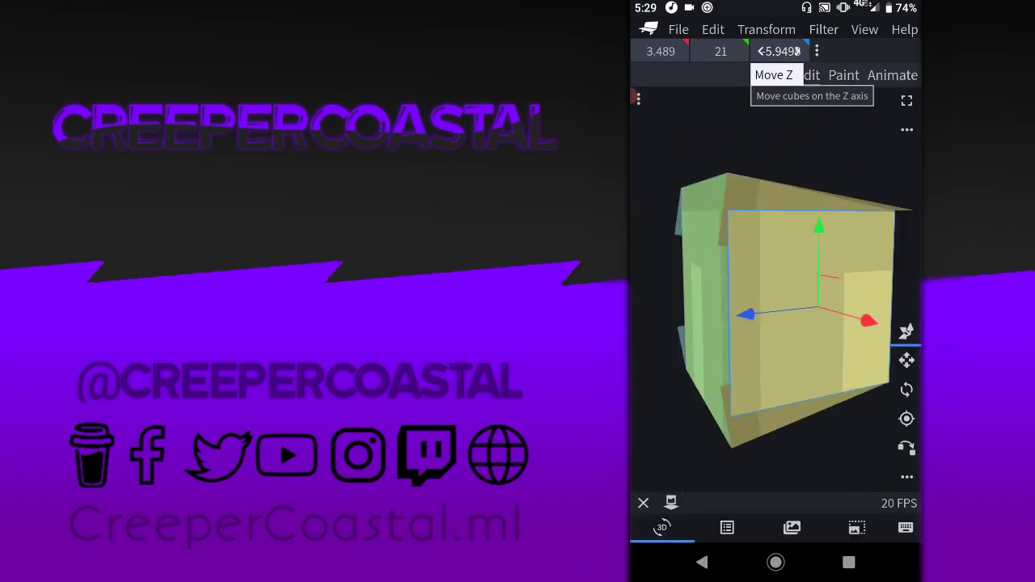
Give the top cube a purple marker colour and tilt it -9.3 on X
{"action": "left_click", "coordinate": [906, 360]}
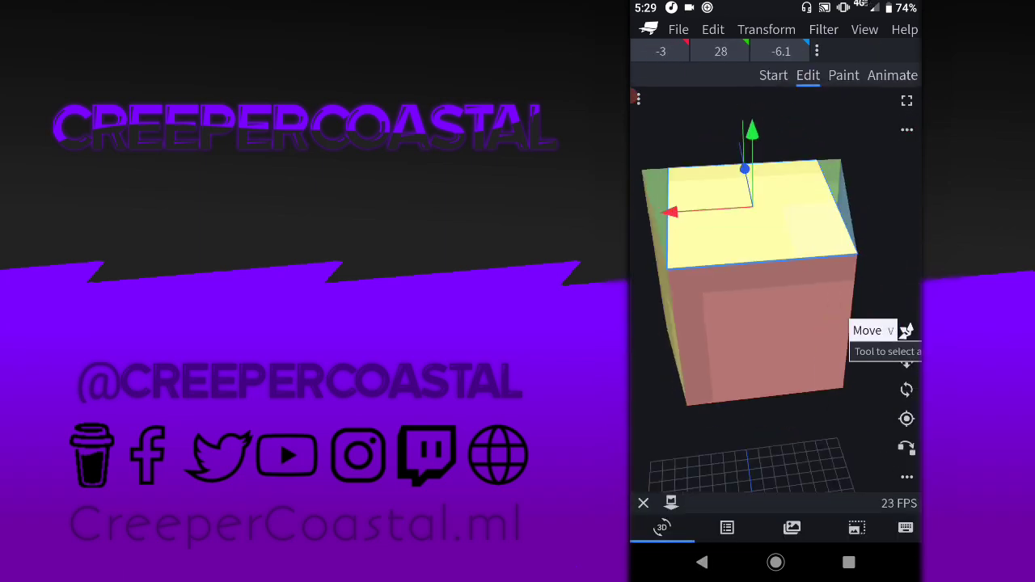
{"action": "left_click", "coordinate": [851, 287]}
{"action": "left_click_drag", "start_coordinate": [728, 323], "coordinate": [664, 389]}
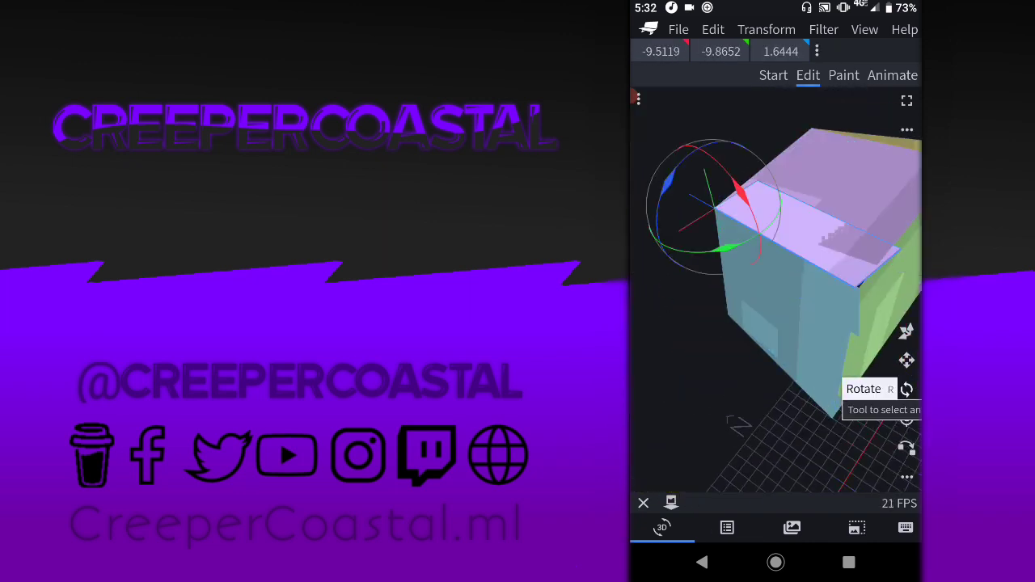
{"action": "left_click", "coordinate": [907, 389]}
{"action": "left_click", "coordinate": [662, 51]}
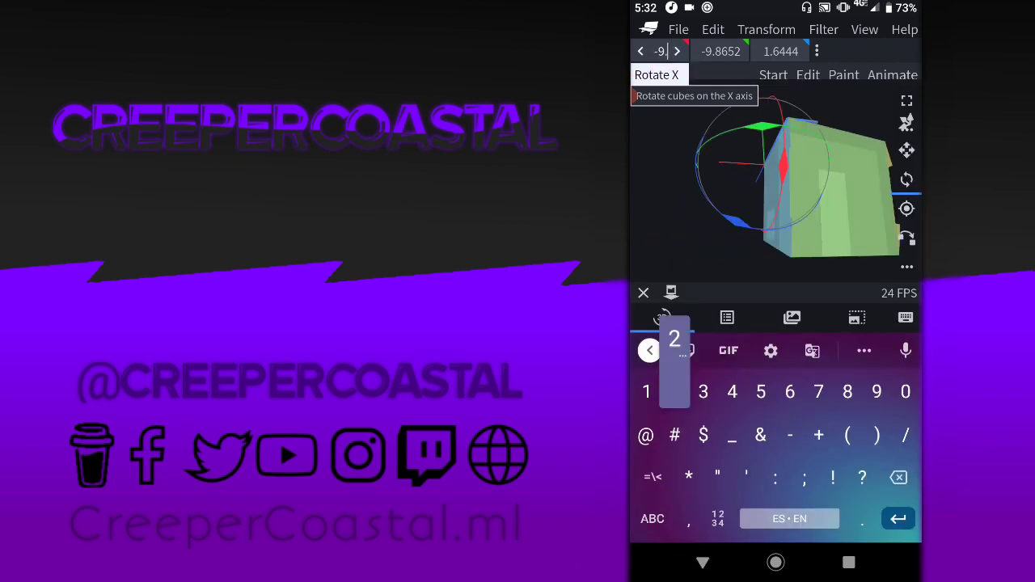
{"action": "key", "text": "BackSpace"}
{"action": "key", "text": "Return"}
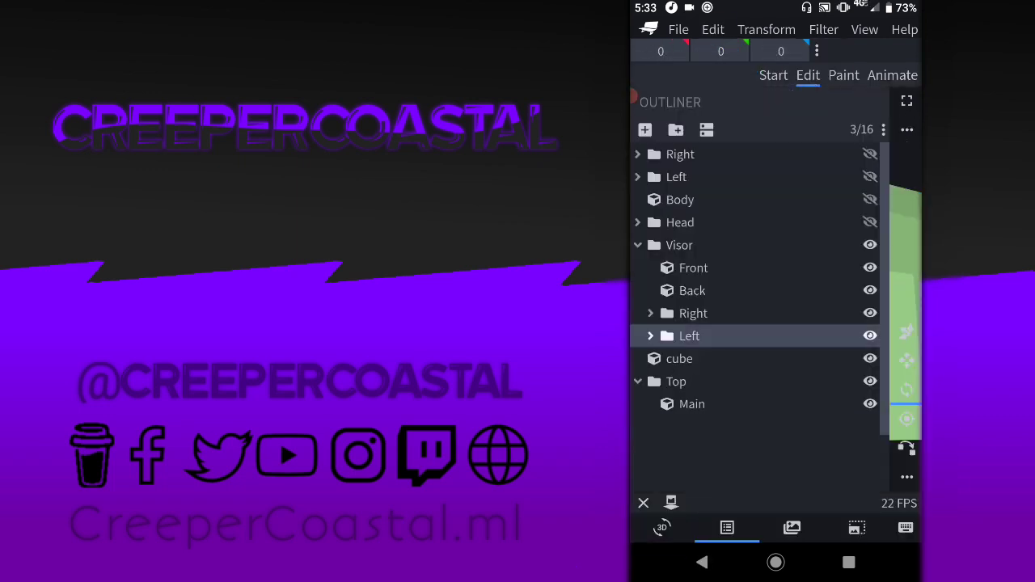
Fine-tune the rail's Y rotation from -9.5 to -9.25, settling on -9.2
{"action": "left_click", "coordinate": [720, 51]}
{"action": "key", "text": "BackSpace"}
{"action": "key", "text": "BackSpace"}
{"action": "key", "text": "BackSpace"}
{"action": "type", "text": "5"}
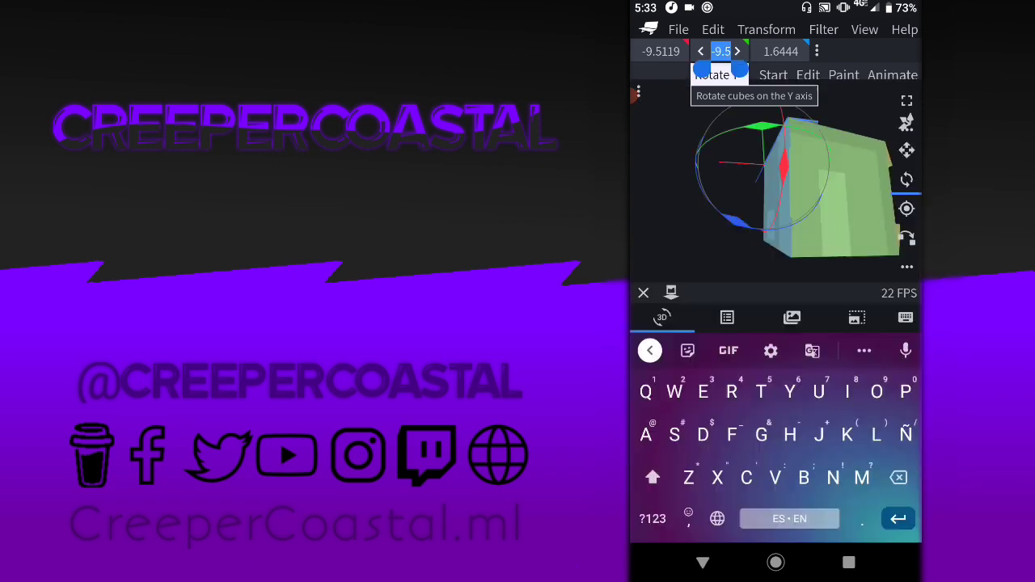
{"action": "key", "text": "Return"}
{"action": "left_click", "coordinate": [721, 51]}
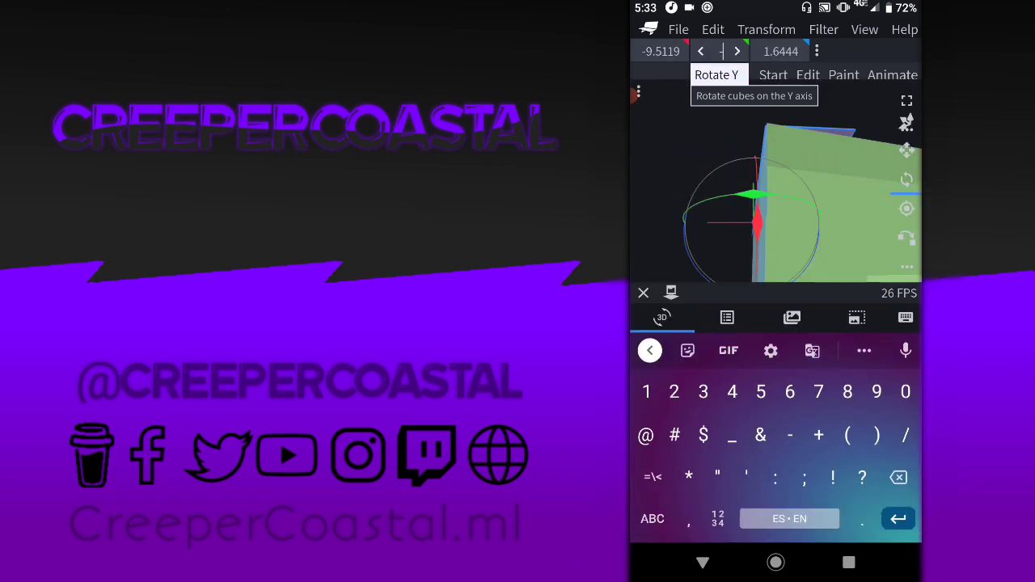
{"action": "key", "text": "BackSpace"}
{"action": "type", "text": "25"}
{"action": "key", "text": "Return"}
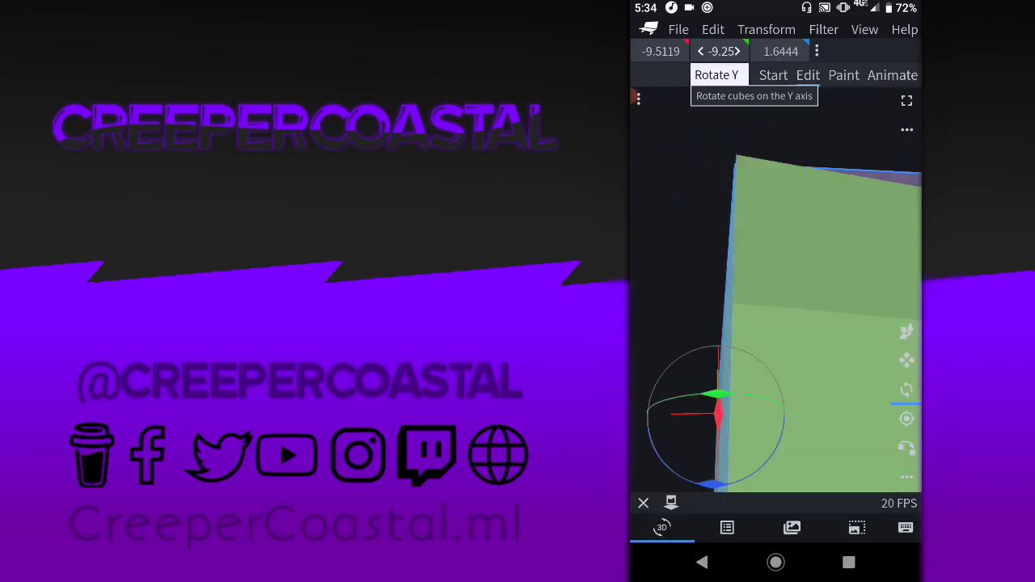
{"action": "left_click", "coordinate": [721, 51]}
{"action": "key", "text": "BackSpace"}
{"action": "key", "text": "Return"}
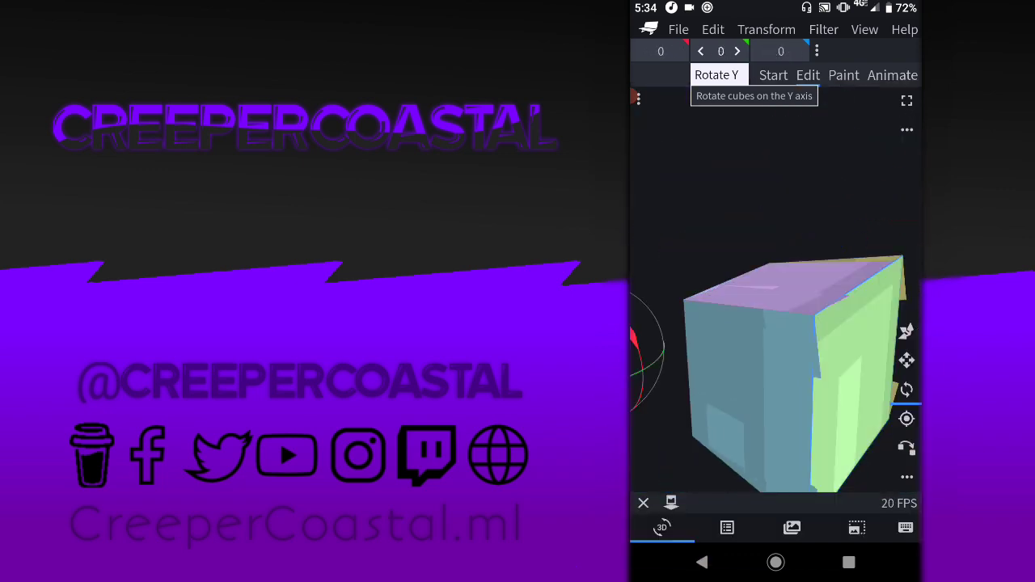
Keep the cube's depth and lower the piece to height 21
{"action": "left_click", "coordinate": [907, 360]}
{"action": "left_click", "coordinate": [781, 50]}
{"action": "key", "text": "Return"}
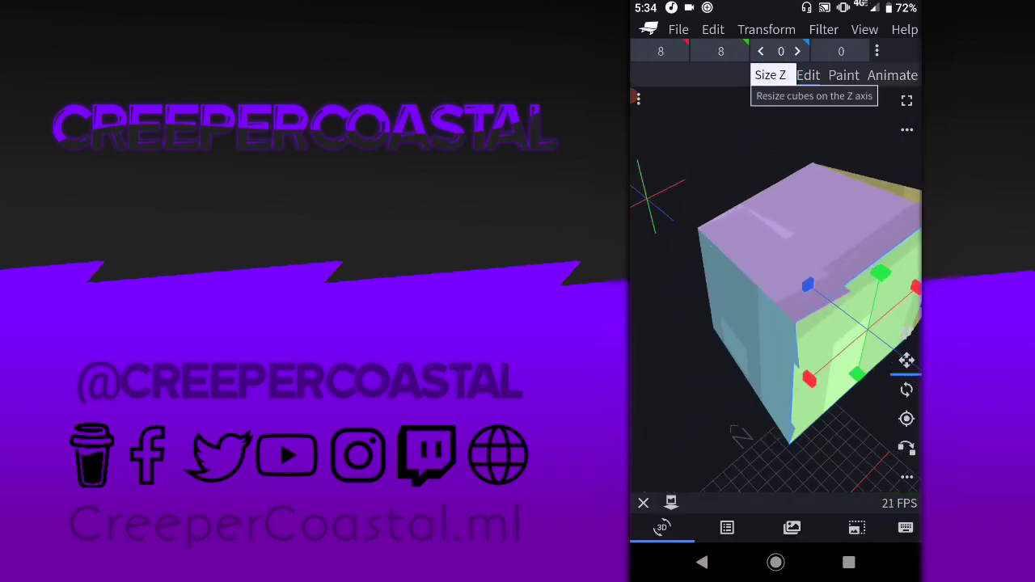
{"action": "left_click", "coordinate": [907, 332]}
{"action": "left_click", "coordinate": [721, 50]}
{"action": "type", "text": "21"}
{"action": "key", "text": "Return"}
Select another Top rail cube in the Outliner and adjust its rotation
{"action": "left_click", "coordinate": [727, 528]}
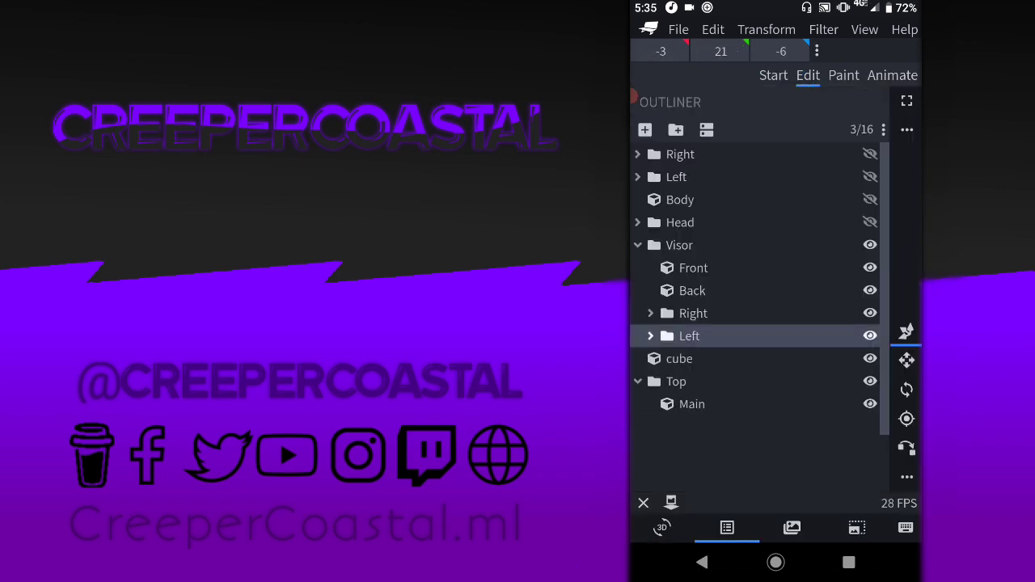
{"action": "left_click", "coordinate": [671, 358]}
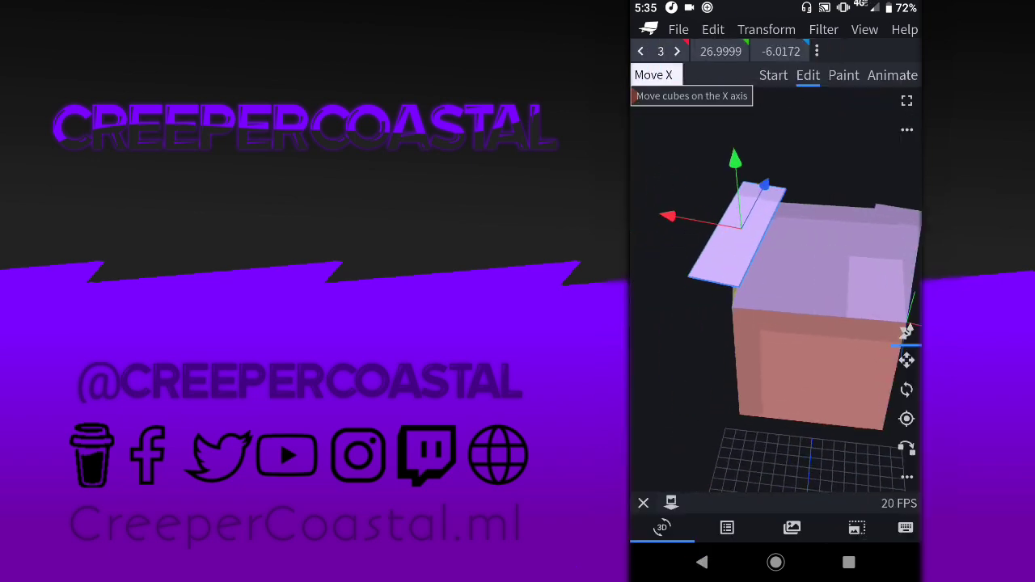
{"action": "left_click", "coordinate": [906, 389]}
{"action": "left_click", "coordinate": [907, 389]}
{"action": "left_click", "coordinate": [721, 51]}
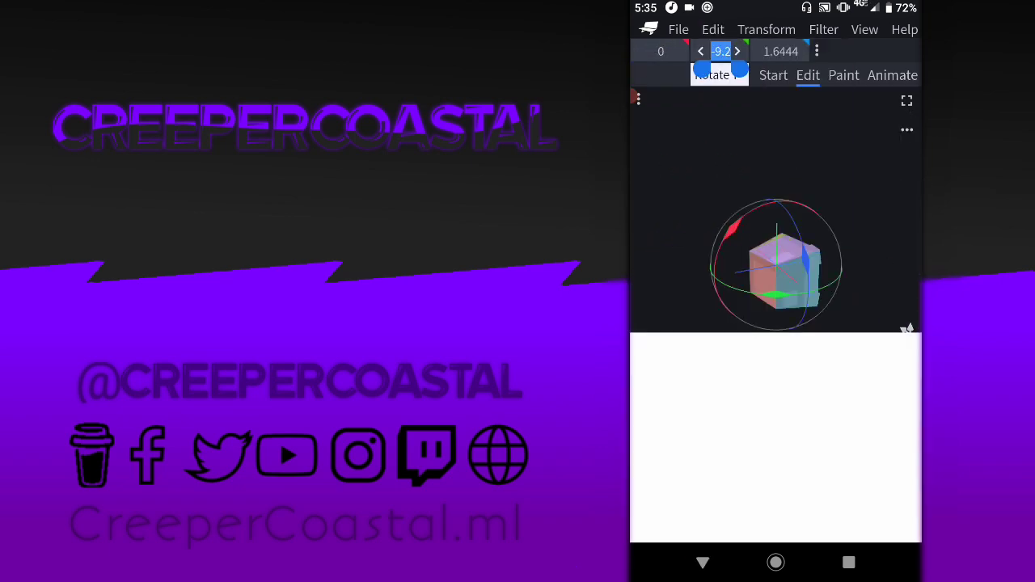
{"action": "left_click", "coordinate": [781, 51]}
Duplicate the selected cube via Edit > Duplicate and rename the copy Left in Top
{"action": "left_click", "coordinate": [712, 29]}
{"action": "left_click", "coordinate": [747, 272]}
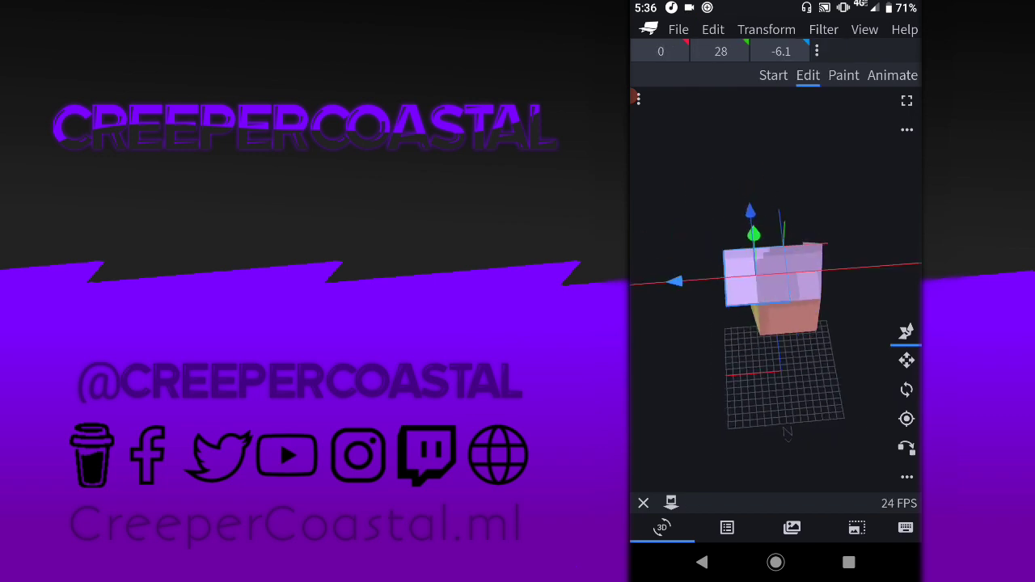
{"action": "left_click", "coordinate": [727, 527]}
{"action": "left_click", "coordinate": [662, 527]}
{"action": "left_click", "coordinate": [727, 528]}
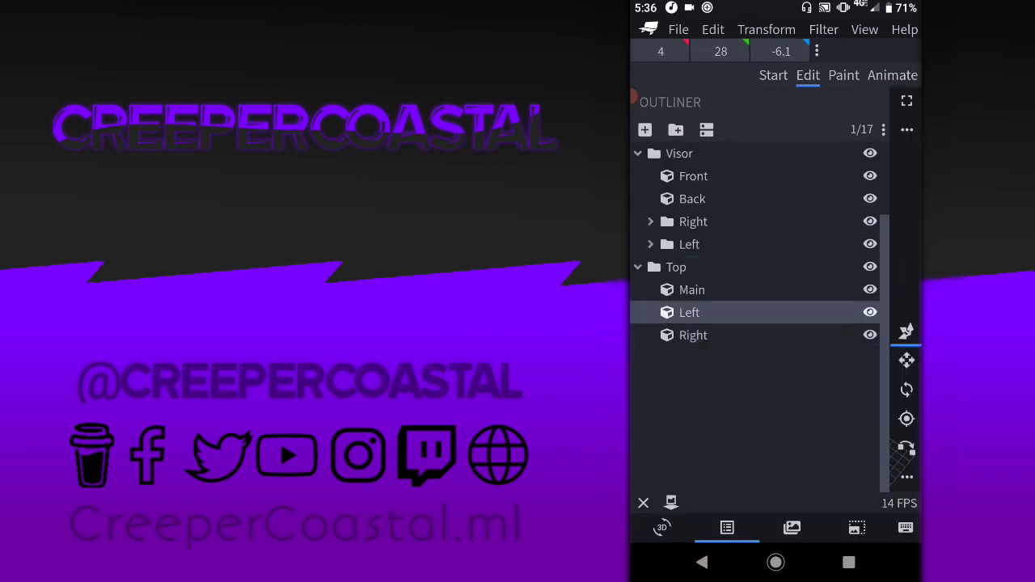
{"action": "left_click", "coordinate": [661, 528]}
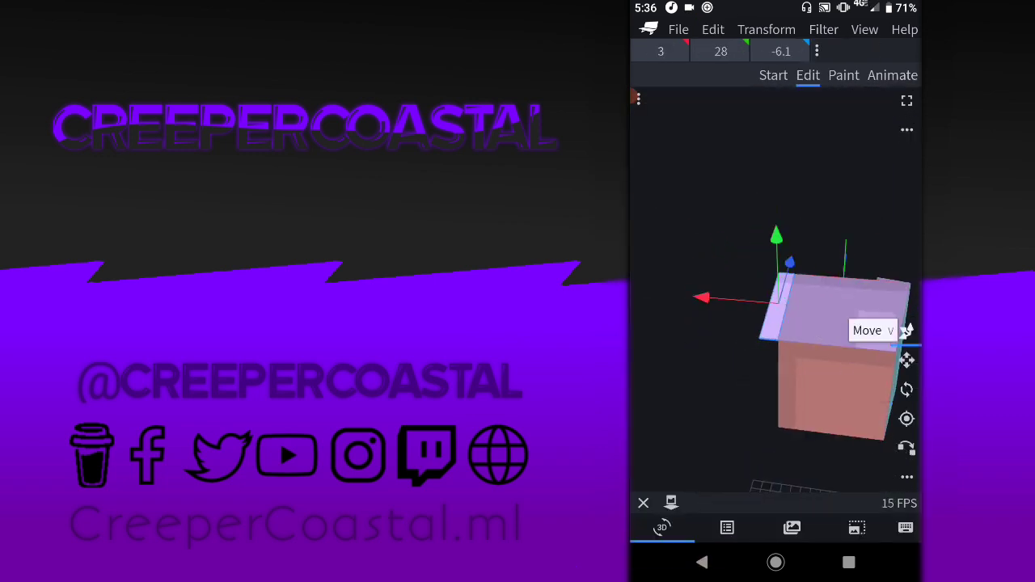
Move the Left piece to height 21 along the head's upper edge
{"action": "scroll", "coordinate": [907, 330], "scroll_direction": "up", "scroll_amount": 3}
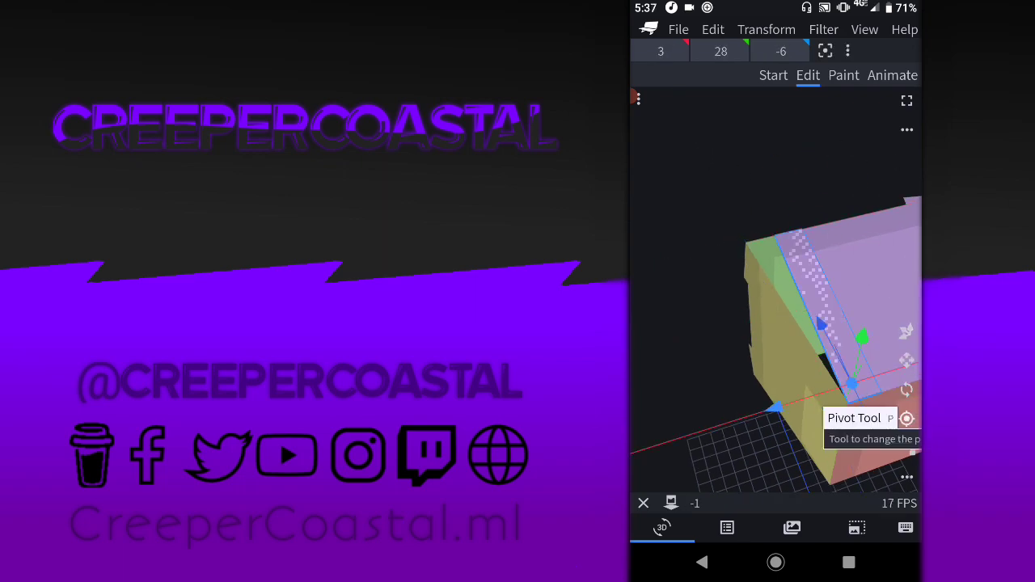
{"action": "left_click_drag", "start_coordinate": [809, 364], "coordinate": [728, 348]}
{"action": "left_click", "coordinate": [907, 330]}
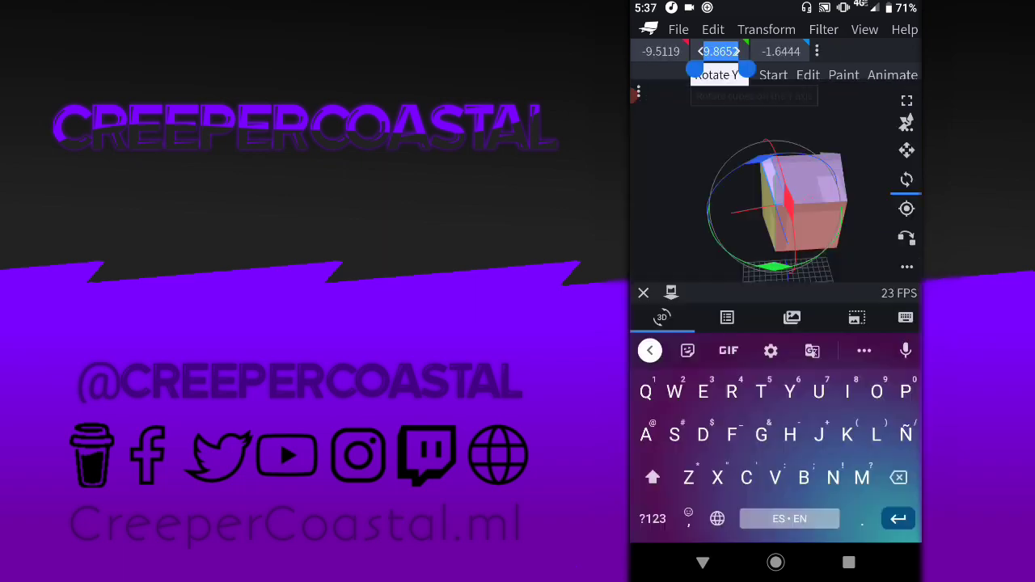
{"action": "left_click", "coordinate": [781, 51]}
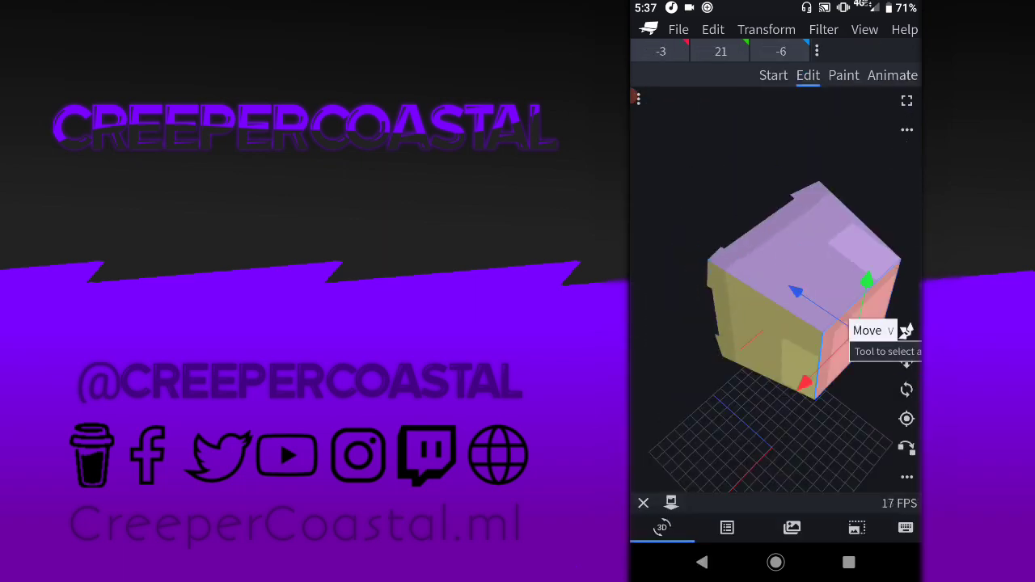
{"action": "left_click_drag", "start_coordinate": [777, 364], "coordinate": [728, 324]}
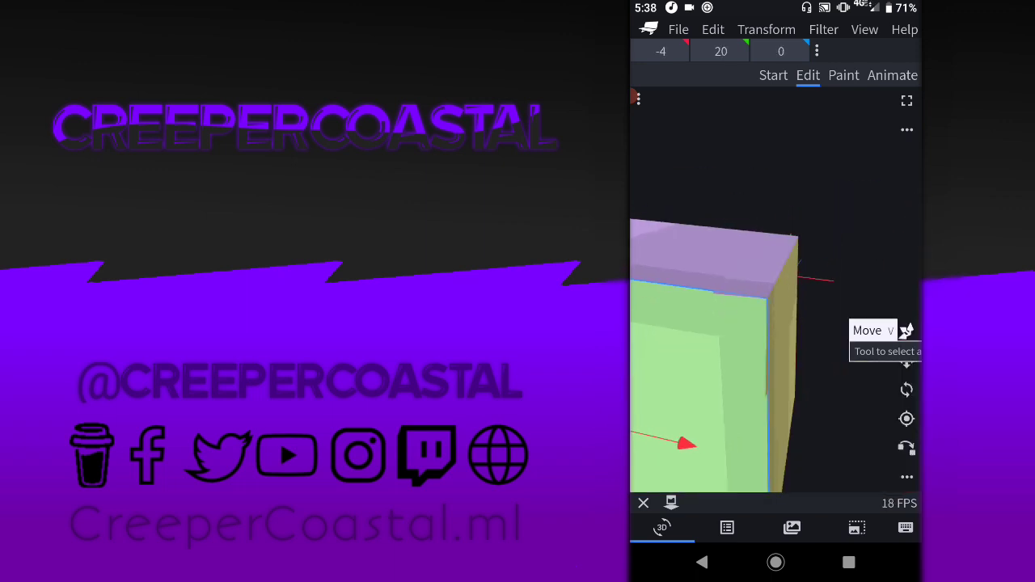
{"action": "left_click", "coordinate": [720, 51]}
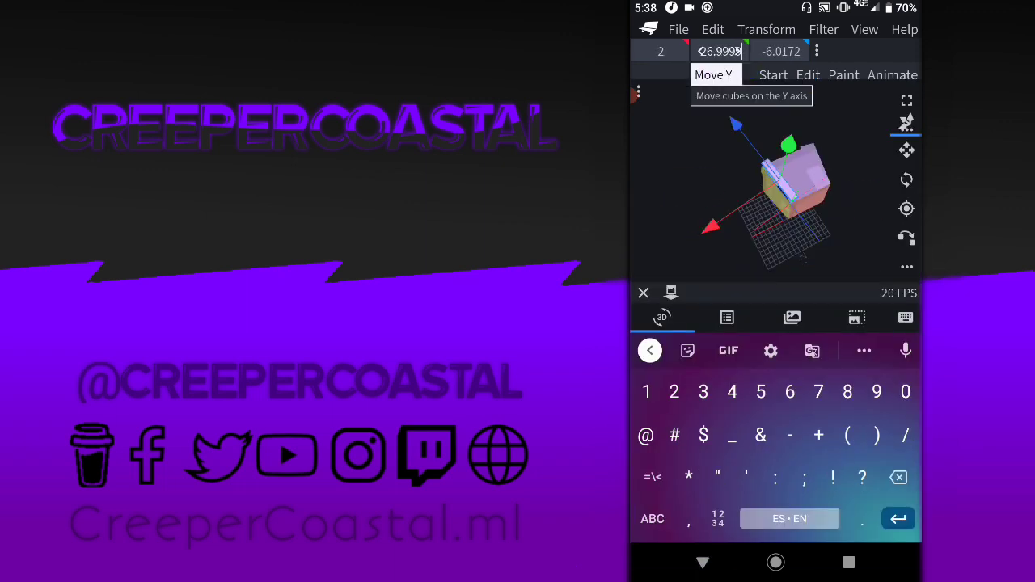
{"action": "type", "text": "21"}
{"action": "key", "text": "Return"}
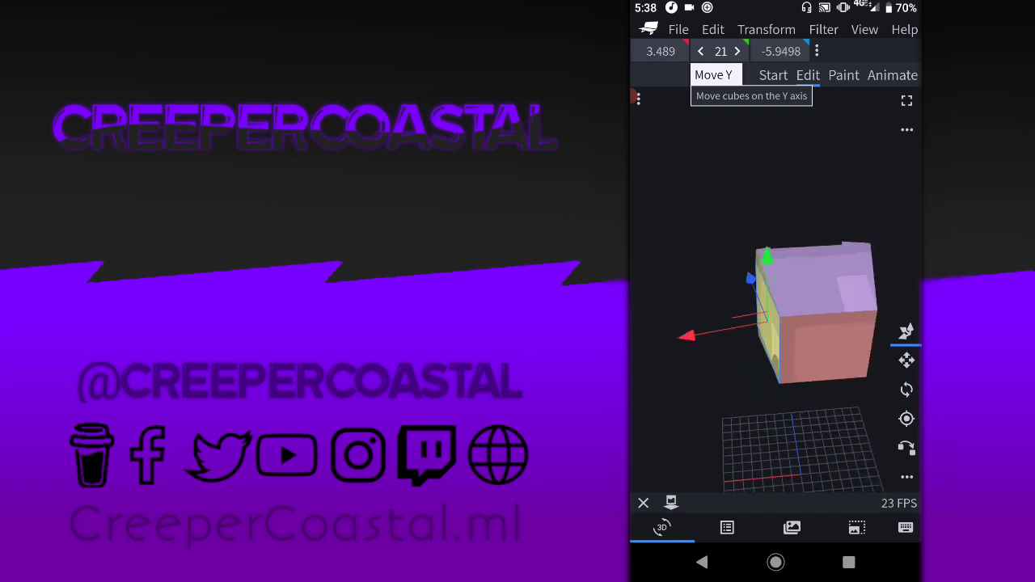
{"action": "mouse_move", "coordinate": [776, 347]}
{"action": "left_mouse_down"}
{"action": "mouse_move", "coordinate": [780, 389]}
{"action": "mouse_move", "coordinate": [729, 364]}
{"action": "left_mouse_up"}
Add a new group in the Outliner for the under-head plate
{"action": "left_click", "coordinate": [728, 528]}
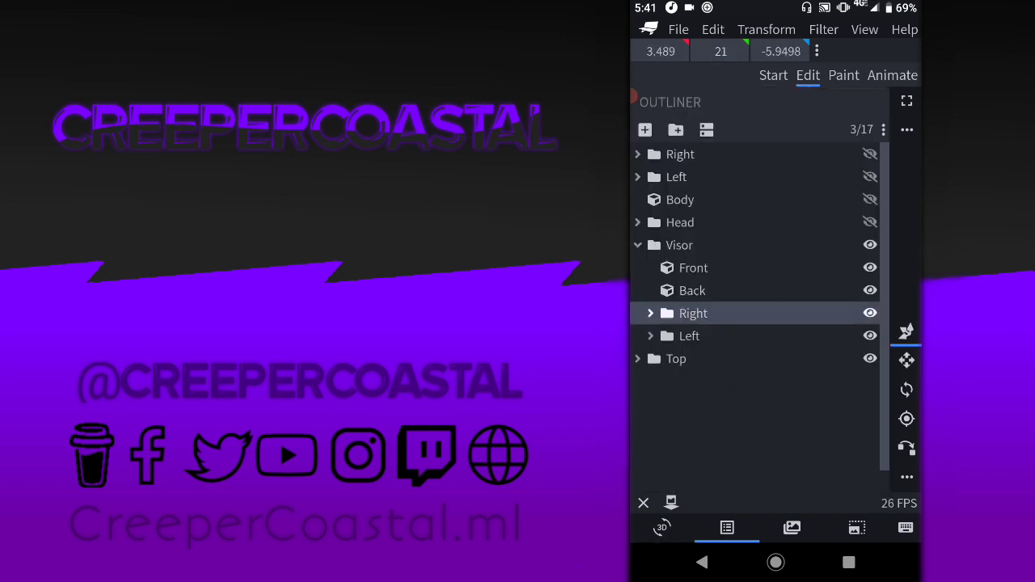
{"action": "left_click", "coordinate": [674, 130]}
{"action": "left_click", "coordinate": [662, 528]}
{"action": "left_click", "coordinate": [907, 360]}
{"action": "left_click", "coordinate": [907, 331]}
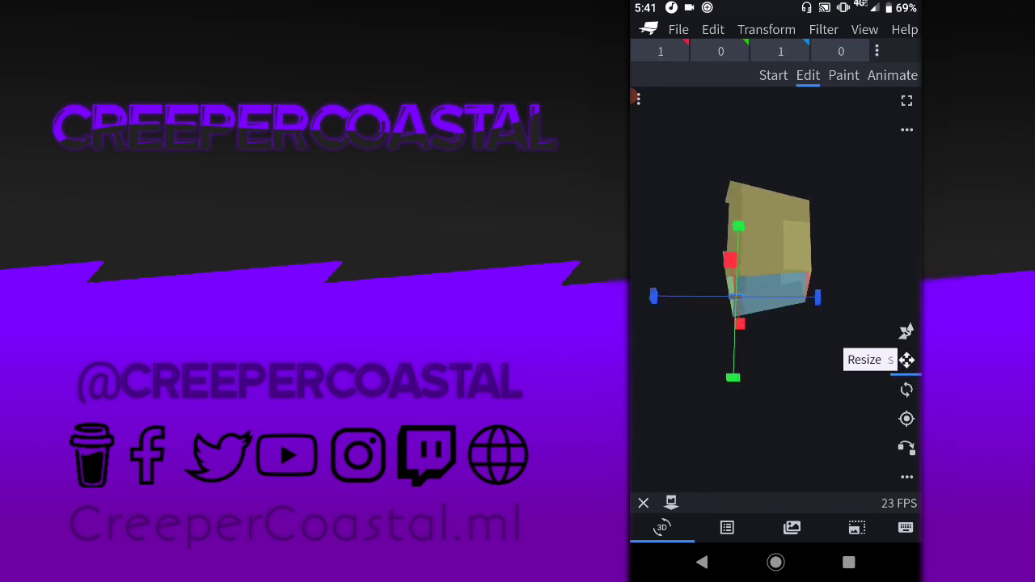
{"action": "mouse_move", "coordinate": [776, 364]}
{"action": "left_mouse_down"}
{"action": "mouse_move", "coordinate": [809, 356]}
{"action": "mouse_move", "coordinate": [761, 389]}
{"action": "mouse_move", "coordinate": [728, 348]}
{"action": "left_mouse_up"}
Tilt the plate 9.37° around the X axis and begin editing its depth
{"action": "left_click", "coordinate": [907, 419]}
{"action": "left_click", "coordinate": [907, 389]}
{"action": "left_click", "coordinate": [661, 51]}
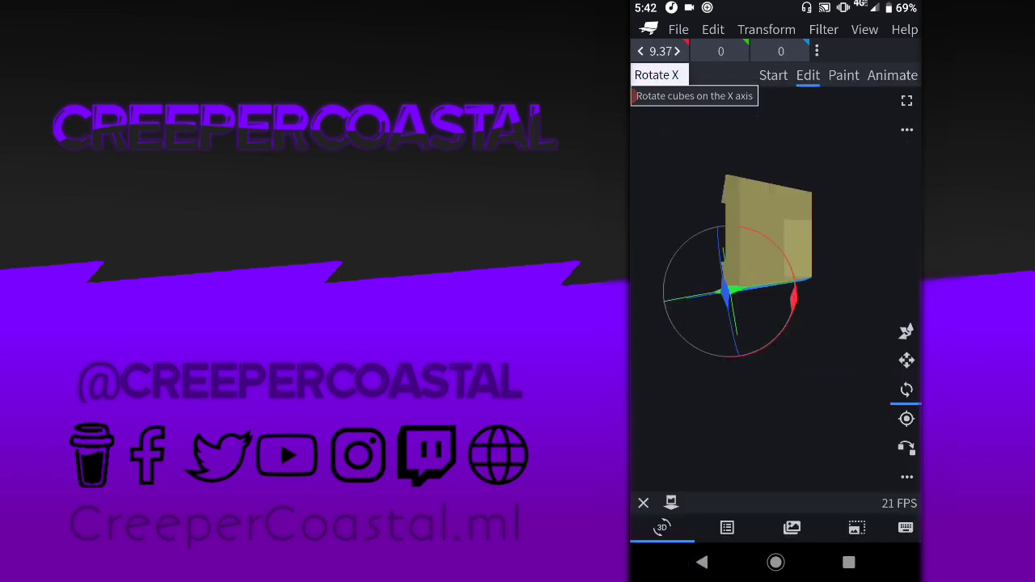
{"action": "left_click", "coordinate": [907, 360]}
{"action": "left_click", "coordinate": [780, 51]}
{"action": "mouse_move", "coordinate": [777, 243]}
{"action": "left_mouse_down"}
{"action": "mouse_move", "coordinate": [728, 259]}
{"action": "mouse_move", "coordinate": [776, 242]}
{"action": "mouse_move", "coordinate": [768, 178]}
{"action": "mouse_move", "coordinate": [784, 130]}
{"action": "left_mouse_up"}
Place the plate at -4, 20, 0 beneath the head
{"action": "left_click", "coordinate": [907, 331]}
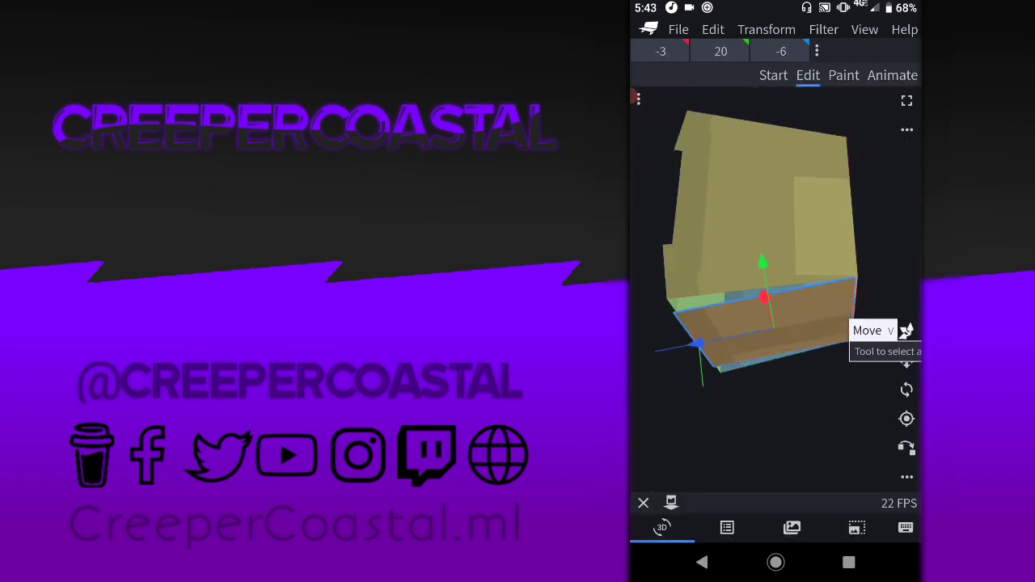
{"action": "left_click", "coordinate": [781, 51]}
{"action": "mouse_move", "coordinate": [769, 202]}
{"action": "left_mouse_down"}
{"action": "mouse_move", "coordinate": [728, 162]}
{"action": "mouse_move", "coordinate": [776, 211]}
{"action": "mouse_move", "coordinate": [728, 162]}
{"action": "left_mouse_up"}
{"action": "left_click", "coordinate": [780, 51]}
{"action": "left_click", "coordinate": [781, 51]}
{"action": "left_click_drag", "start_coordinate": [768, 202], "coordinate": [777, 161]}
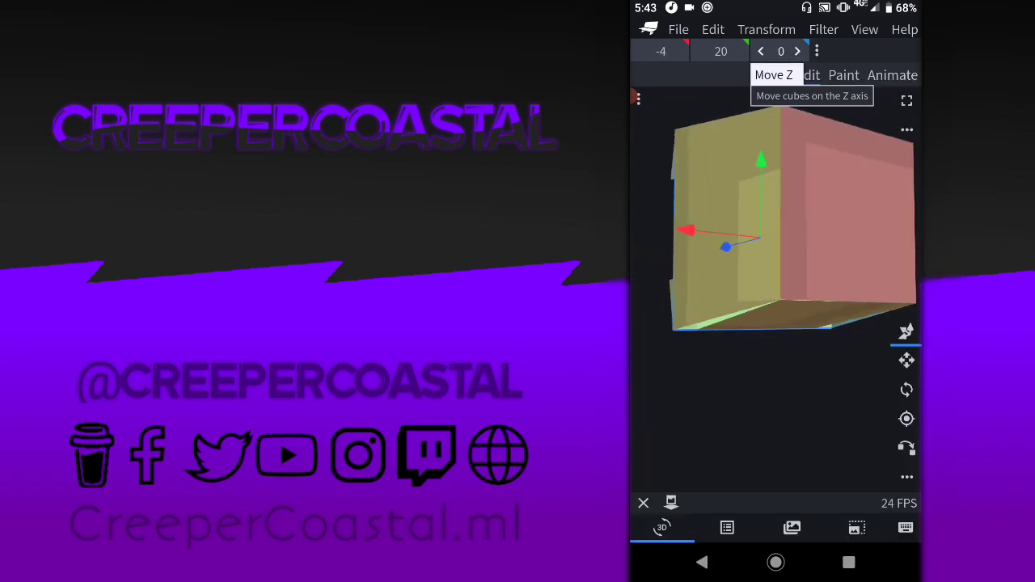
{"action": "left_click", "coordinate": [721, 51]}
{"action": "left_click_drag", "start_coordinate": [769, 202], "coordinate": [769, 161]}
{"action": "left_click", "coordinate": [721, 51]}
{"action": "left_click_drag", "start_coordinate": [768, 202], "coordinate": [712, 130]}
Set the 6-wide, 0-tall plate's depth to 6.1
{"action": "left_click", "coordinate": [907, 389]}
{"action": "mouse_move", "coordinate": [768, 202]}
{"action": "left_mouse_down"}
{"action": "mouse_move", "coordinate": [728, 161]}
{"action": "mouse_move", "coordinate": [768, 202]}
{"action": "left_mouse_up"}
{"action": "left_click", "coordinate": [907, 331]}
{"action": "left_click", "coordinate": [906, 363]}
{"action": "left_click", "coordinate": [781, 51]}
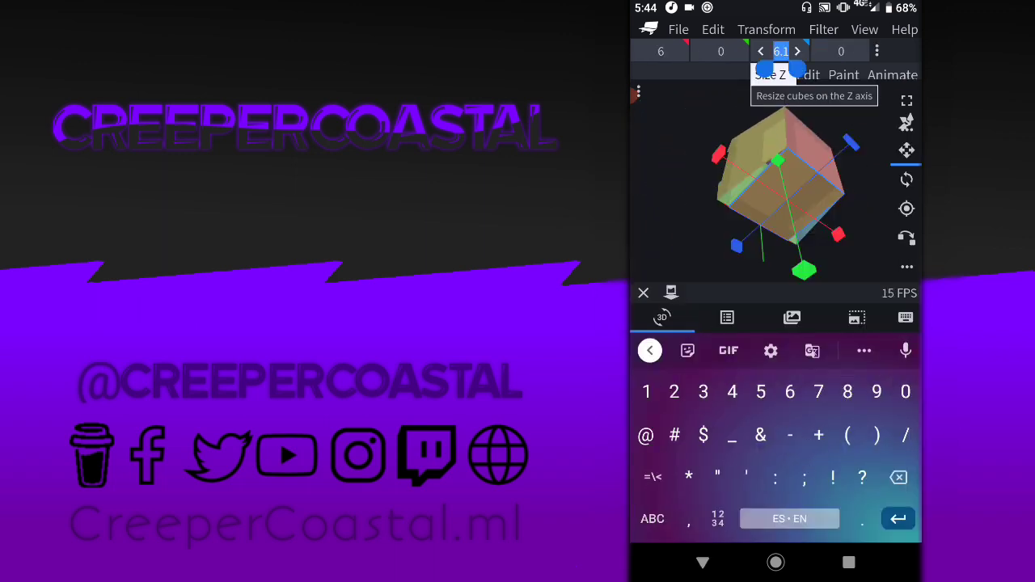
{"action": "left_click", "coordinate": [712, 29]}
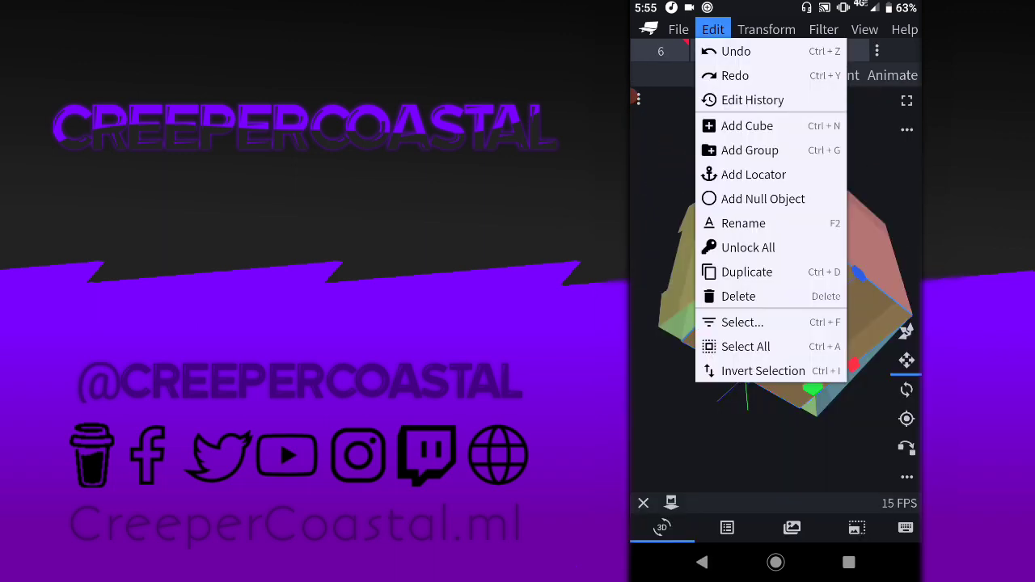
Add a new cube and position it at -3, 21, -6 under the head
{"action": "left_click_drag", "start_coordinate": [768, 202], "coordinate": [728, 202]}
{"action": "left_click", "coordinate": [907, 331]}
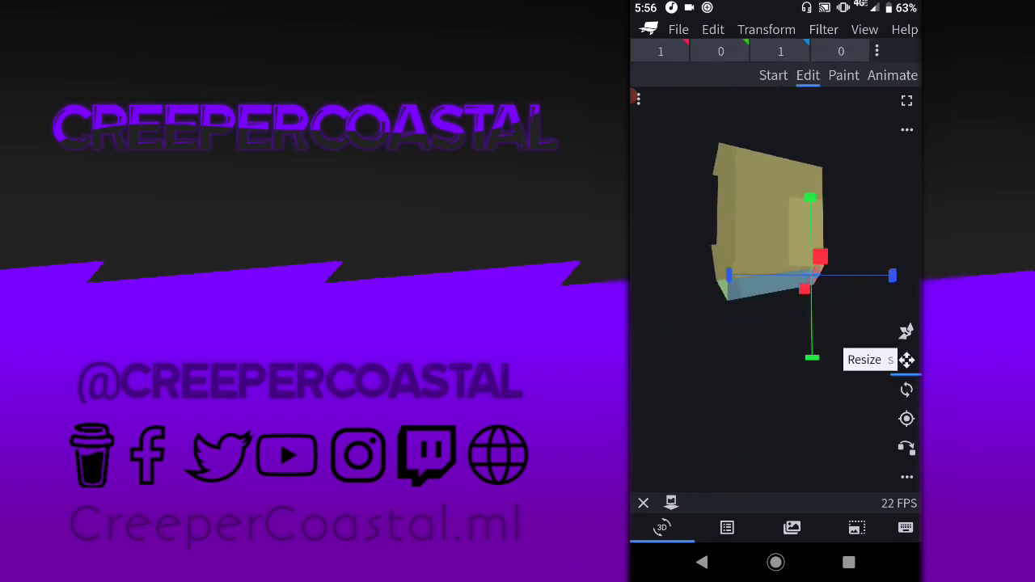
{"action": "left_click", "coordinate": [907, 331]}
{"action": "left_click", "coordinate": [907, 418]}
{"action": "left_click", "coordinate": [906, 390]}
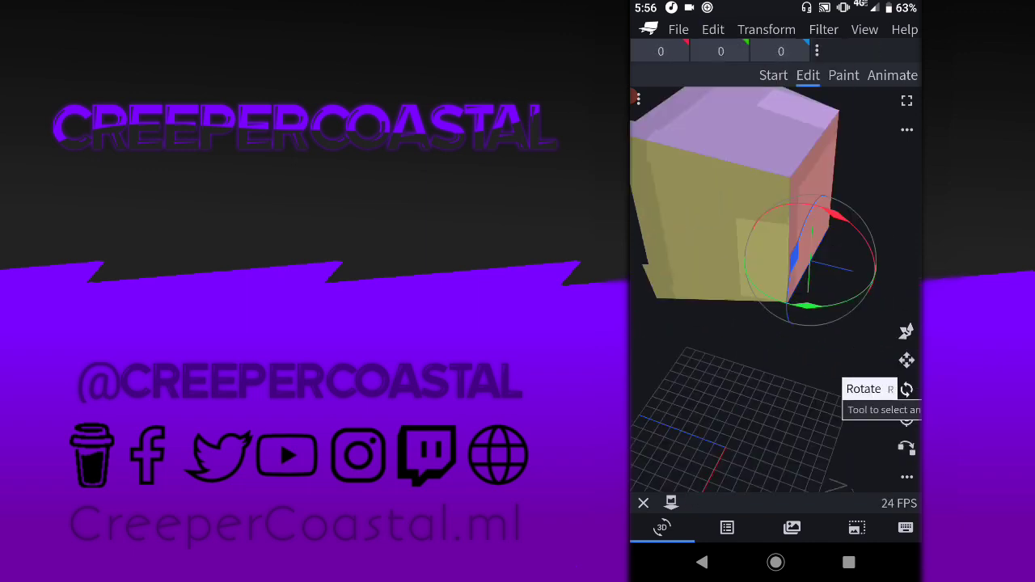
{"action": "left_click", "coordinate": [660, 51]}
{"action": "left_click", "coordinate": [907, 331]}
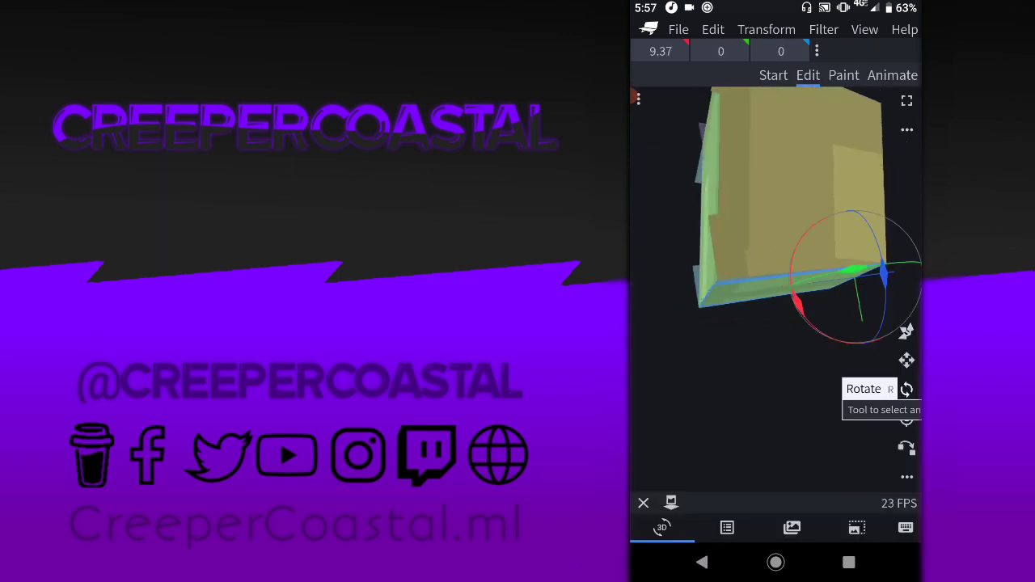
{"action": "left_click", "coordinate": [907, 330]}
{"action": "left_click_drag", "start_coordinate": [728, 364], "coordinate": [776, 307]}
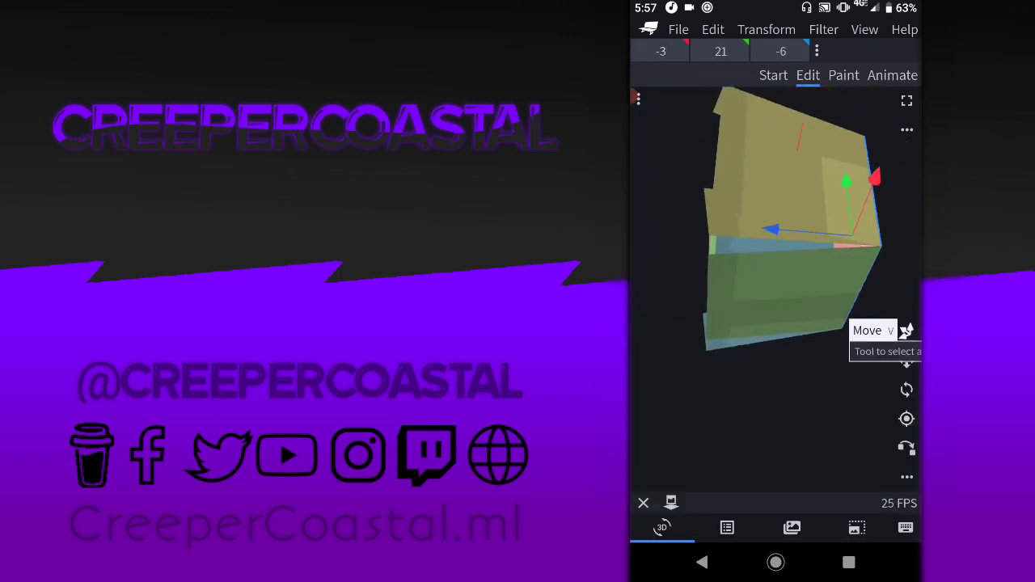
Tilt the plate roughly 9.5° on X to line up with the side panels
{"action": "left_click", "coordinate": [907, 389]}
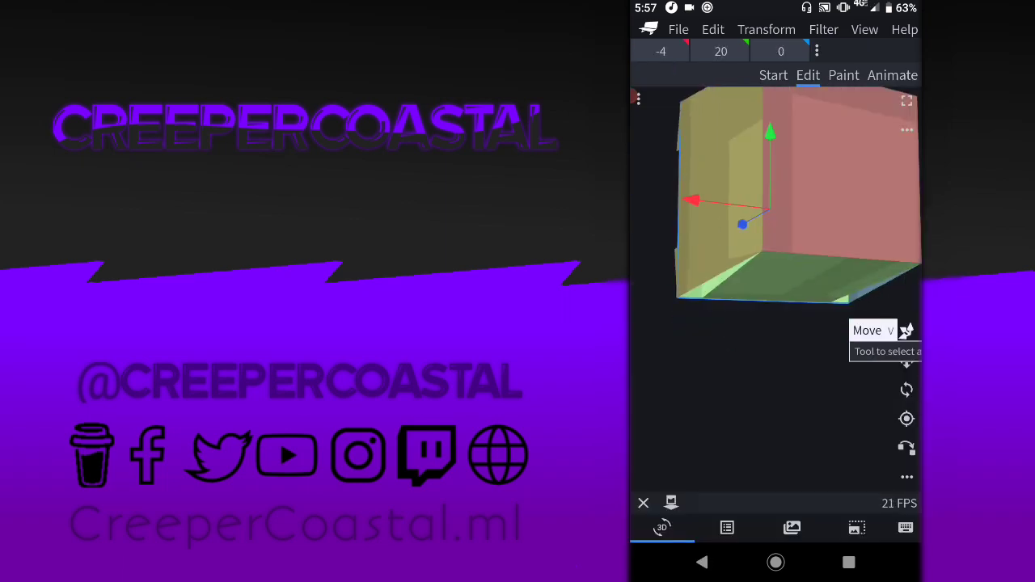
{"action": "left_click_drag", "start_coordinate": [769, 243], "coordinate": [817, 210]}
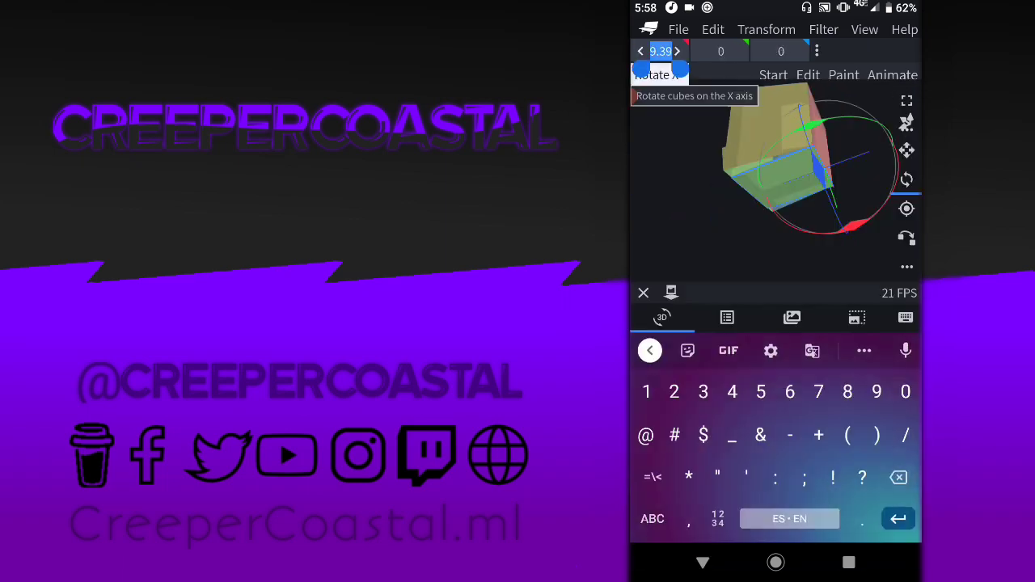
{"action": "left_click_drag", "start_coordinate": [769, 364], "coordinate": [728, 308]}
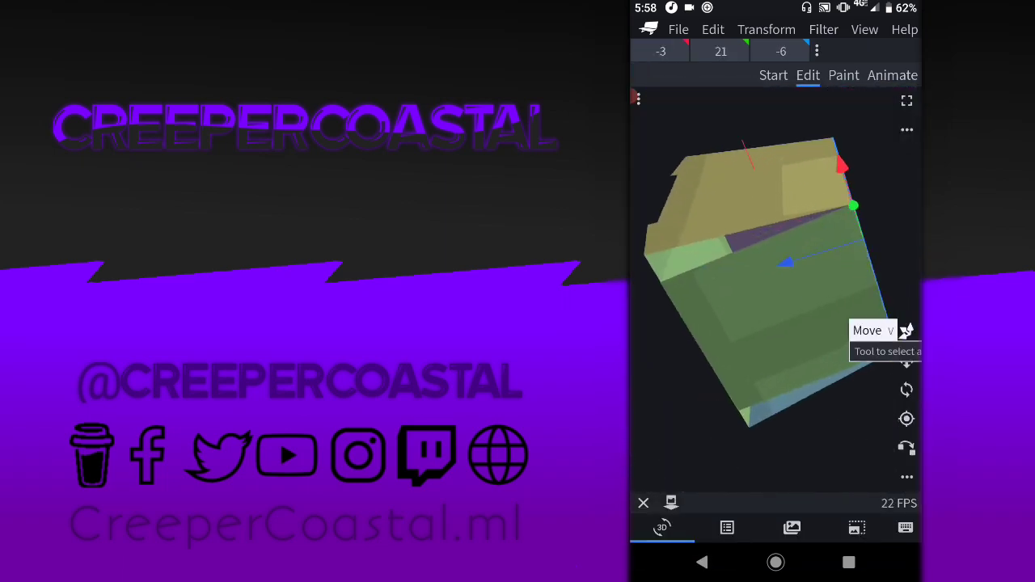
{"action": "left_click", "coordinate": [661, 51]}
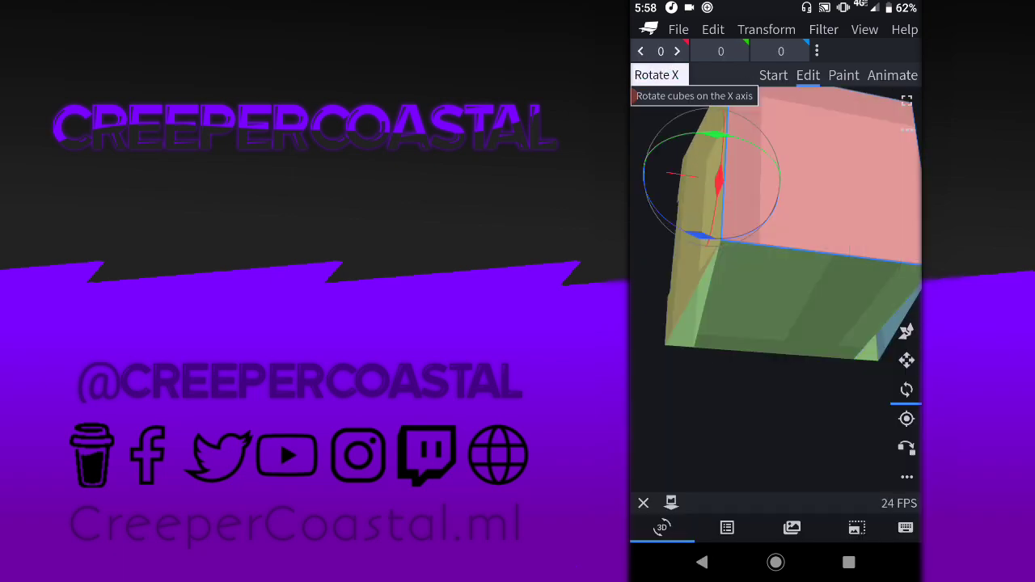
{"action": "scroll", "coordinate": [776, 243], "scroll_direction": "up", "scroll_amount": 3}
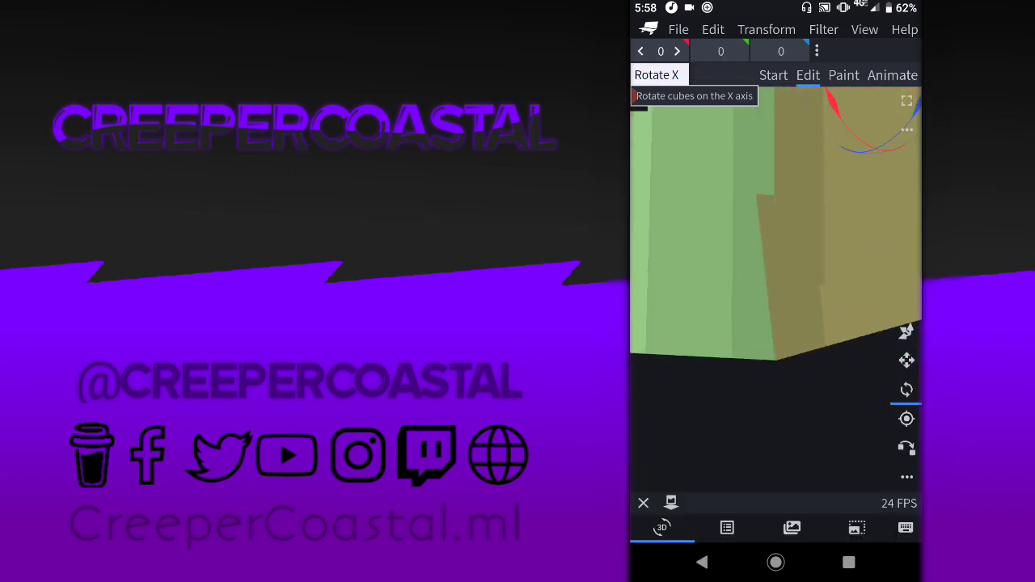
{"action": "left_click_drag", "start_coordinate": [661, 51], "coordinate": [676, 51]}
{"action": "key", "text": "Escape"}
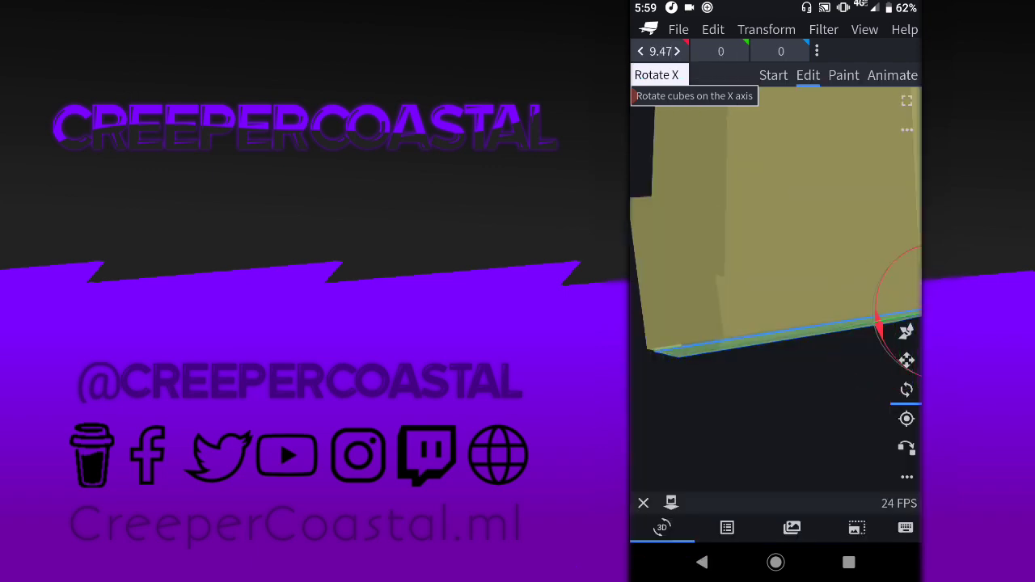
{"action": "left_click_drag", "start_coordinate": [777, 242], "coordinate": [752, 202]}
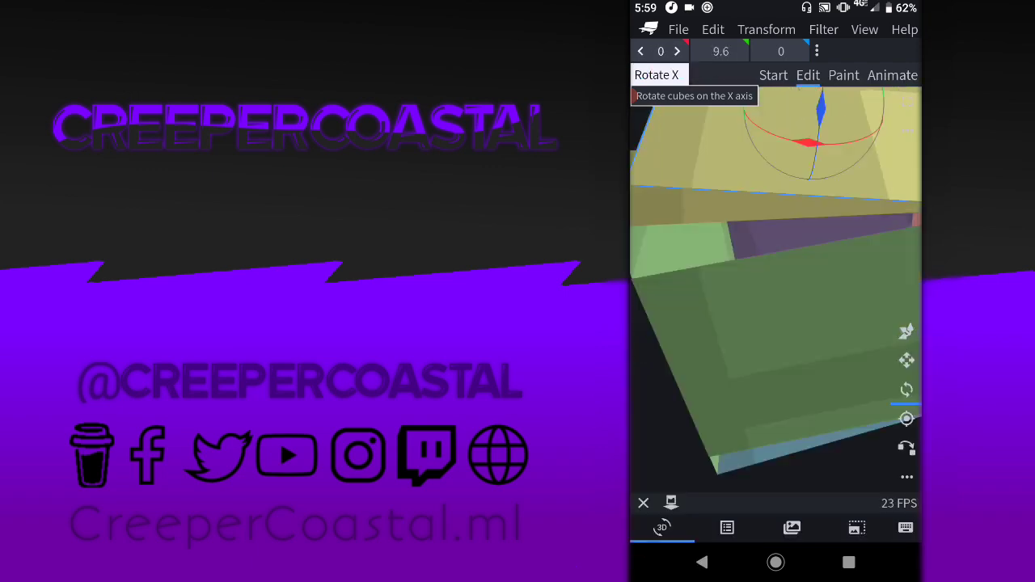
Select the visor's Bottom Main piece in the Outliner
{"action": "left_click", "coordinate": [907, 331]}
{"action": "left_click", "coordinate": [727, 527]}
{"action": "type", "text": "Botto"}
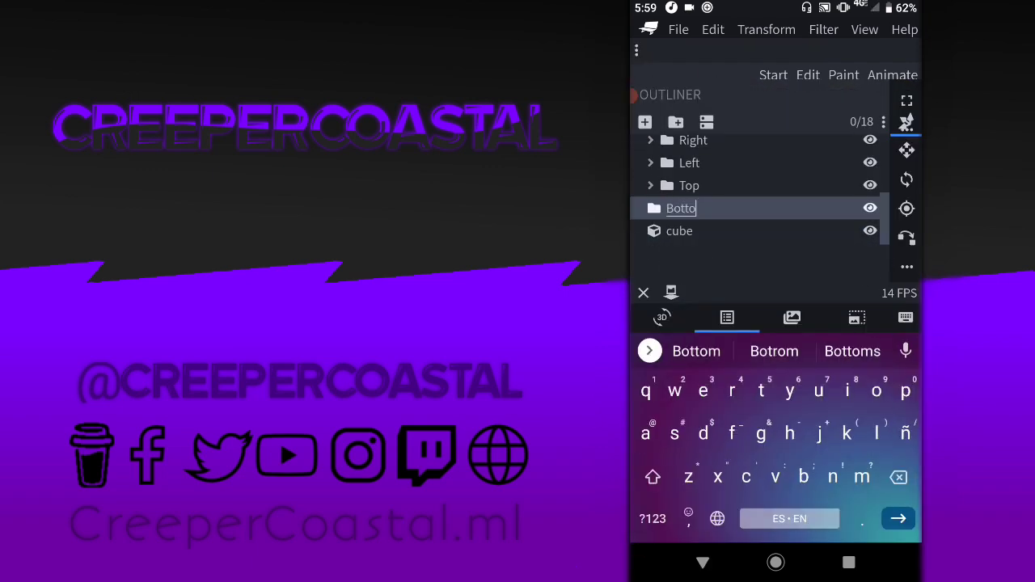
{"action": "type", "text": "Main"}
{"action": "left_click", "coordinate": [713, 29]}
{"action": "left_click", "coordinate": [662, 527]}
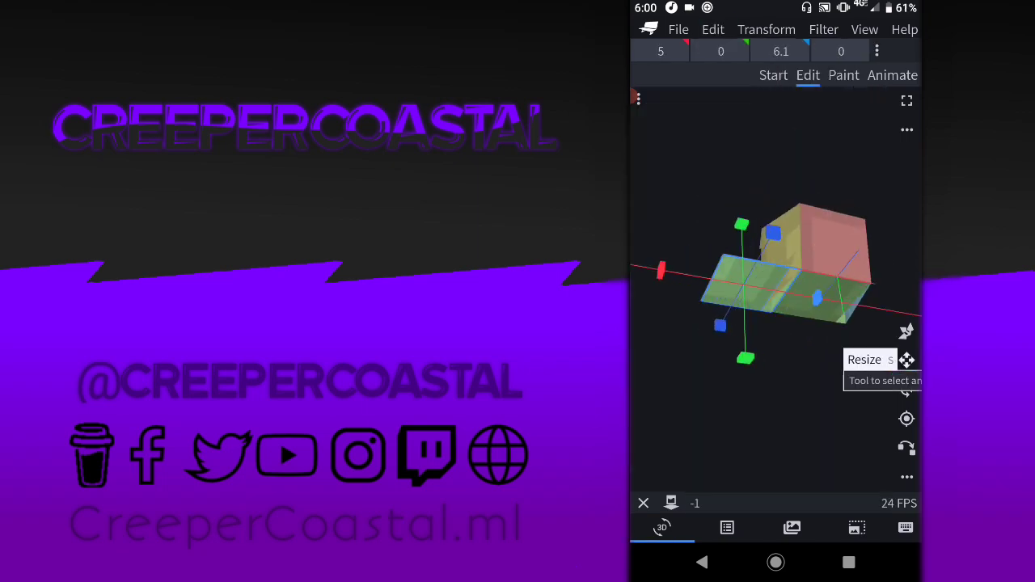
{"action": "left_click", "coordinate": [727, 527]}
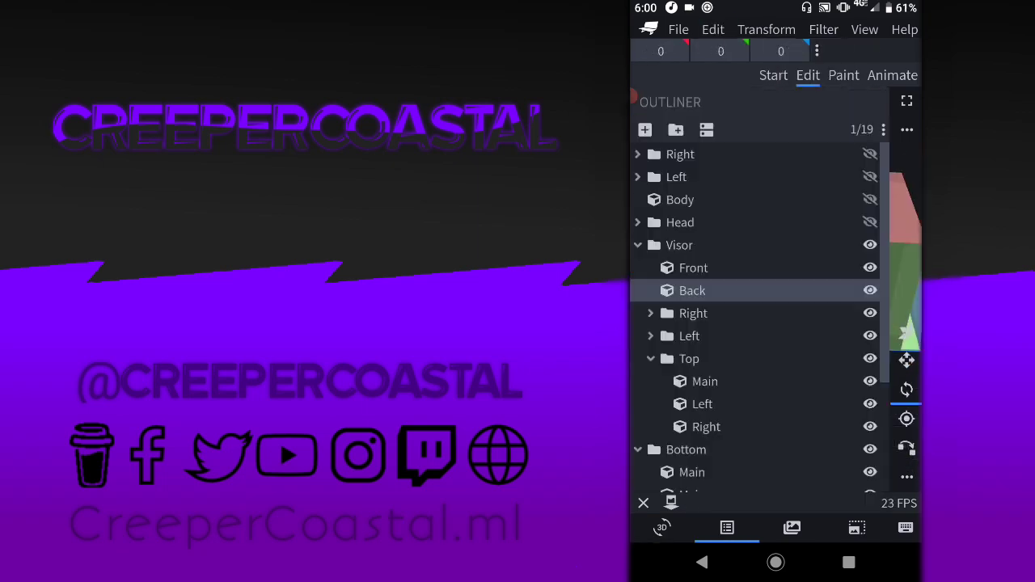
{"action": "left_click", "coordinate": [662, 528]}
{"action": "left_click", "coordinate": [907, 331]}
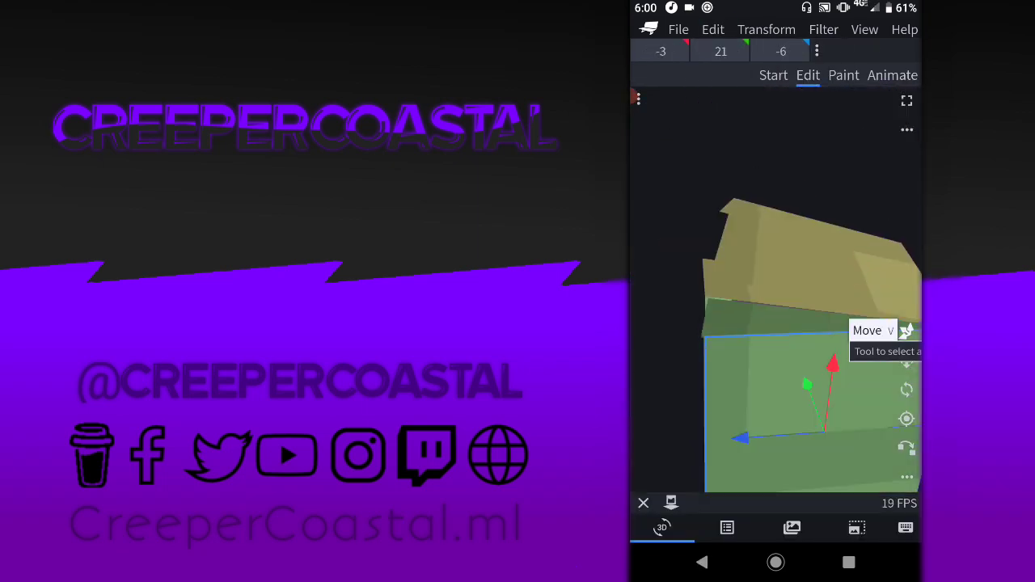
Tilt the Bottom piece to rotation X 9.47 and Y 9.5
{"action": "left_click", "coordinate": [907, 389]}
{"action": "left_click", "coordinate": [721, 51]}
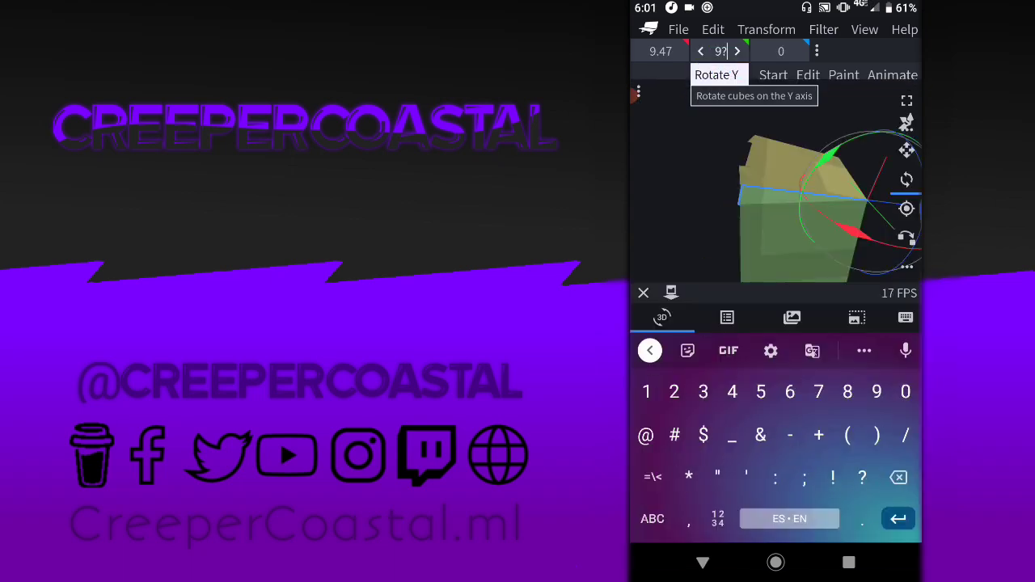
{"action": "key", "text": "Return"}
{"action": "left_click", "coordinate": [720, 51]}
{"action": "type", "text": "9.5"}
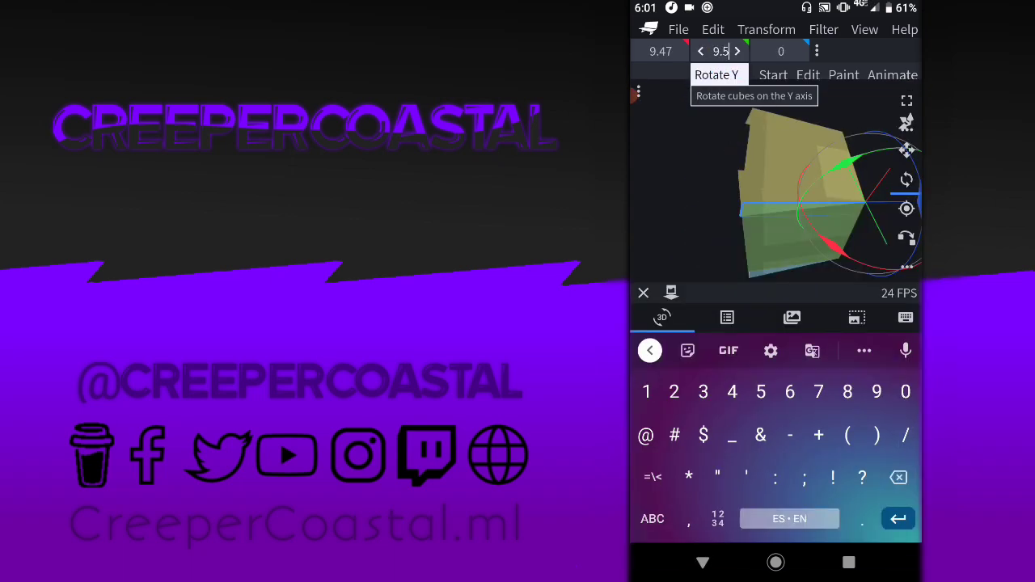
{"action": "key", "text": "Return"}
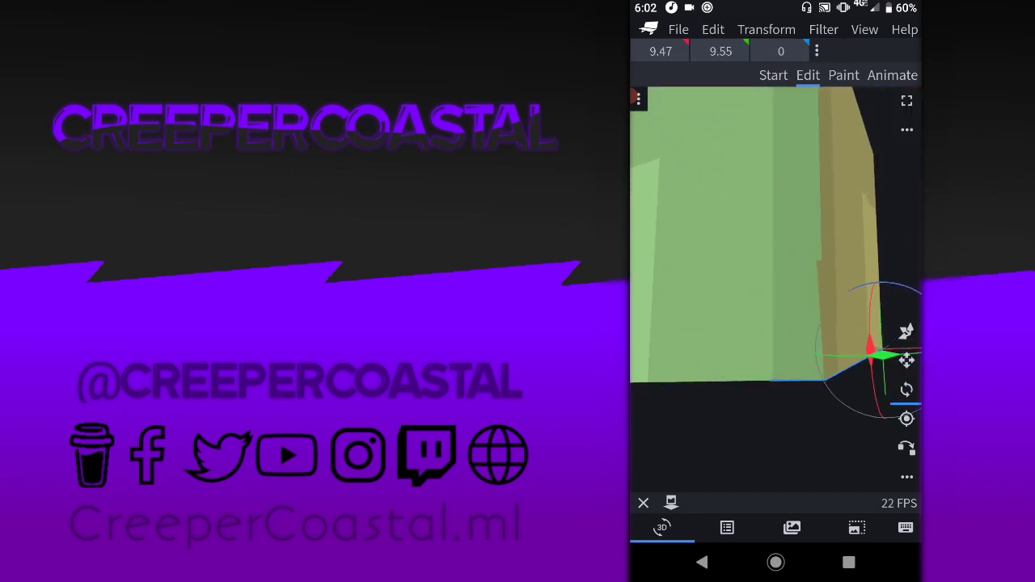
{"action": "left_click", "coordinate": [907, 360]}
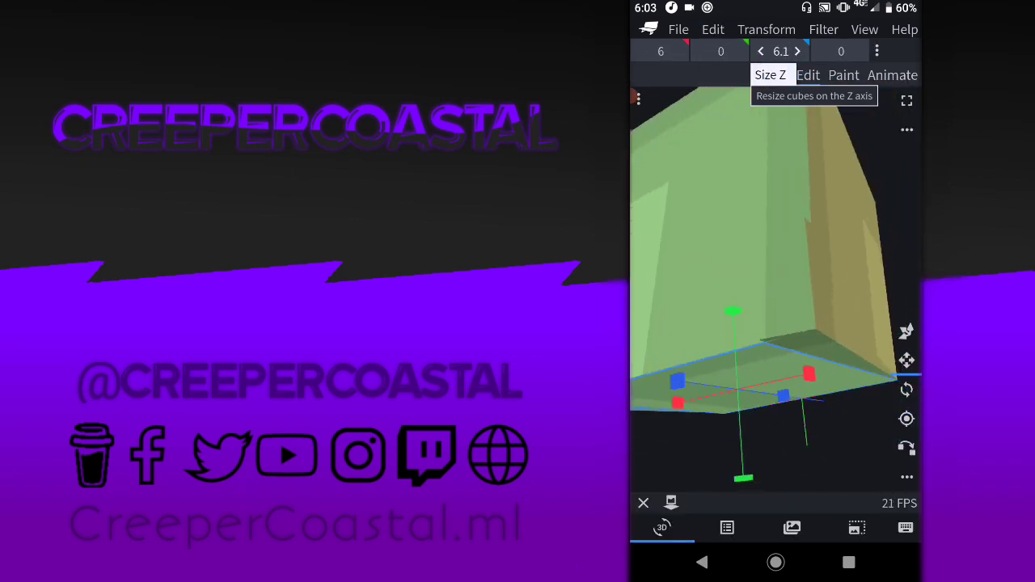
{"action": "left_click", "coordinate": [907, 389]}
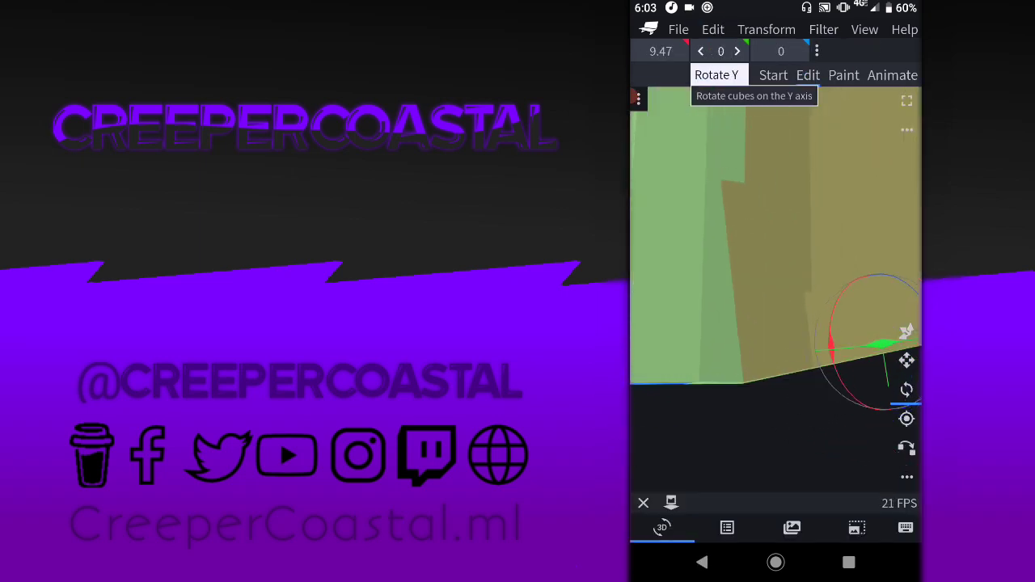
{"action": "left_click", "coordinate": [721, 51]}
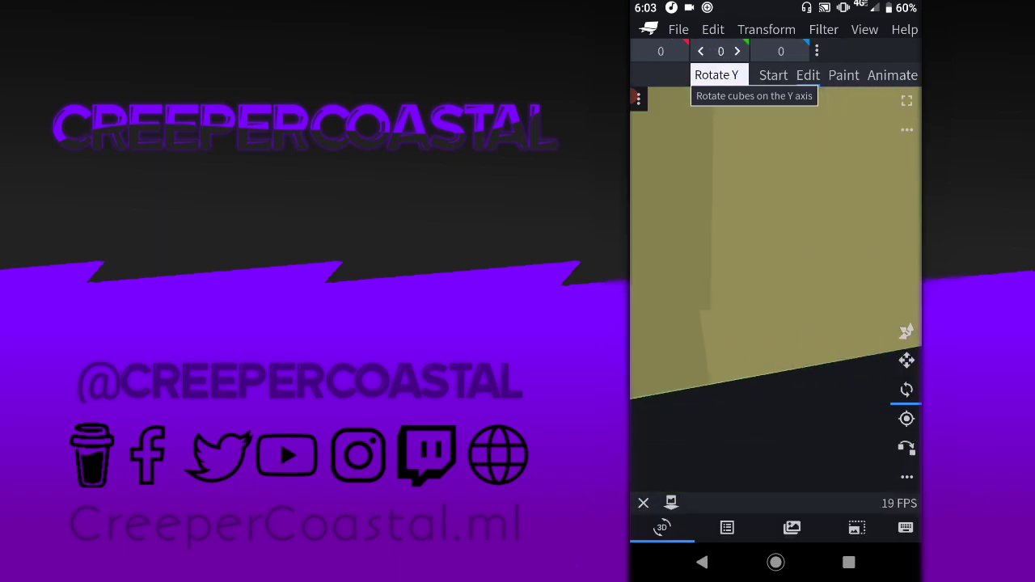
Move the Bottom piece to Y 21 and Z -6 beneath the visor front
{"action": "left_click", "coordinate": [907, 332]}
{"action": "left_click", "coordinate": [780, 51]}
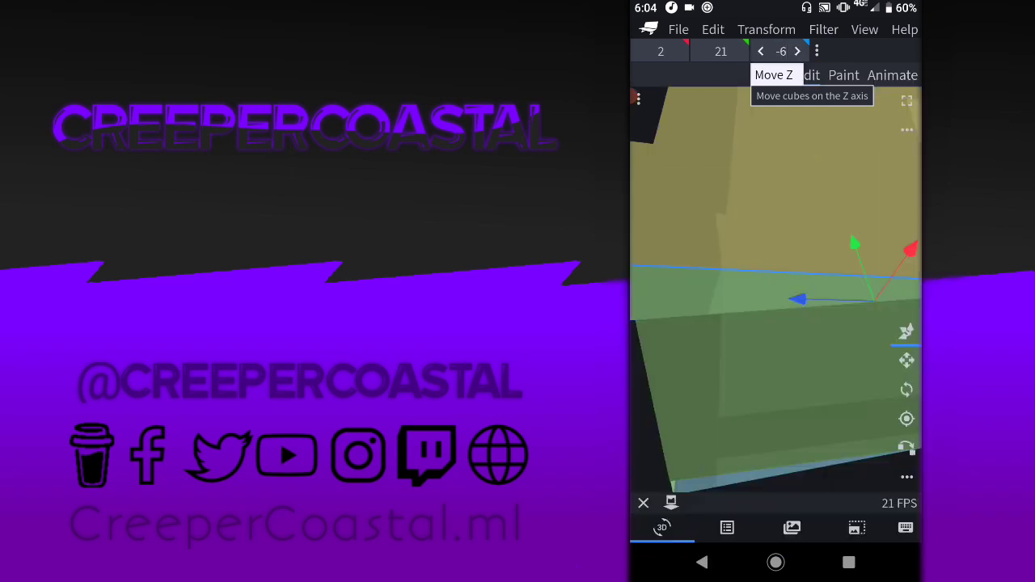
{"action": "left_click", "coordinate": [721, 51]}
{"action": "left_click", "coordinate": [721, 51]}
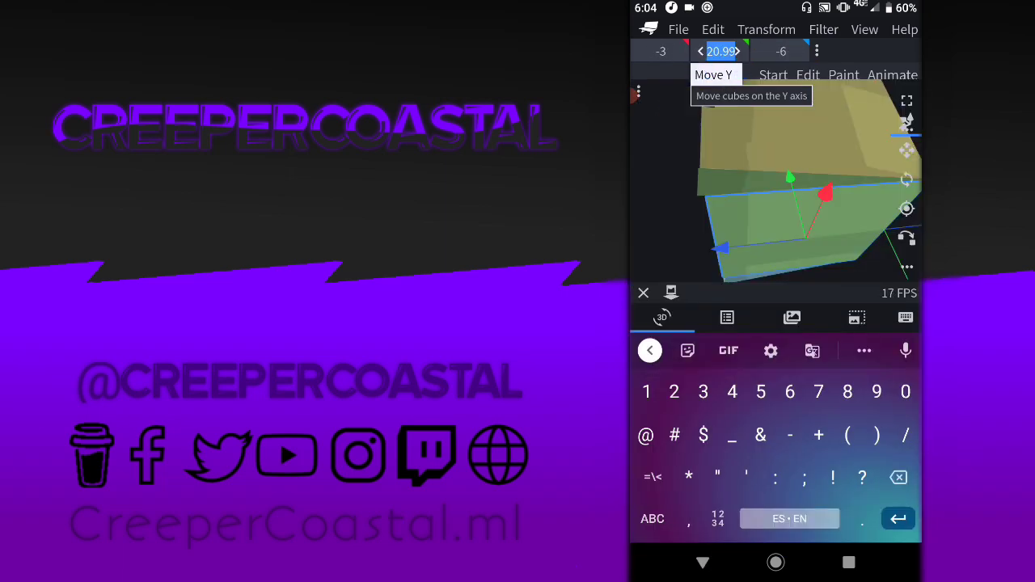
{"action": "key", "text": "Return"}
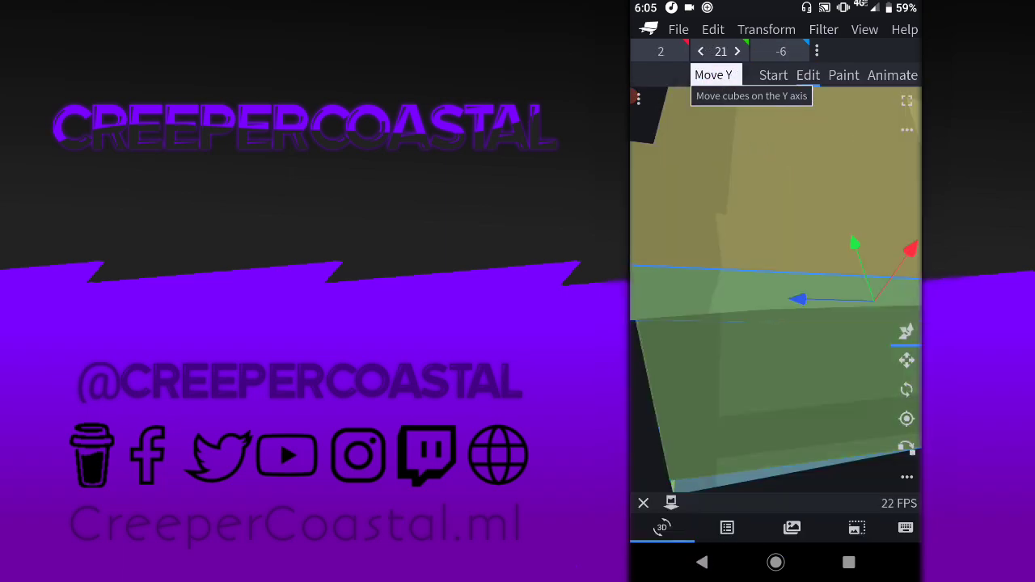
{"action": "left_click", "coordinate": [721, 50]}
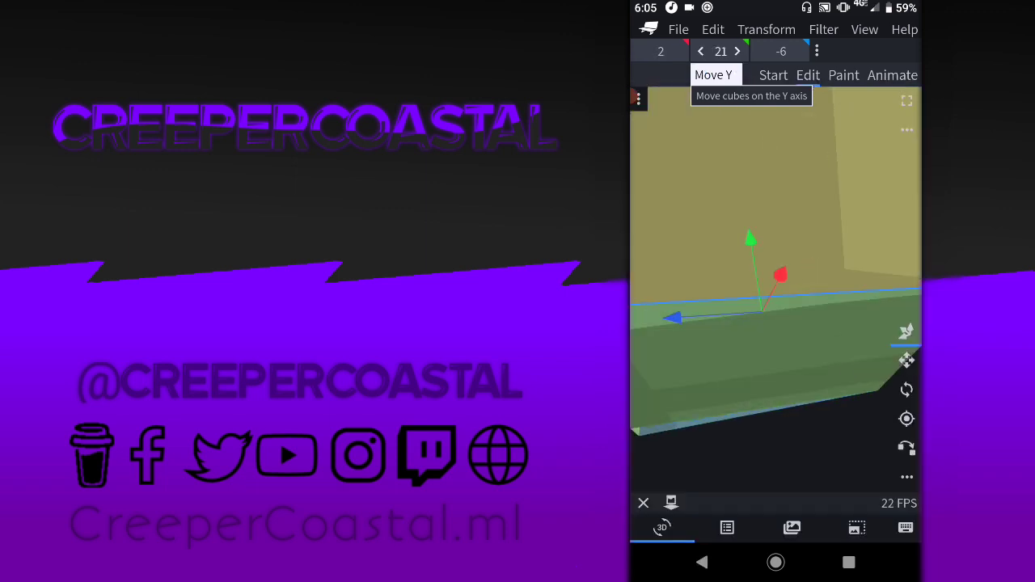
{"action": "left_click", "coordinate": [721, 51]}
{"action": "key", "text": "Return"}
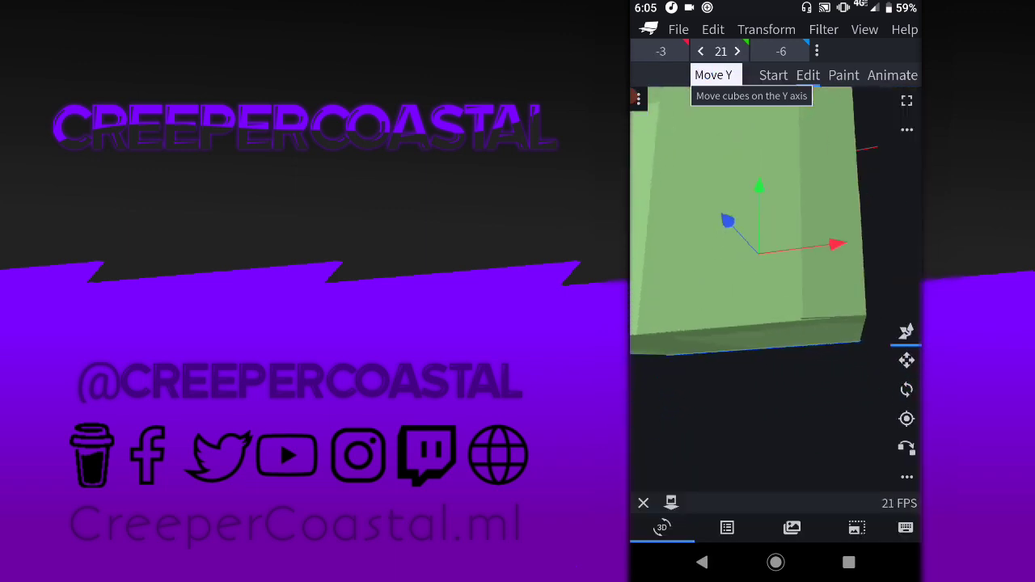
{"action": "left_click_drag", "start_coordinate": [777, 227], "coordinate": [776, 307]}
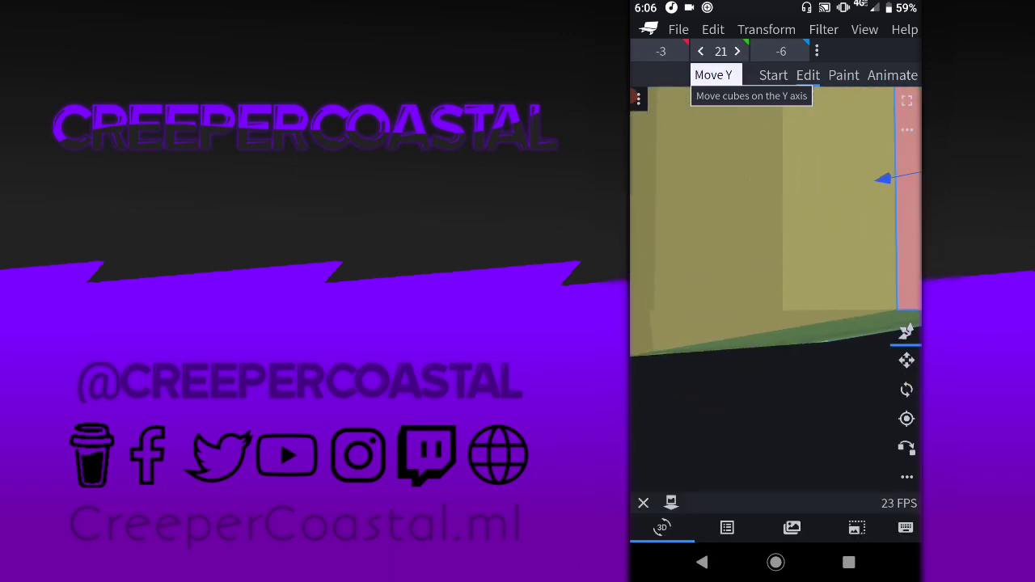
{"action": "left_click_drag", "start_coordinate": [777, 242], "coordinate": [777, 324]}
{"action": "left_click", "coordinate": [721, 51]}
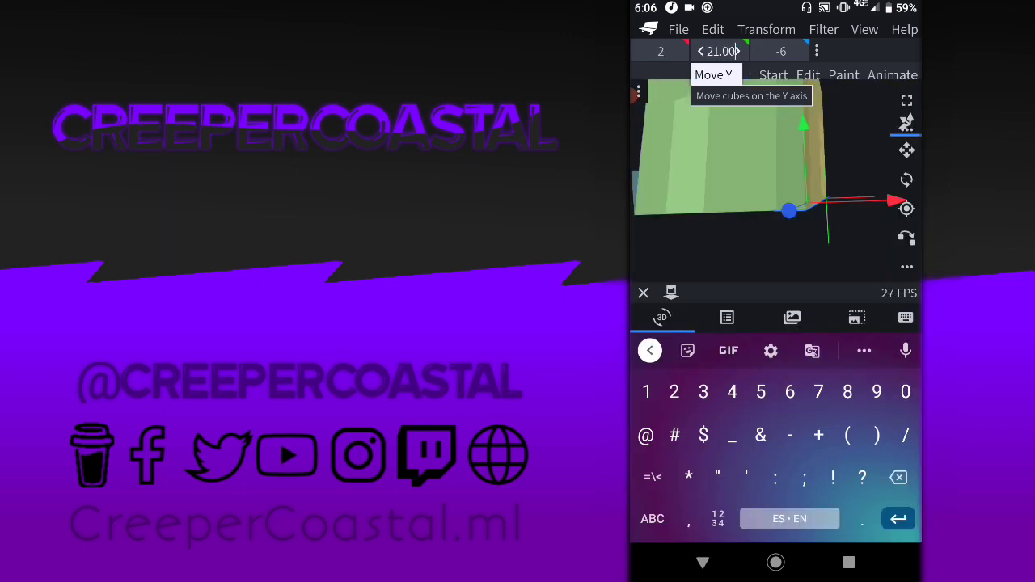
{"action": "key", "text": "Return"}
{"action": "left_click_drag", "start_coordinate": [776, 243], "coordinate": [776, 324]}
{"action": "left_click_drag", "start_coordinate": [777, 243], "coordinate": [712, 259]}
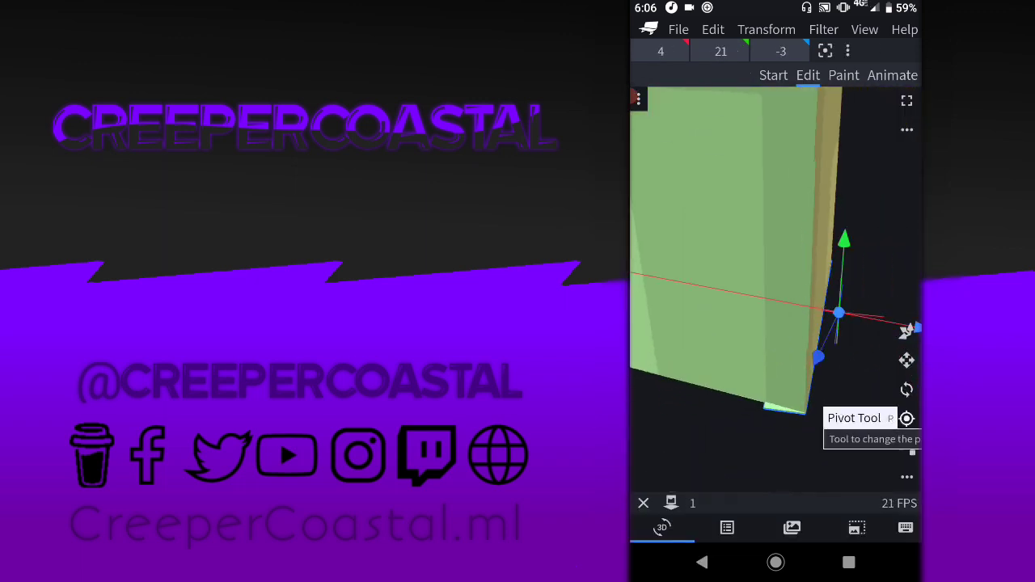
Fine-tune the Bottom piece's Z rotation, checking the tilt from several angles
{"action": "left_click", "coordinate": [907, 390]}
{"action": "left_click_drag", "start_coordinate": [768, 243], "coordinate": [728, 307]}
{"action": "left_click", "coordinate": [907, 360]}
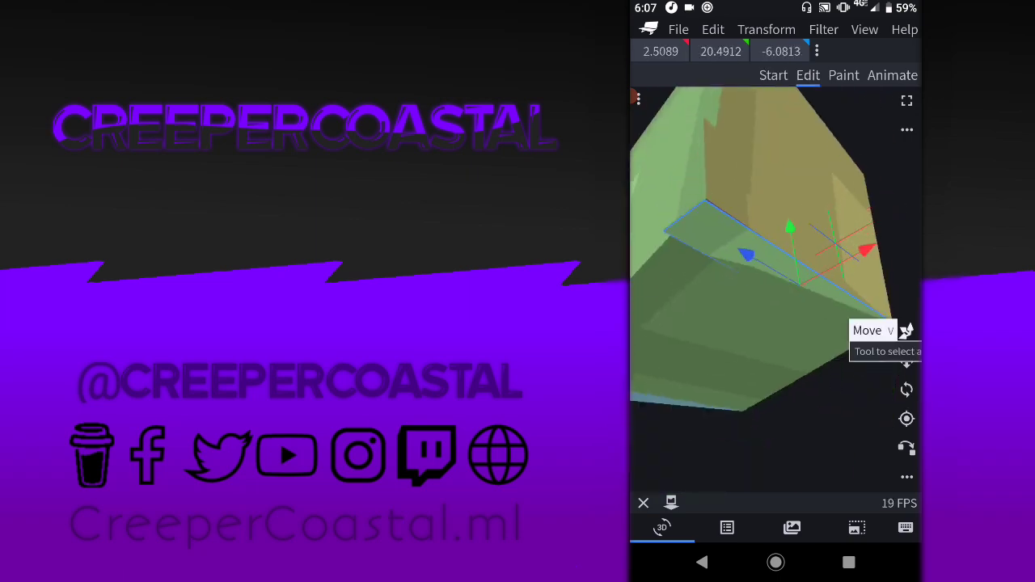
{"action": "left_click", "coordinate": [906, 389]}
{"action": "left_click_drag", "start_coordinate": [728, 242], "coordinate": [777, 203]}
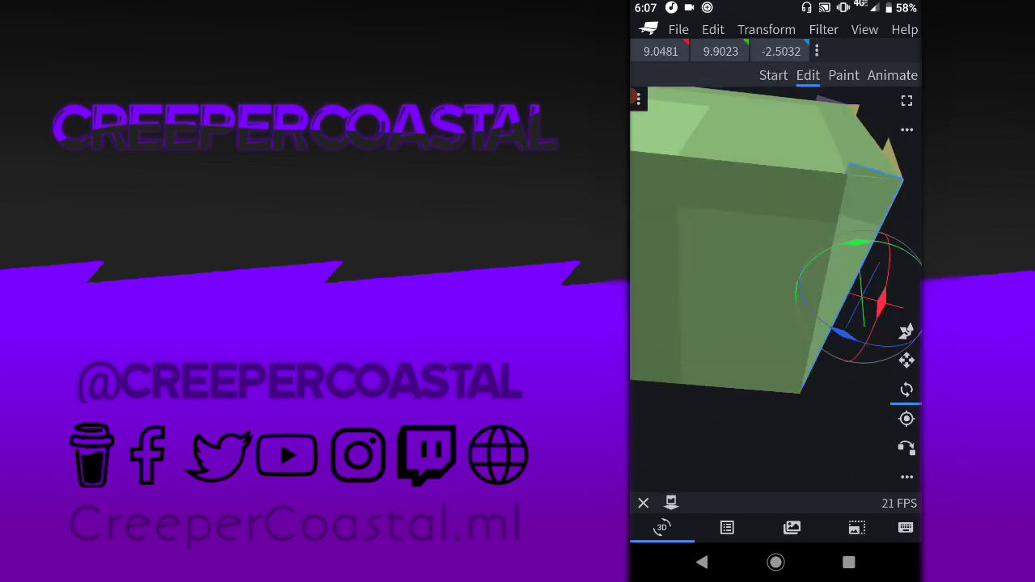
{"action": "left_click_drag", "start_coordinate": [776, 243], "coordinate": [752, 291]}
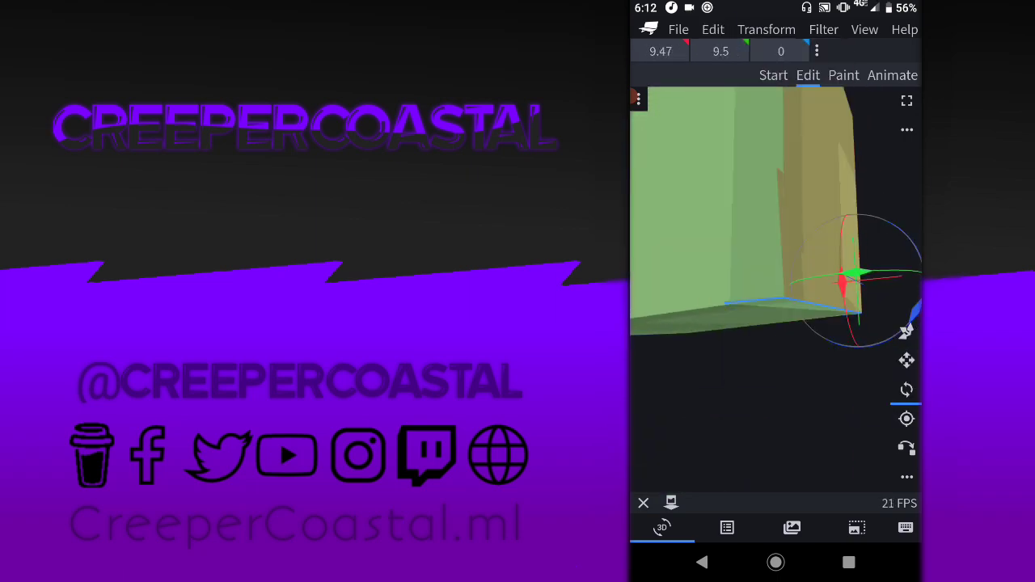
{"action": "mouse_move", "coordinate": [760, 243]}
{"action": "left_mouse_down"}
{"action": "mouse_move", "coordinate": [728, 259]}
{"action": "mouse_move", "coordinate": [793, 226]}
{"action": "mouse_move", "coordinate": [728, 243]}
{"action": "mouse_move", "coordinate": [728, 259]}
{"action": "left_mouse_up"}
{"action": "left_click", "coordinate": [907, 418]}
{"action": "left_click", "coordinate": [907, 389]}
{"action": "left_click", "coordinate": [907, 389]}
{"action": "left_click", "coordinate": [781, 51]}
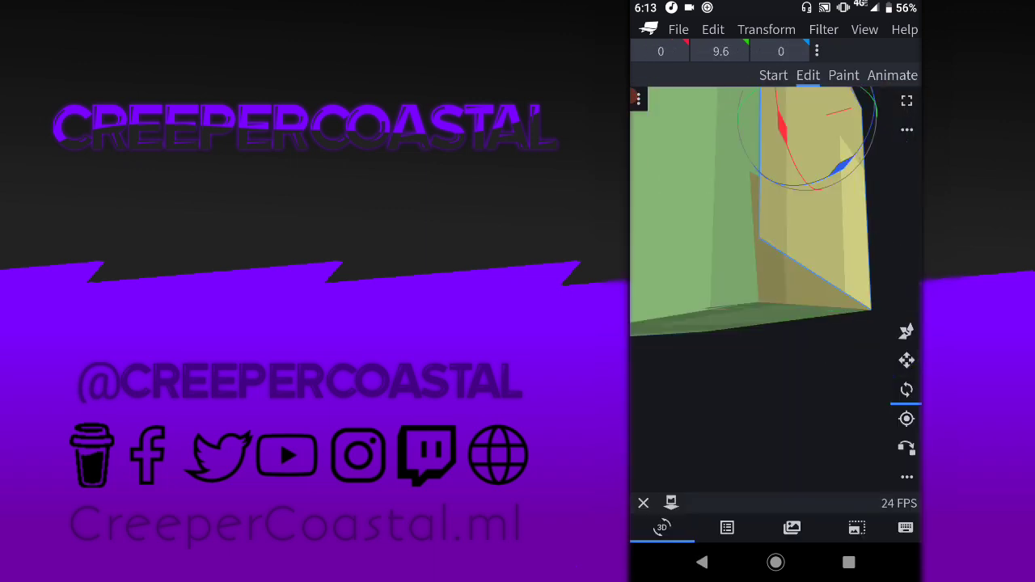
{"action": "left_click_drag", "start_coordinate": [769, 242], "coordinate": [712, 259]}
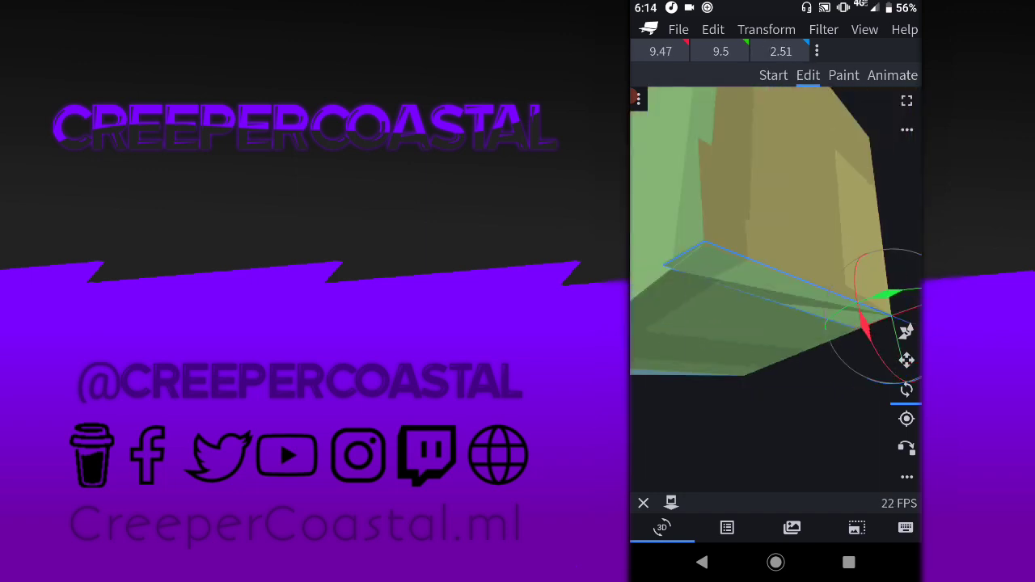
{"action": "left_click_drag", "start_coordinate": [769, 243], "coordinate": [728, 210]}
Select the visor's Bottom group in the Outliner
{"action": "left_click", "coordinate": [727, 527]}
{"action": "left_click", "coordinate": [677, 445]}
{"action": "left_click", "coordinate": [662, 528]}
{"action": "left_click", "coordinate": [907, 331]}
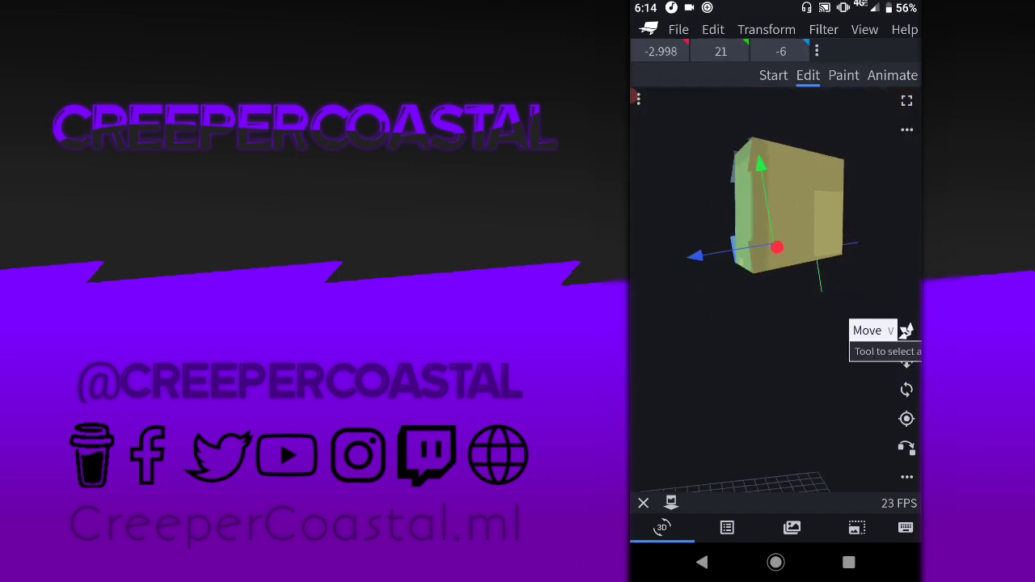
{"action": "left_click", "coordinate": [907, 360]}
Cycle through the transform tools and inspect the Bottom piece's Y position
{"action": "left_click", "coordinate": [907, 330]}
{"action": "left_click", "coordinate": [907, 360]}
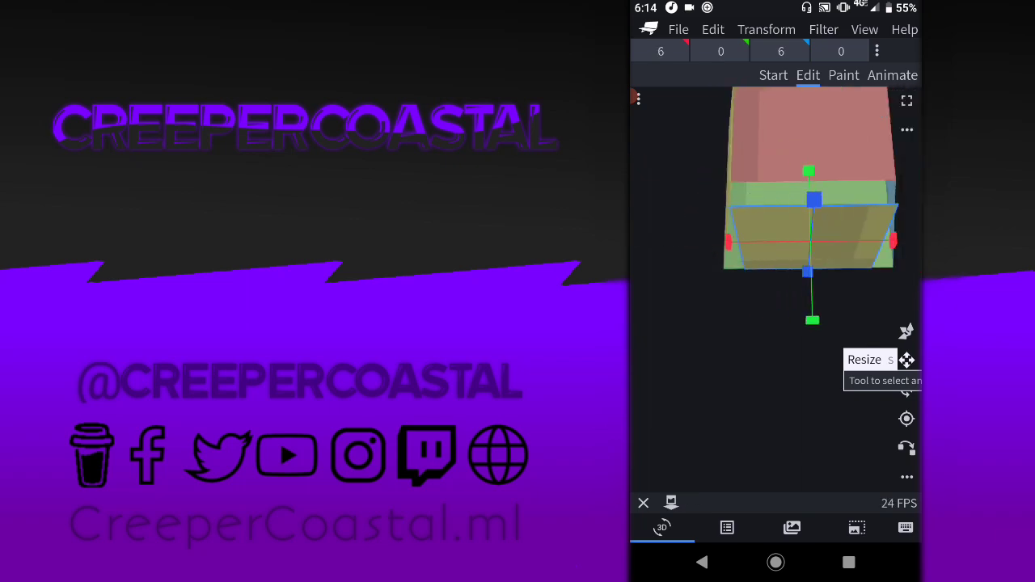
{"action": "left_click", "coordinate": [907, 418]}
{"action": "left_click", "coordinate": [907, 389]}
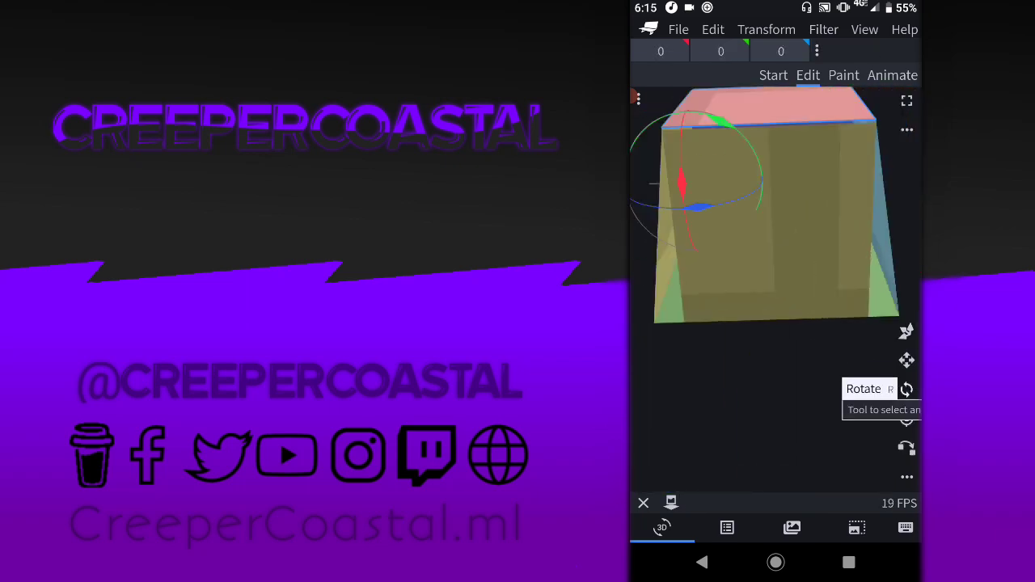
{"action": "left_click", "coordinate": [907, 360]}
{"action": "mouse_move", "coordinate": [776, 242]}
{"action": "left_mouse_down"}
{"action": "mouse_move", "coordinate": [752, 258]}
{"action": "mouse_move", "coordinate": [777, 227]}
{"action": "left_mouse_up"}
{"action": "left_click", "coordinate": [713, 29]}
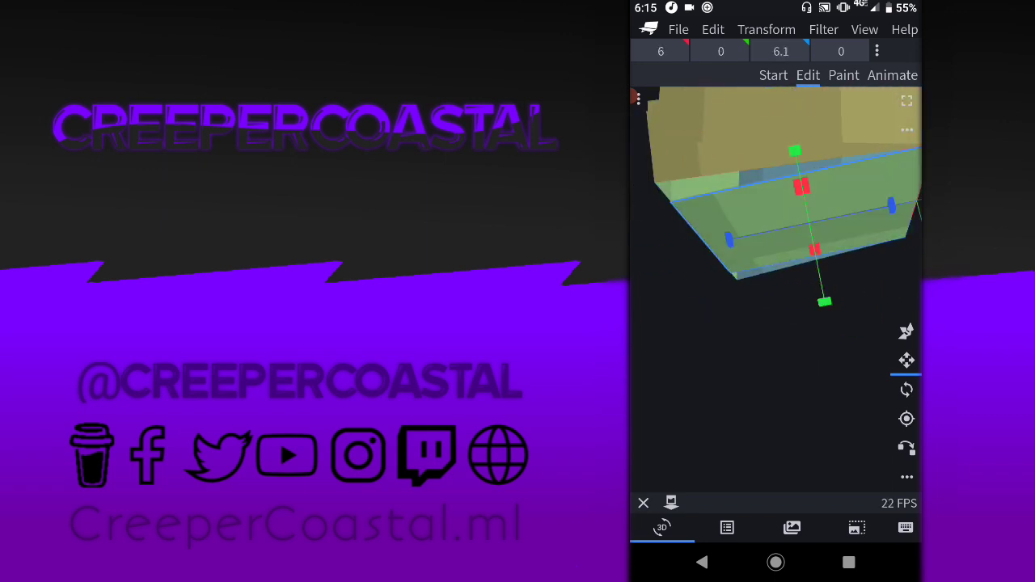
{"action": "left_click", "coordinate": [907, 331]}
{"action": "left_click", "coordinate": [721, 51]}
{"action": "mouse_move", "coordinate": [777, 203]}
{"action": "left_mouse_down"}
{"action": "mouse_move", "coordinate": [817, 218]}
{"action": "mouse_move", "coordinate": [752, 186]}
{"action": "mouse_move", "coordinate": [728, 203]}
{"action": "mouse_move", "coordinate": [704, 194]}
{"action": "left_mouse_up"}
Set the Bottom piece's Y rotation to 9.2
{"action": "left_click", "coordinate": [907, 389]}
{"action": "left_click", "coordinate": [721, 51]}
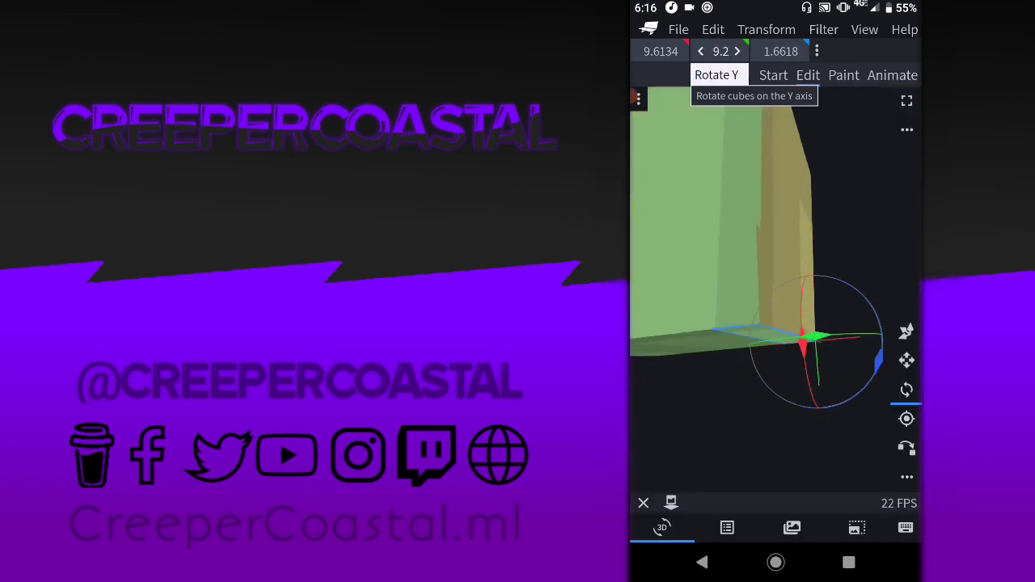
{"action": "left_click", "coordinate": [907, 360]}
{"action": "left_click", "coordinate": [782, 51]}
{"action": "left_click_drag", "start_coordinate": [728, 202], "coordinate": [704, 194]}
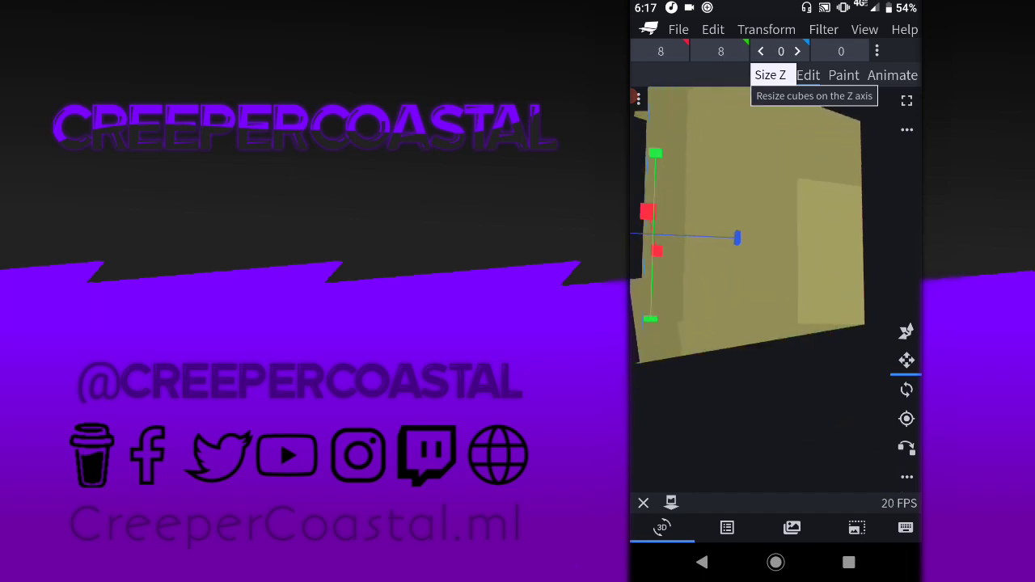
Realign the Bottom piece at Y position 21 under the visor
{"action": "left_click", "coordinate": [907, 331]}
{"action": "left_click", "coordinate": [721, 51]}
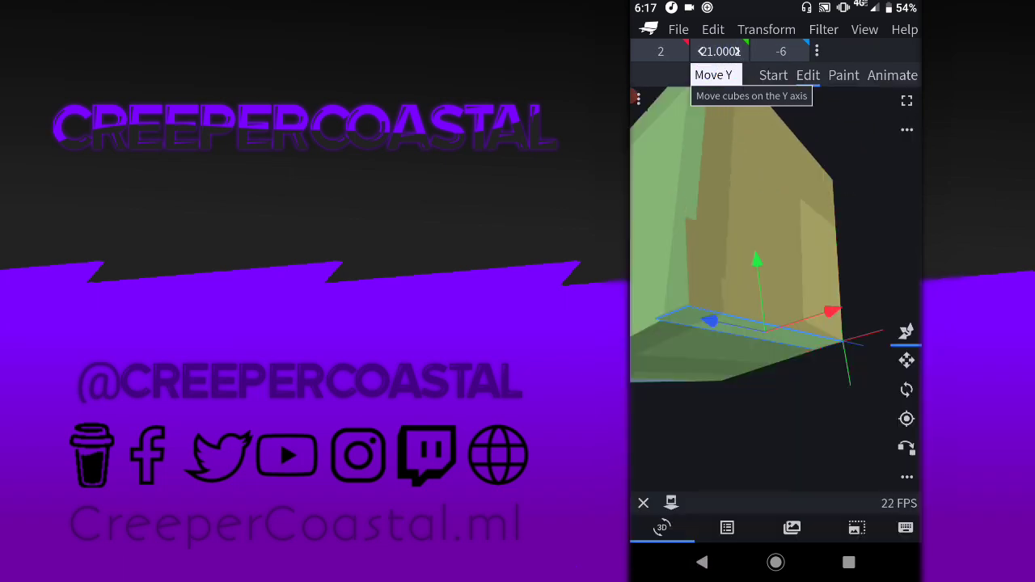
{"action": "left_click_drag", "start_coordinate": [728, 243], "coordinate": [769, 227]}
{"action": "mouse_move", "coordinate": [769, 284]}
{"action": "left_mouse_down"}
{"action": "mouse_move", "coordinate": [728, 243]}
{"action": "mouse_move", "coordinate": [728, 226]}
{"action": "mouse_move", "coordinate": [768, 235]}
{"action": "left_mouse_up"}
{"action": "left_click", "coordinate": [721, 51]}
{"action": "key", "text": "Return"}
{"action": "left_click", "coordinate": [719, 51]}
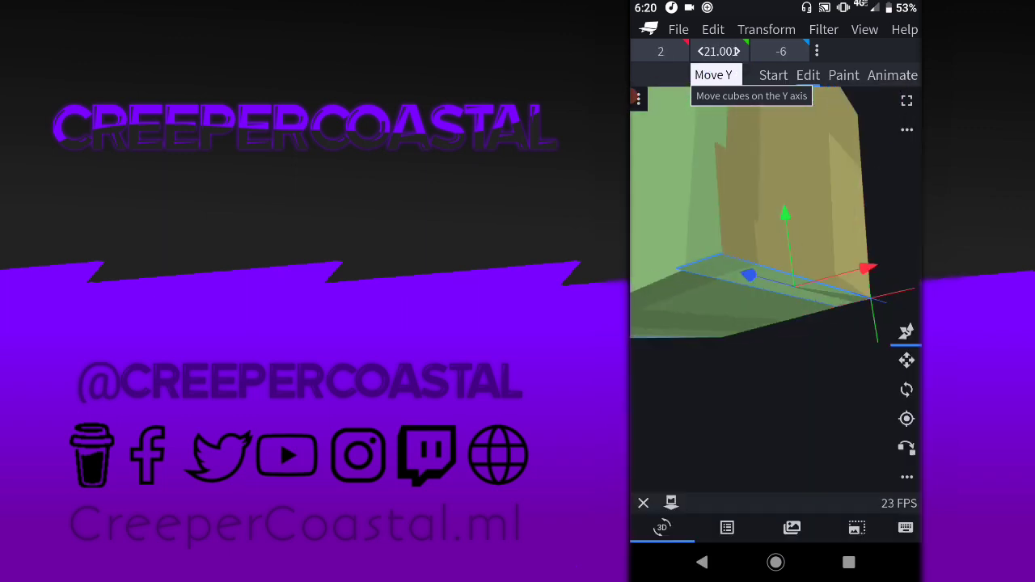
{"action": "mouse_move", "coordinate": [769, 242]}
{"action": "left_mouse_down"}
{"action": "mouse_move", "coordinate": [728, 227]}
{"action": "mouse_move", "coordinate": [769, 243]}
{"action": "left_mouse_up"}
{"action": "left_click", "coordinate": [720, 51]}
{"action": "key", "text": "Return"}
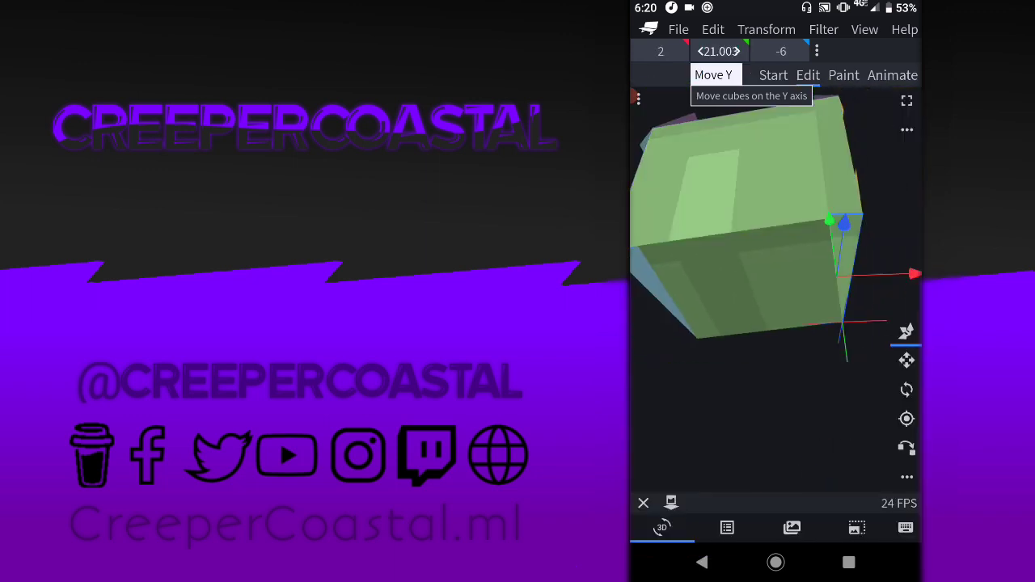
Open the Outliner and bring up the commands for adding a part
{"action": "left_click", "coordinate": [727, 527]}
{"action": "left_click", "coordinate": [721, 51]}
{"action": "left_click", "coordinate": [645, 122]}
Add a new cube and give it a Y rotation of -8.2
{"action": "left_click", "coordinate": [712, 29]}
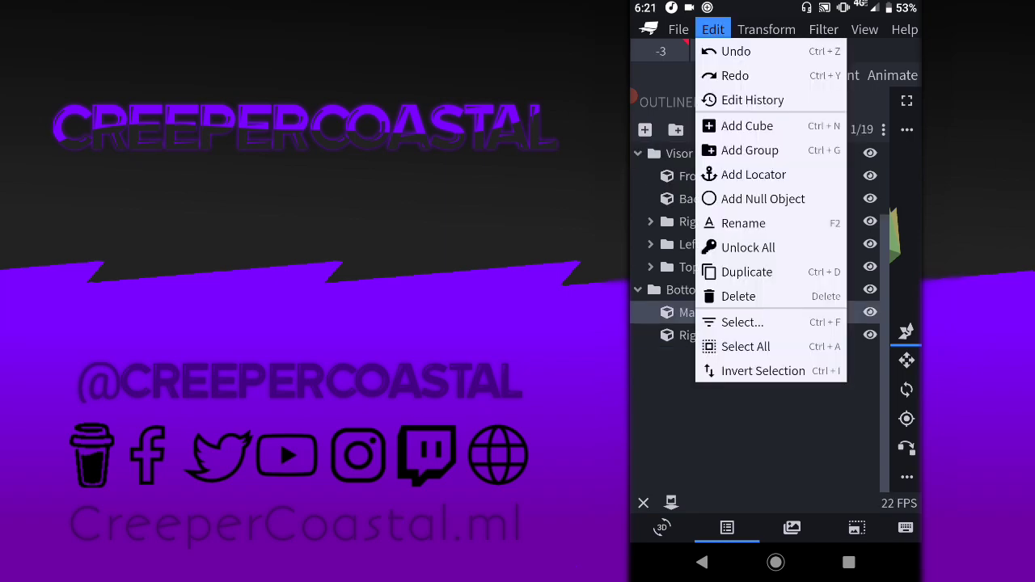
{"action": "left_click", "coordinate": [662, 527]}
{"action": "left_click", "coordinate": [907, 389]}
{"action": "left_click", "coordinate": [721, 51]}
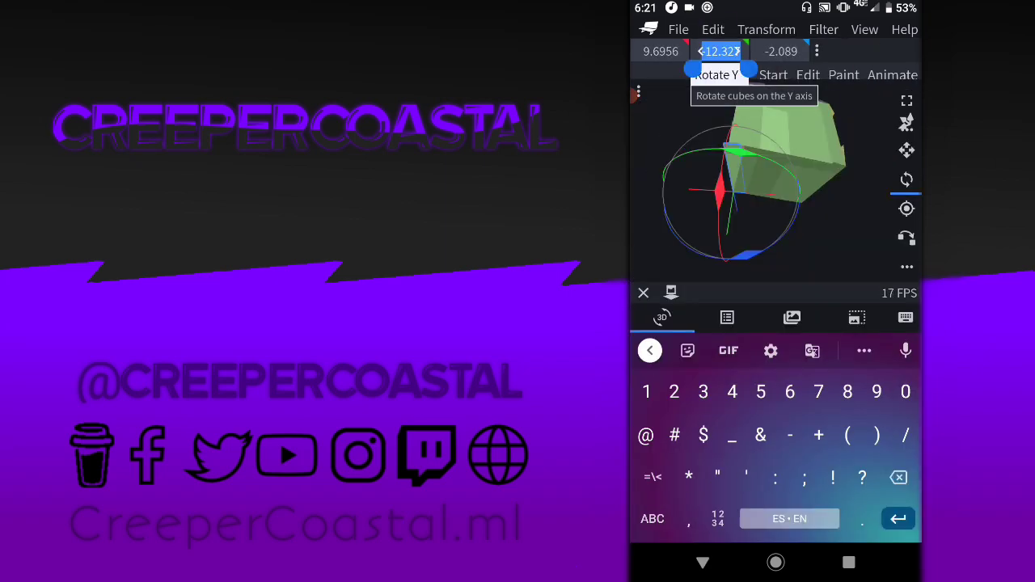
{"action": "type", "text": "-8.2"}
{"action": "key", "text": "Return"}
Place the new cube at Y position 21
{"action": "left_click", "coordinate": [907, 360]}
{"action": "left_click", "coordinate": [780, 51]}
{"action": "left_click", "coordinate": [907, 332]}
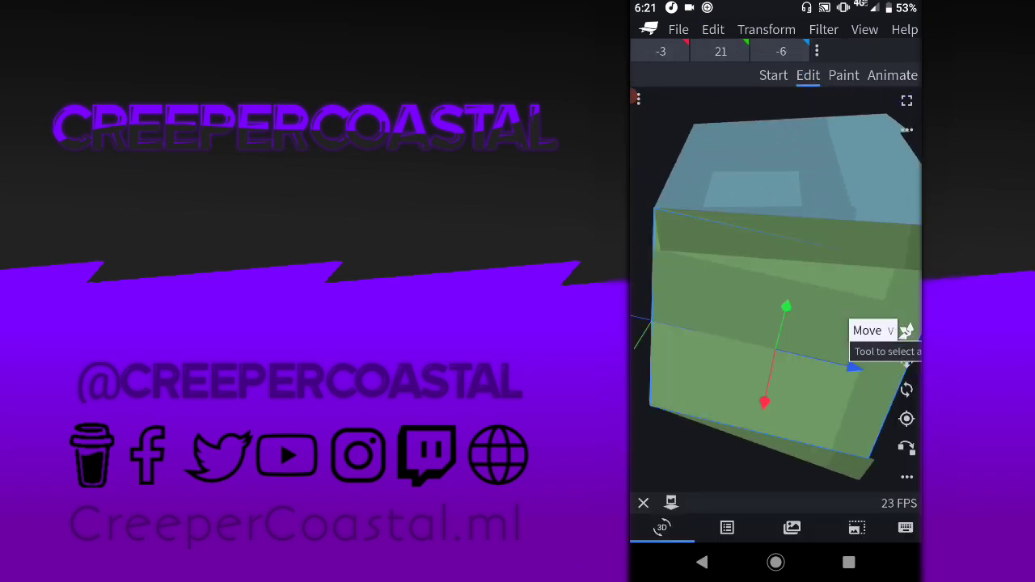
{"action": "left_click", "coordinate": [720, 51]}
{"action": "key", "text": "Return"}
{"action": "left_click", "coordinate": [720, 51]}
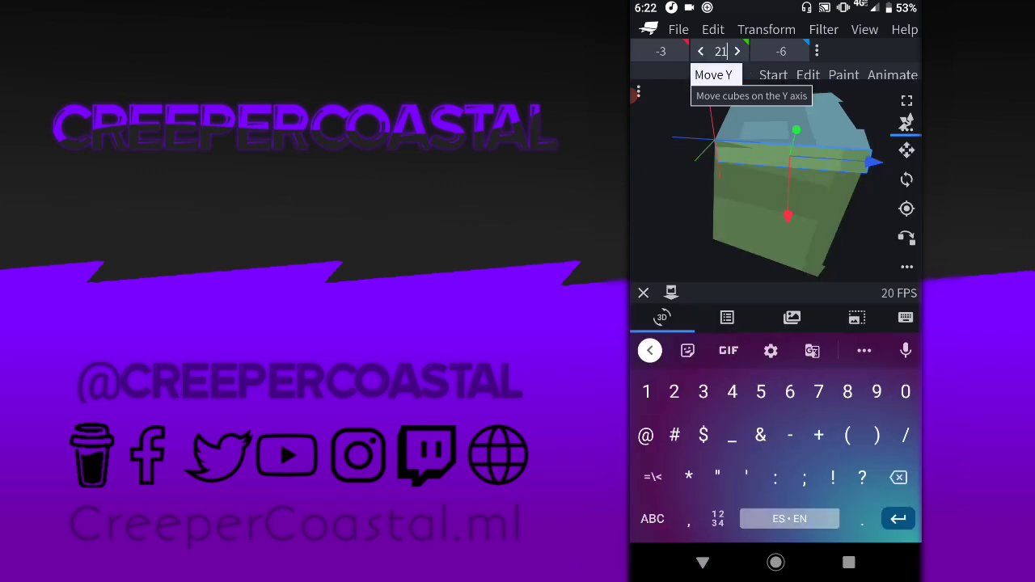
{"action": "type", "text": "."}
{"action": "key", "text": "Return"}
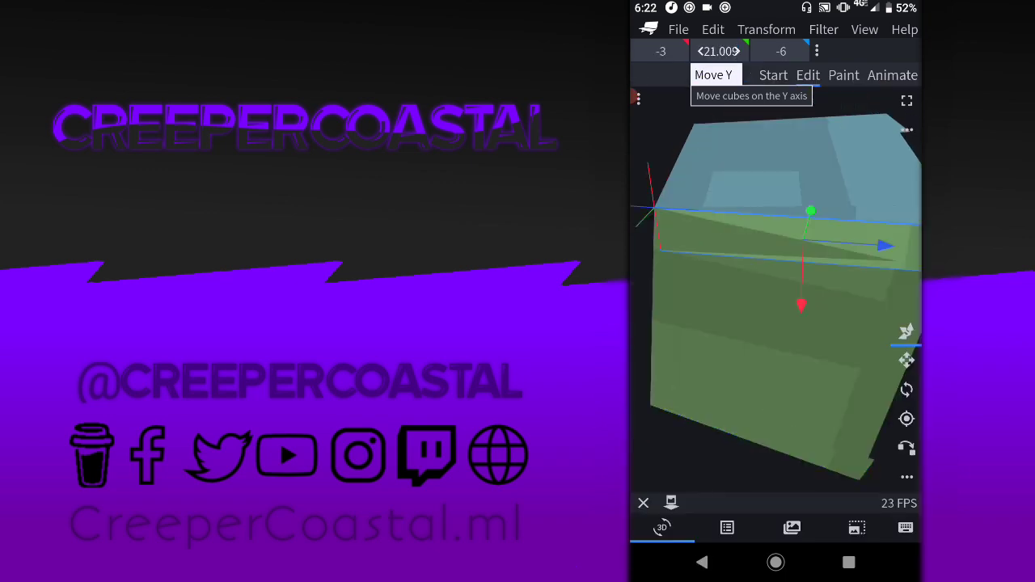
{"action": "left_click_drag", "start_coordinate": [728, 324], "coordinate": [849, 308]}
Tilt the new cube to Z rotation -1.6 and X rotation 9.64
{"action": "left_click", "coordinate": [907, 389]}
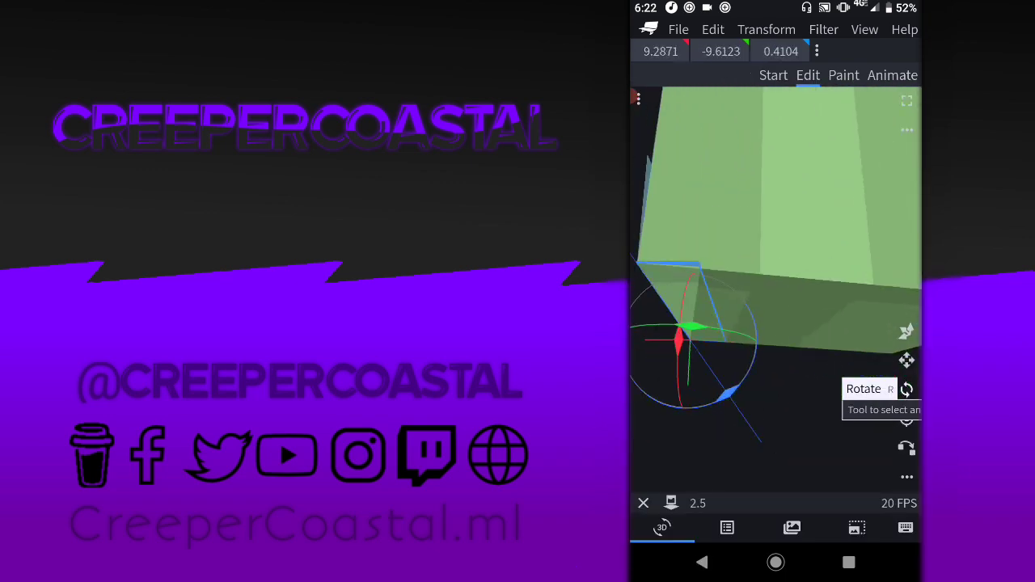
{"action": "left_click", "coordinate": [782, 51]}
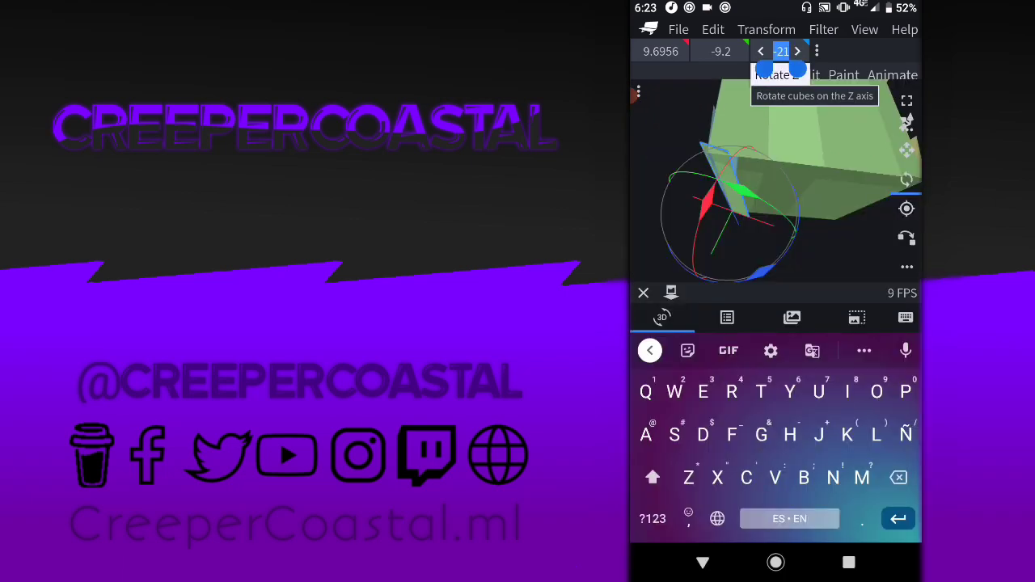
{"action": "type", "text": "-1.8"}
{"action": "key", "text": "Return"}
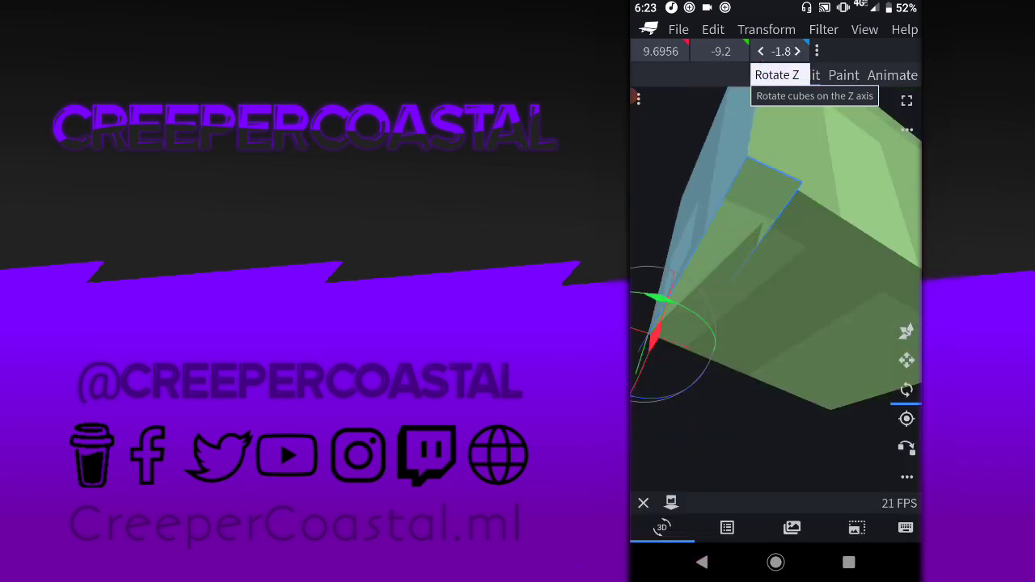
{"action": "left_click", "coordinate": [782, 51]}
{"action": "type", "text": "-1.6"}
{"action": "left_click", "coordinate": [661, 51]}
{"action": "type", "text": "9.5"}
{"action": "key", "text": "Return"}
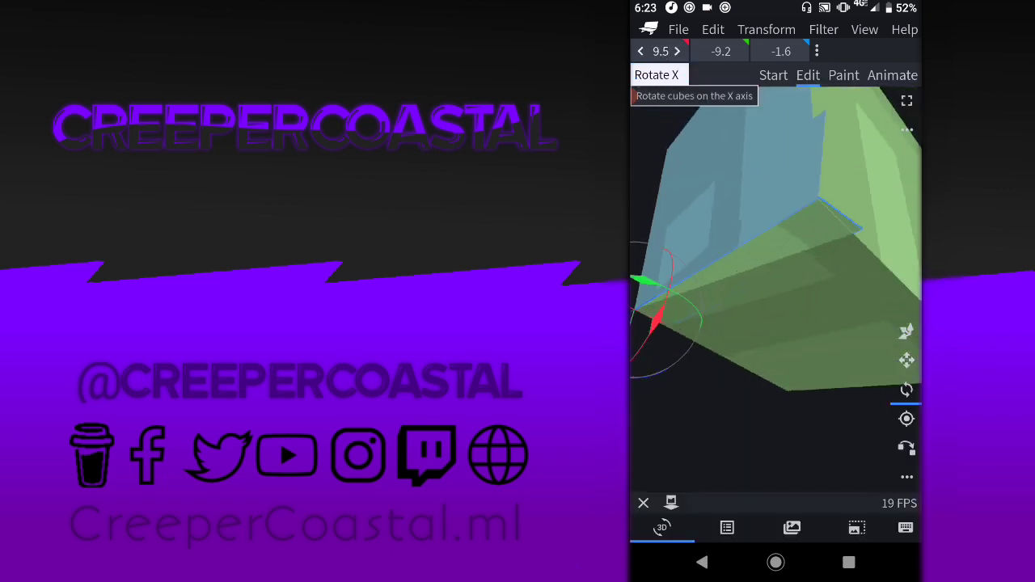
{"action": "left_click", "coordinate": [661, 51]}
{"action": "type", "text": "9.64"}
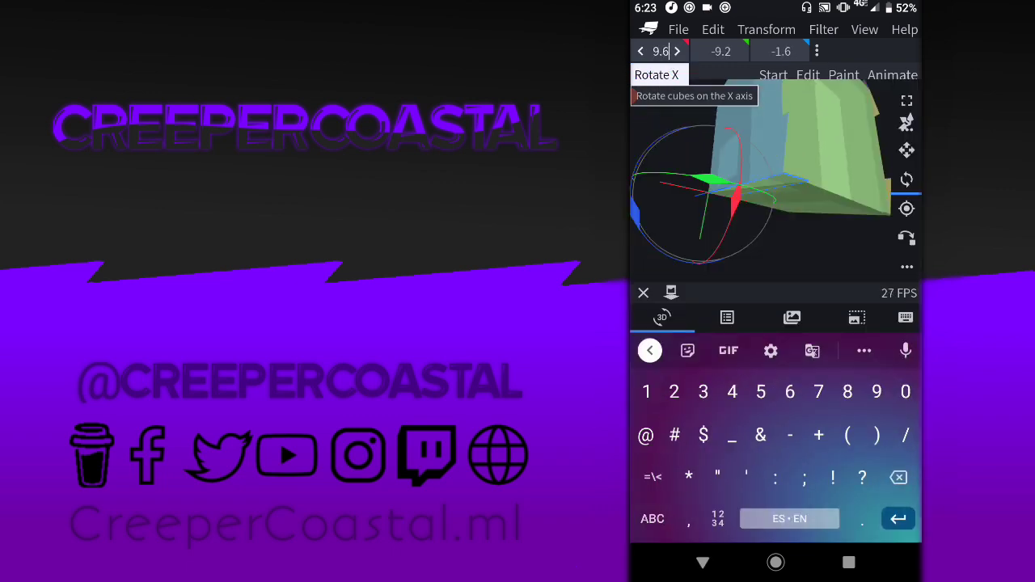
{"action": "key", "text": "Return"}
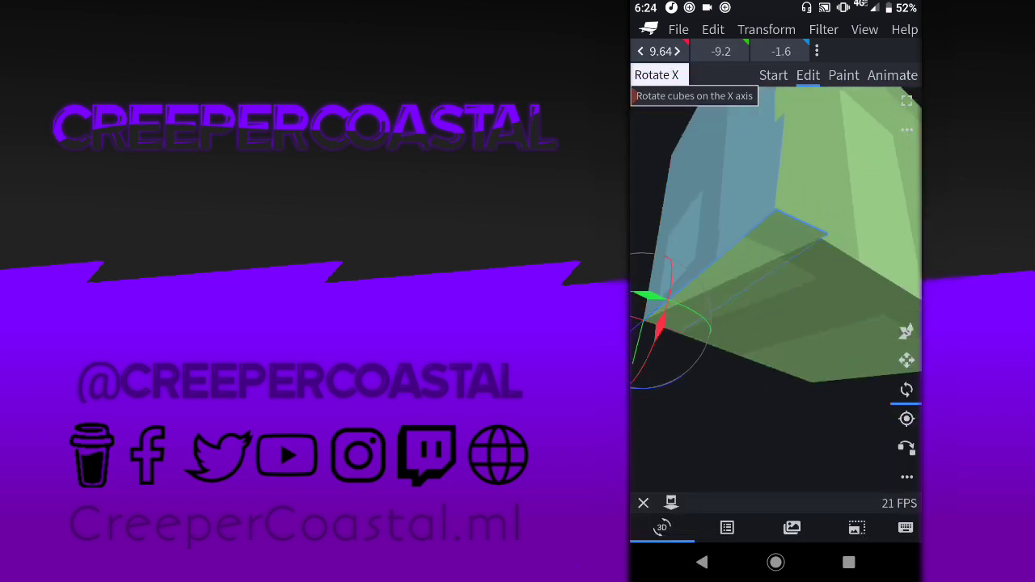
Reset the cube's rotation to 0
{"action": "left_click", "coordinate": [661, 51]}
{"action": "type", "text": "0"}
{"action": "key", "text": "Return"}
Check the Visor Front cube in the Outliner, then recover the unsaved model
{"action": "left_click", "coordinate": [727, 527]}
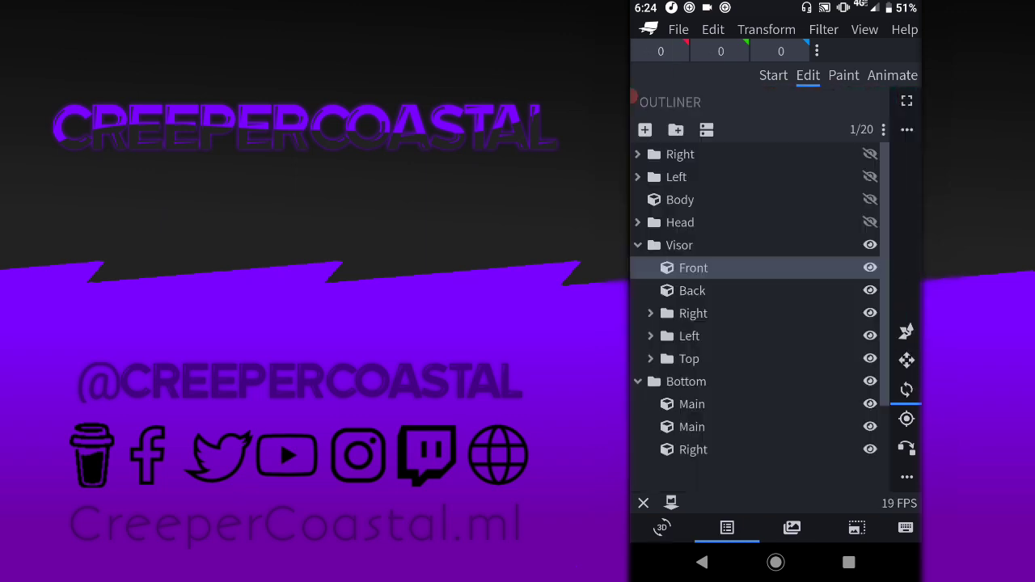
{"action": "left_click", "coordinate": [693, 425]}
{"action": "left_click", "coordinate": [640, 382]}
{"action": "left_click", "coordinate": [661, 527]}
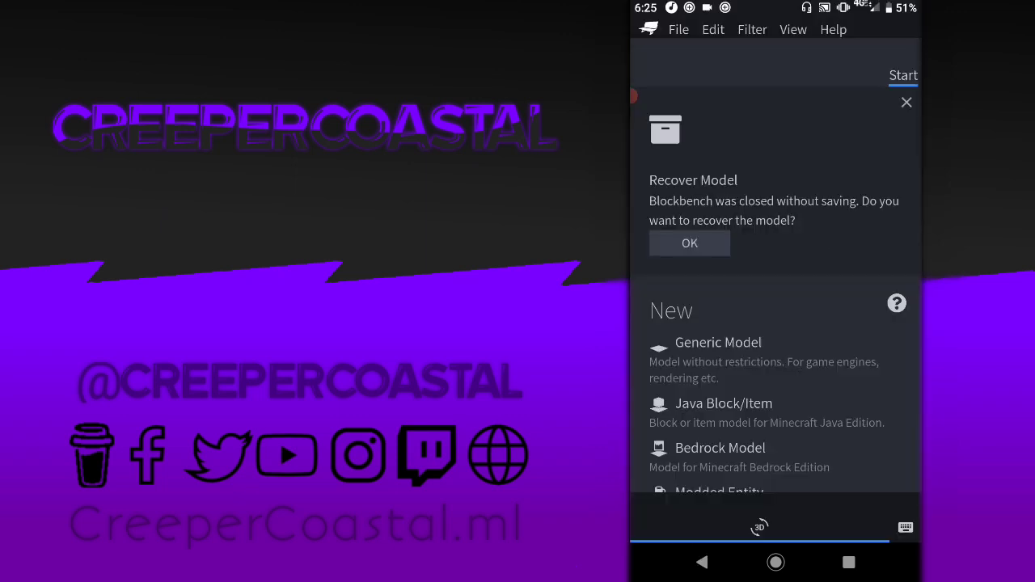
{"action": "left_click", "coordinate": [687, 242]}
Adjust the recovered cube's rotation and set its position to X -3, Y 21
{"action": "left_click", "coordinate": [661, 51]}
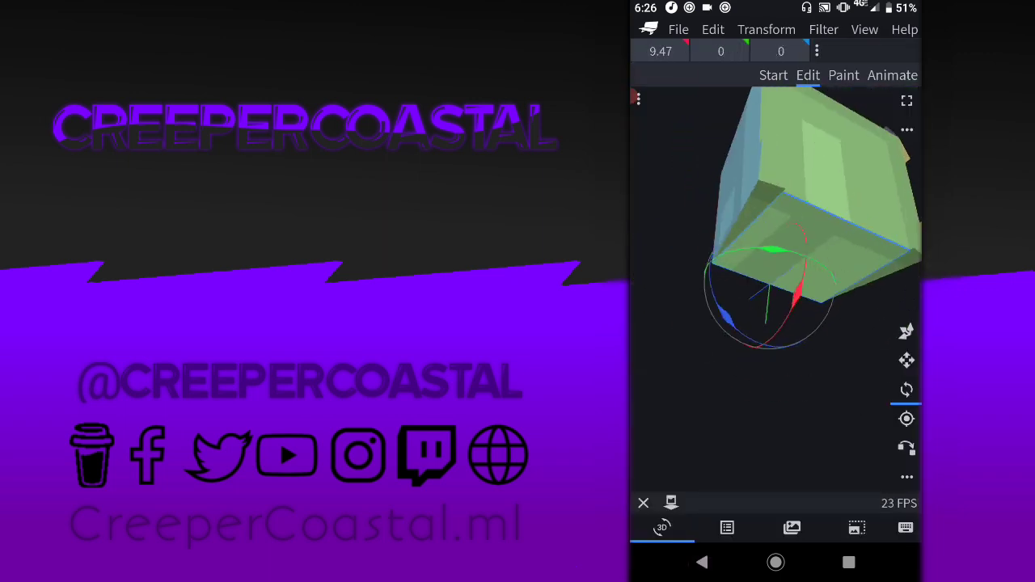
{"action": "scroll", "coordinate": [776, 194], "scroll_direction": "up", "scroll_amount": 3}
{"action": "left_click", "coordinate": [721, 51]}
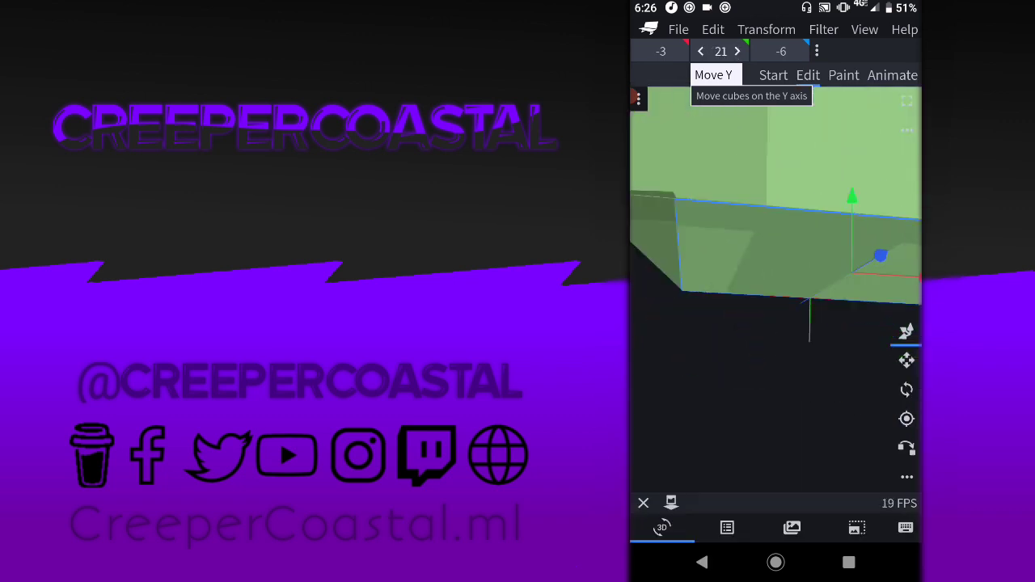
{"action": "left_click", "coordinate": [661, 51]}
{"action": "type", "text": "-3"}
{"action": "key", "text": "Return"}
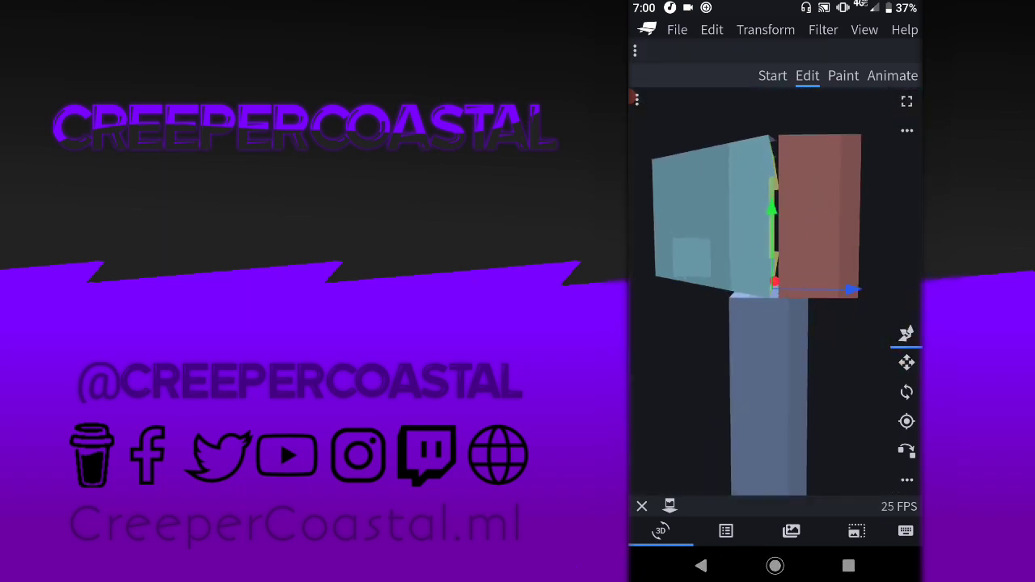
Keep the rail piece's Z position at 0 and return to Edit mode
{"action": "left_click", "coordinate": [906, 362]}
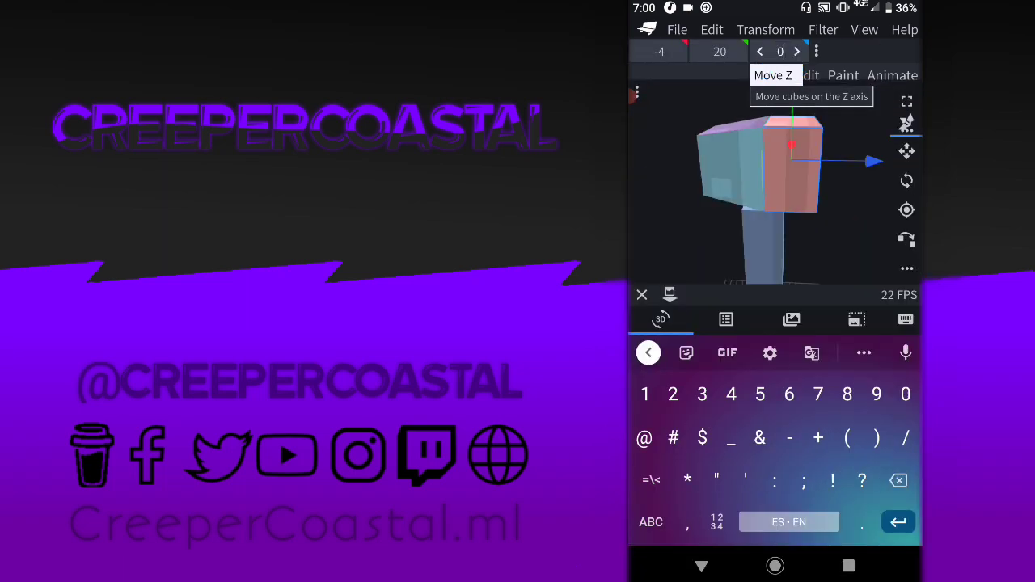
{"action": "key", "text": "2"}
{"action": "key", "text": "1"}
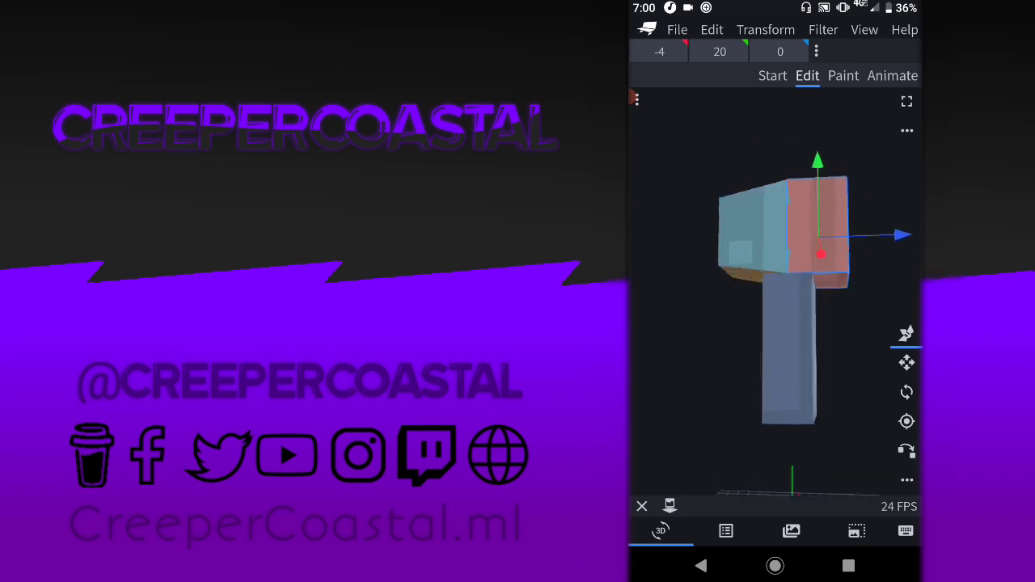
{"action": "left_click", "coordinate": [907, 334]}
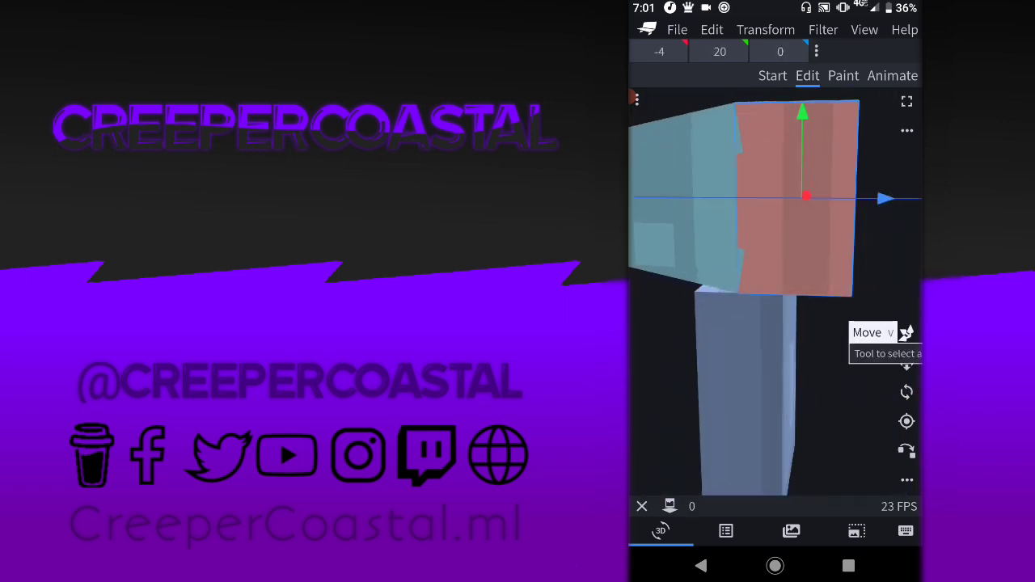
{"action": "left_click", "coordinate": [906, 362]}
{"action": "left_click", "coordinate": [907, 362]}
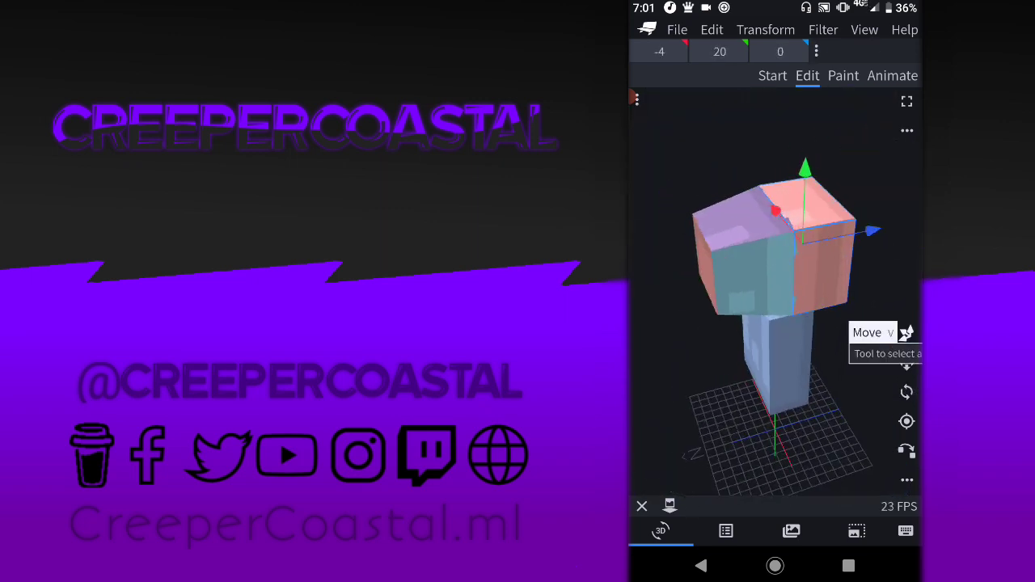
Select the rail piece from the parts list and move it down to Y 19.5
{"action": "left_click", "coordinate": [726, 531]}
{"action": "left_click", "coordinate": [661, 530]}
{"action": "left_click", "coordinate": [907, 363]}
{"action": "left_click", "coordinate": [907, 333]}
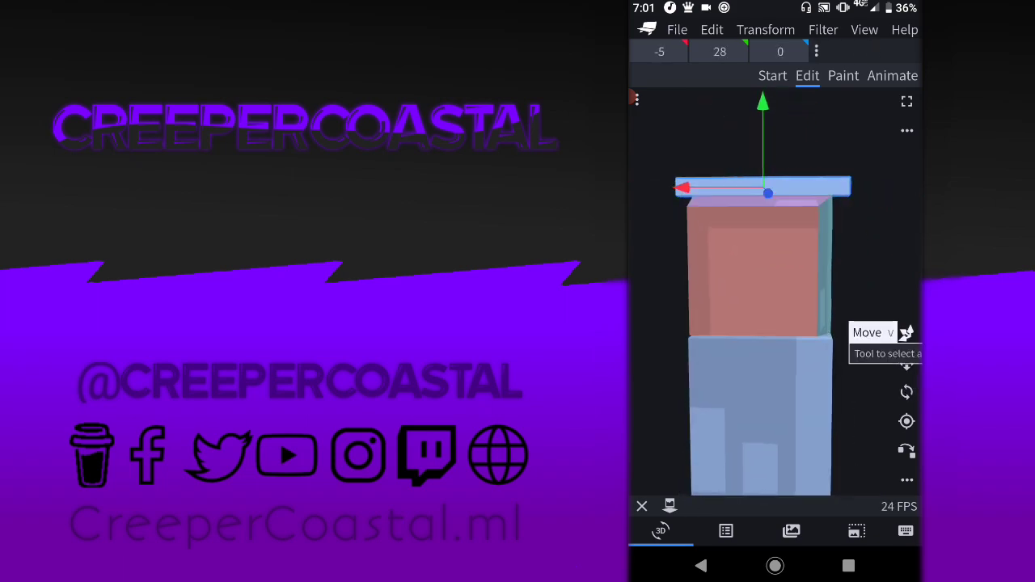
{"action": "left_click_drag", "start_coordinate": [761, 323], "coordinate": [796, 356]}
{"action": "left_click", "coordinate": [906, 333]}
{"action": "left_click", "coordinate": [659, 51]}
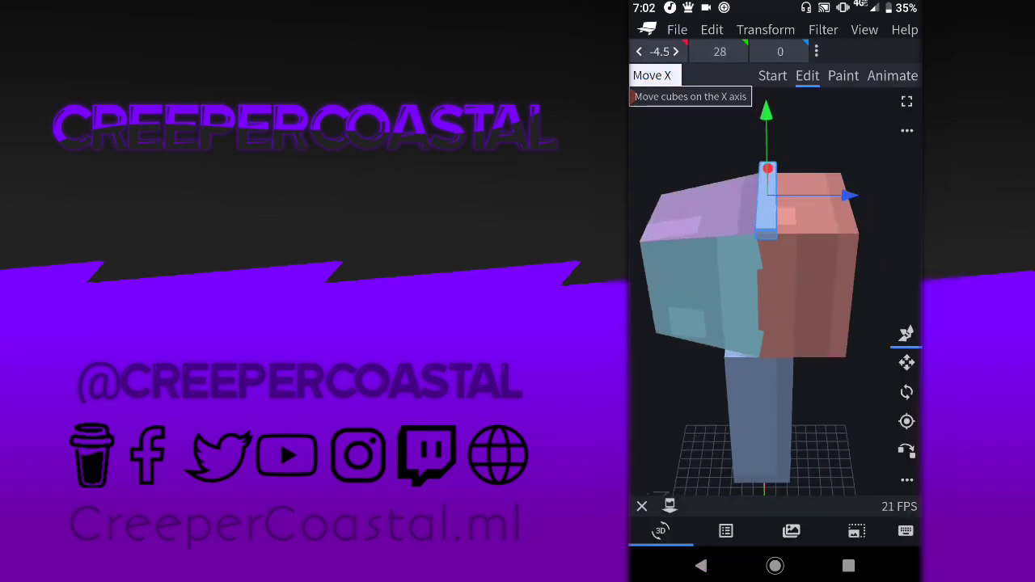
{"action": "left_click", "coordinate": [726, 530]}
{"action": "left_click", "coordinate": [660, 531]}
{"action": "left_click_drag", "start_coordinate": [764, 121], "coordinate": [765, 243]}
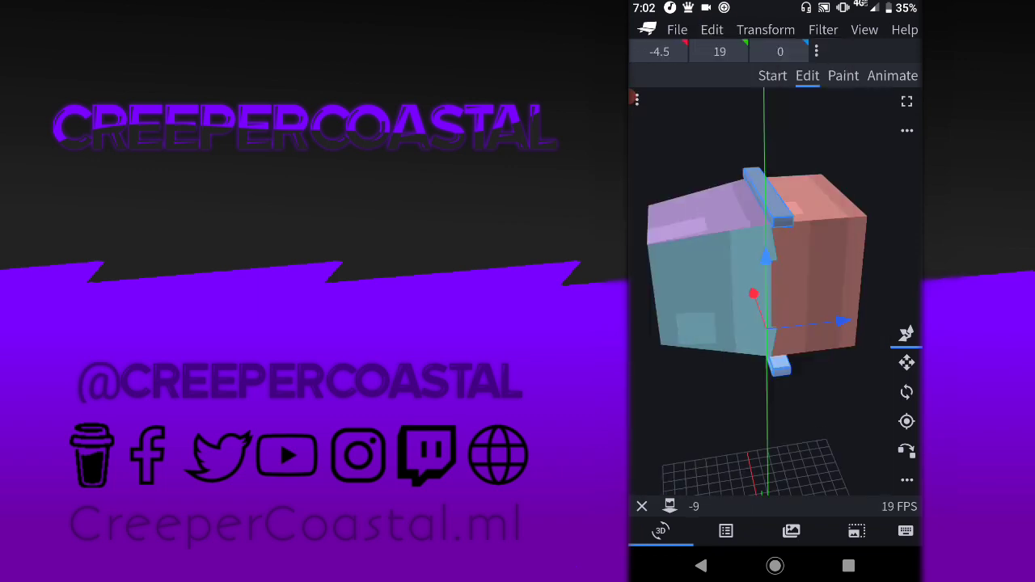
{"action": "left_click_drag", "start_coordinate": [720, 51], "coordinate": [728, 51]}
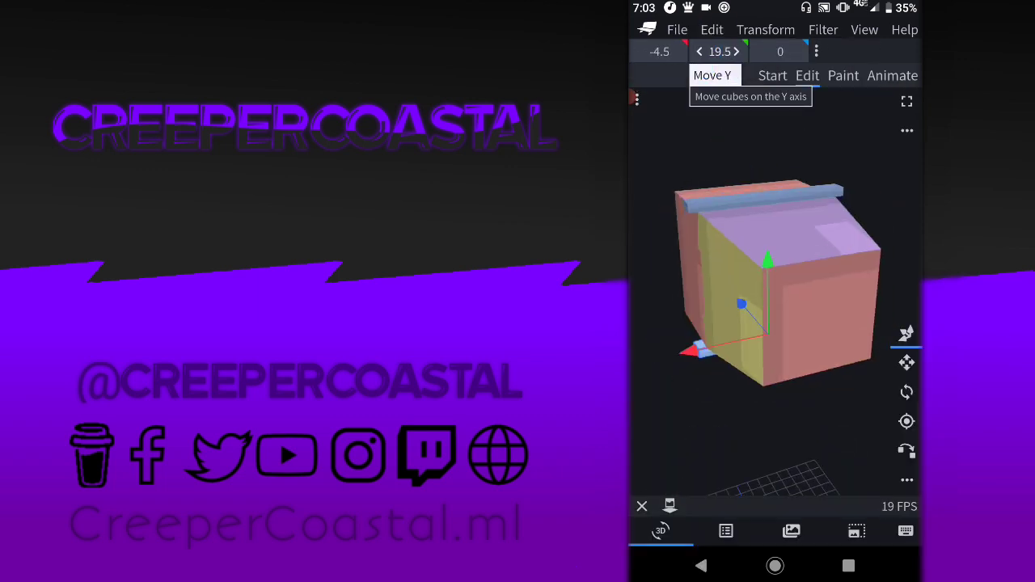
{"action": "mouse_move", "coordinate": [753, 404]}
{"action": "left_mouse_down"}
{"action": "mouse_move", "coordinate": [817, 388]}
{"action": "mouse_move", "coordinate": [776, 405]}
{"action": "left_mouse_up"}
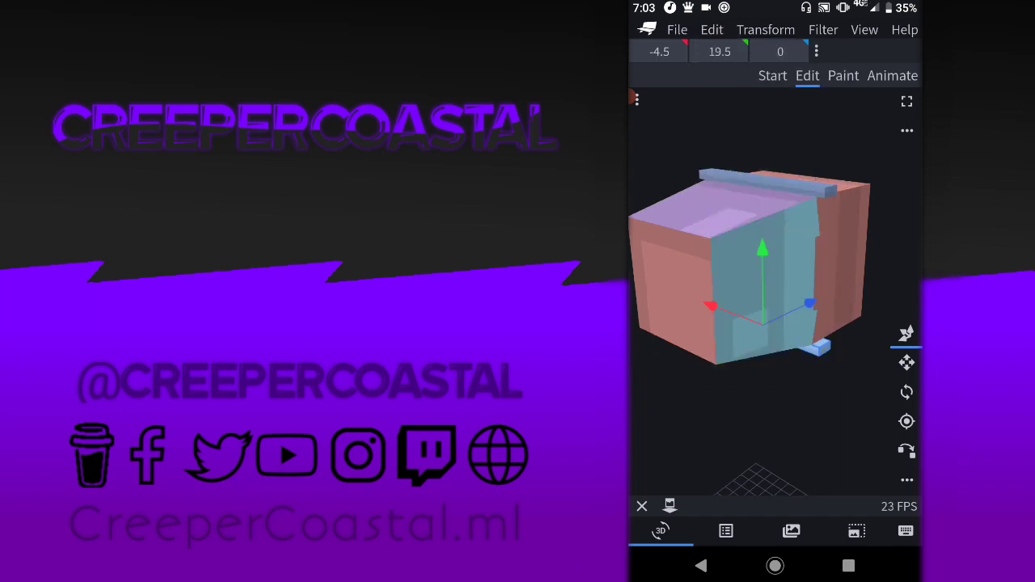
Make the side strip 9 units tall and set its Y position to 20
{"action": "left_click", "coordinate": [720, 51]}
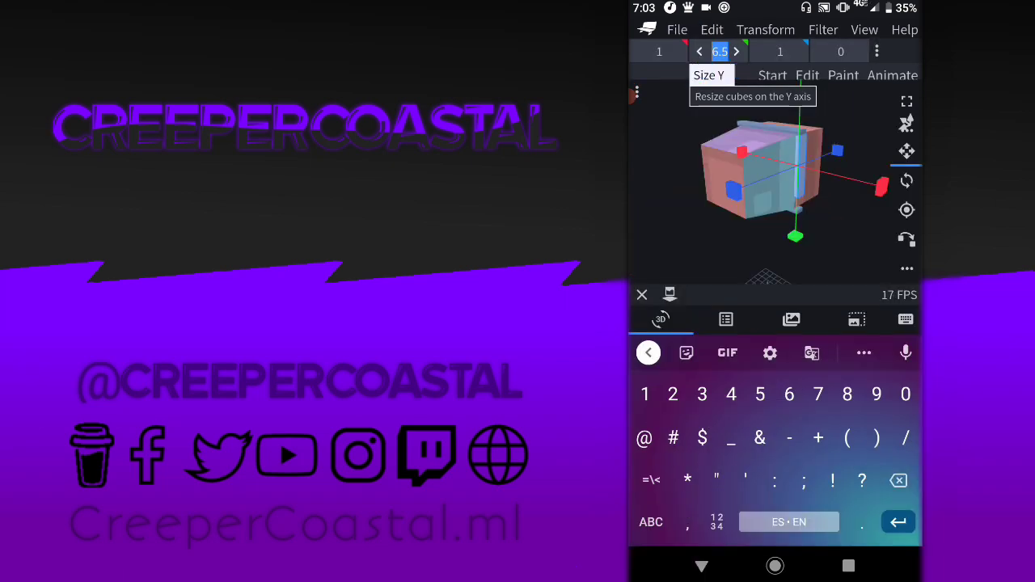
{"action": "type", "text": "9"}
{"action": "key", "text": "Return"}
{"action": "left_click", "coordinate": [720, 51]}
{"action": "type", "text": "20"}
{"action": "key", "text": "Return"}
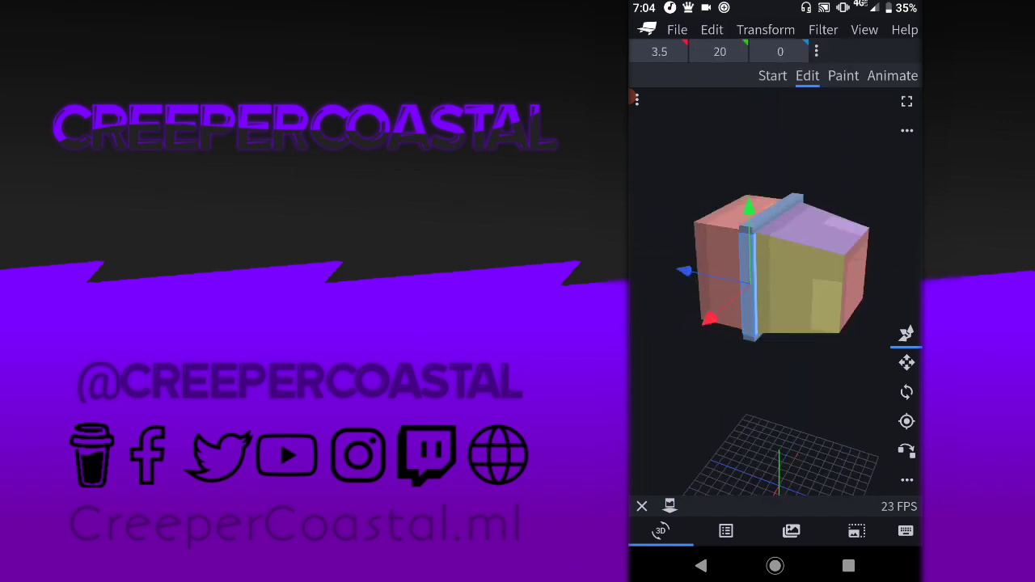
Select the frame-pieces group in the Outliner and raise it to Y 21.5
{"action": "left_click_drag", "start_coordinate": [809, 389], "coordinate": [761, 388]}
{"action": "left_click", "coordinate": [726, 531]}
{"action": "left_click", "coordinate": [670, 243]}
{"action": "left_click", "coordinate": [661, 531]}
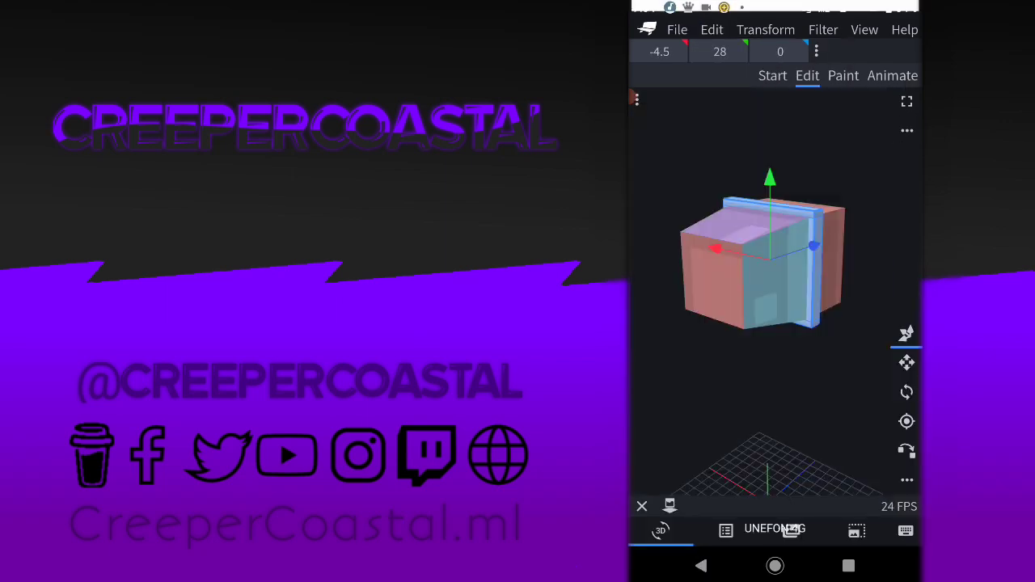
{"action": "left_click_drag", "start_coordinate": [775, 4], "coordinate": [775, 323]}
{"action": "left_click_drag", "start_coordinate": [774, 486], "coordinate": [775, 81]}
{"action": "left_click_drag", "start_coordinate": [770, 178], "coordinate": [770, 129]}
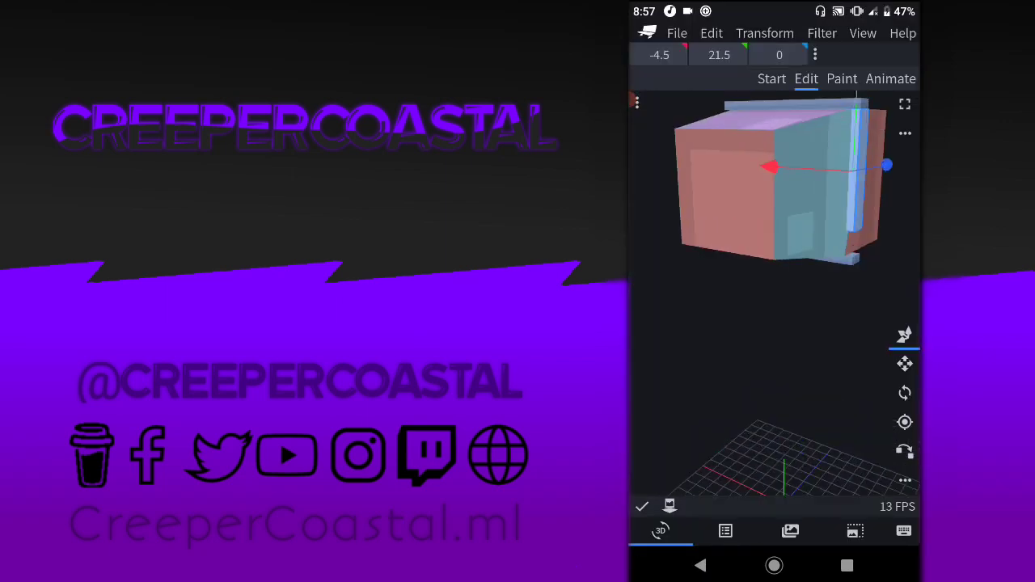
Try setting the side bar's Y position to 24.5, then undo the move
{"action": "left_click_drag", "start_coordinate": [856, 113], "coordinate": [856, 89]}
{"action": "left_click", "coordinate": [720, 55]}
{"action": "key", "text": "Return"}
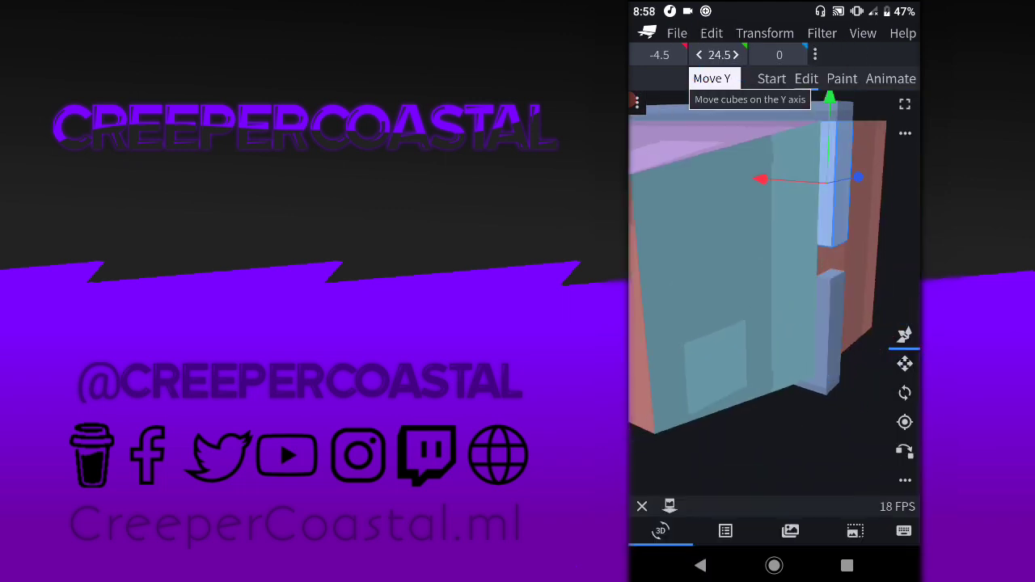
{"action": "left_click", "coordinate": [905, 334]}
{"action": "left_click", "coordinate": [712, 33]}
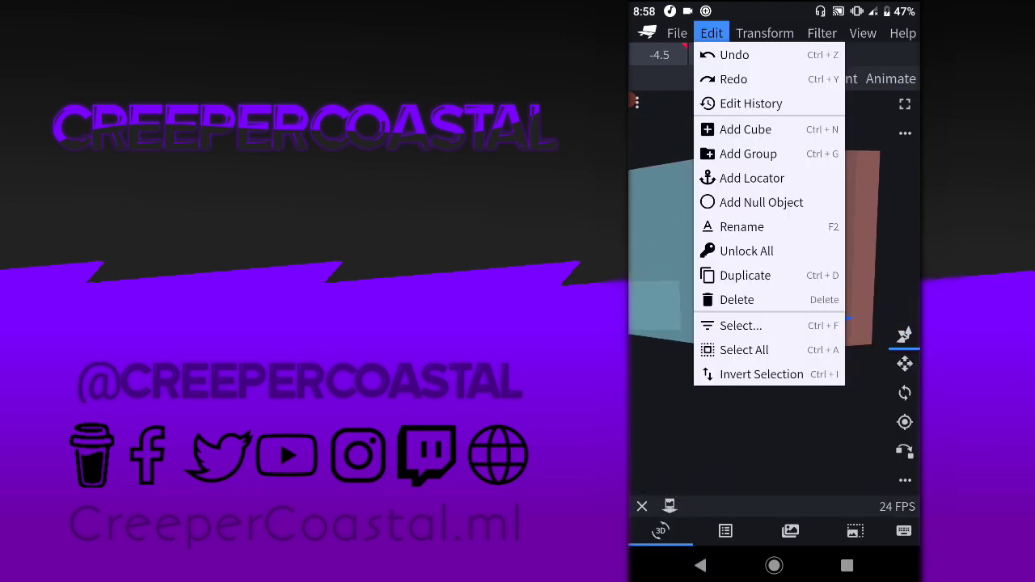
{"action": "left_click", "coordinate": [905, 363]}
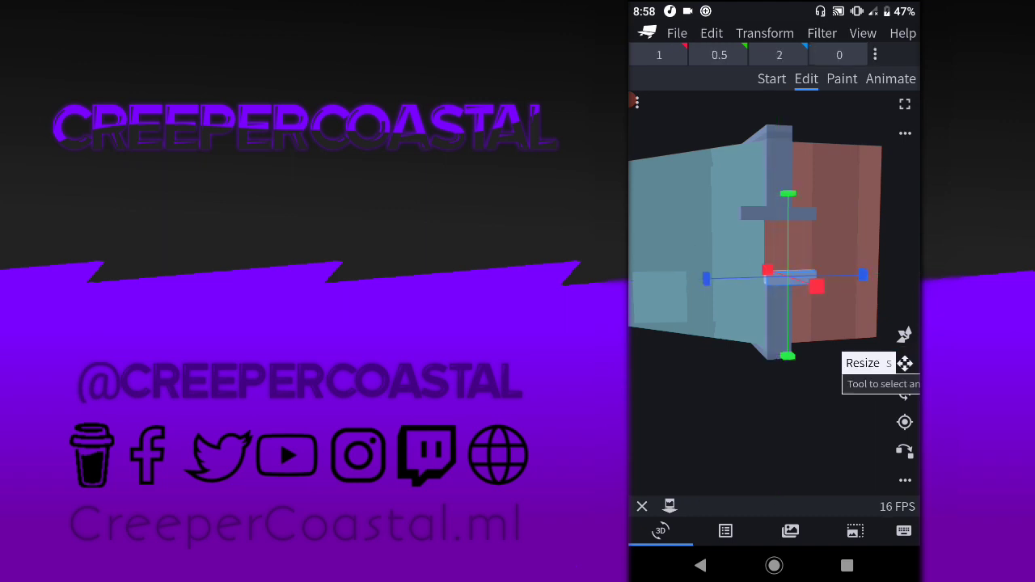
Duplicate the bar and lower the copy to Y 23
{"action": "left_click", "coordinate": [712, 33]}
{"action": "left_click", "coordinate": [725, 275]}
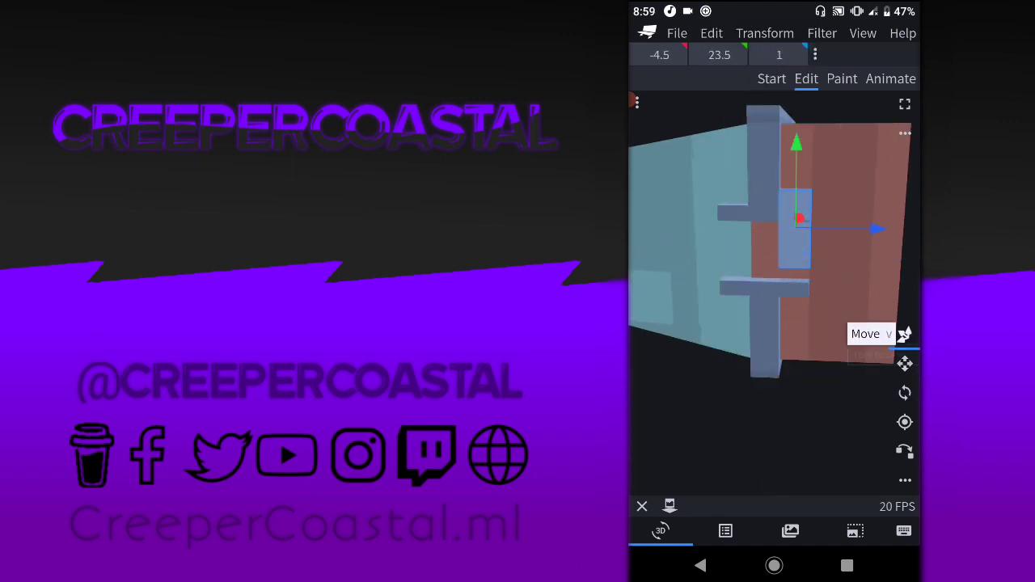
{"action": "left_click", "coordinate": [905, 363]}
{"action": "left_click", "coordinate": [905, 334]}
{"action": "left_click", "coordinate": [905, 364]}
{"action": "left_click", "coordinate": [720, 54]}
{"action": "left_click", "coordinate": [906, 334]}
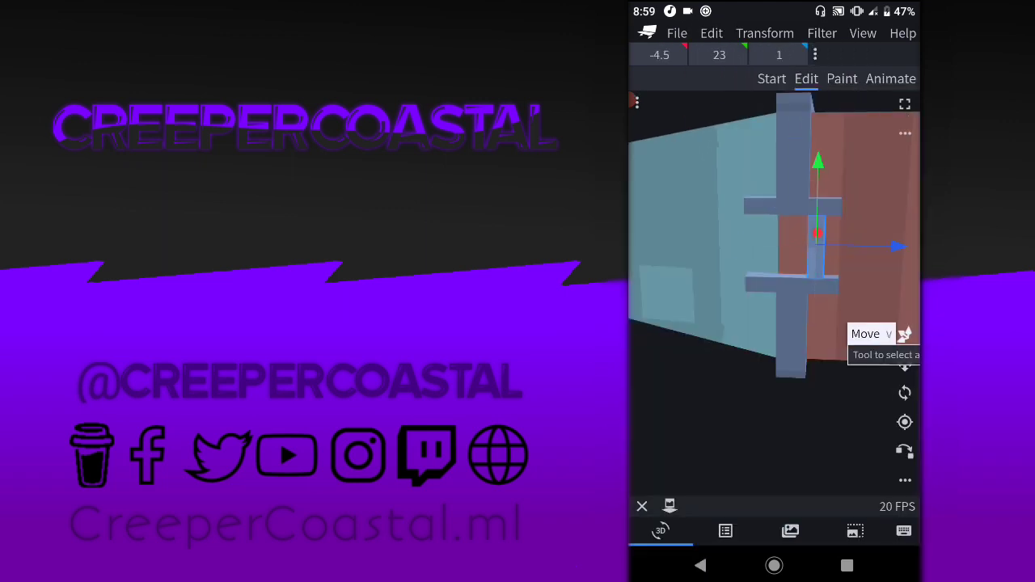
{"action": "left_click", "coordinate": [905, 334]}
Set the copied bar's Z position to 0
{"action": "left_click", "coordinate": [780, 54]}
{"action": "key", "text": "Return"}
{"action": "left_click", "coordinate": [779, 54]}
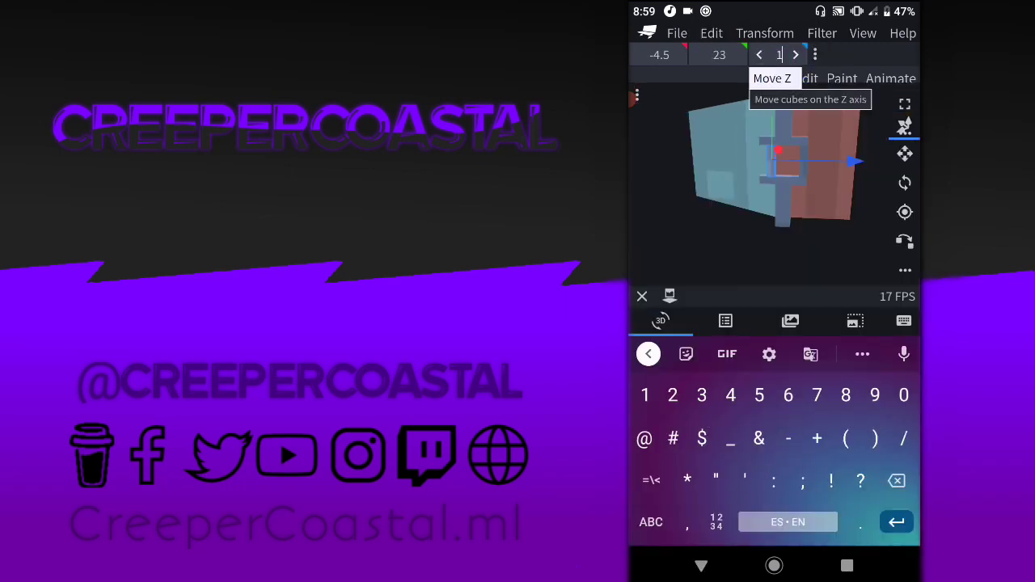
{"action": "type", "text": "0"}
{"action": "key", "text": "Return"}
Select the small cube beside the head and set its Z position to -0.5
{"action": "left_click_drag", "start_coordinate": [728, 242], "coordinate": [809, 259]}
{"action": "left_click", "coordinate": [809, 320]}
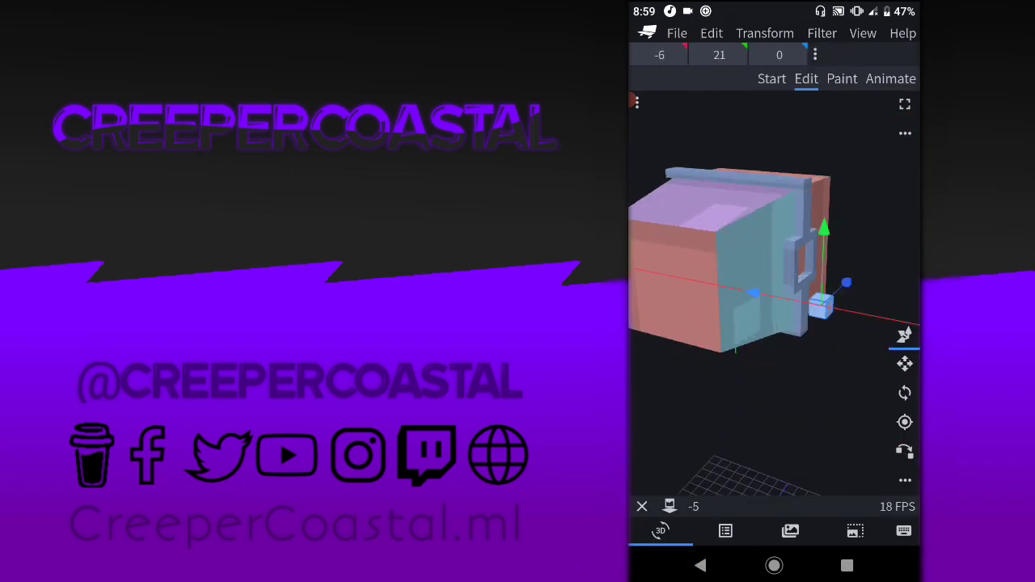
{"action": "left_click_drag", "start_coordinate": [728, 284], "coordinate": [809, 275]}
{"action": "left_click_drag", "start_coordinate": [728, 243], "coordinate": [809, 259]}
{"action": "left_click", "coordinate": [905, 334]}
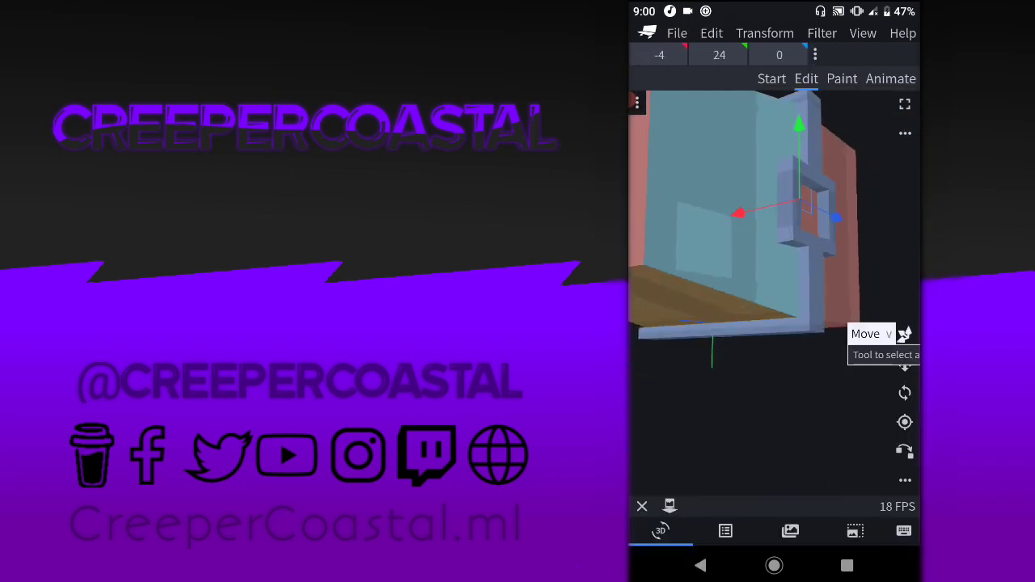
{"action": "left_click_drag", "start_coordinate": [728, 242], "coordinate": [809, 259]}
{"action": "left_click", "coordinate": [780, 54]}
{"action": "type", "text": "-0.5"}
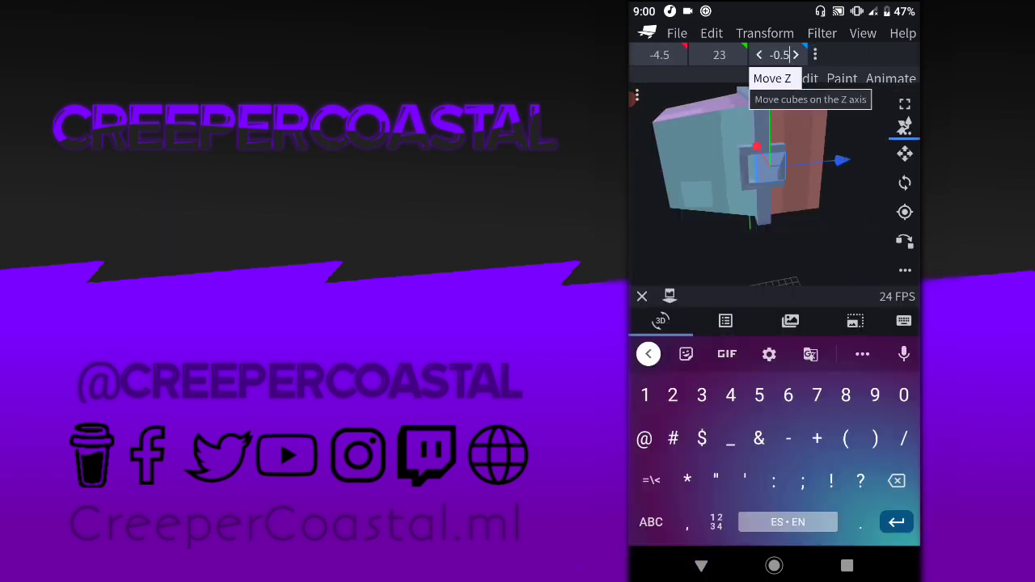
{"action": "key", "text": "Return"}
Nudge the frame piece's X position to -4.4 and select the next ear-frame piece
{"action": "left_click_drag", "start_coordinate": [728, 243], "coordinate": [809, 259]}
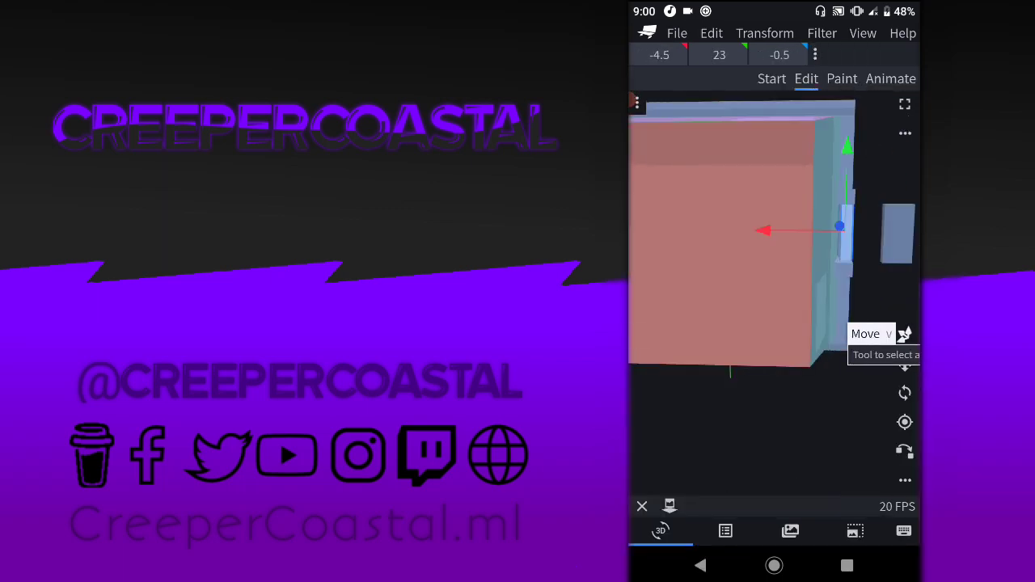
{"action": "left_click", "coordinate": [660, 54]}
{"action": "left_click", "coordinate": [639, 55]}
{"action": "left_click", "coordinate": [640, 54]}
{"action": "left_click_drag", "start_coordinate": [728, 243], "coordinate": [809, 258]}
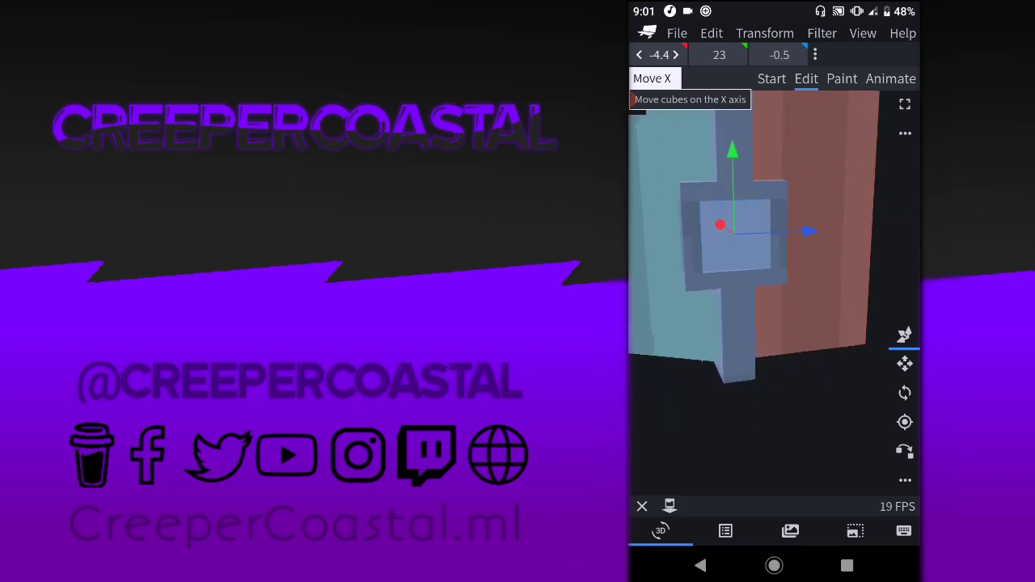
{"action": "right_click", "coordinate": [647, 251]}
{"action": "mouse_move", "coordinate": [728, 242]}
{"action": "left_mouse_down"}
{"action": "mouse_move", "coordinate": [809, 258]}
{"action": "mouse_move", "coordinate": [777, 259]}
{"action": "left_mouse_up"}
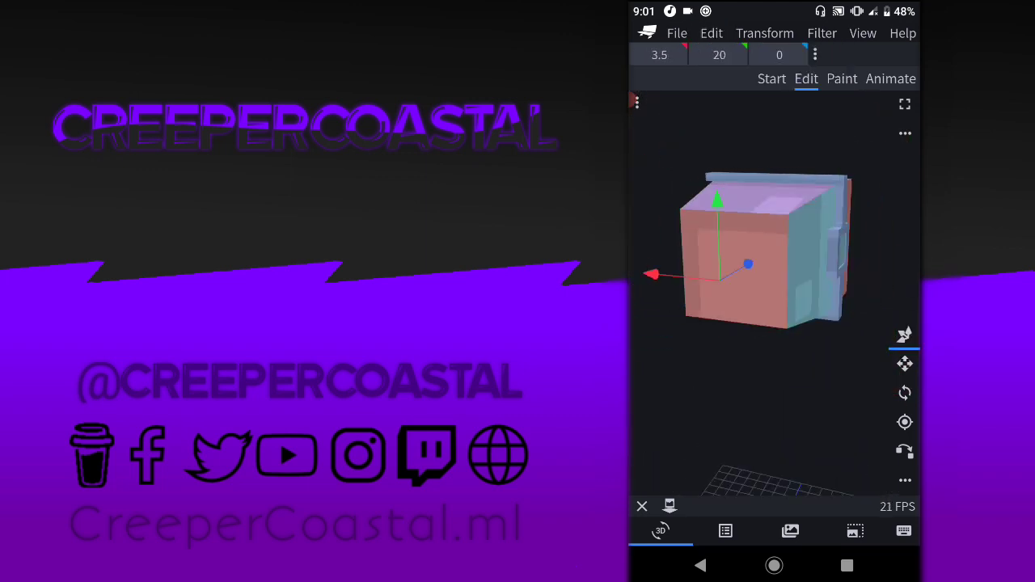
Raise the selected piece up the opposite side of the head
{"action": "left_click_drag", "start_coordinate": [717, 201], "coordinate": [715, 113]}
{"action": "left_click_drag", "start_coordinate": [777, 243], "coordinate": [720, 267]}
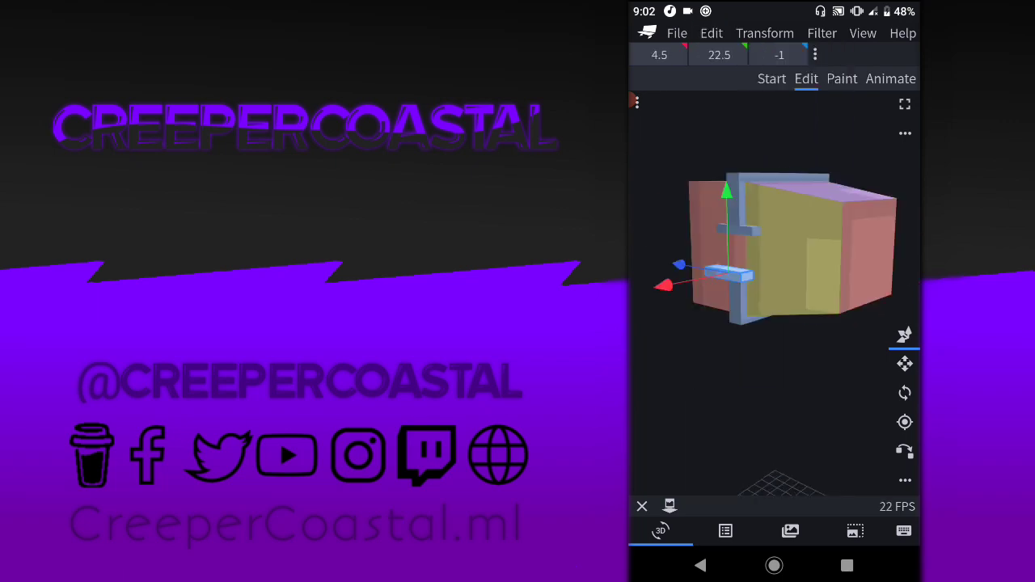
{"action": "mouse_move", "coordinate": [776, 242]}
{"action": "left_mouse_down"}
{"action": "mouse_move", "coordinate": [712, 259]}
{"action": "mouse_move", "coordinate": [793, 243]}
{"action": "mouse_move", "coordinate": [728, 267]}
{"action": "mouse_move", "coordinate": [777, 243]}
{"action": "left_mouse_up"}
{"action": "scroll", "coordinate": [774, 291], "scroll_direction": "up", "scroll_amount": 3}
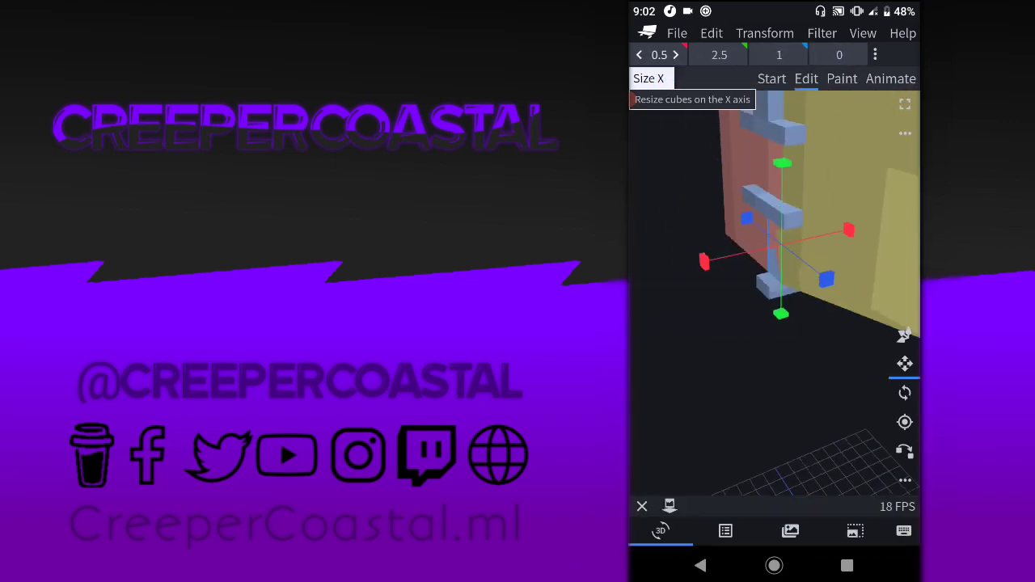
{"action": "left_click_drag", "start_coordinate": [683, 227], "coordinate": [691, 263]}
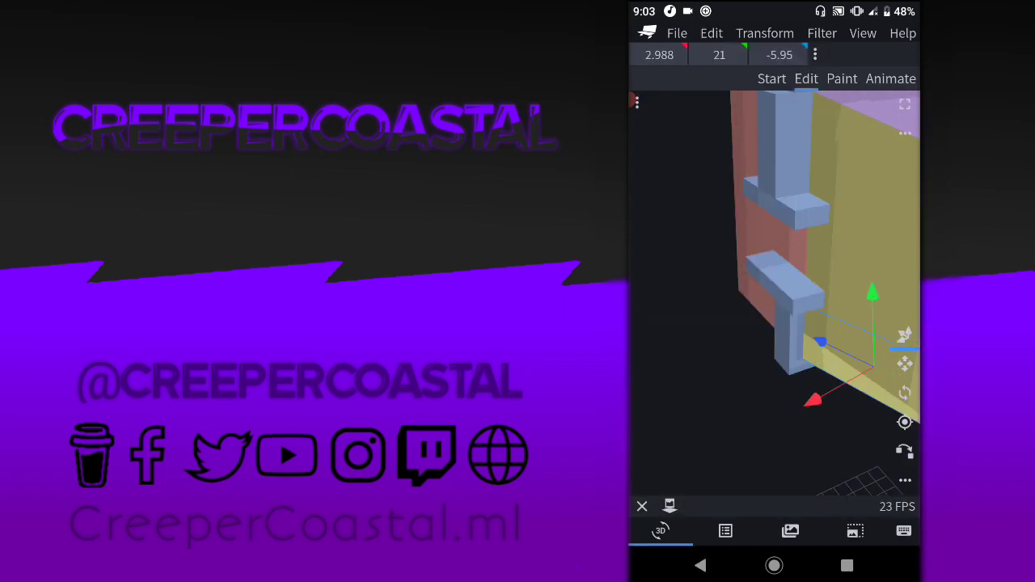
Resize the frame bar to 0.5 wide, then set its X size back to 1
{"action": "left_click", "coordinate": [906, 364]}
{"action": "left_click_drag", "start_coordinate": [784, 233], "coordinate": [773, 235]}
{"action": "mouse_move", "coordinate": [777, 284]}
{"action": "left_mouse_down"}
{"action": "mouse_move", "coordinate": [696, 307]}
{"action": "mouse_move", "coordinate": [744, 291]}
{"action": "mouse_move", "coordinate": [776, 259]}
{"action": "left_mouse_up"}
{"action": "left_click", "coordinate": [660, 55]}
{"action": "left_click_drag", "start_coordinate": [659, 54], "coordinate": [680, 55]}
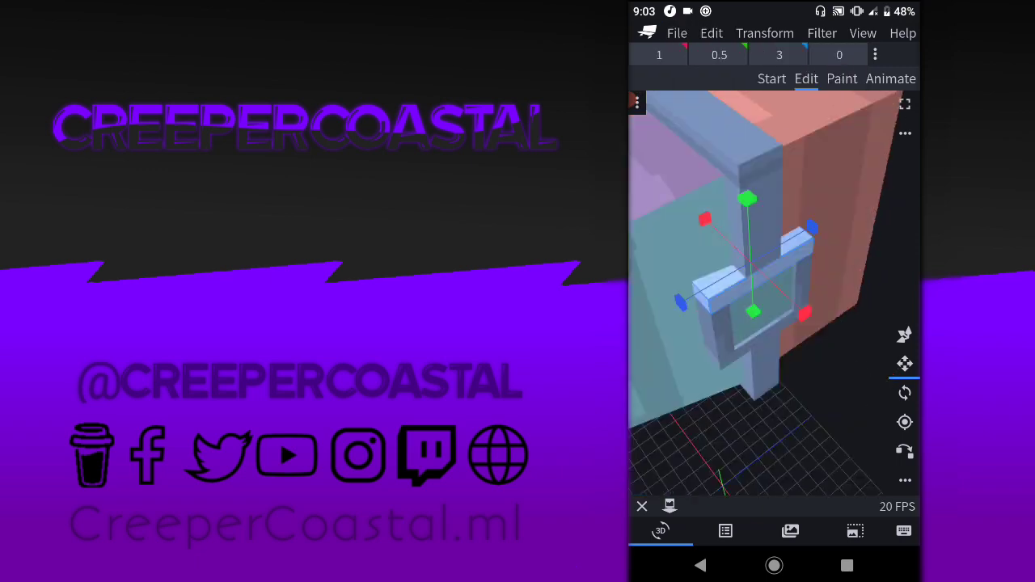
{"action": "mouse_move", "coordinate": [728, 283]}
{"action": "left_mouse_down"}
{"action": "mouse_move", "coordinate": [769, 267]}
{"action": "mouse_move", "coordinate": [728, 307]}
{"action": "mouse_move", "coordinate": [769, 267]}
{"action": "mouse_move", "coordinate": [728, 242]}
{"action": "left_mouse_up"}
{"action": "left_click", "coordinate": [659, 54]}
Select the inner panel and set its X position so the frame sits at 4, 23, -0.5
{"action": "left_click", "coordinate": [904, 334]}
{"action": "mouse_move", "coordinate": [768, 283]}
{"action": "left_mouse_down"}
{"action": "mouse_move", "coordinate": [728, 267]}
{"action": "mouse_move", "coordinate": [753, 243]}
{"action": "left_mouse_up"}
{"action": "left_click", "coordinate": [904, 363]}
{"action": "left_click", "coordinate": [660, 54]}
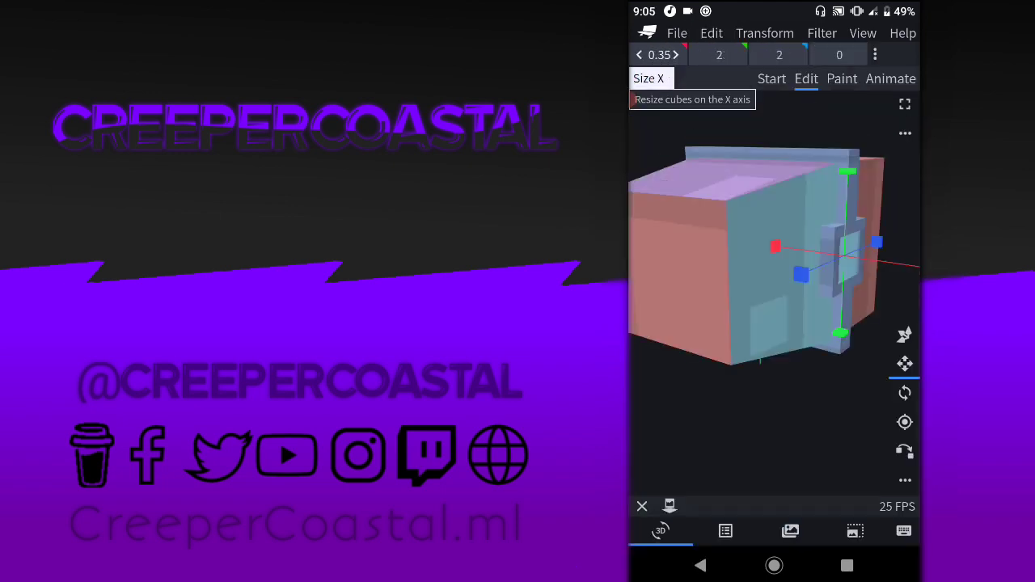
{"action": "left_click", "coordinate": [660, 55]}
{"action": "mouse_move", "coordinate": [769, 283]}
{"action": "left_mouse_down"}
{"action": "mouse_move", "coordinate": [728, 267]}
{"action": "mouse_move", "coordinate": [752, 243]}
{"action": "left_mouse_up"}
{"action": "left_click", "coordinate": [904, 334]}
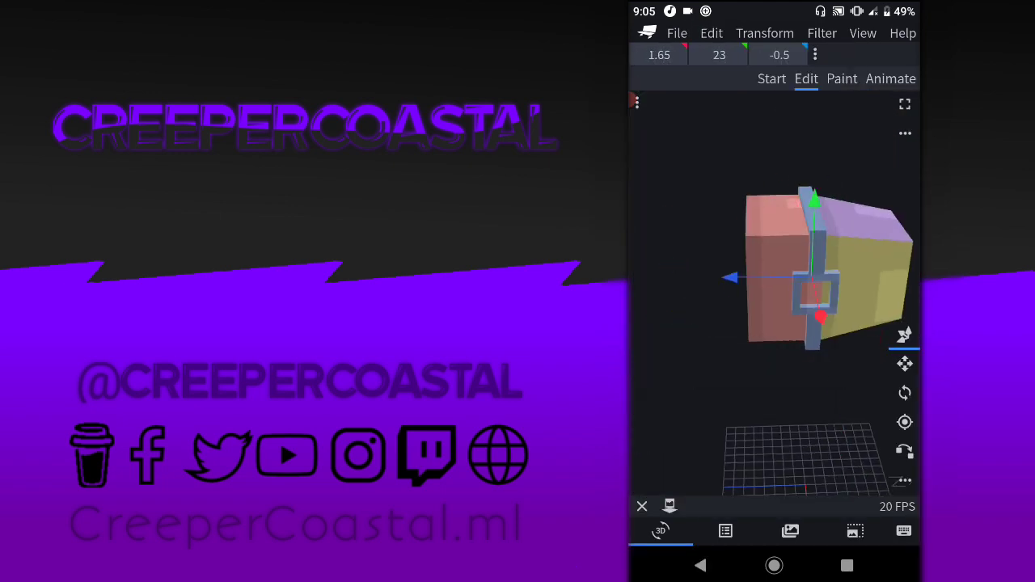
{"action": "left_click", "coordinate": [659, 55]}
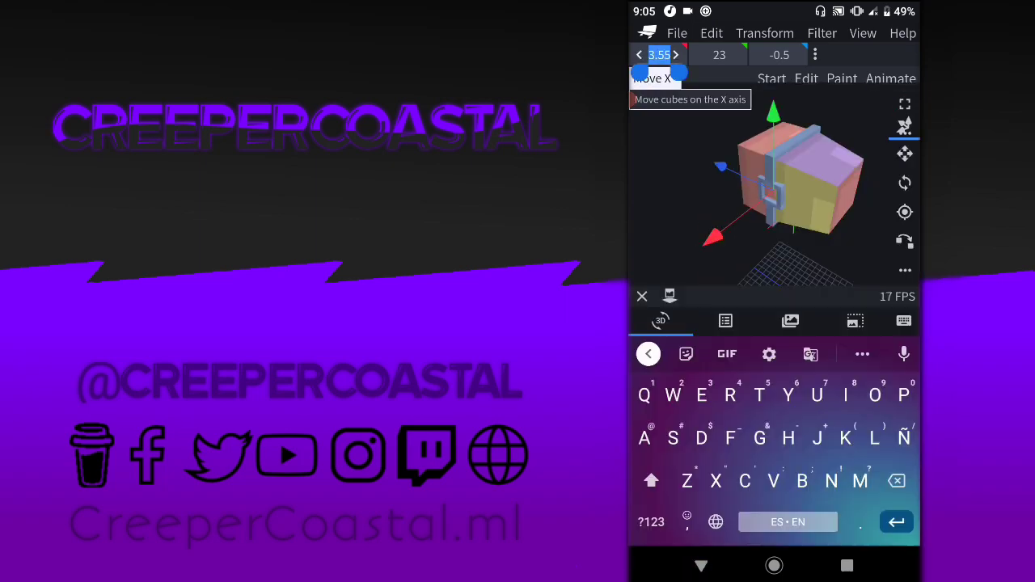
{"action": "key", "text": "Return"}
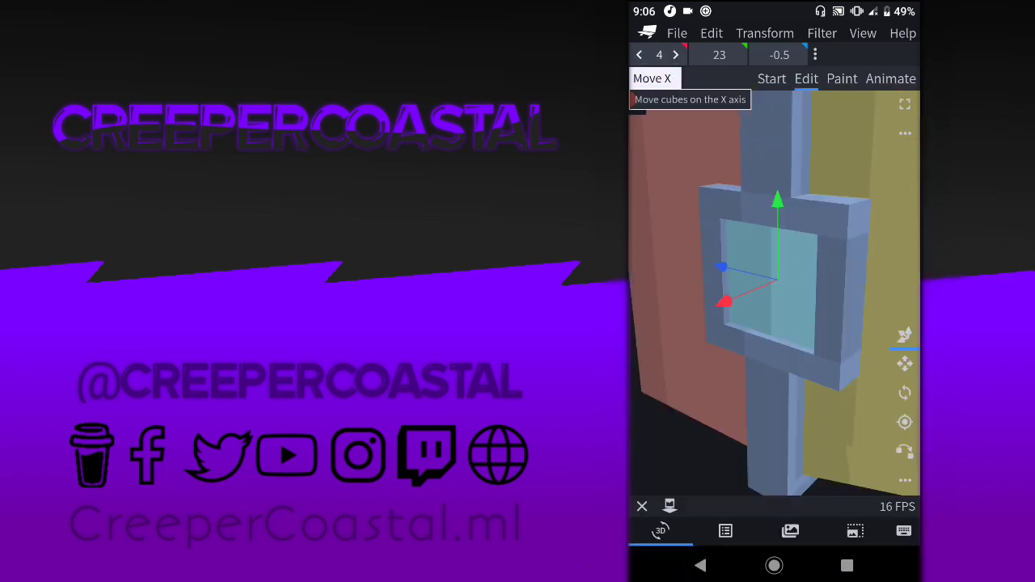
Expand the Left and Right groups and delete the unneeded child element
{"action": "left_click", "coordinate": [726, 531]}
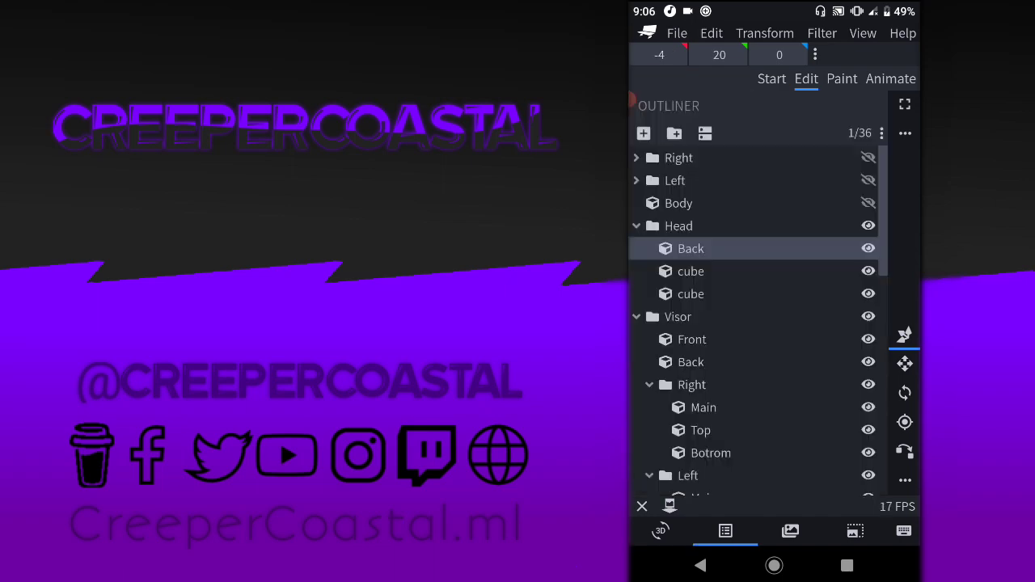
{"action": "left_click", "coordinate": [675, 181]}
{"action": "left_click", "coordinate": [712, 33]}
{"action": "left_click", "coordinate": [736, 300]}
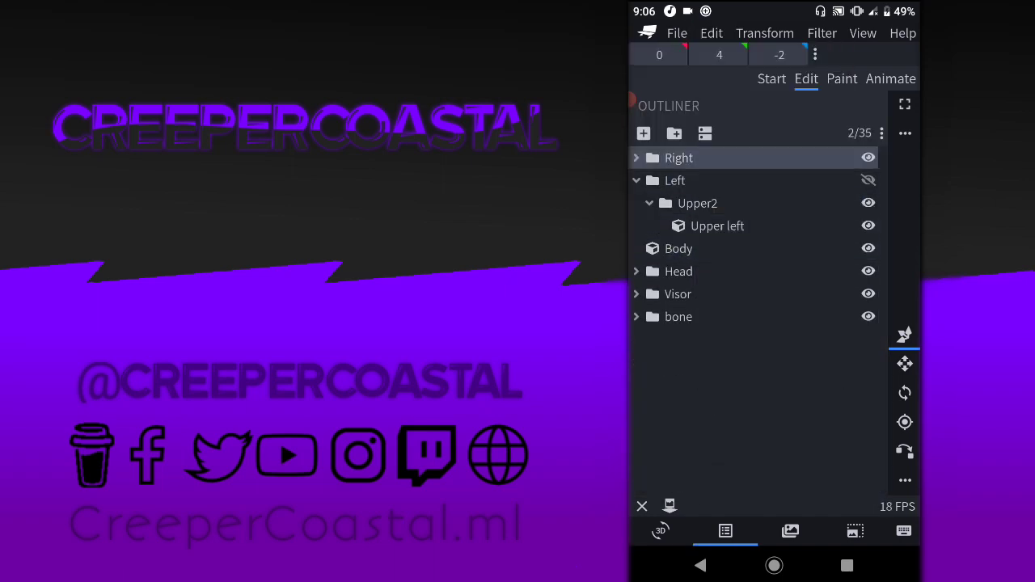
{"action": "left_click", "coordinate": [678, 157]}
{"action": "left_click", "coordinate": [712, 33]}
{"action": "left_click", "coordinate": [737, 299]}
Add a new cube and resize it to 4 × 1 × 1
{"action": "left_click", "coordinate": [712, 33]}
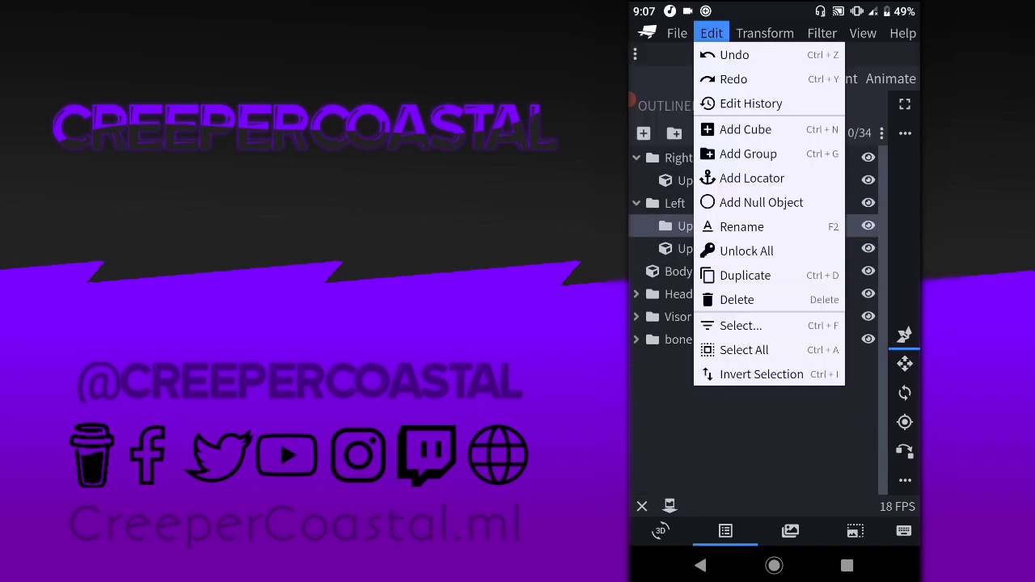
{"action": "left_click", "coordinate": [661, 531]}
{"action": "left_click", "coordinate": [905, 363]}
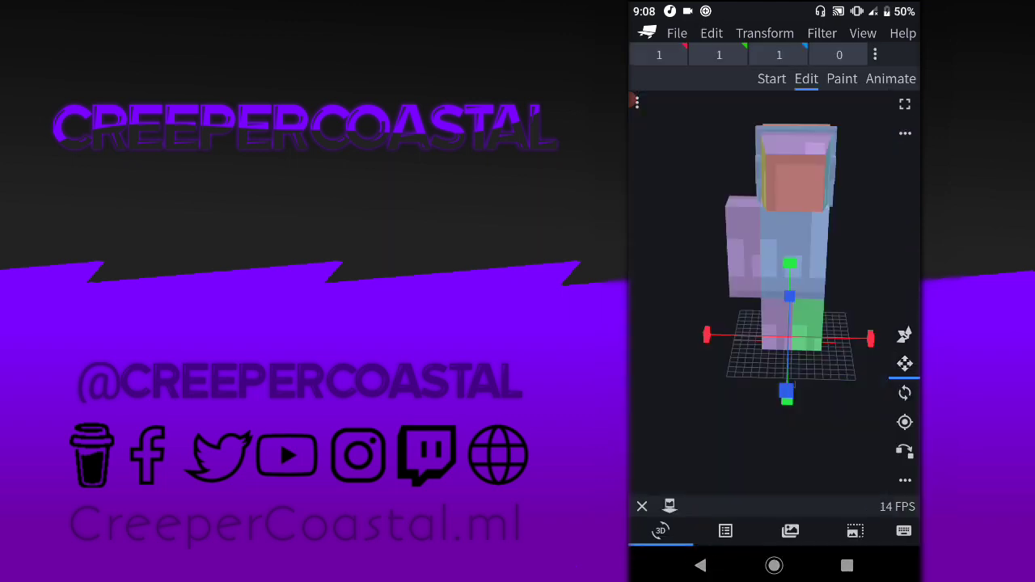
{"action": "left_click", "coordinate": [905, 363]}
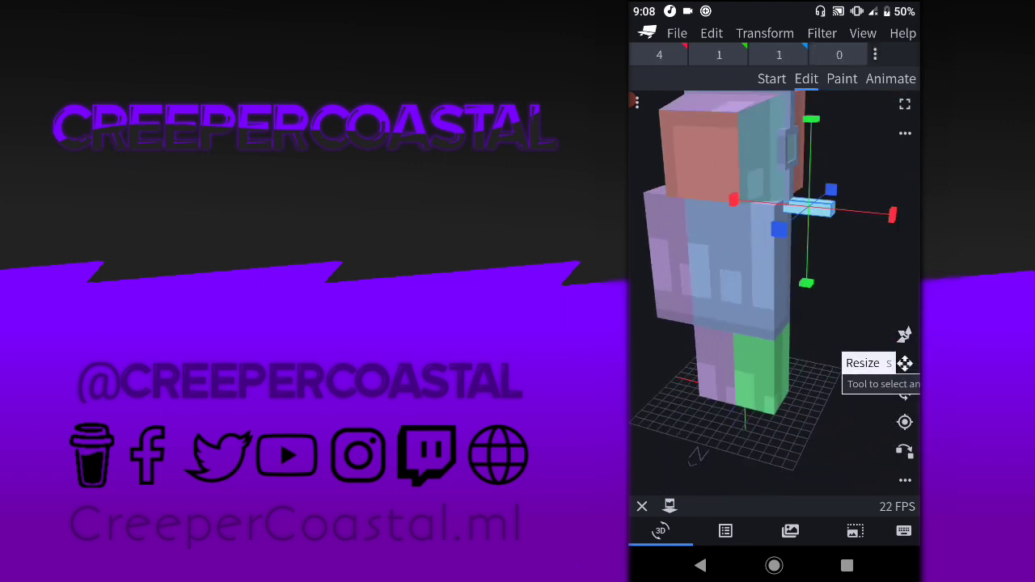
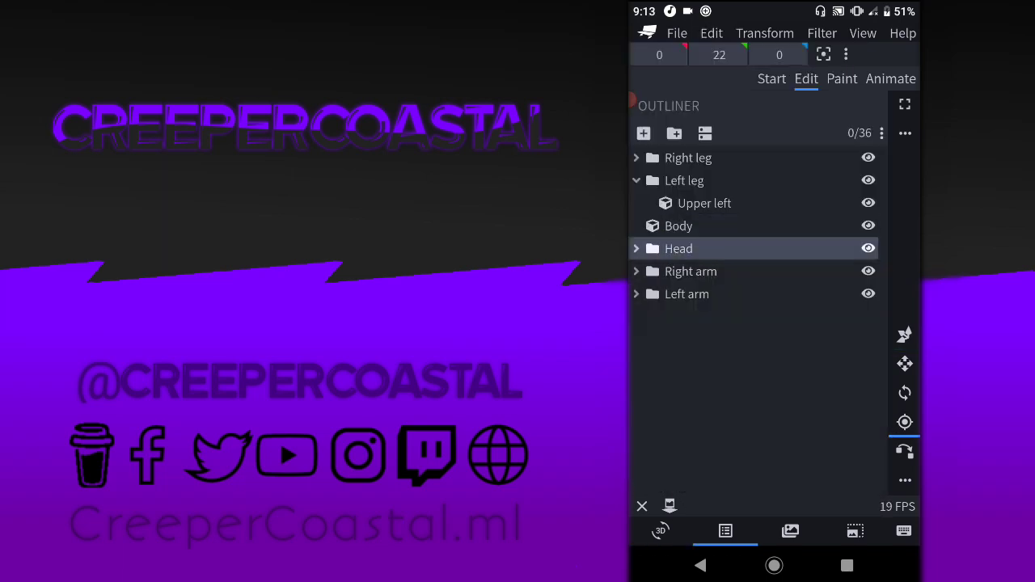
Inspect the positions of the Head group, a body cube and the green leg cube in the 3D view
{"action": "left_click", "coordinate": [661, 531]}
{"action": "left_click", "coordinate": [726, 531]}
{"action": "left_click", "coordinate": [638, 248]}
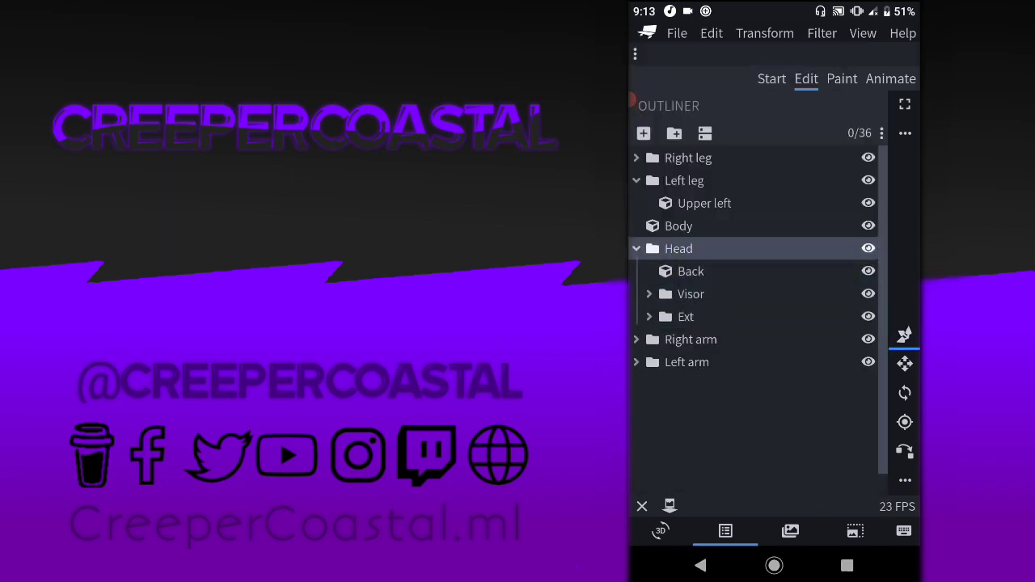
{"action": "left_click", "coordinate": [661, 530]}
{"action": "left_click", "coordinate": [904, 334]}
{"action": "left_click", "coordinate": [789, 347]}
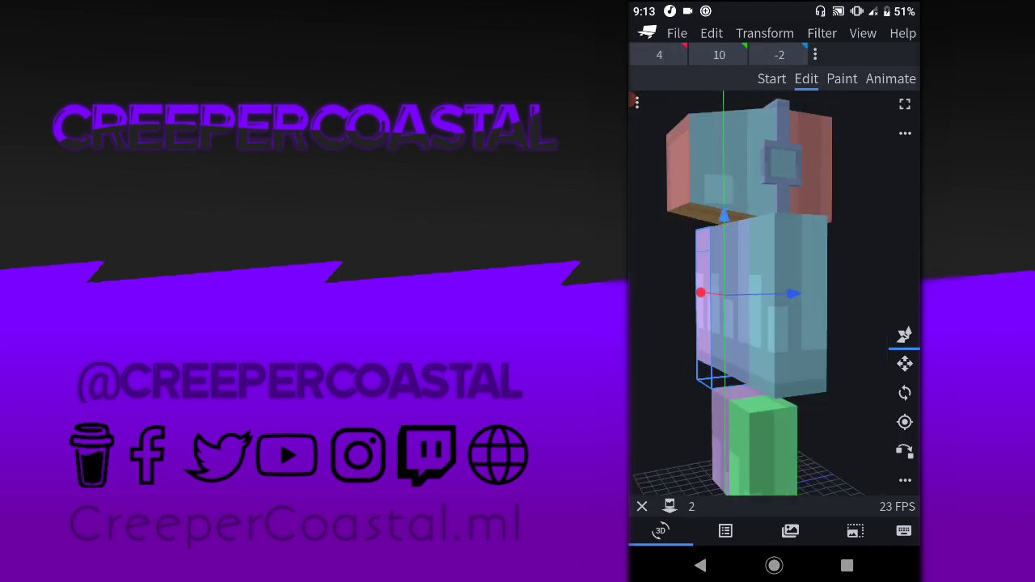
{"action": "left_click", "coordinate": [760, 445]}
{"action": "left_click", "coordinate": [905, 363]}
Select the right arm cube from the part list and begin editing its X position
{"action": "left_click", "coordinate": [726, 531]}
{"action": "left_click", "coordinate": [661, 530]}
{"action": "left_click", "coordinate": [904, 334]}
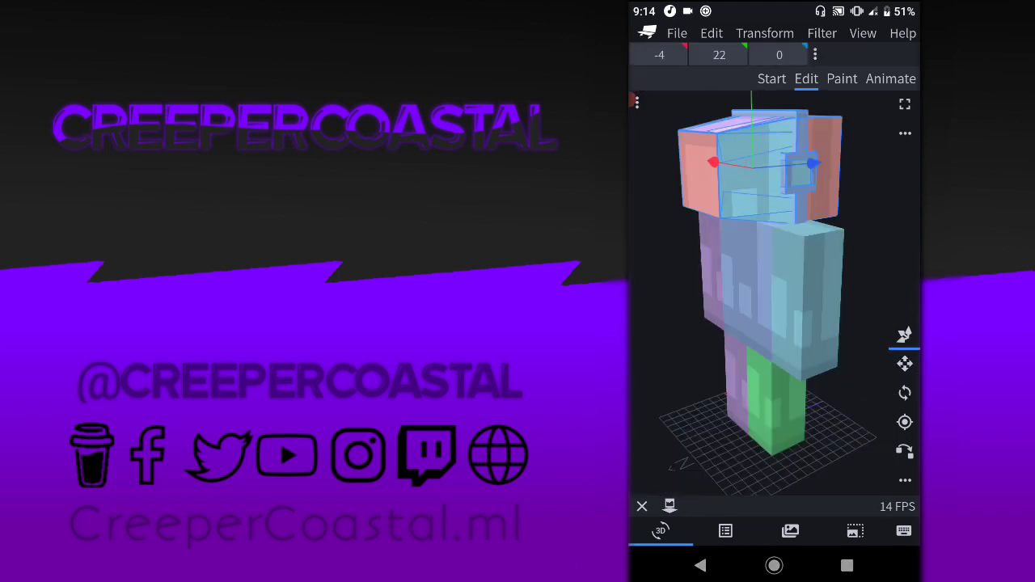
{"action": "left_click_drag", "start_coordinate": [728, 242], "coordinate": [777, 243]}
{"action": "left_click", "coordinate": [801, 323]}
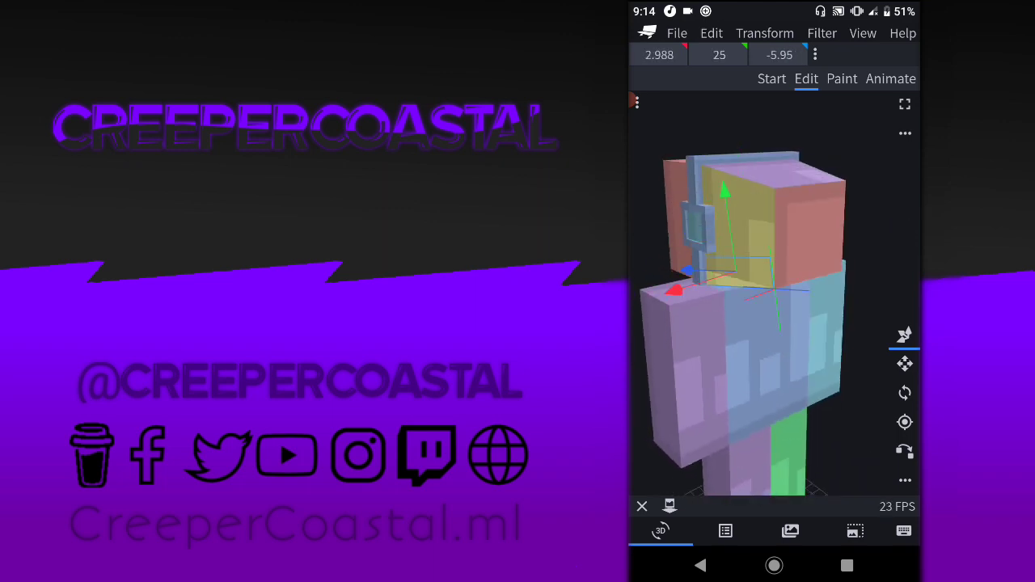
{"action": "left_click", "coordinate": [660, 55]}
Show the arm groups' cubes, set the selected cube's X position to -3, and confirm its Y position
{"action": "left_click", "coordinate": [725, 531]}
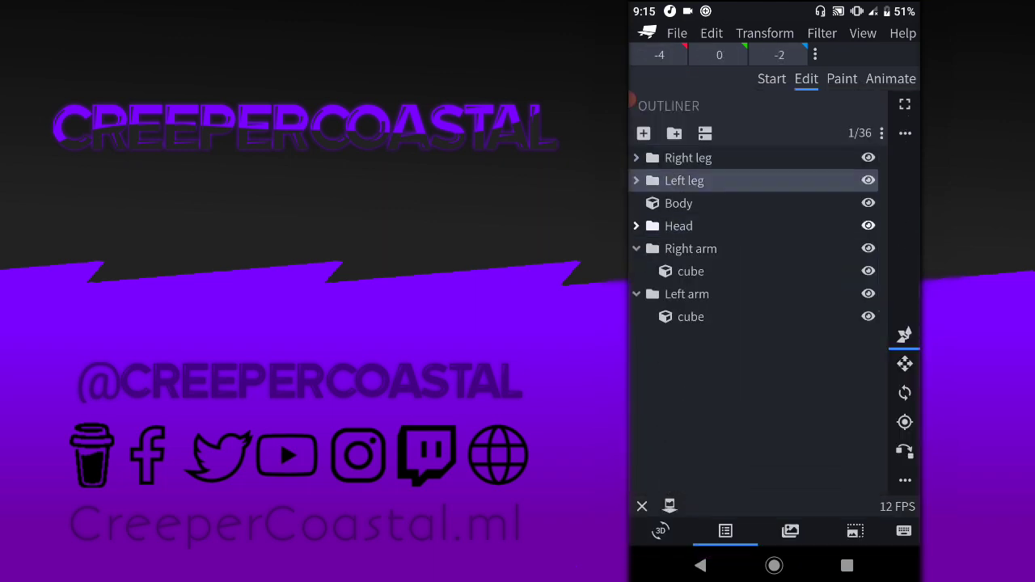
{"action": "left_click", "coordinate": [661, 531]}
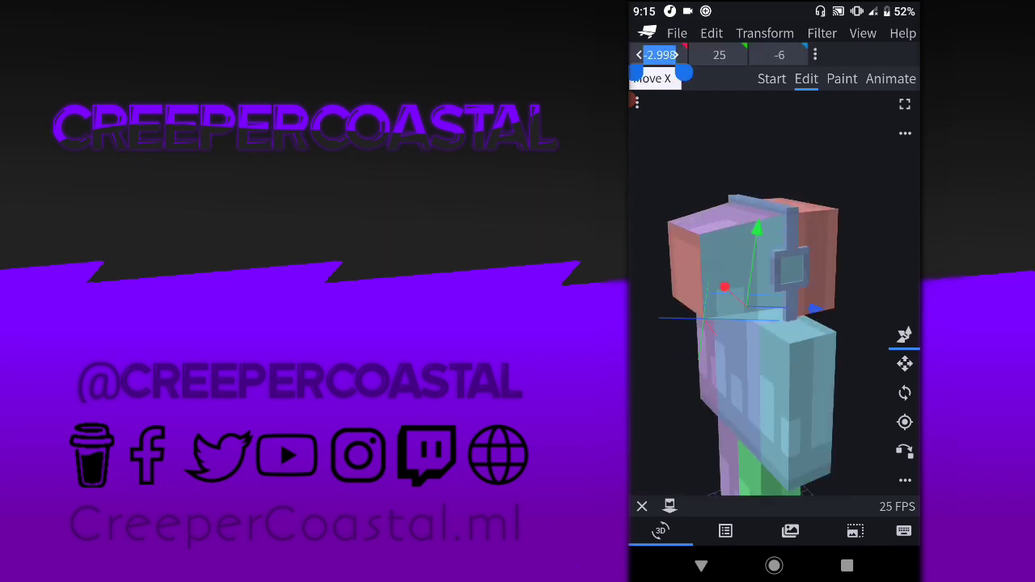
{"action": "key", "text": "Return"}
{"action": "left_click", "coordinate": [719, 54]}
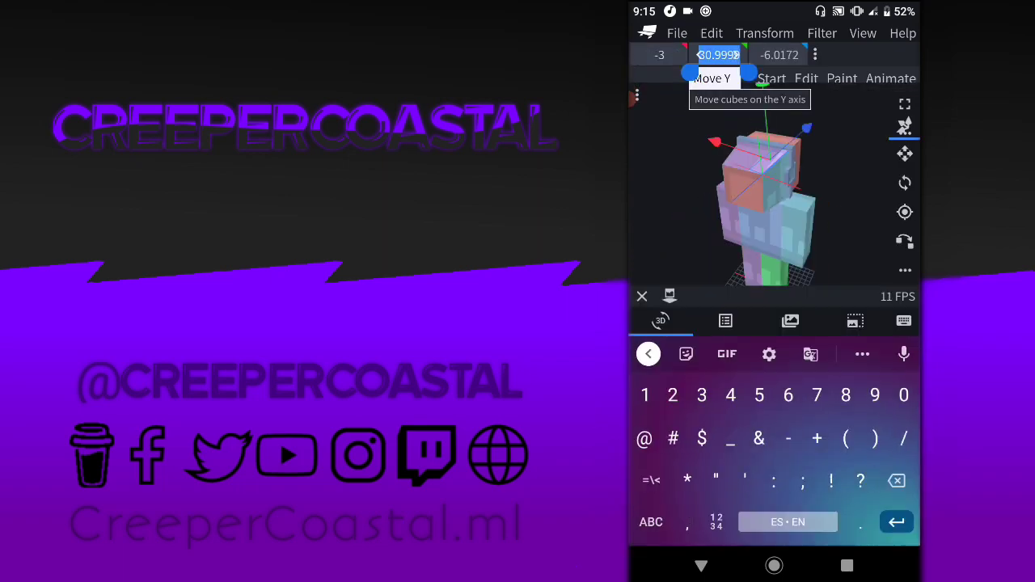
{"action": "key", "text": "Return"}
Select the visor's Front cube and adjust its Y position
{"action": "left_click", "coordinate": [719, 54]}
{"action": "left_click", "coordinate": [726, 321]}
{"action": "left_click", "coordinate": [661, 530]}
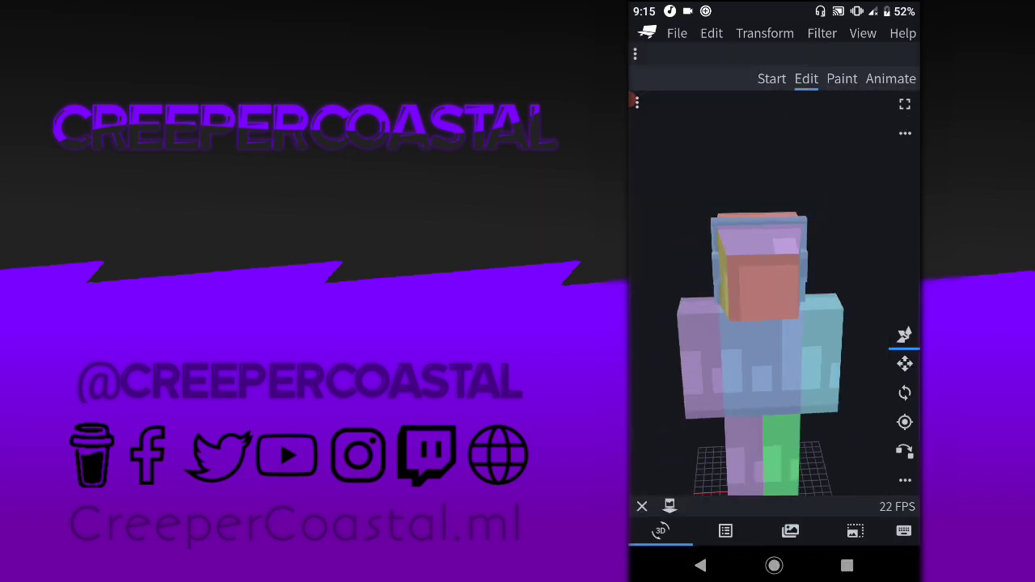
{"action": "left_click", "coordinate": [712, 33]}
{"action": "left_click", "coordinate": [726, 531]}
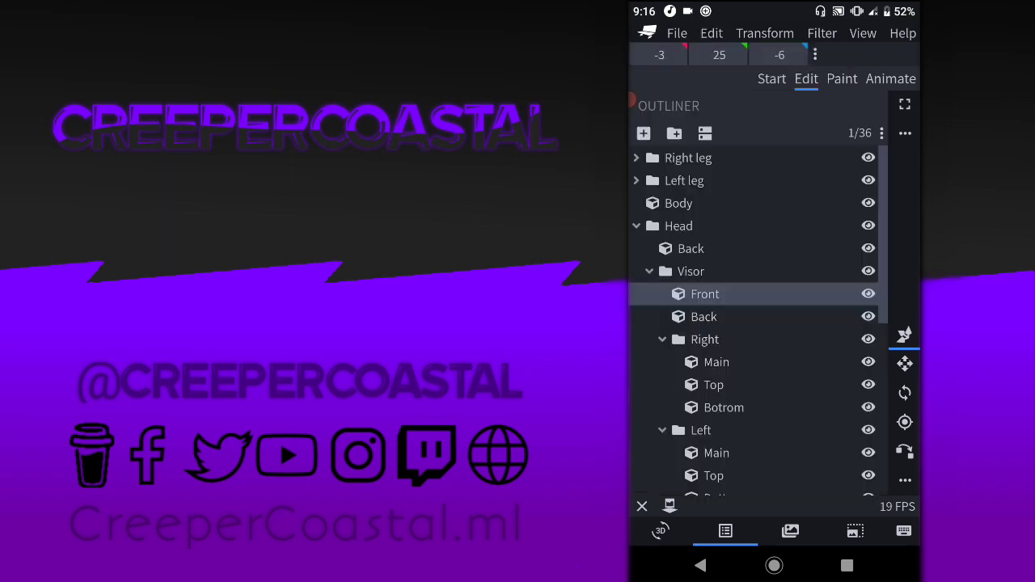
{"action": "left_click", "coordinate": [661, 530]}
{"action": "left_click", "coordinate": [719, 54]}
{"action": "key", "text": "Return"}
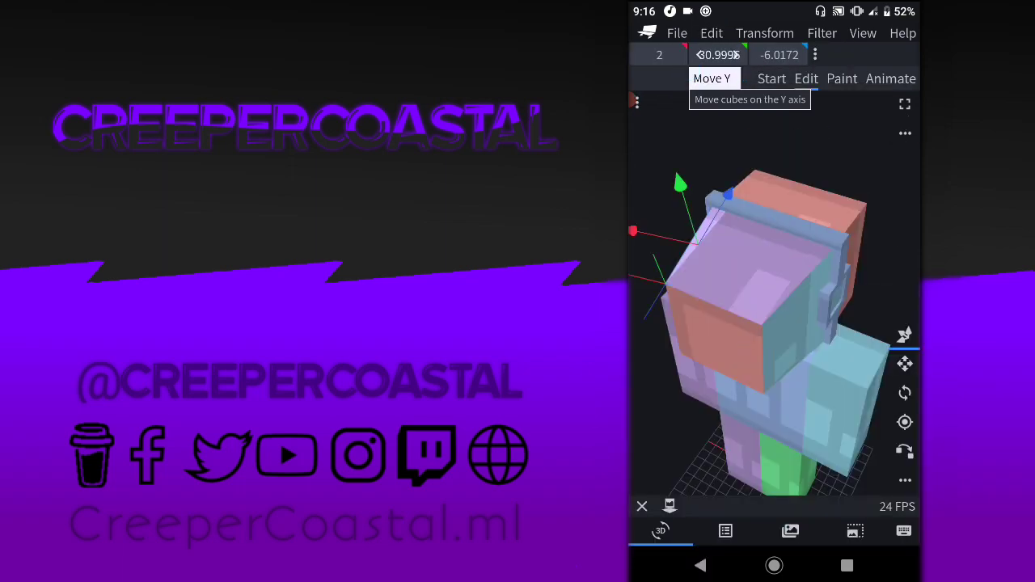
{"action": "left_click", "coordinate": [725, 321]}
{"action": "left_click", "coordinate": [661, 531]}
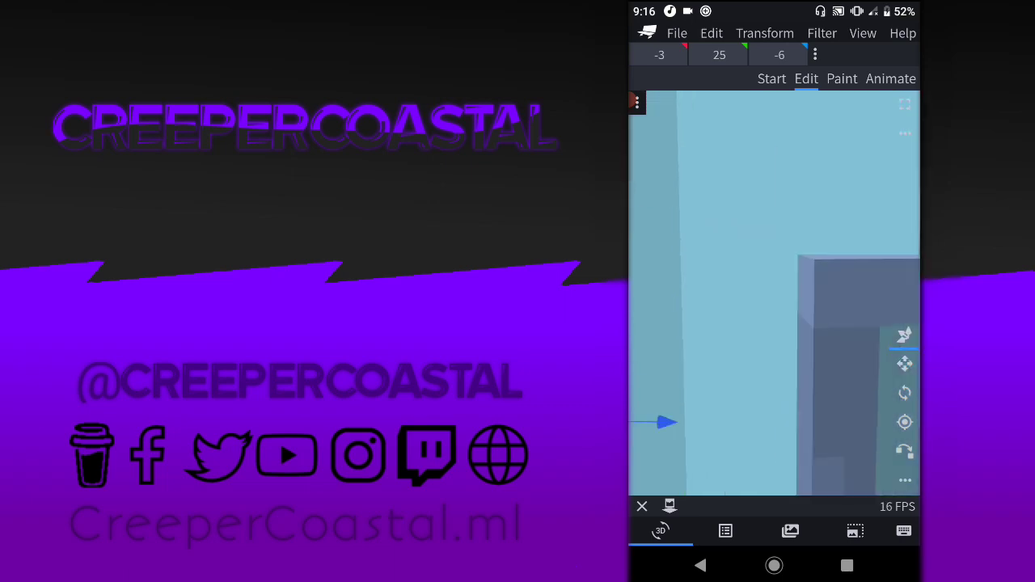
Deepen the Front cube slightly along Z by adding 0.1 to its size
{"action": "scroll", "coordinate": [774, 292], "scroll_direction": "down", "scroll_amount": 5}
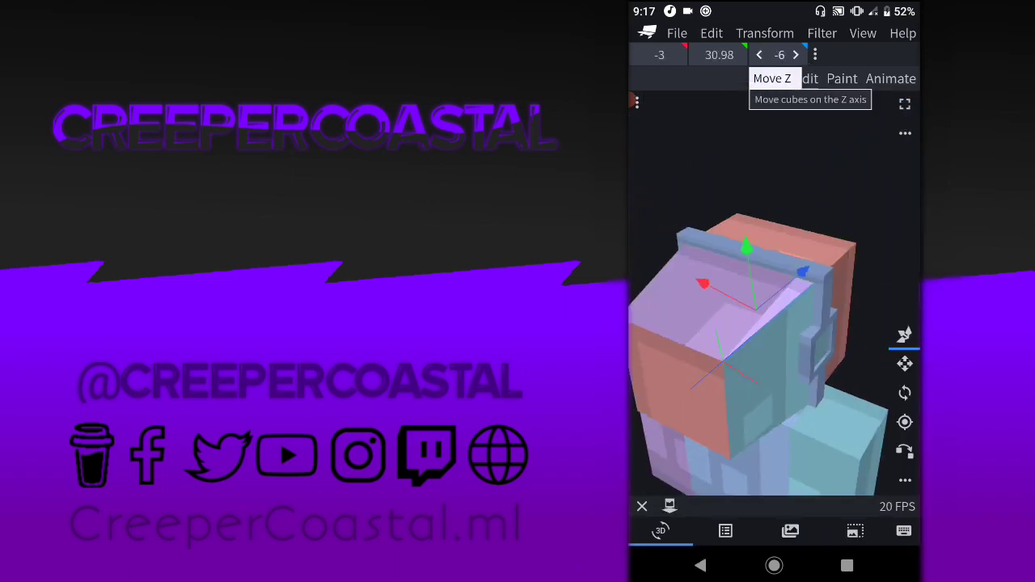
{"action": "left_click", "coordinate": [711, 34]}
{"action": "left_click", "coordinate": [774, 291]}
{"action": "left_click", "coordinate": [905, 363]}
{"action": "left_click", "coordinate": [780, 54]}
{"action": "type", "text": ".1"}
{"action": "key", "text": "Return"}
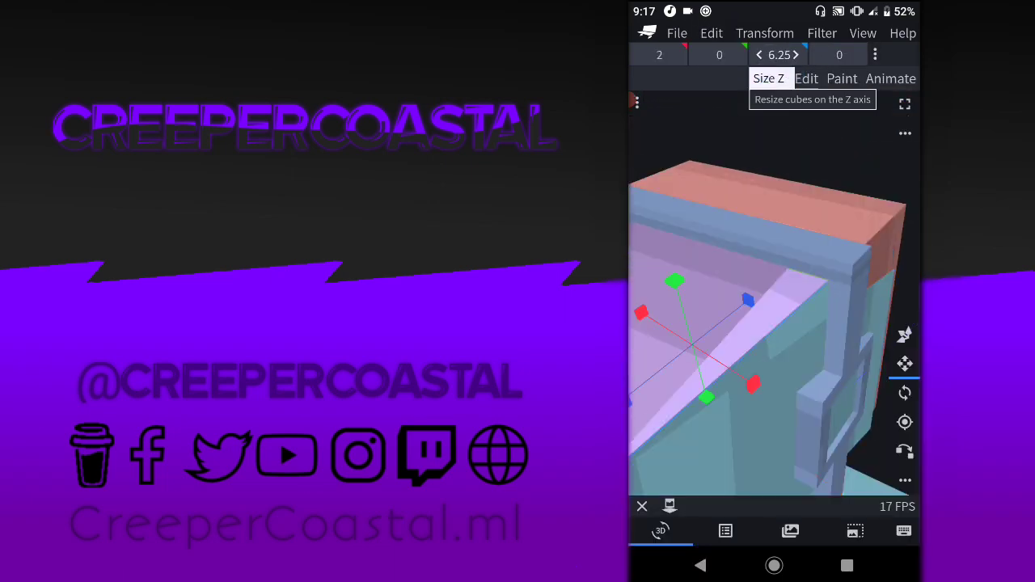
{"action": "left_click", "coordinate": [780, 54]}
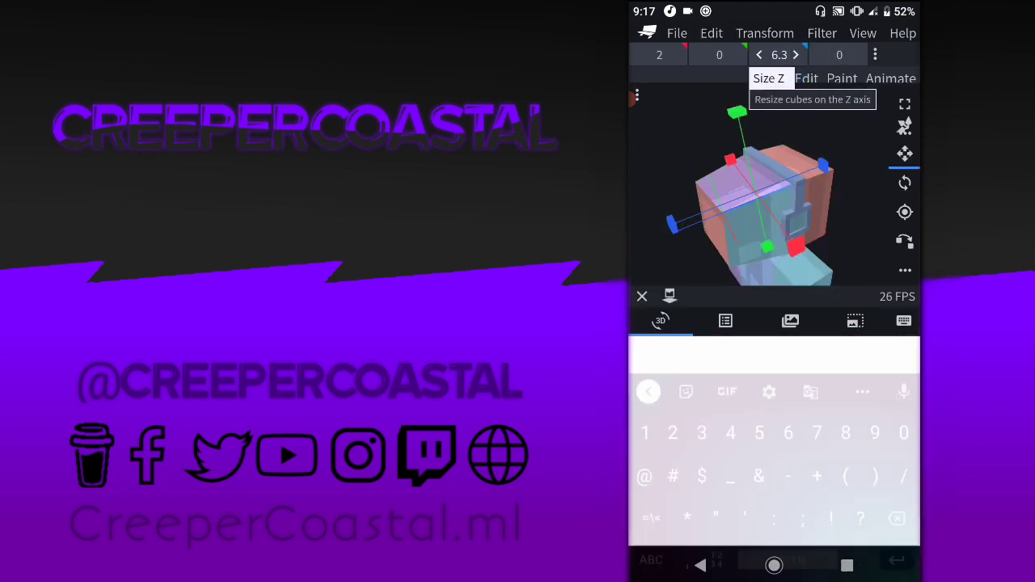
{"action": "key", "text": "Return"}
Adjust the Front cube's Y position with the Move tool
{"action": "left_click", "coordinate": [905, 335]}
{"action": "left_click", "coordinate": [718, 54]}
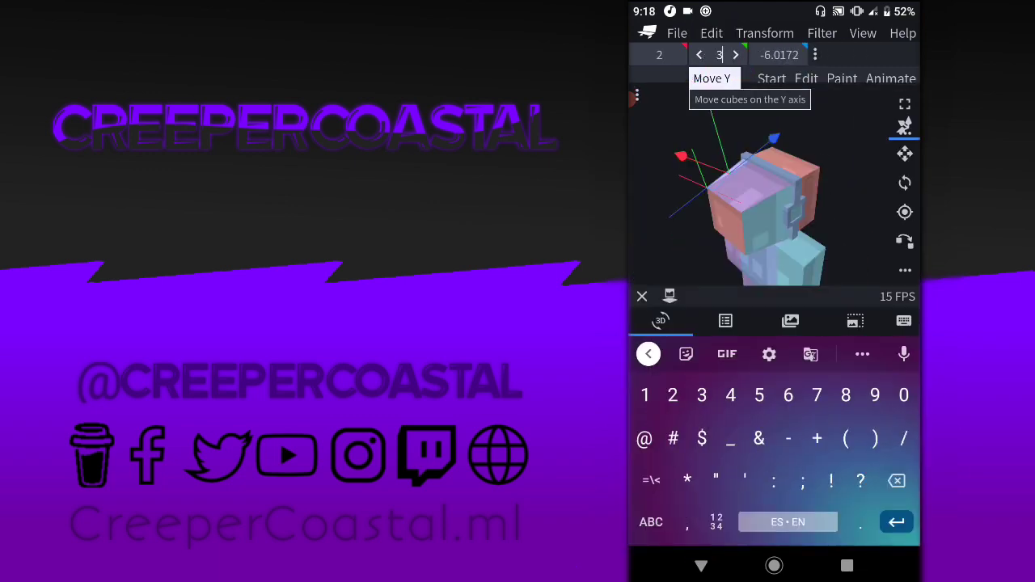
{"action": "key", "text": "Return"}
{"action": "left_click", "coordinate": [726, 530]}
{"action": "left_click", "coordinate": [661, 531]}
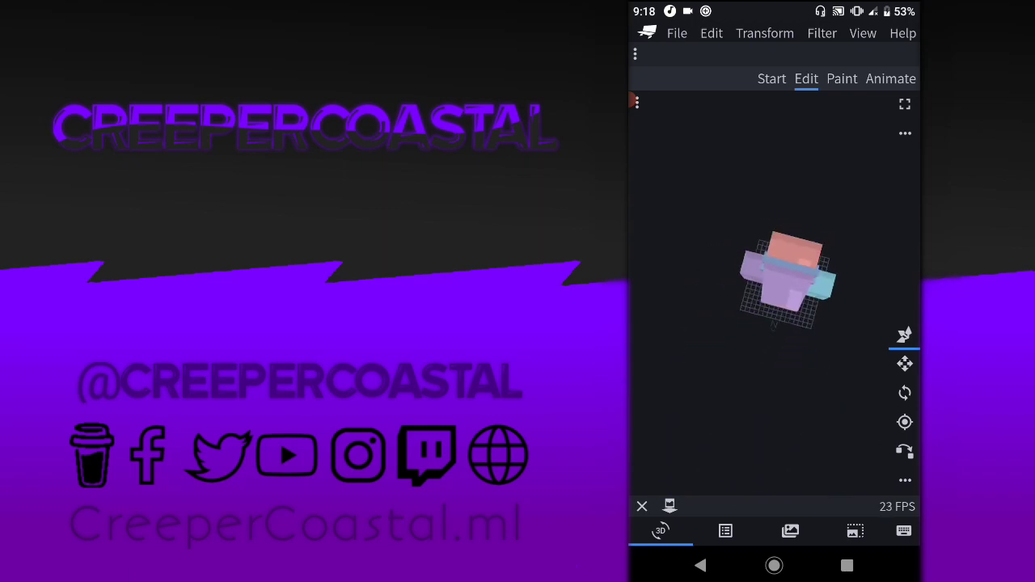
Reselect the visor cube and set its Y position to 32
{"action": "left_click", "coordinate": [724, 235]}
{"action": "left_click", "coordinate": [718, 54]}
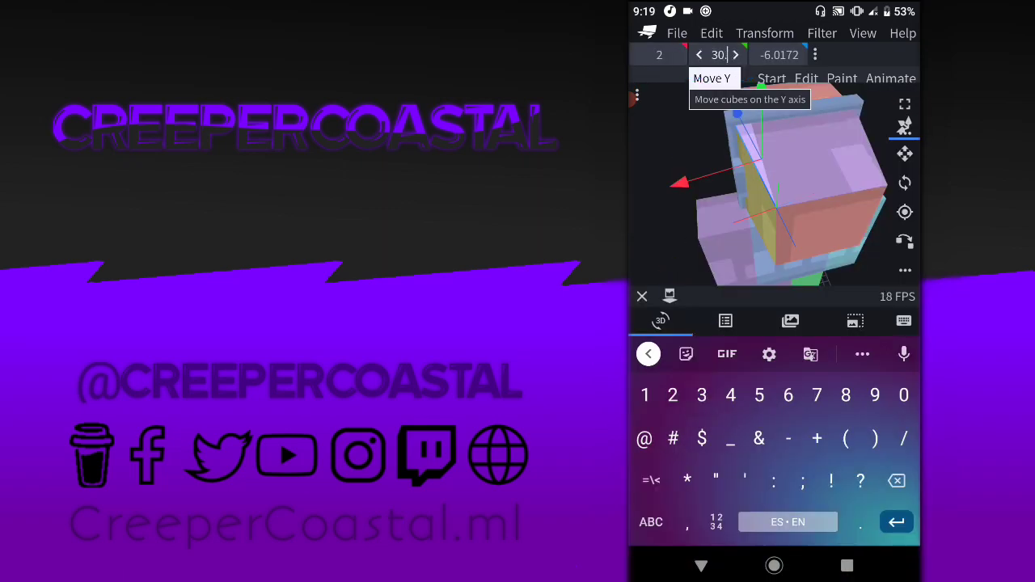
{"action": "key", "text": "Return"}
{"action": "left_click", "coordinate": [718, 55]}
{"action": "type", "text": "32"}
{"action": "key", "text": "Return"}
{"action": "left_click", "coordinate": [725, 531]}
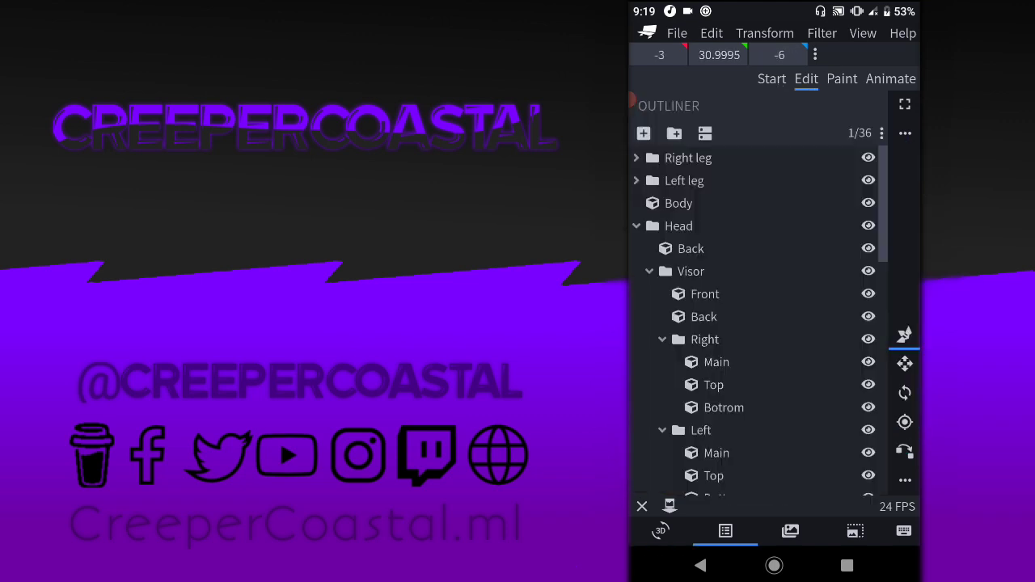
{"action": "left_click", "coordinate": [660, 531]}
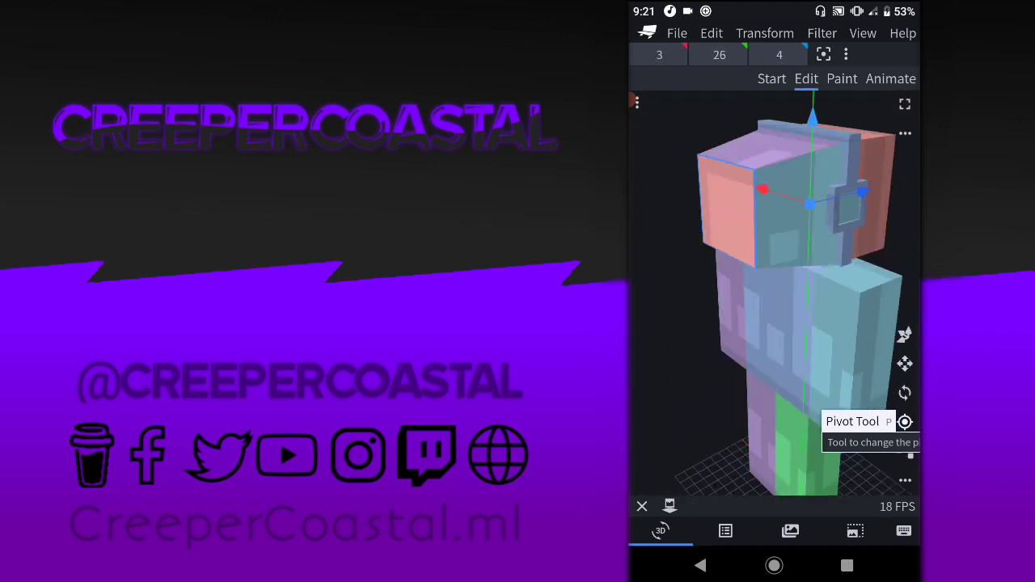
Check the Head and body pivots (body at 0, 12, 0) with the Pivot tool, then collapse all groups
{"action": "left_click", "coordinate": [905, 422]}
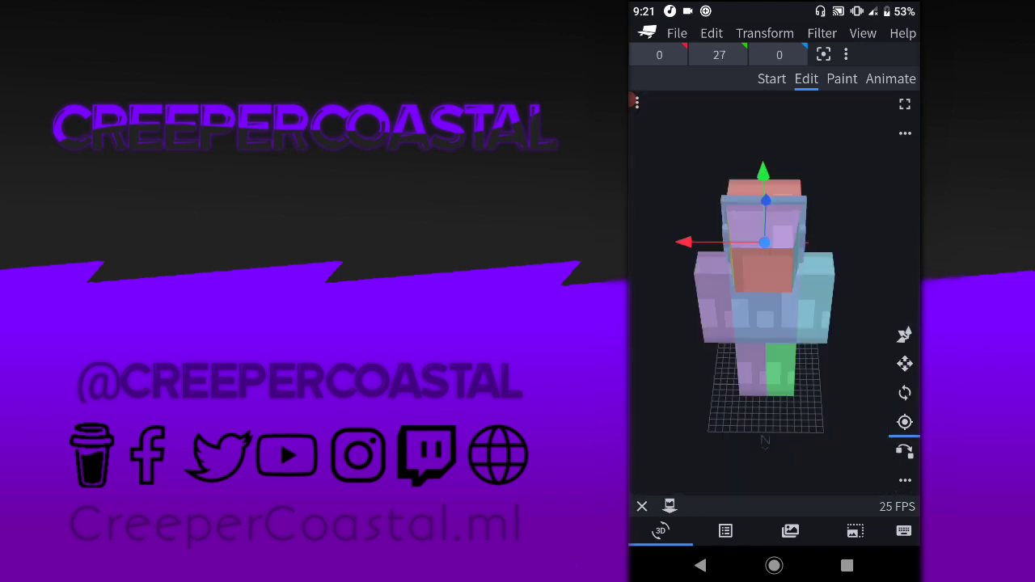
{"action": "left_click", "coordinate": [725, 530]}
{"action": "left_click", "coordinate": [677, 225]}
{"action": "left_click", "coordinate": [661, 531]}
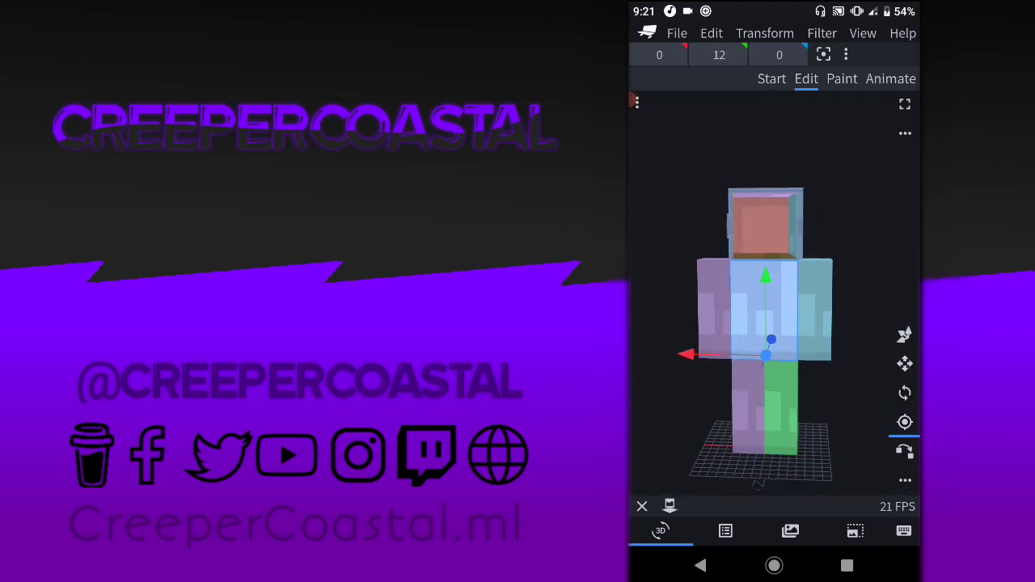
{"action": "left_click", "coordinate": [726, 531]}
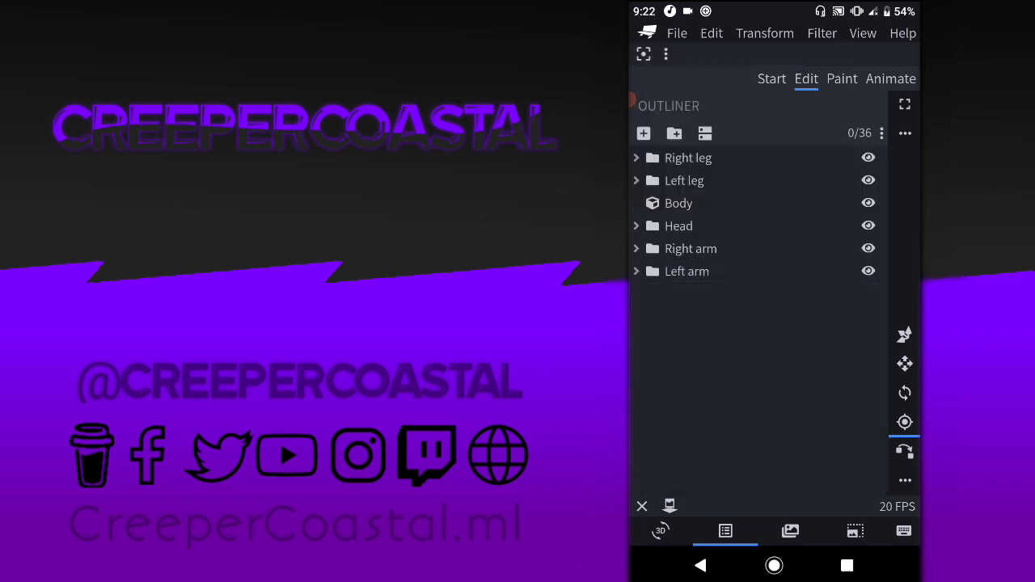
{"action": "left_click", "coordinate": [661, 531]}
Rename the 'bone' group to Extrightarm and add a new Extrightleg group
{"action": "left_click", "coordinate": [635, 100]}
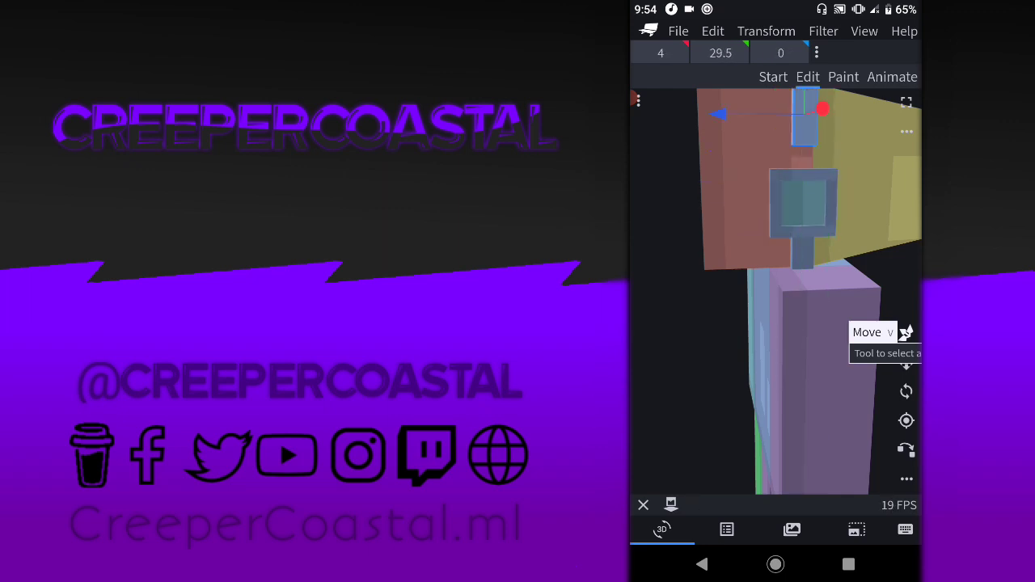
{"action": "left_click", "coordinate": [726, 530]}
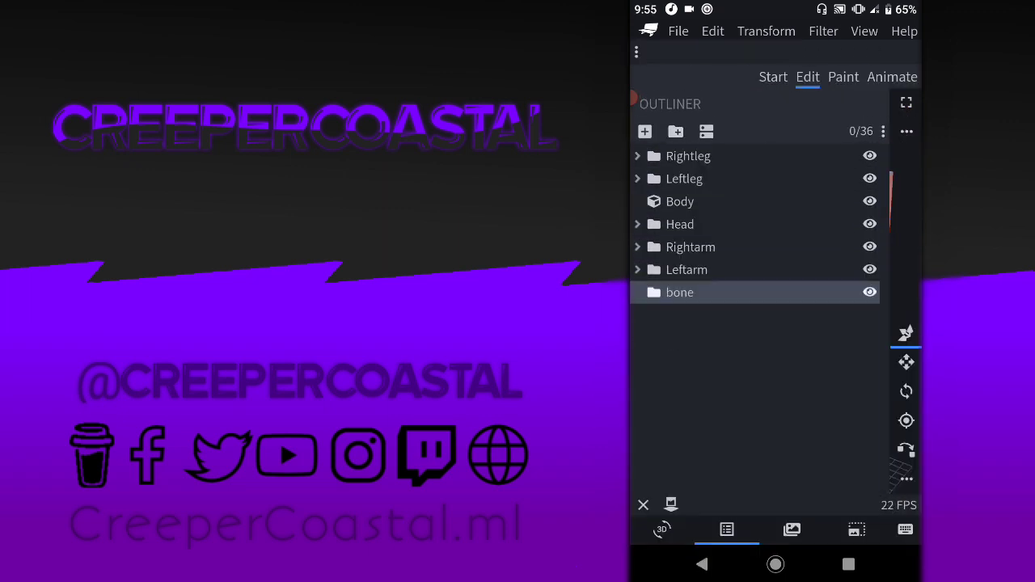
{"action": "double_click", "coordinate": [679, 292]}
{"action": "type", "text": "Extrightarm"}
{"action": "key", "text": "Return"}
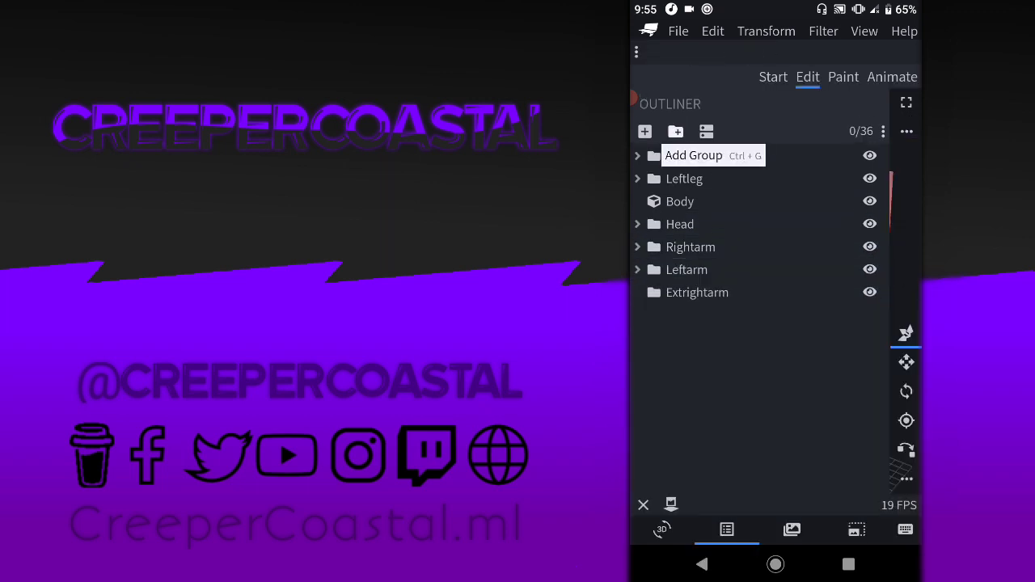
{"action": "left_click", "coordinate": [675, 131]}
{"action": "type", "text": "Extrightleg"}
{"action": "key", "text": "Return"}
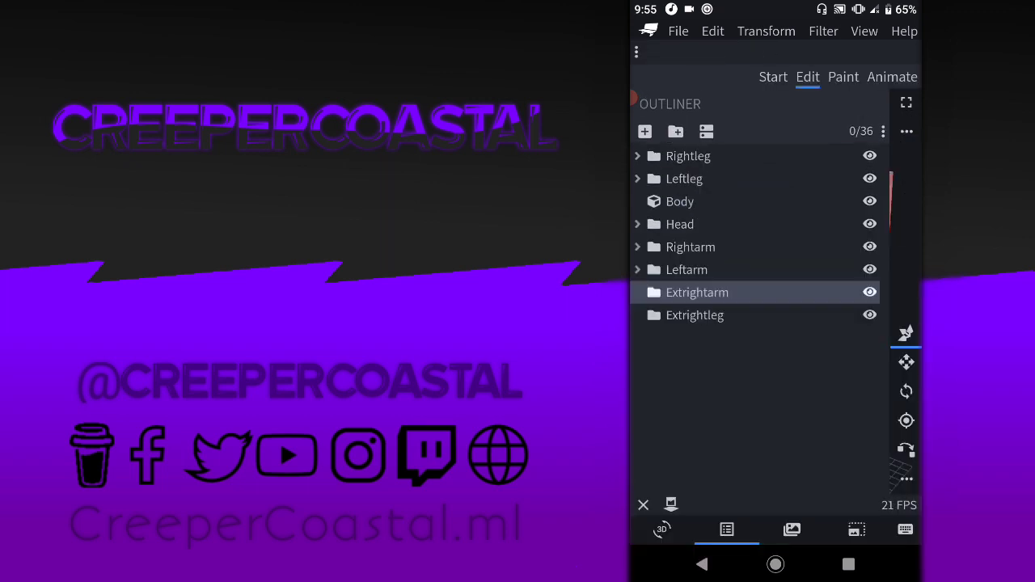
Resize the detail cube to 1×2×2 and move it to 8, 21, -1
{"action": "left_click", "coordinate": [662, 529]}
{"action": "left_click", "coordinate": [906, 362]}
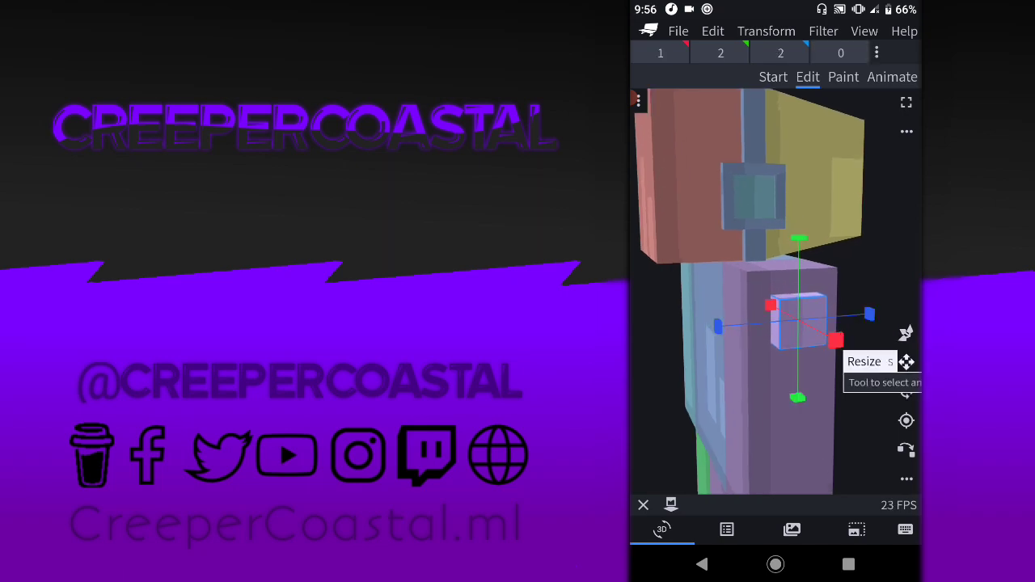
{"action": "left_click", "coordinate": [661, 53]}
{"action": "left_click", "coordinate": [780, 53]}
{"action": "key", "text": "Return"}
{"action": "left_click", "coordinate": [906, 332]}
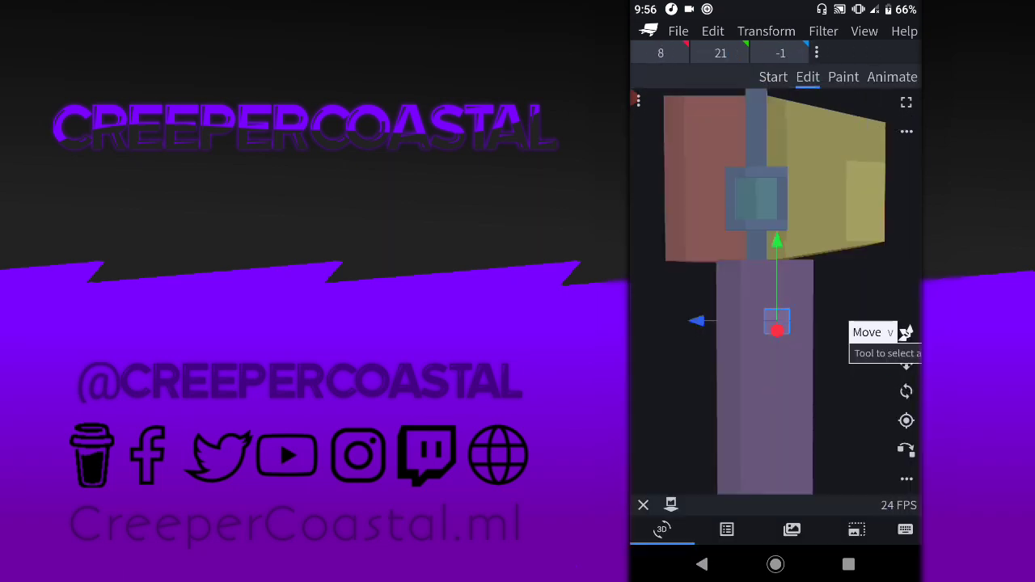
{"action": "left_click", "coordinate": [781, 53]}
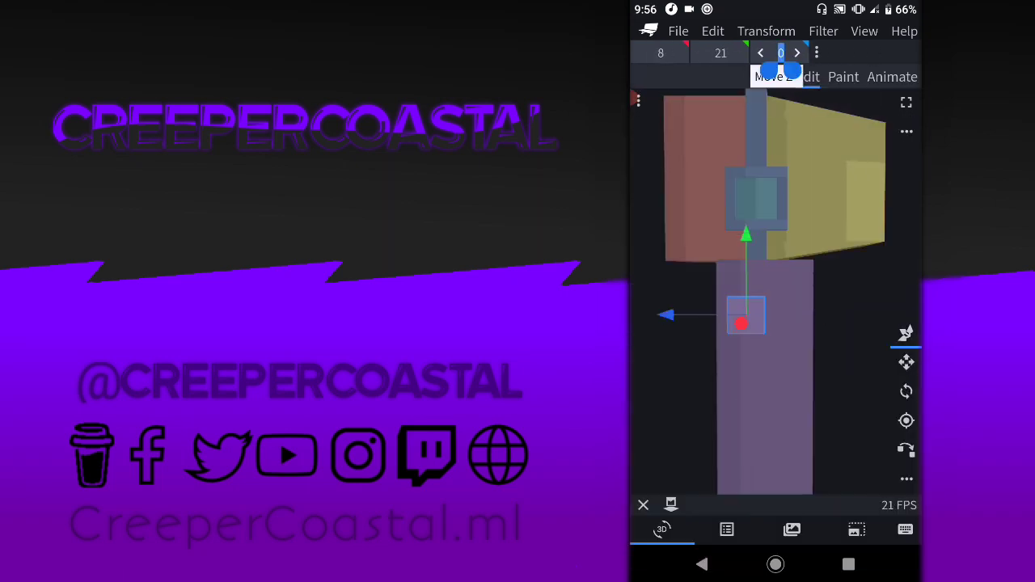
{"action": "key", "text": "Return"}
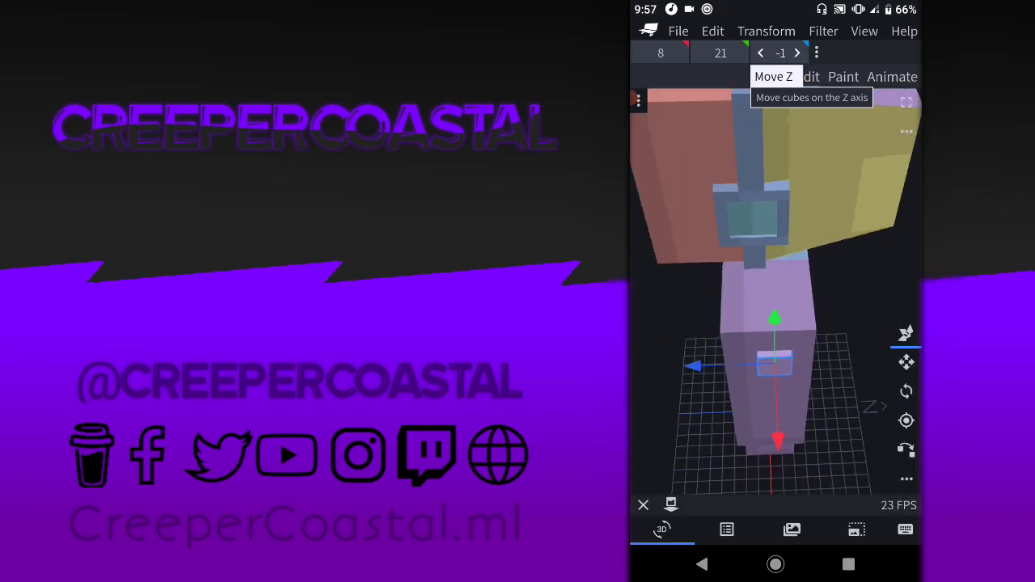
{"action": "left_click", "coordinate": [906, 332]}
Set the body detail cube's depth to -0.75 and nudge it slightly higher
{"action": "left_click", "coordinate": [727, 529]}
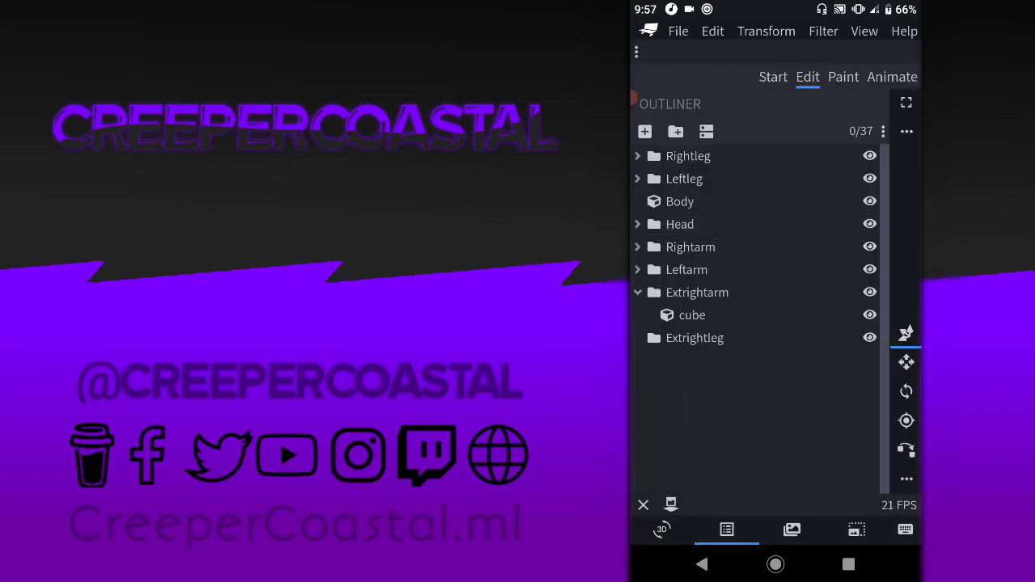
{"action": "left_click", "coordinate": [662, 529]}
{"action": "left_click", "coordinate": [778, 317]}
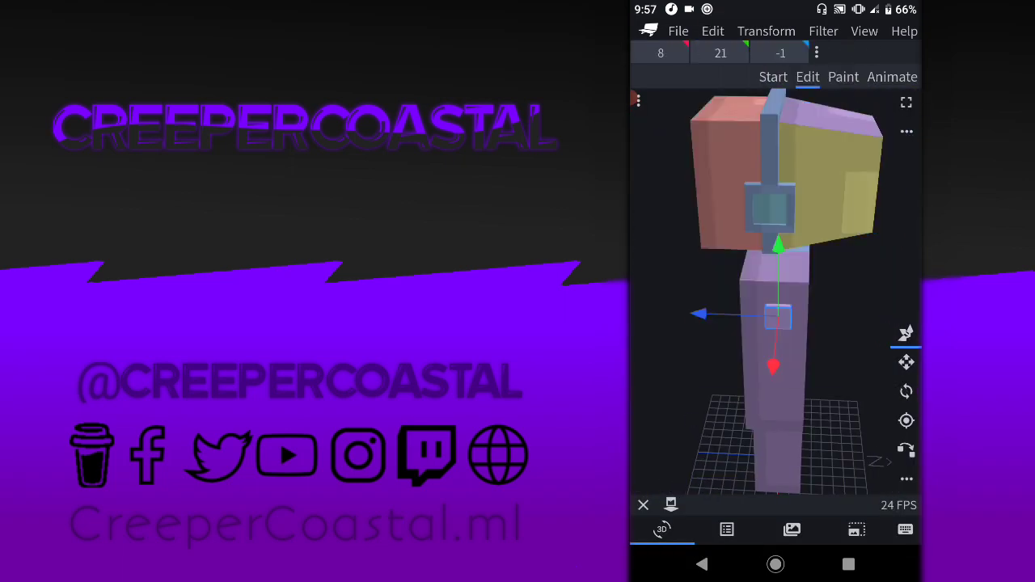
{"action": "left_click", "coordinate": [780, 52]}
{"action": "type", "text": "-0.75"}
{"action": "key", "text": "Return"}
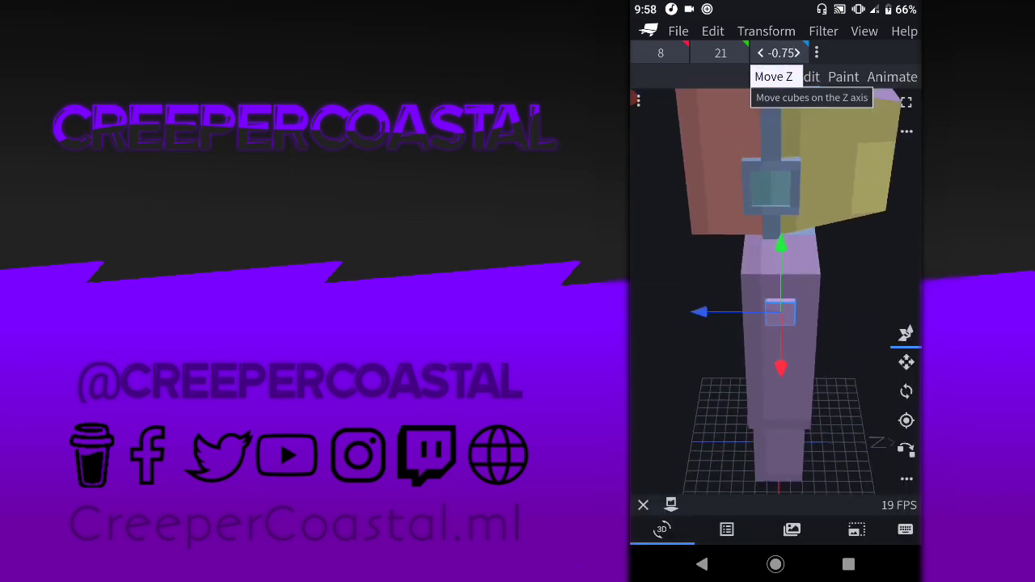
{"action": "left_click_drag", "start_coordinate": [721, 53], "coordinate": [728, 52]}
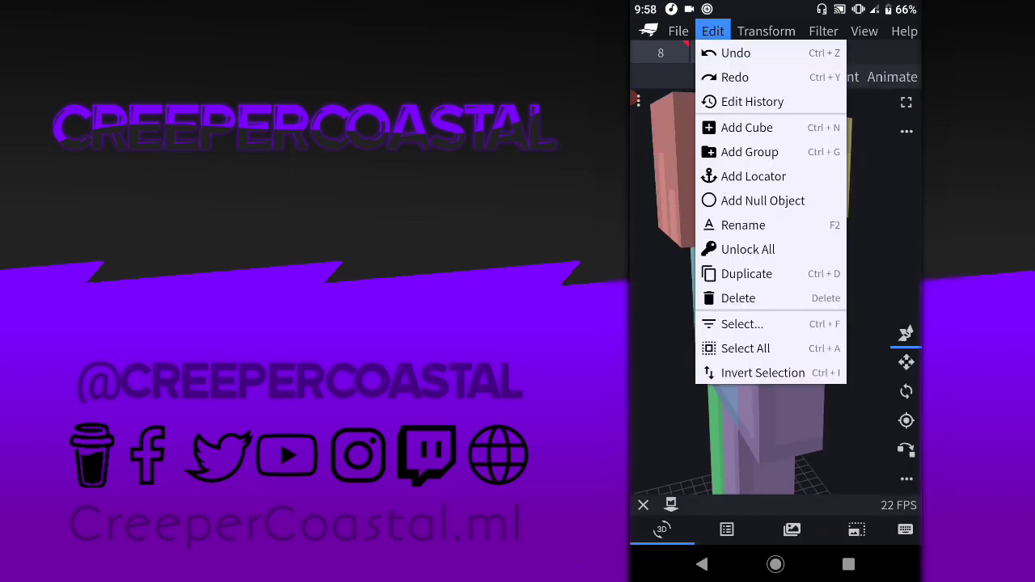
Add a new cube and adjust its size, height and depth position
{"action": "left_click", "coordinate": [746, 127]}
{"action": "left_click", "coordinate": [663, 529]}
{"action": "left_click", "coordinate": [721, 53]}
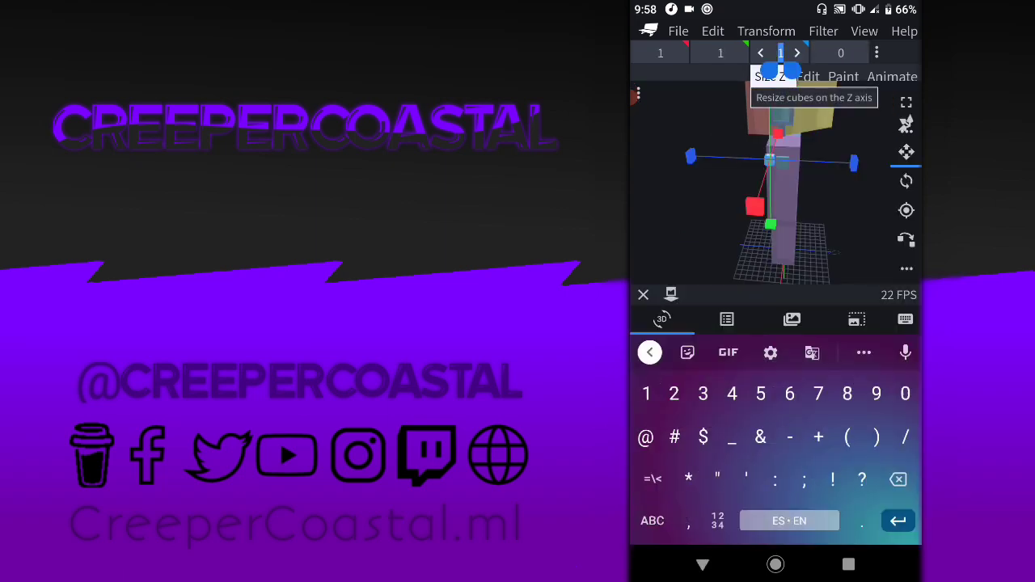
{"action": "left_click", "coordinate": [906, 124]}
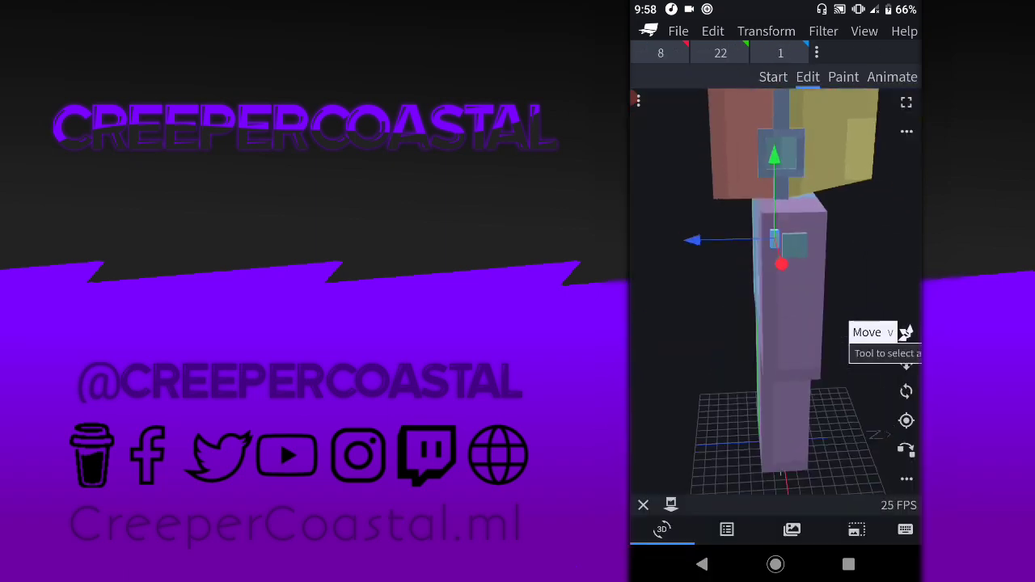
{"action": "left_click", "coordinate": [781, 52]}
{"action": "left_click", "coordinate": [906, 362]}
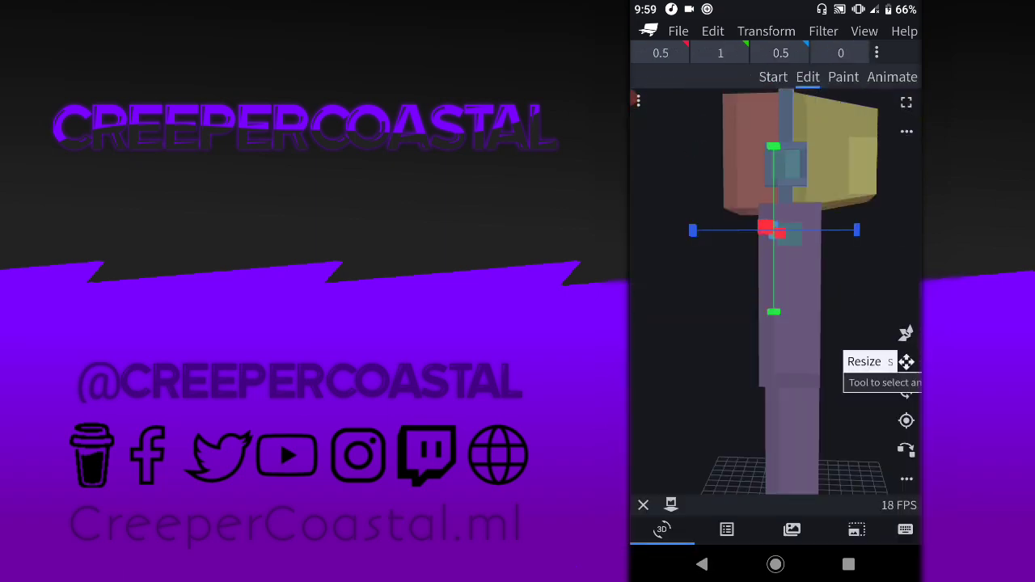
{"action": "left_click", "coordinate": [906, 362]}
{"action": "left_click", "coordinate": [720, 53]}
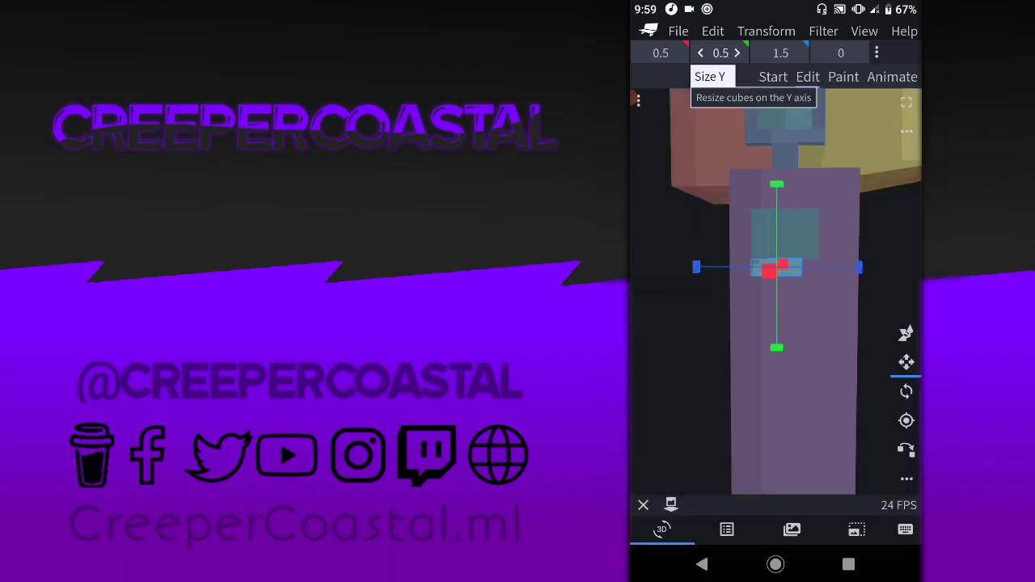
{"action": "left_click", "coordinate": [781, 52]}
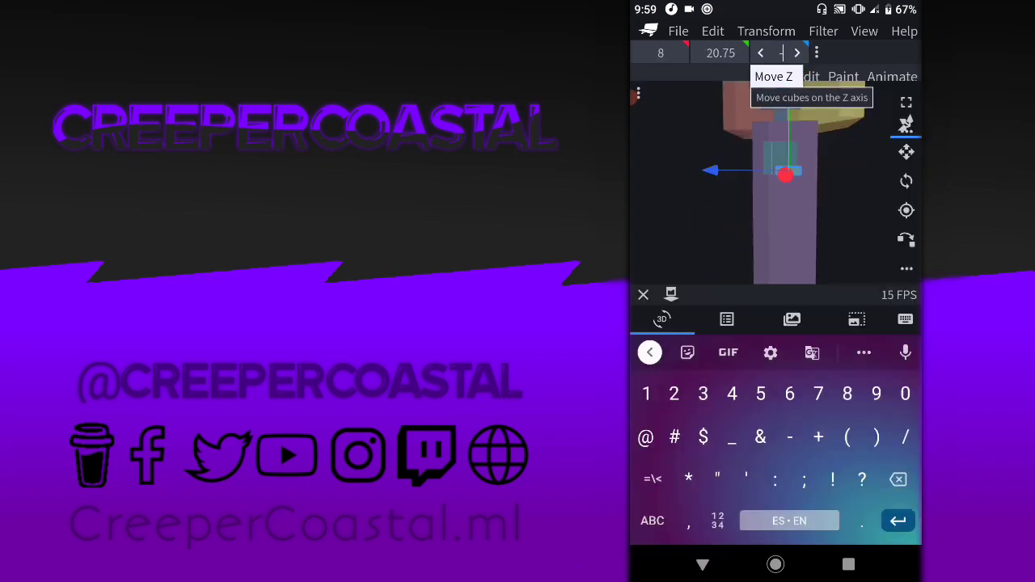
{"action": "left_click", "coordinate": [906, 361]}
{"action": "left_click", "coordinate": [906, 332]}
{"action": "left_click", "coordinate": [760, 52]}
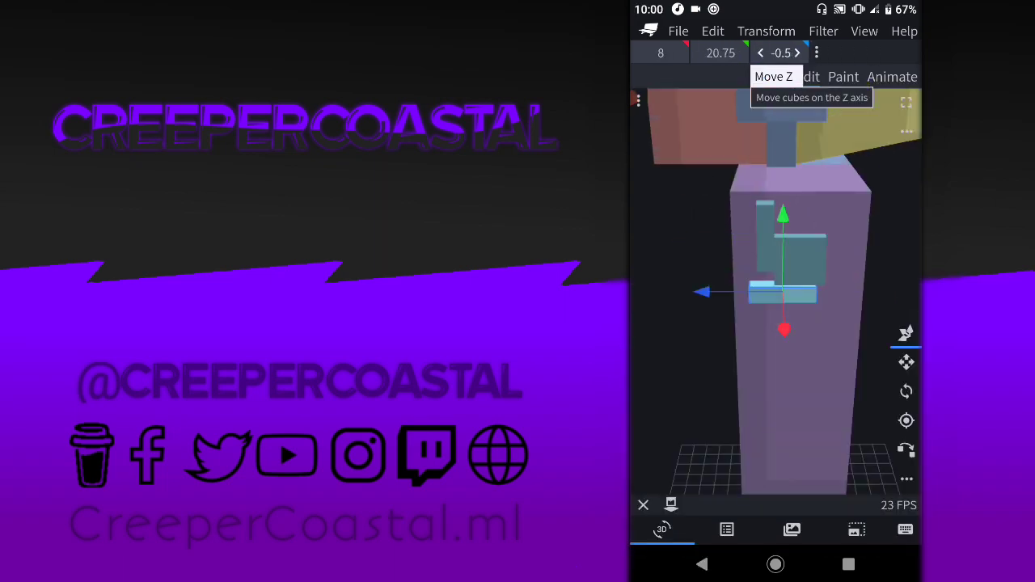
Set the tall detail cube's depth to -1.25 and choose a marker colour for it
{"action": "left_click", "coordinate": [906, 332]}
{"action": "left_click", "coordinate": [781, 53]}
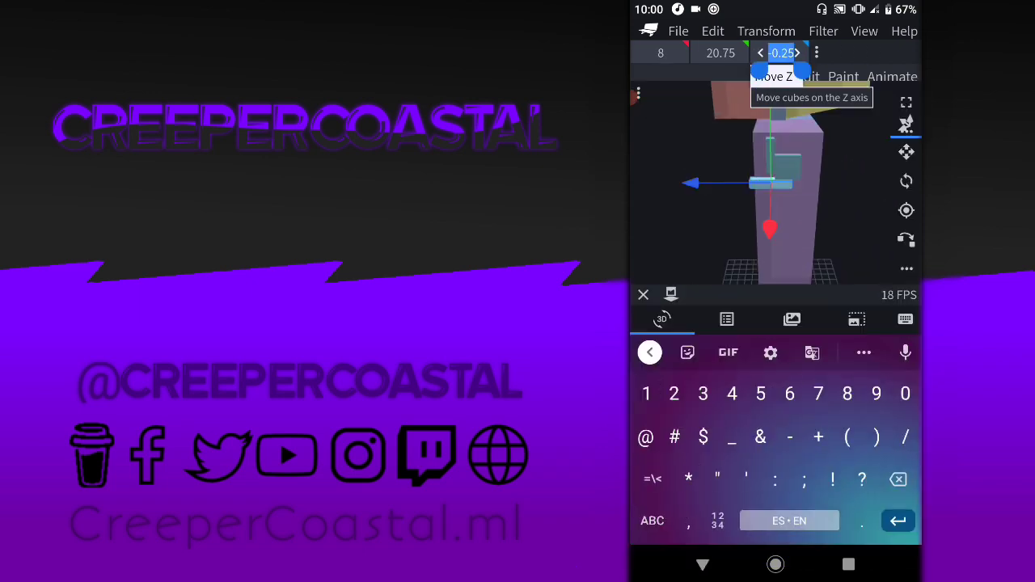
{"action": "left_click", "coordinate": [721, 52]}
{"action": "left_click", "coordinate": [906, 332]}
{"action": "left_click", "coordinate": [721, 52]}
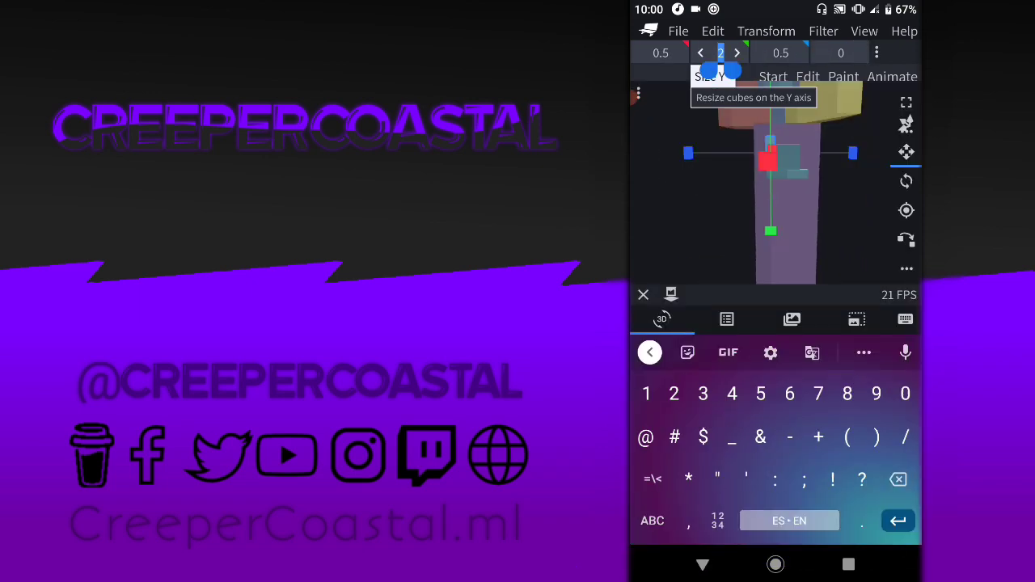
{"action": "right_click", "coordinate": [712, 215]}
{"action": "left_click", "coordinate": [655, 389]}
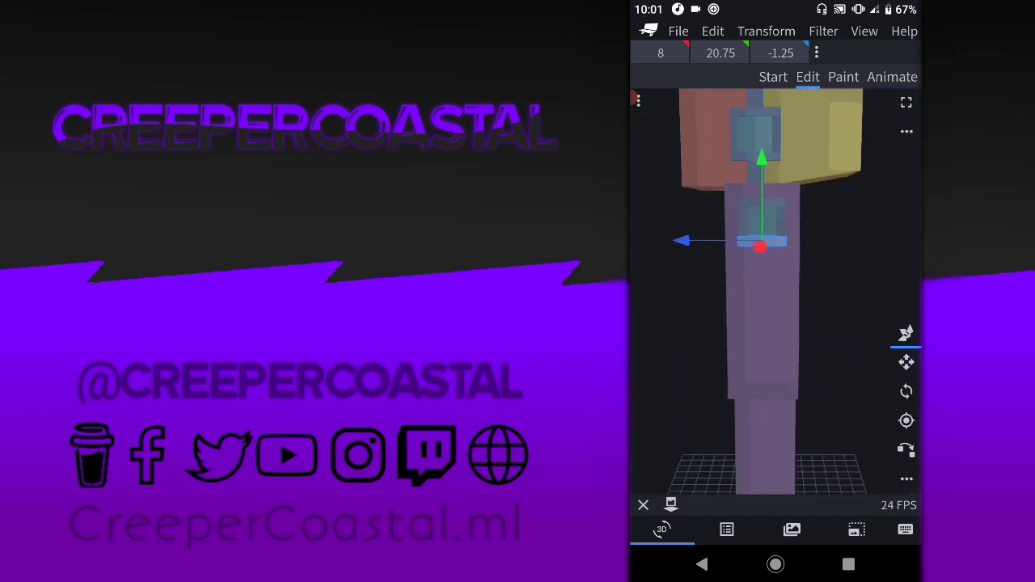
Select the Rightarm group and set the cube size value to 5
{"action": "left_click", "coordinate": [728, 529]}
{"action": "left_click", "coordinate": [671, 245]}
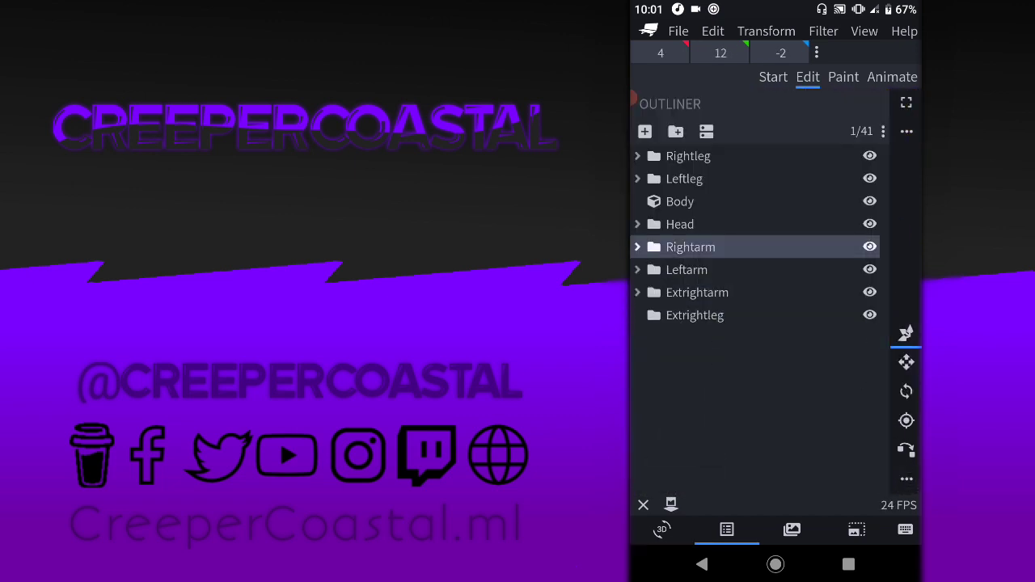
{"action": "left_click", "coordinate": [662, 529]}
{"action": "left_click", "coordinate": [906, 362]}
{"action": "left_click", "coordinate": [906, 332]}
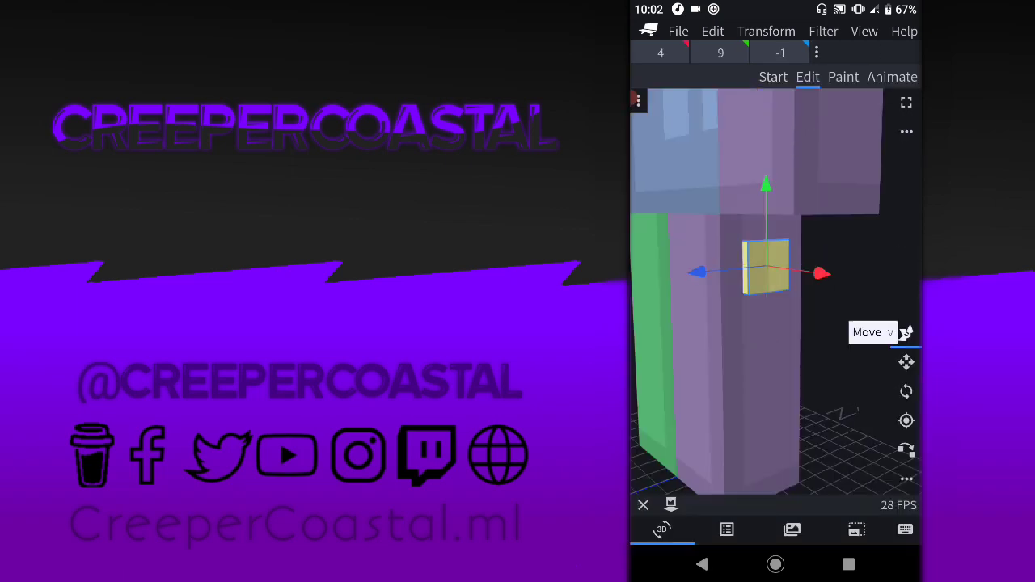
{"action": "type", "text": "5"}
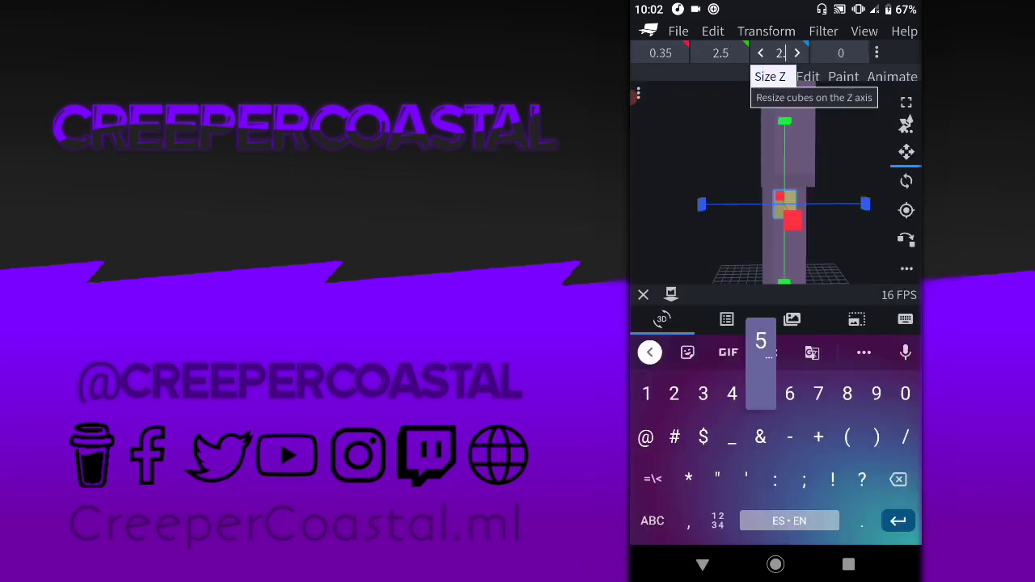
{"action": "left_click", "coordinate": [906, 333]}
{"action": "left_click_drag", "start_coordinate": [809, 389], "coordinate": [761, 380]}
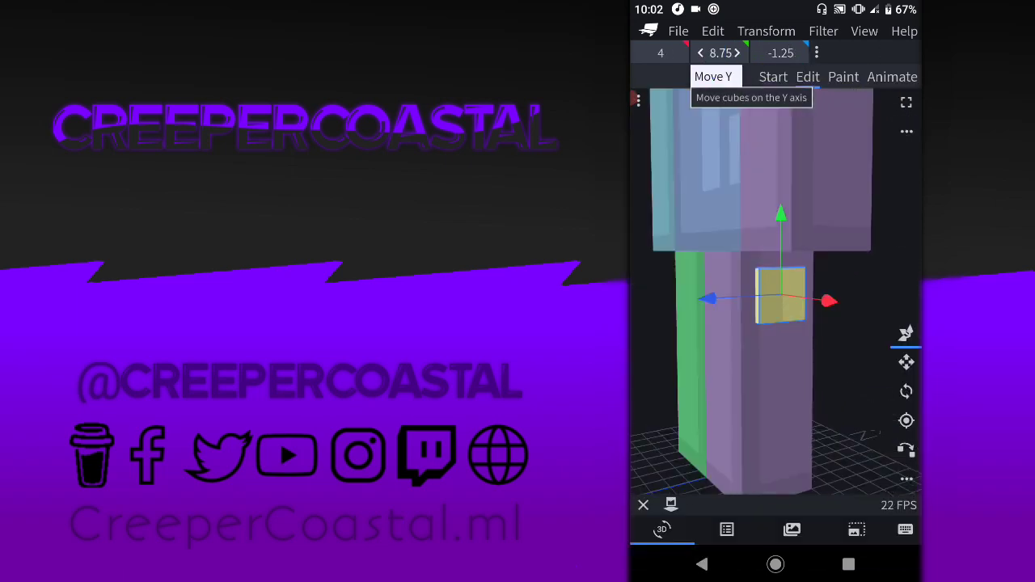
{"action": "left_click", "coordinate": [727, 530]}
{"action": "left_click", "coordinate": [663, 529]}
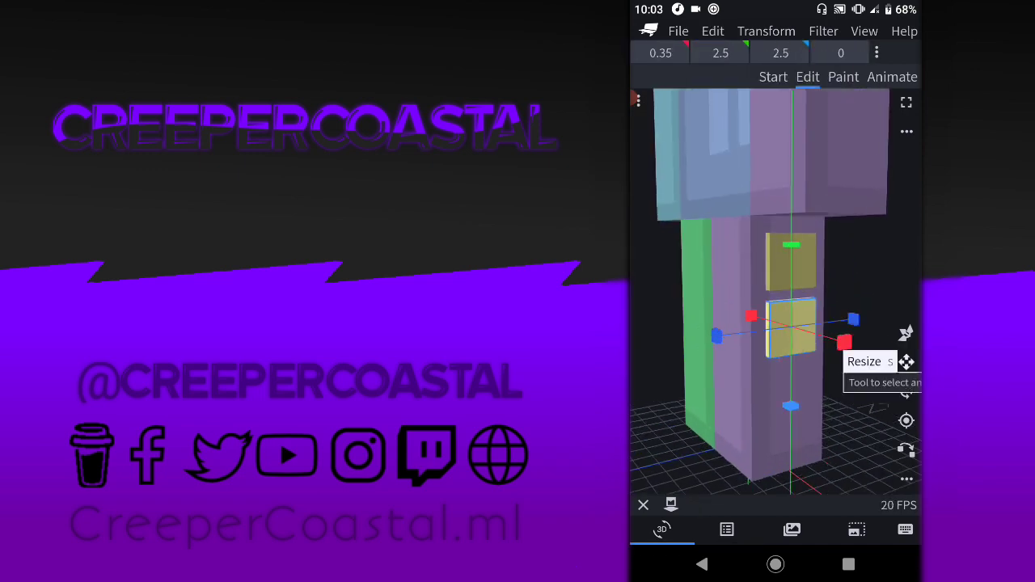
Set the cube's height position to 8.25 and give it a light blue marker colour
{"action": "left_click", "coordinate": [721, 53]}
{"action": "type", "text": "8.25"}
{"action": "key", "text": "Return"}
{"action": "right_click", "coordinate": [791, 267]}
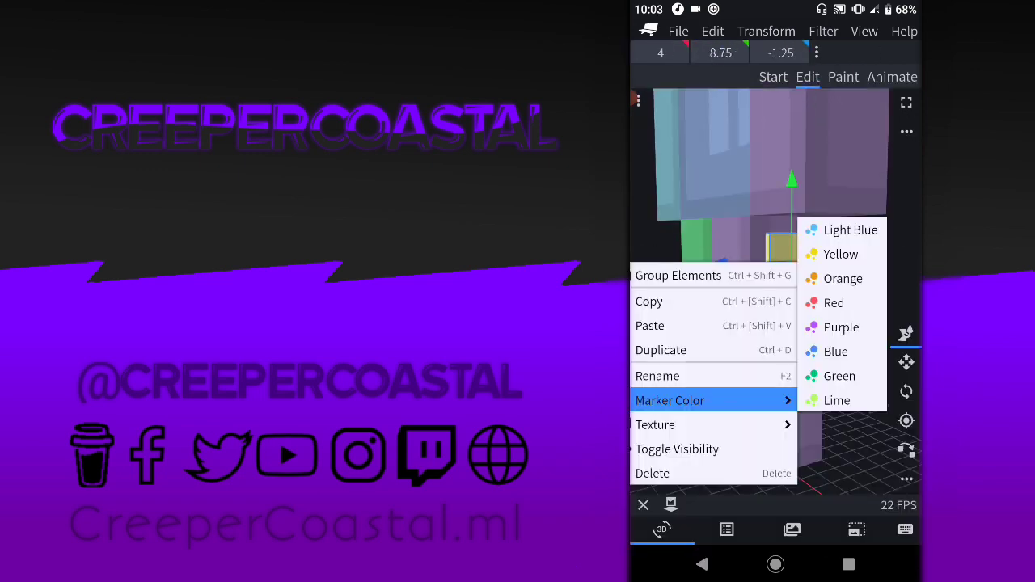
{"action": "left_click", "coordinate": [848, 229]}
{"action": "left_click", "coordinate": [906, 362]}
Adjust the leg detail cube's depth, height and size so it sits at 4, 8.75, -1
{"action": "left_click", "coordinate": [906, 361]}
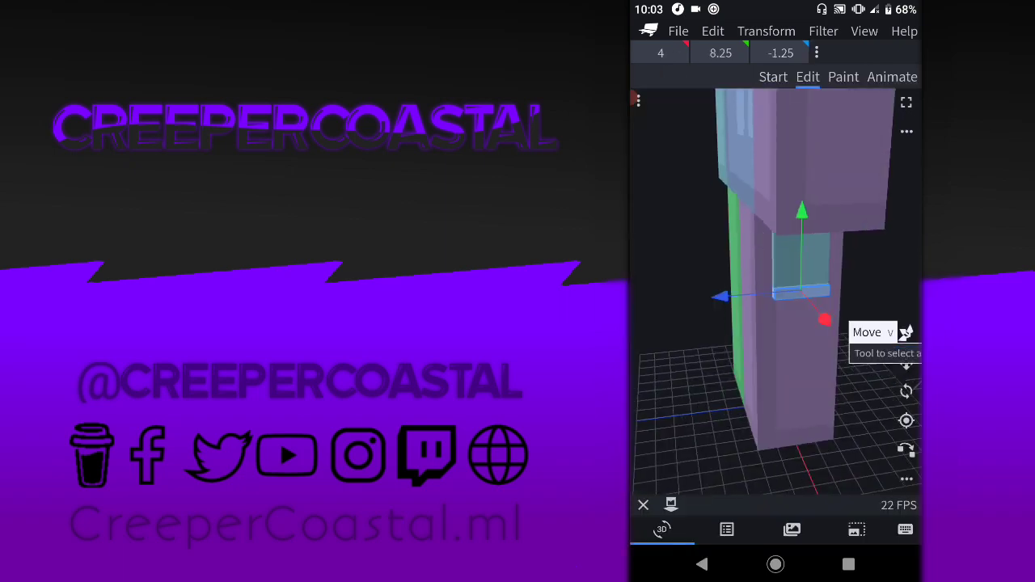
{"action": "left_click", "coordinate": [780, 53]}
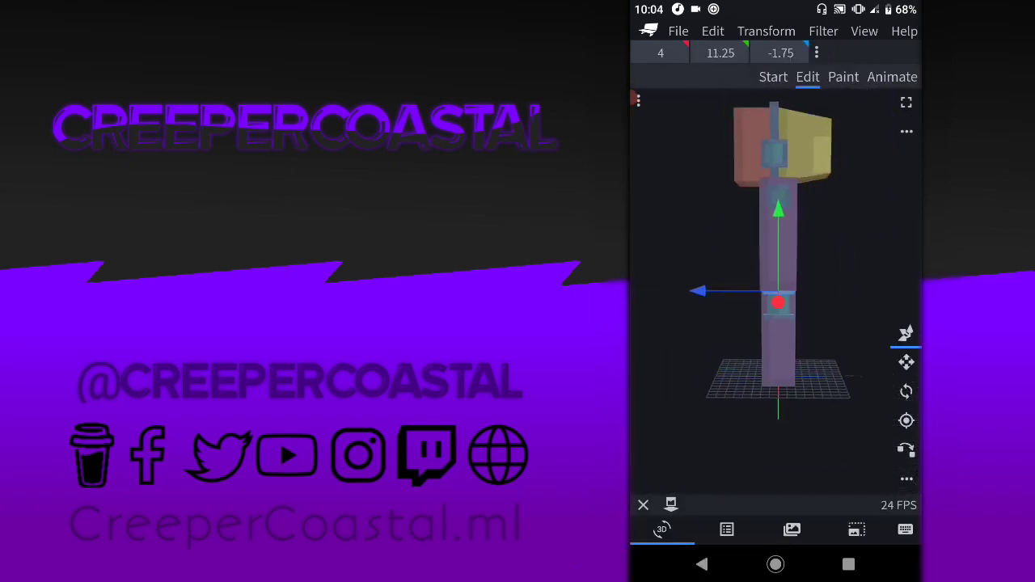
{"action": "left_click", "coordinate": [721, 53]}
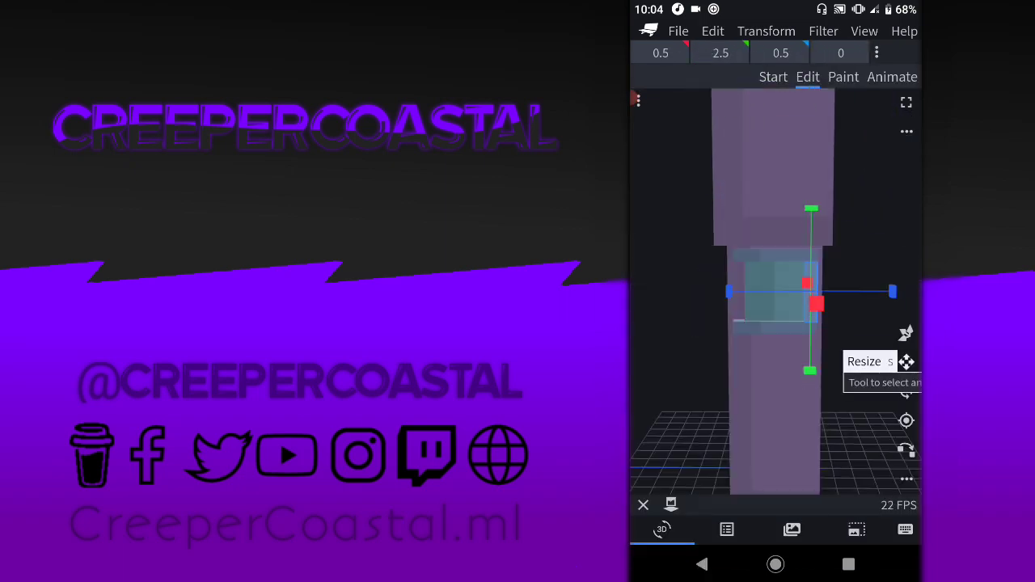
{"action": "left_click_drag", "start_coordinate": [728, 339], "coordinate": [809, 340]}
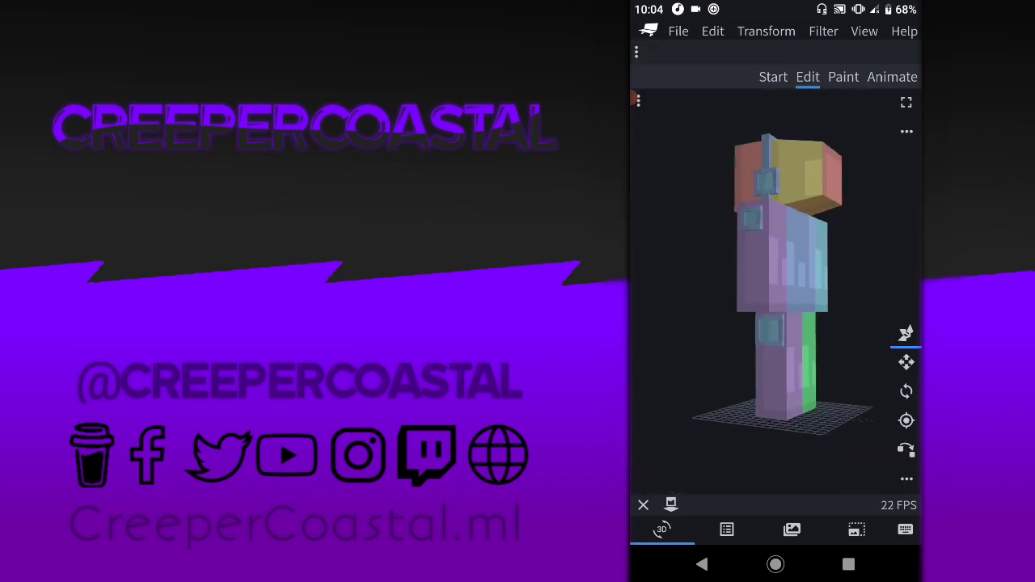
{"action": "left_click", "coordinate": [906, 361]}
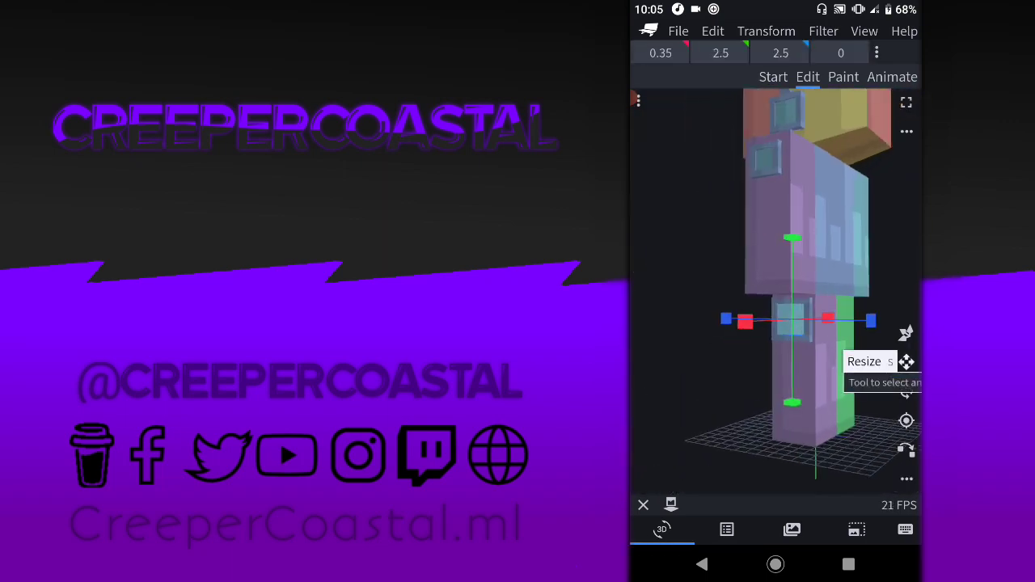
{"action": "left_click", "coordinate": [721, 53]}
{"action": "left_click", "coordinate": [907, 332]}
Position the detail cube at height 8.5 and depth -1.5, raising it higher on the model
{"action": "left_click", "coordinate": [720, 52]}
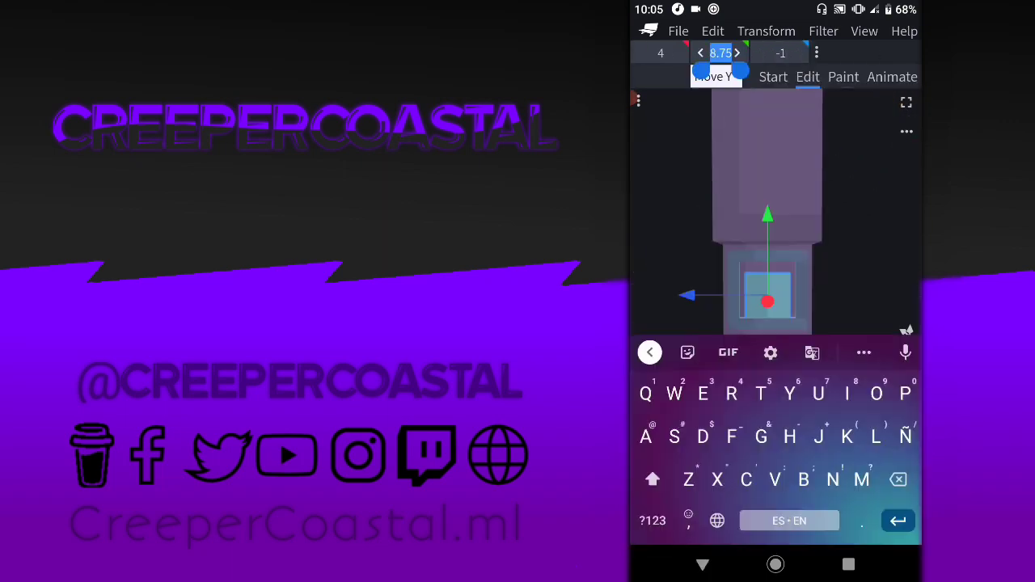
{"action": "left_click", "coordinate": [653, 521]}
{"action": "key", "text": "Return"}
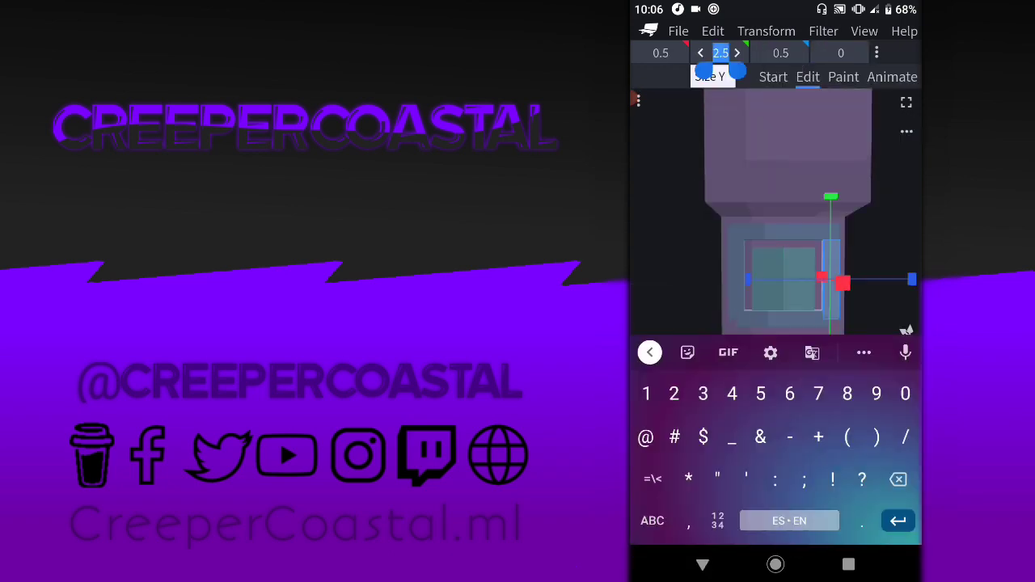
{"action": "left_click", "coordinate": [780, 53]}
{"action": "key", "text": "Return"}
{"action": "left_click", "coordinate": [712, 30]}
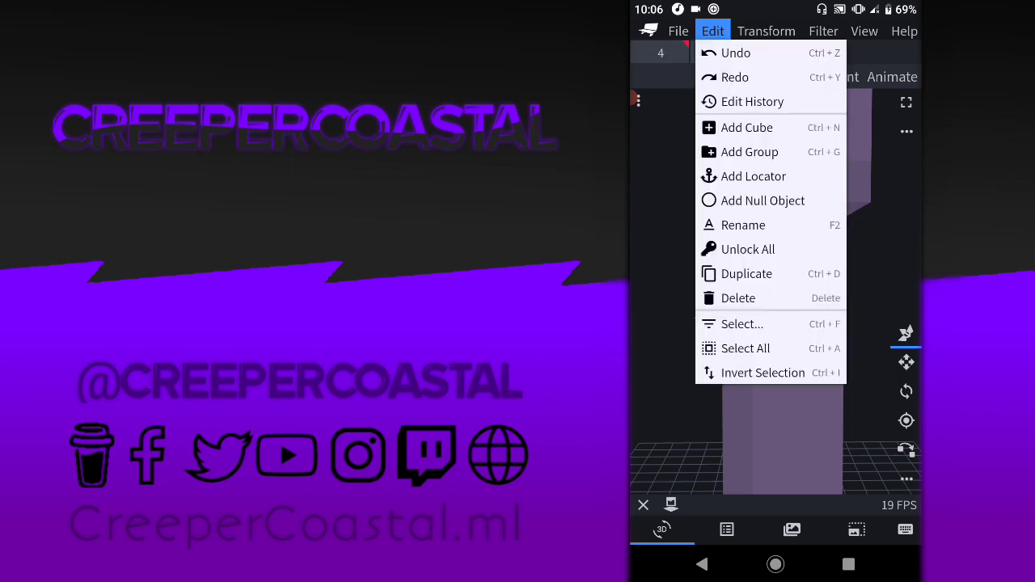
{"action": "left_click_drag", "start_coordinate": [721, 52], "coordinate": [752, 52]}
{"action": "left_click", "coordinate": [781, 52]}
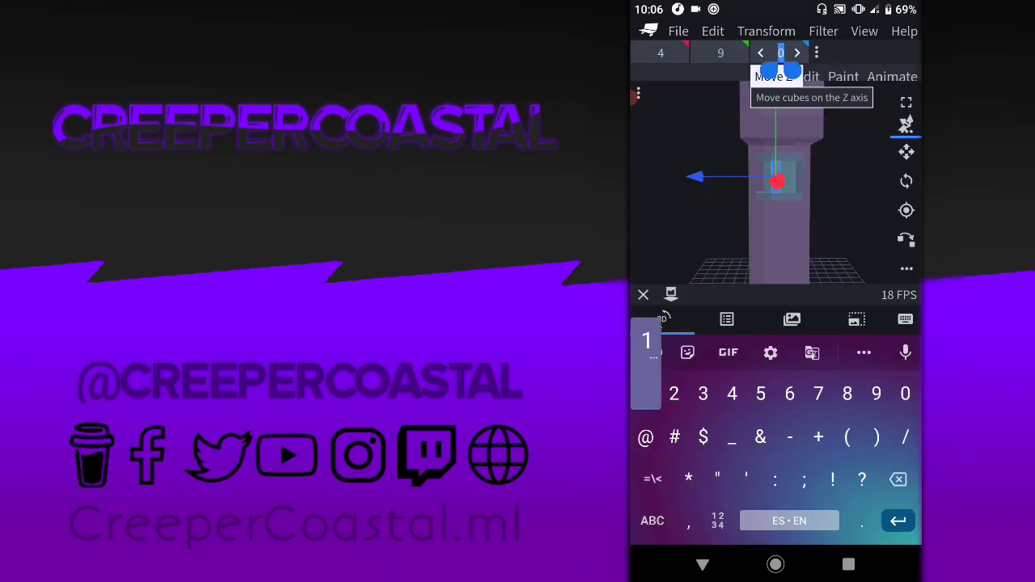
{"action": "key", "text": "Return"}
Add a new group named Extrightarm2
{"action": "left_click", "coordinate": [727, 529]}
{"action": "left_click", "coordinate": [676, 131]}
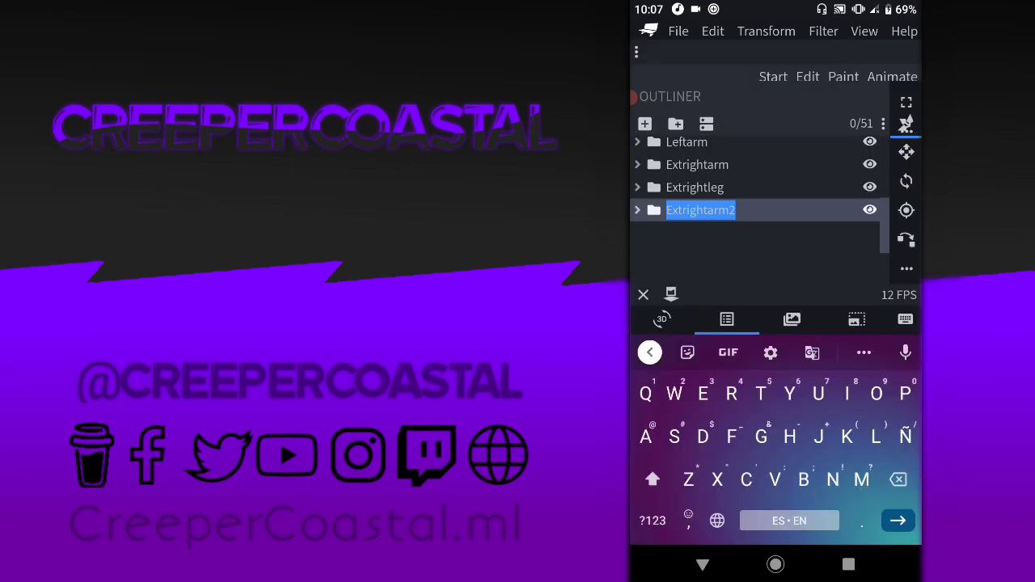
{"action": "key", "text": "Return"}
Shift the cube sideways along the arm to -8.5, then select the larger cube
{"action": "left_click", "coordinate": [663, 529]}
{"action": "scroll", "coordinate": [777, 267], "scroll_direction": "up", "scroll_amount": 5}
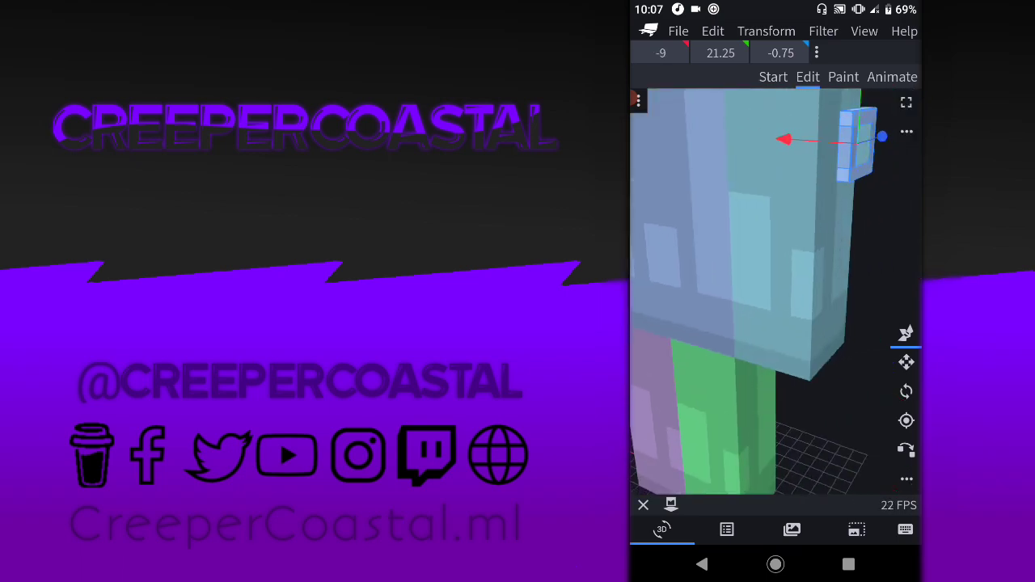
{"action": "left_click_drag", "start_coordinate": [661, 53], "coordinate": [653, 53]}
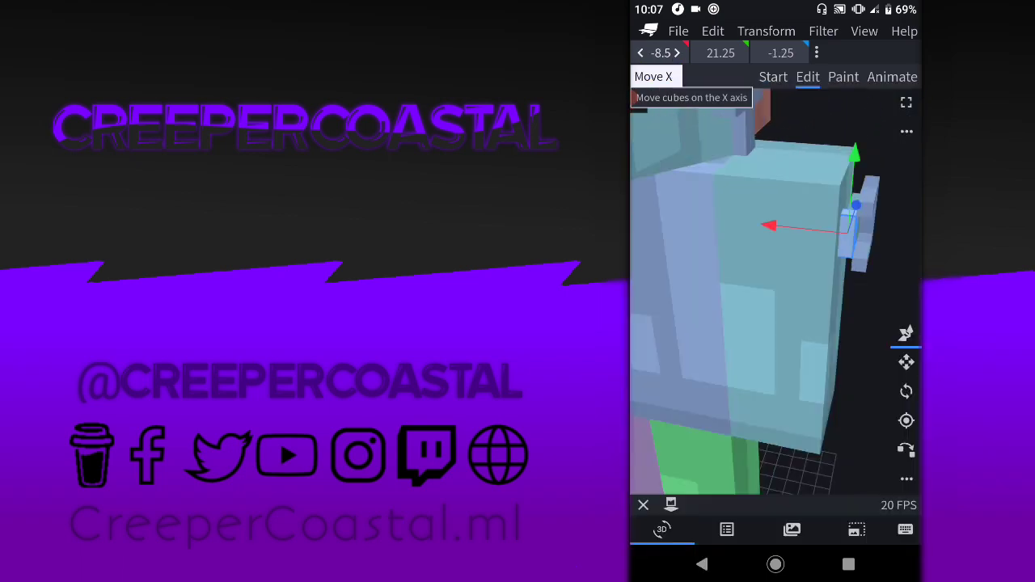
{"action": "left_click", "coordinate": [661, 53]}
{"action": "type", "text": "-8.35"}
{"action": "key", "text": "Return"}
{"action": "left_click", "coordinate": [677, 53]}
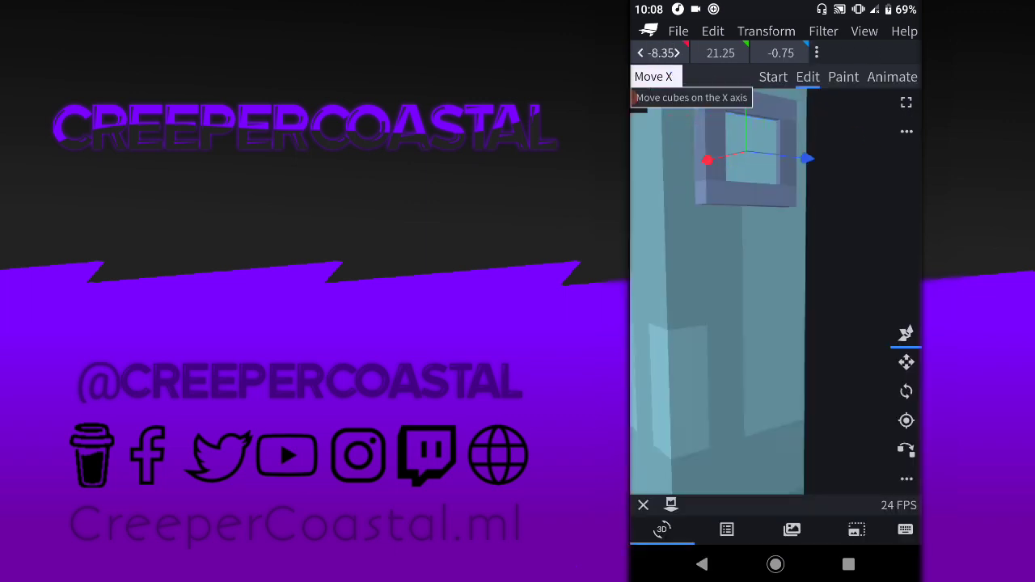
{"action": "left_click", "coordinate": [753, 340]}
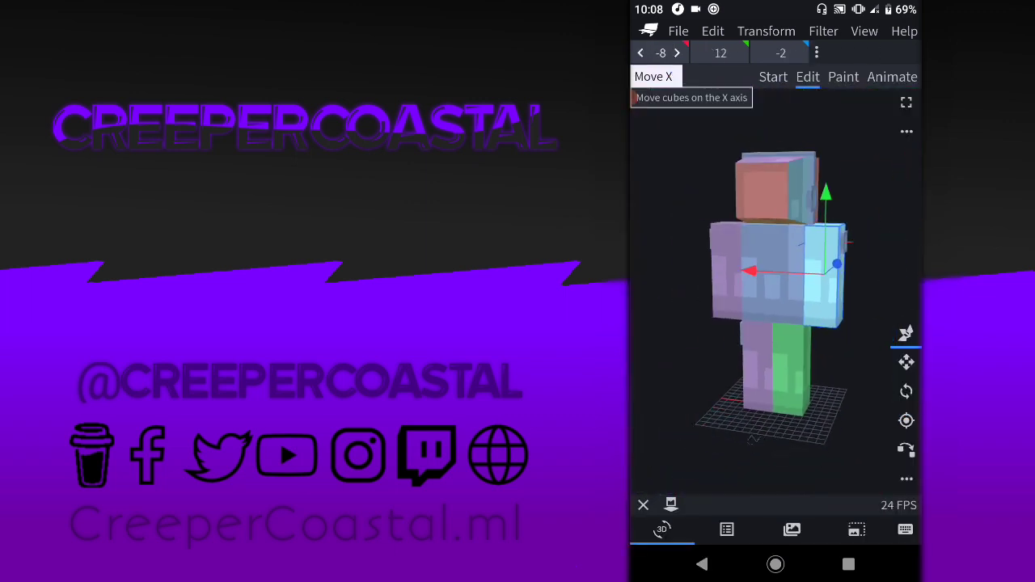
{"action": "left_click", "coordinate": [726, 529]}
Duplicate the Extrightleg group and select the Extrightarm group
{"action": "key", "text": "ctrl+d"}
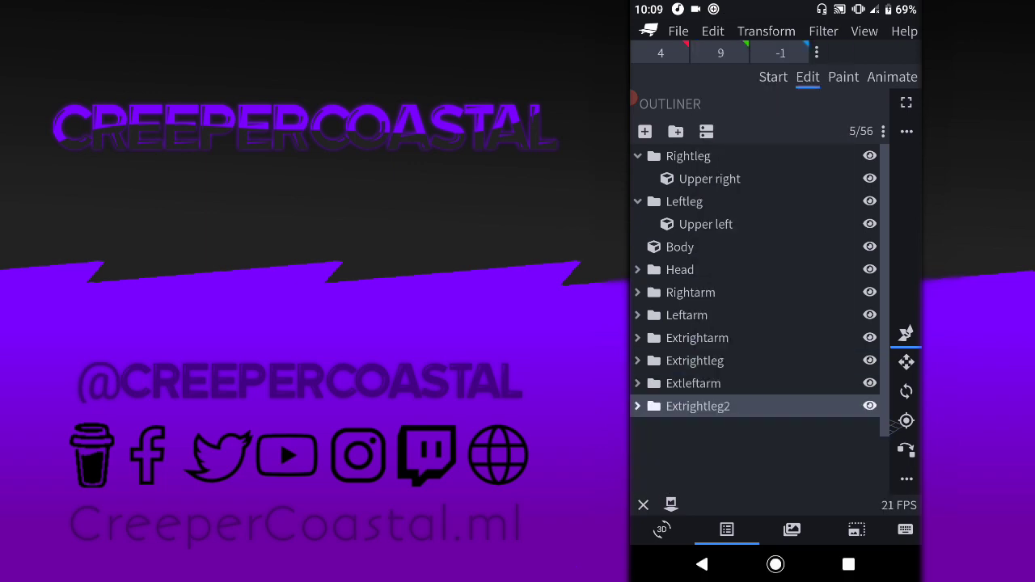
{"action": "left_click", "coordinate": [662, 529]}
{"action": "left_click", "coordinate": [726, 529]}
{"action": "left_click", "coordinate": [661, 529]}
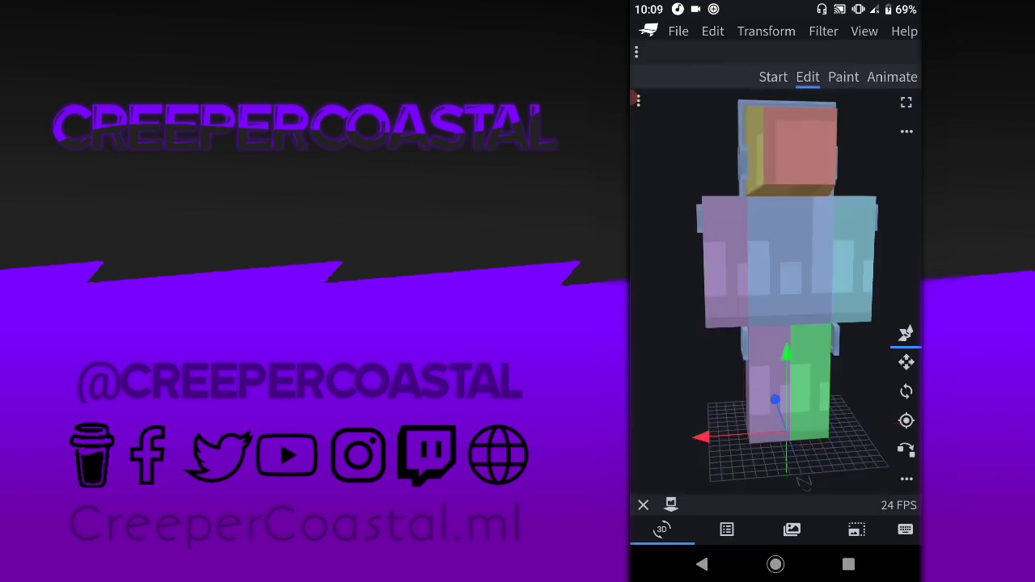
{"action": "left_click", "coordinate": [726, 529]}
{"action": "left_click", "coordinate": [697, 361]}
{"action": "left_click", "coordinate": [661, 529]}
{"action": "left_click", "coordinate": [726, 529]}
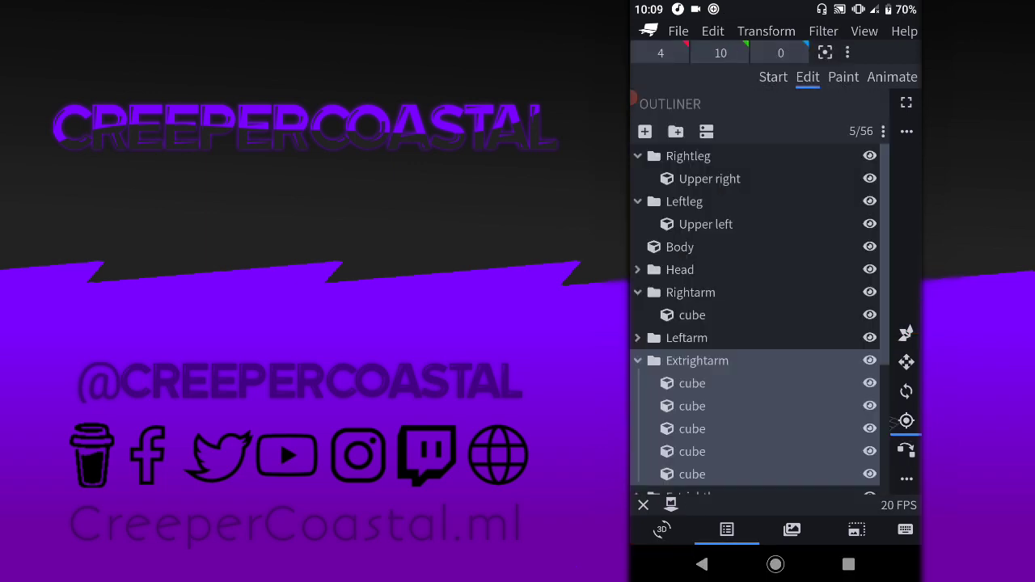
{"action": "left_click", "coordinate": [662, 529]}
{"action": "left_click", "coordinate": [727, 529]}
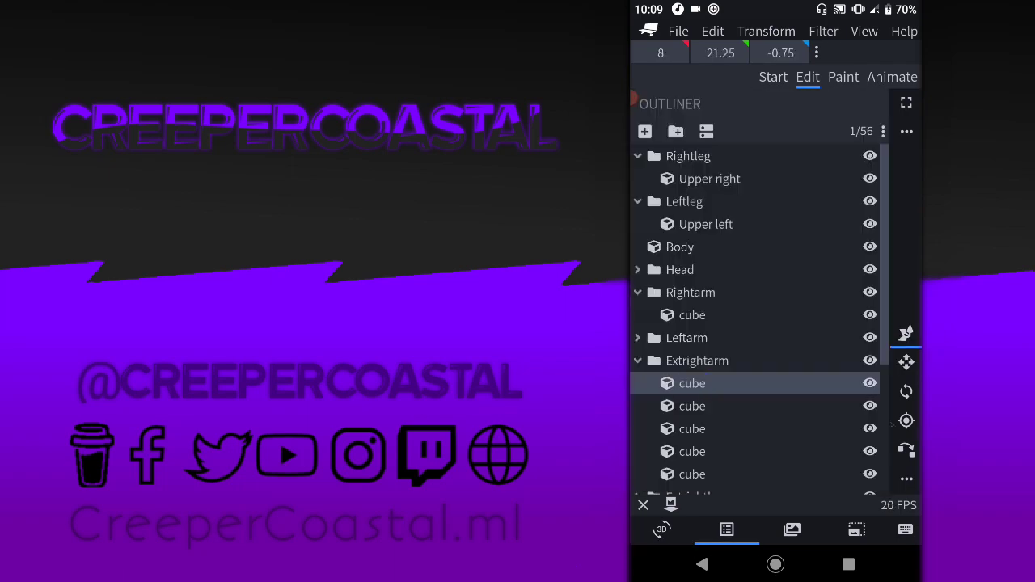
Rename the limb cubes, leaving the copied leg group named Extlegleg
{"action": "left_click", "coordinate": [692, 223]}
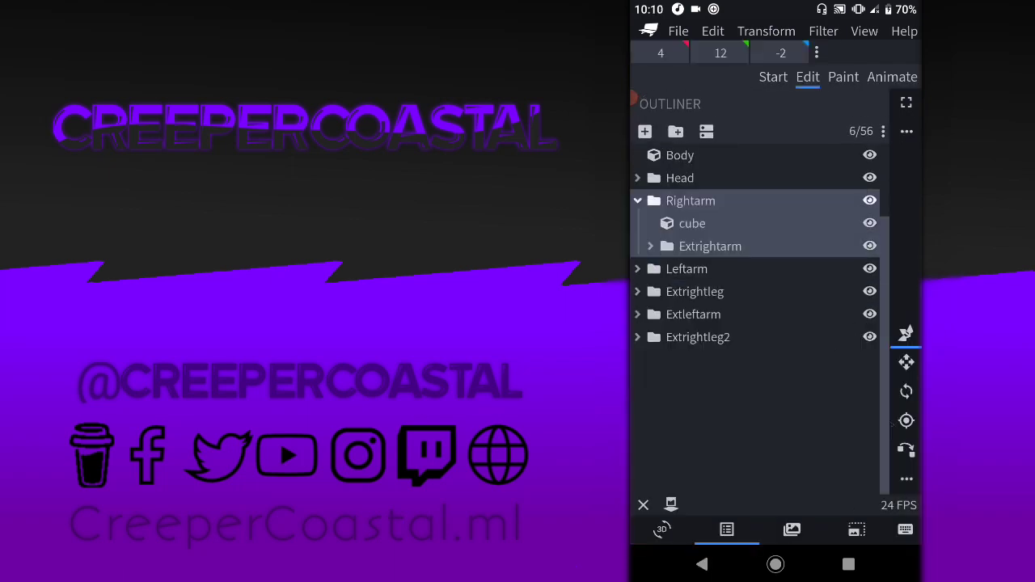
{"action": "left_click", "coordinate": [662, 529]}
{"action": "left_click_drag", "start_coordinate": [776, 243], "coordinate": [713, 248]}
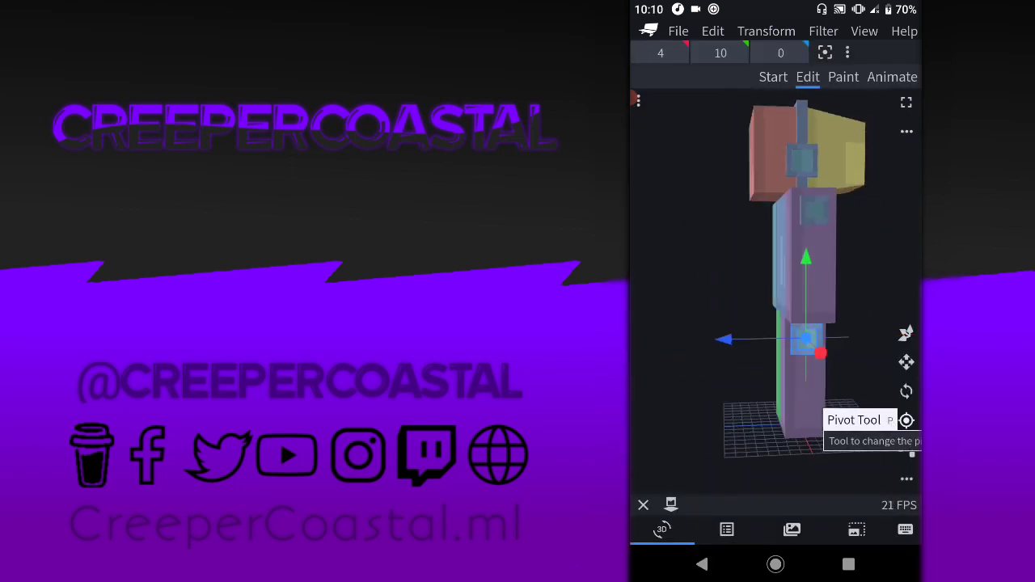
{"action": "left_click", "coordinate": [726, 529]}
{"action": "double_click", "coordinate": [709, 171]}
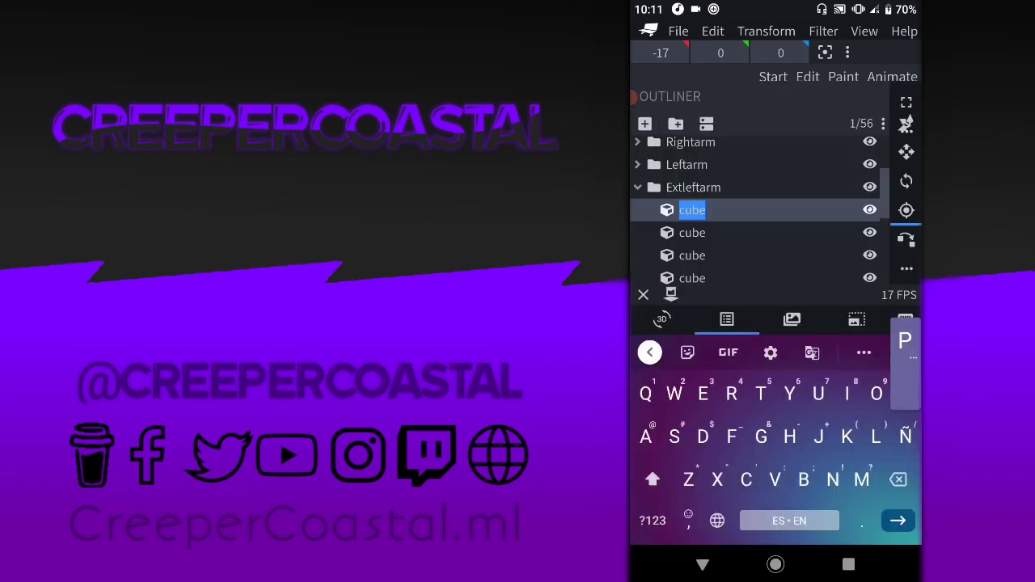
{"action": "left_click", "coordinate": [662, 529]}
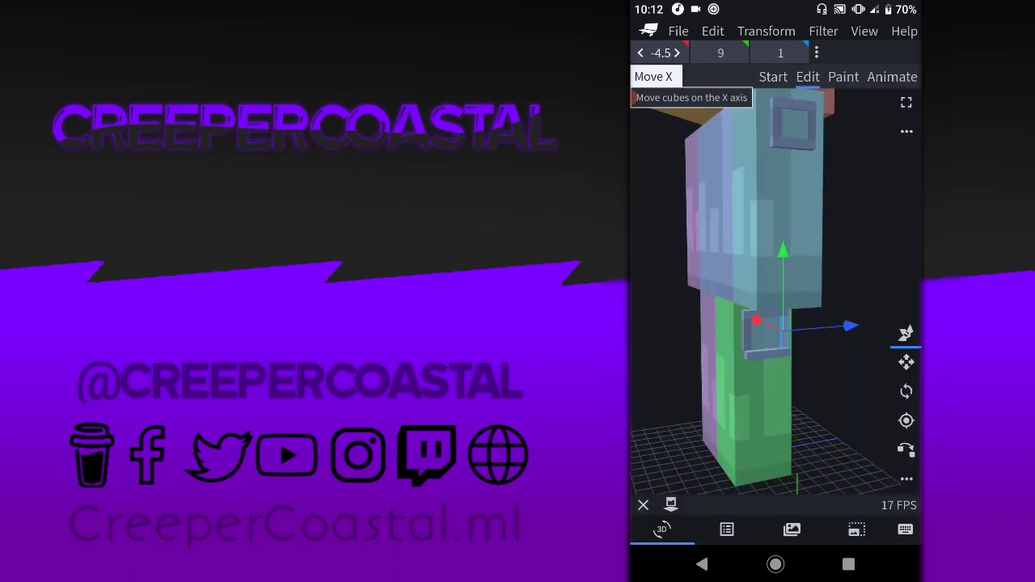
{"action": "left_click", "coordinate": [727, 529]}
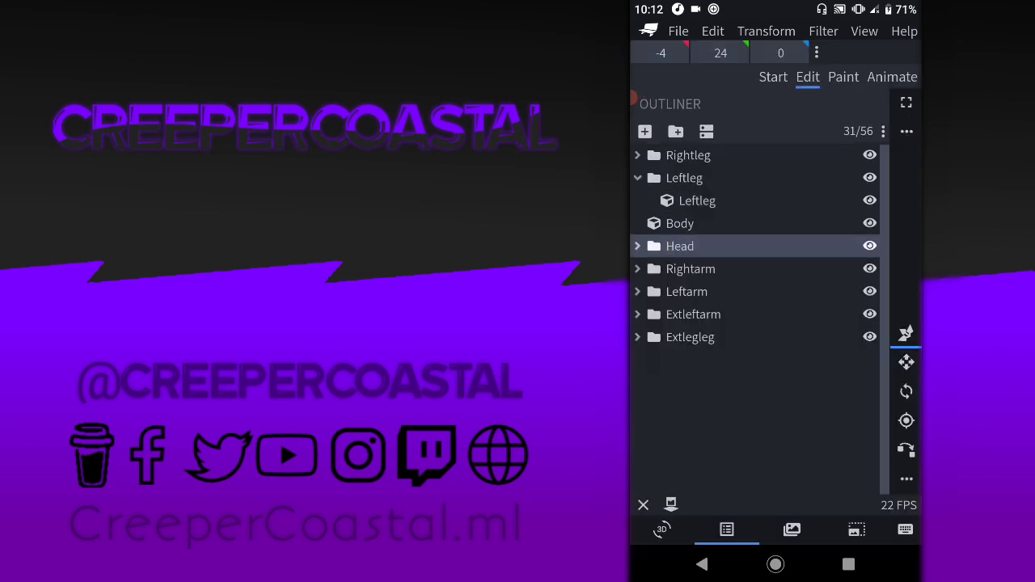
{"action": "left_click", "coordinate": [663, 529]}
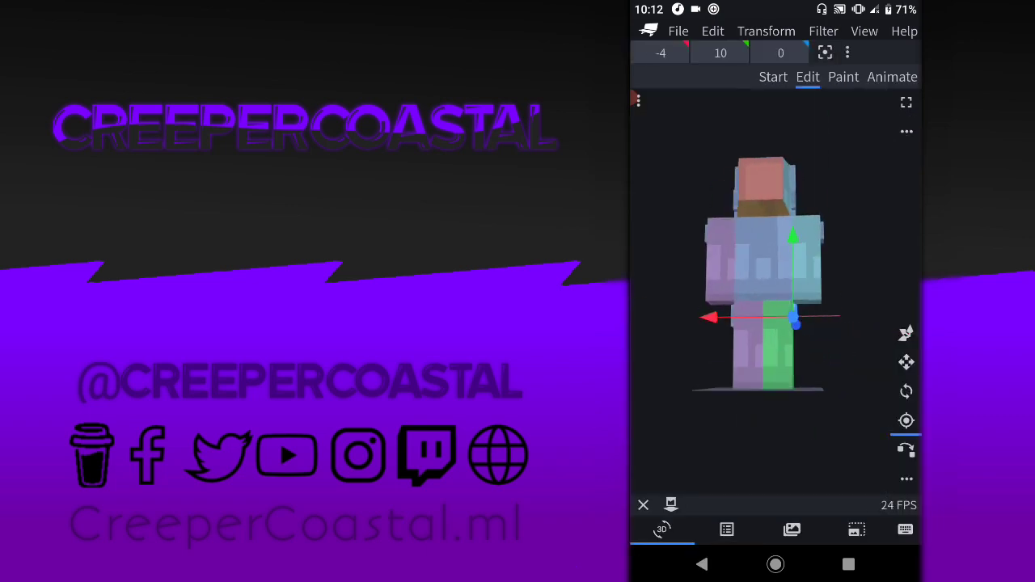
{"action": "left_click", "coordinate": [728, 529]}
{"action": "left_click", "coordinate": [662, 529]}
{"action": "left_click", "coordinate": [727, 529]}
{"action": "left_click", "coordinate": [663, 529]}
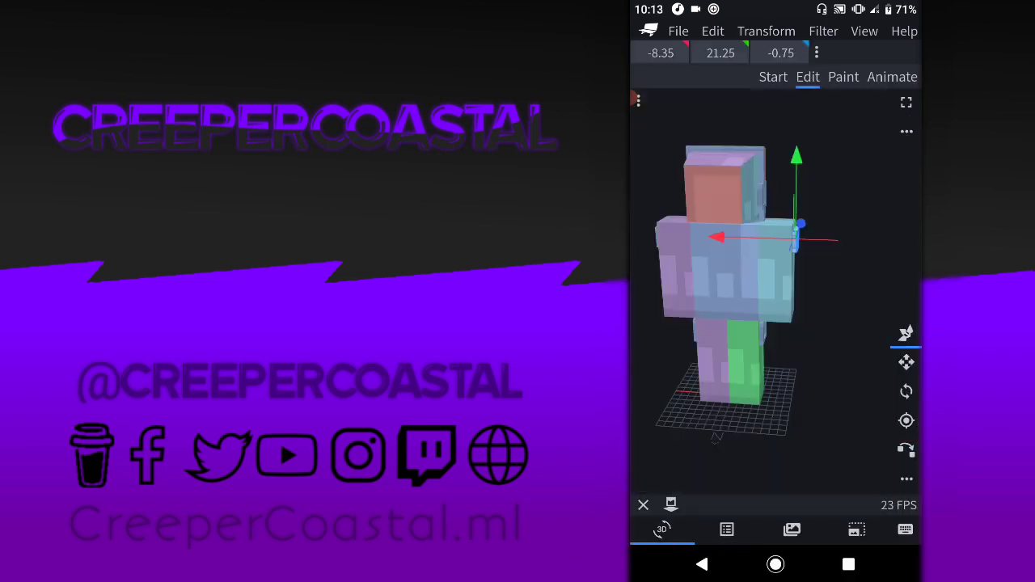
{"action": "left_click", "coordinate": [727, 529]}
Create the tail group and add a new small cube behind the body
{"action": "left_click", "coordinate": [645, 131]}
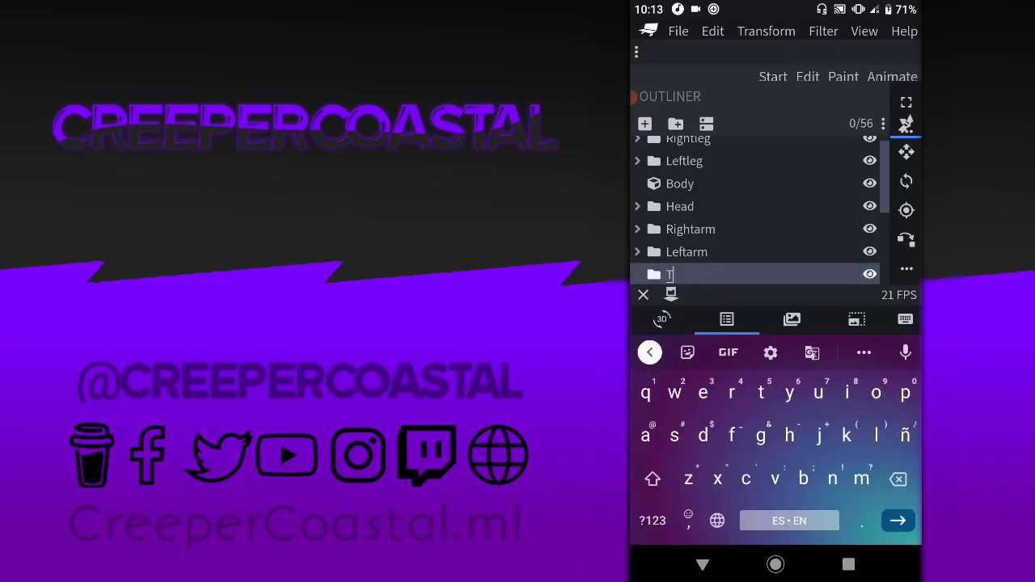
{"action": "left_click", "coordinate": [663, 529]}
{"action": "scroll", "coordinate": [776, 292], "scroll_direction": "up", "scroll_amount": 3}
{"action": "left_click", "coordinate": [907, 362]}
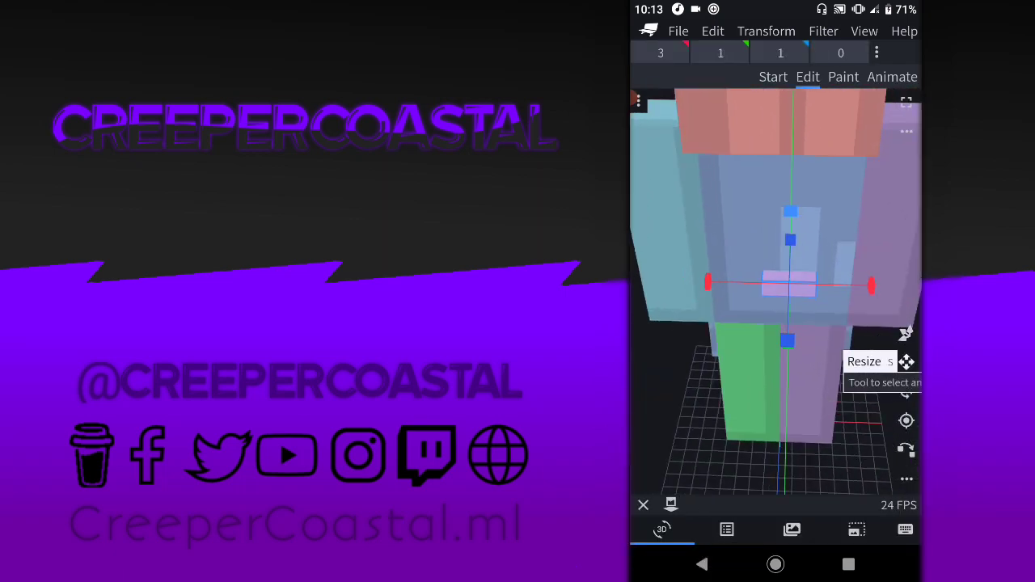
{"action": "left_click", "coordinate": [907, 332]}
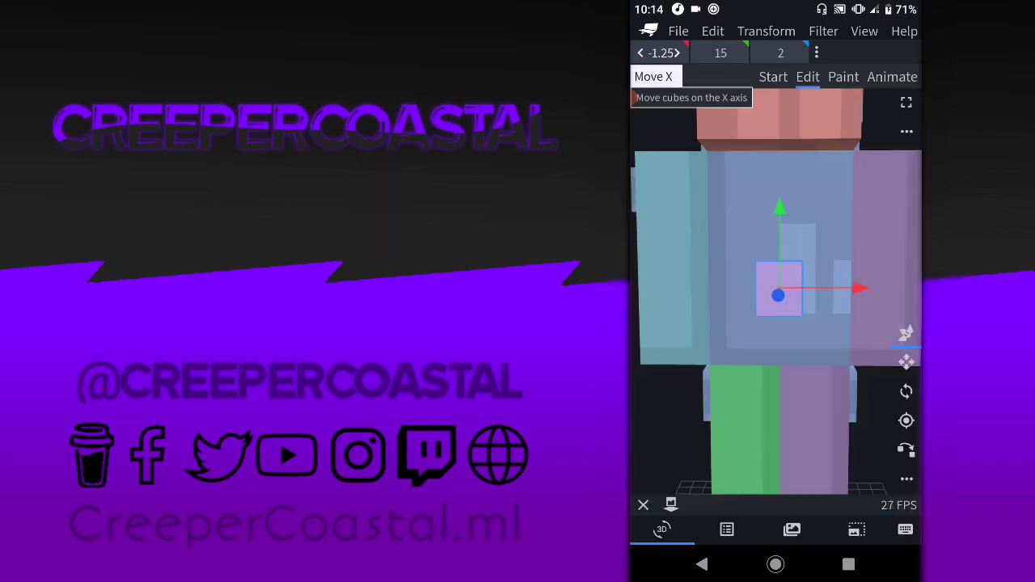
{"action": "left_click", "coordinate": [906, 362]}
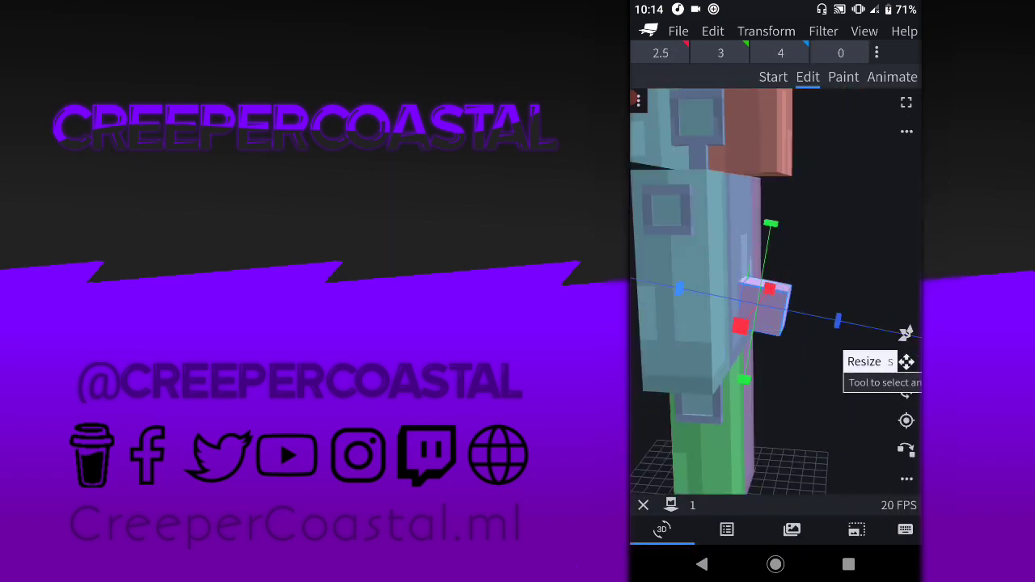
{"action": "left_click", "coordinate": [907, 333]}
Resize the cube to 4 and angle it 25 degrees on X
{"action": "left_click", "coordinate": [907, 361]}
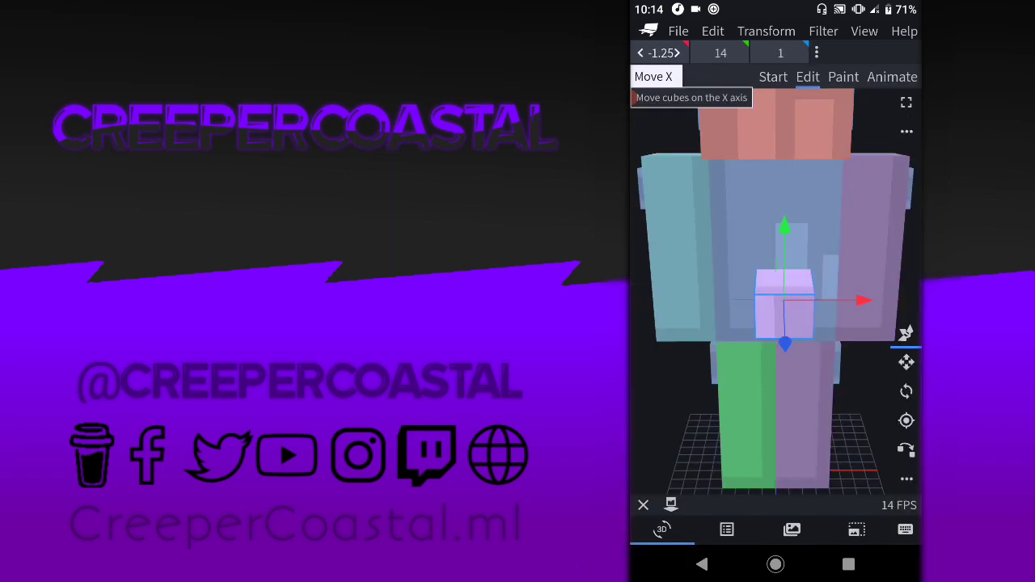
{"action": "left_click", "coordinate": [720, 52]}
{"action": "type", "text": "4"}
{"action": "key", "text": "Return"}
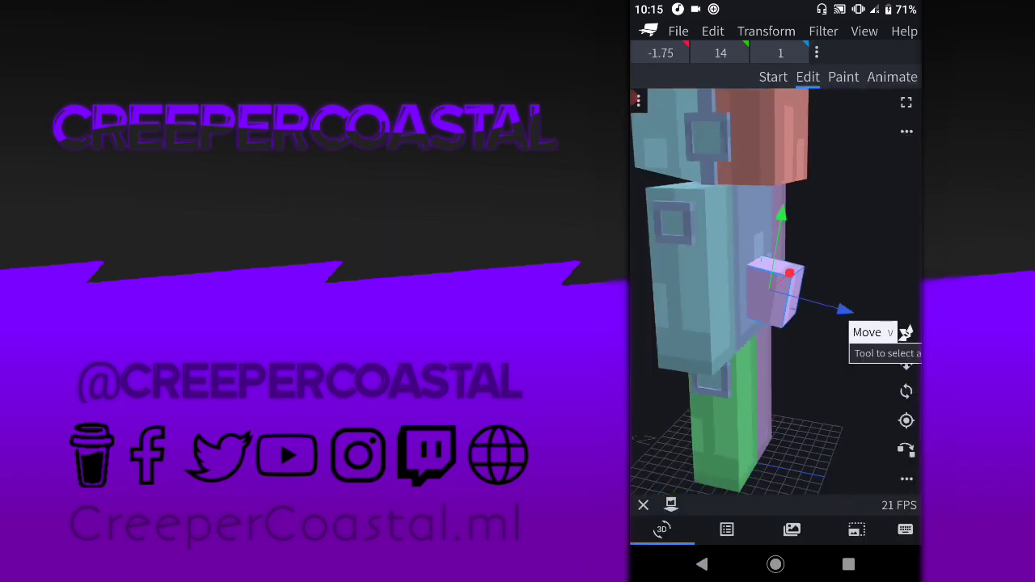
{"action": "left_click", "coordinate": [907, 390]}
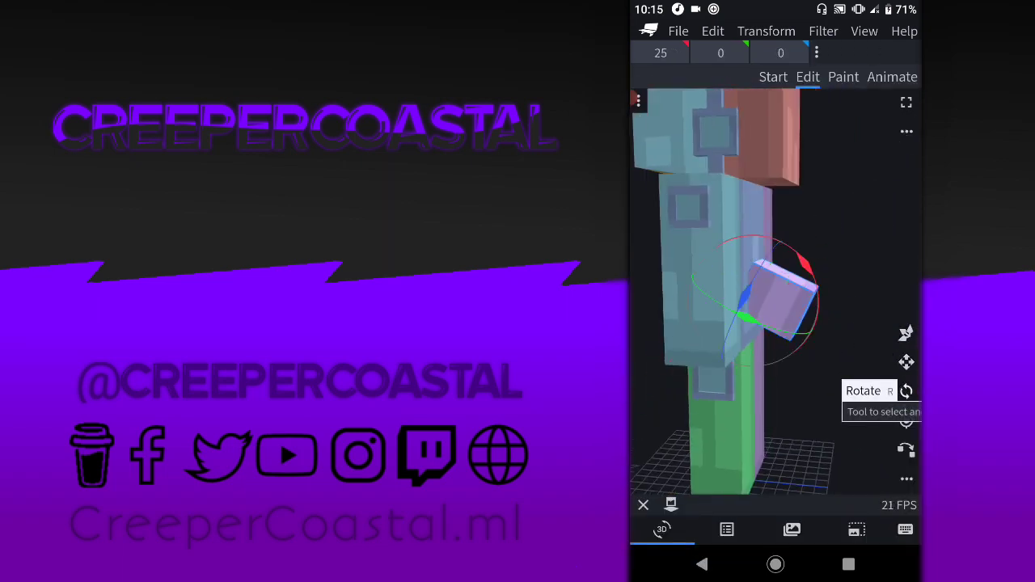
{"action": "left_click_drag", "start_coordinate": [728, 283], "coordinate": [808, 283]}
Duplicate the tail cube and push the copy further behind the body, adjusting size and rotation
{"action": "left_click", "coordinate": [712, 31]}
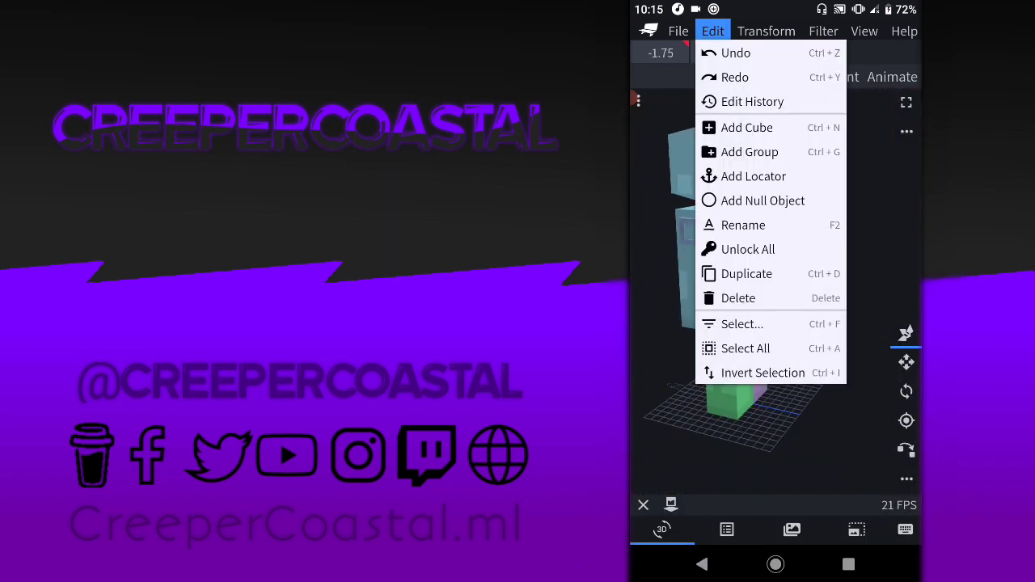
{"action": "left_click_drag", "start_coordinate": [728, 324], "coordinate": [776, 323]}
{"action": "left_click", "coordinate": [907, 362]}
{"action": "left_click", "coordinate": [720, 53]}
{"action": "left_click", "coordinate": [907, 362]}
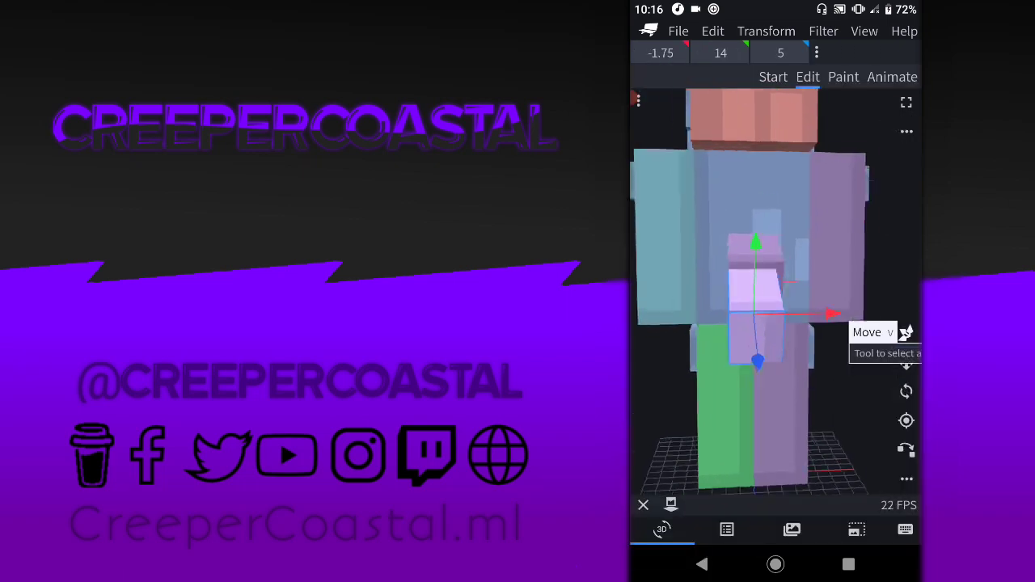
{"action": "left_click", "coordinate": [661, 53]}
{"action": "left_click", "coordinate": [721, 53]}
{"action": "left_click", "coordinate": [907, 391]}
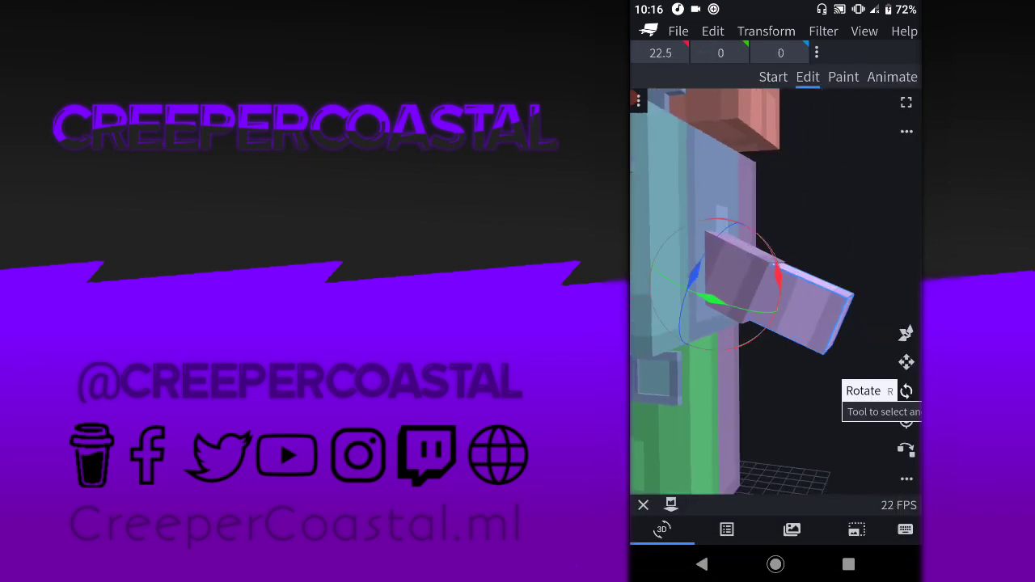
{"action": "left_click", "coordinate": [907, 333]}
{"action": "left_click_drag", "start_coordinate": [728, 283], "coordinate": [793, 267]}
Resize the next tail segment and move it further back, setting its X position
{"action": "left_click", "coordinate": [907, 362]}
{"action": "left_click", "coordinate": [721, 53]}
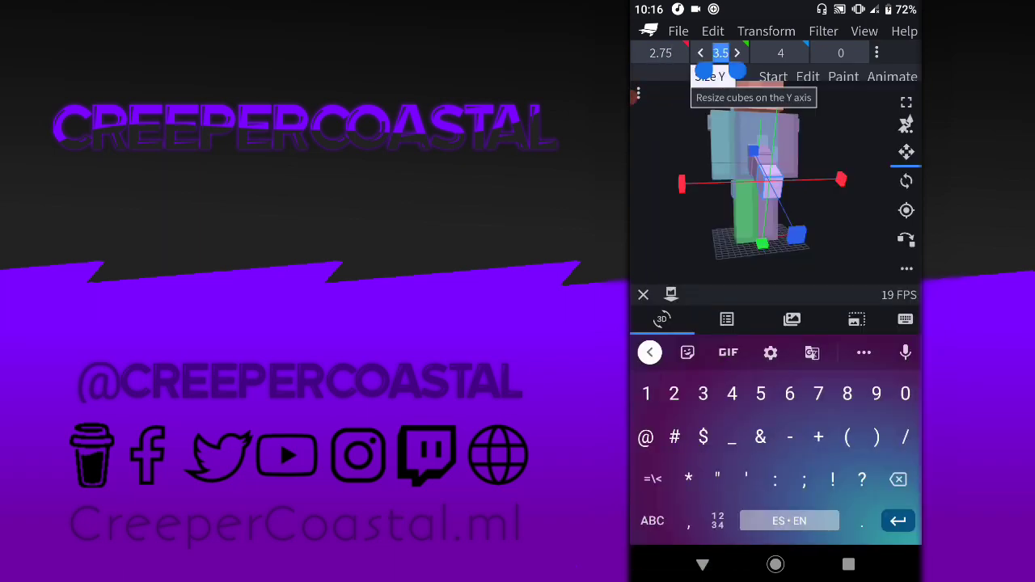
{"action": "left_click", "coordinate": [906, 361]}
{"action": "left_click_drag", "start_coordinate": [661, 53], "coordinate": [639, 53]}
{"action": "left_click_drag", "start_coordinate": [721, 53], "coordinate": [728, 52]}
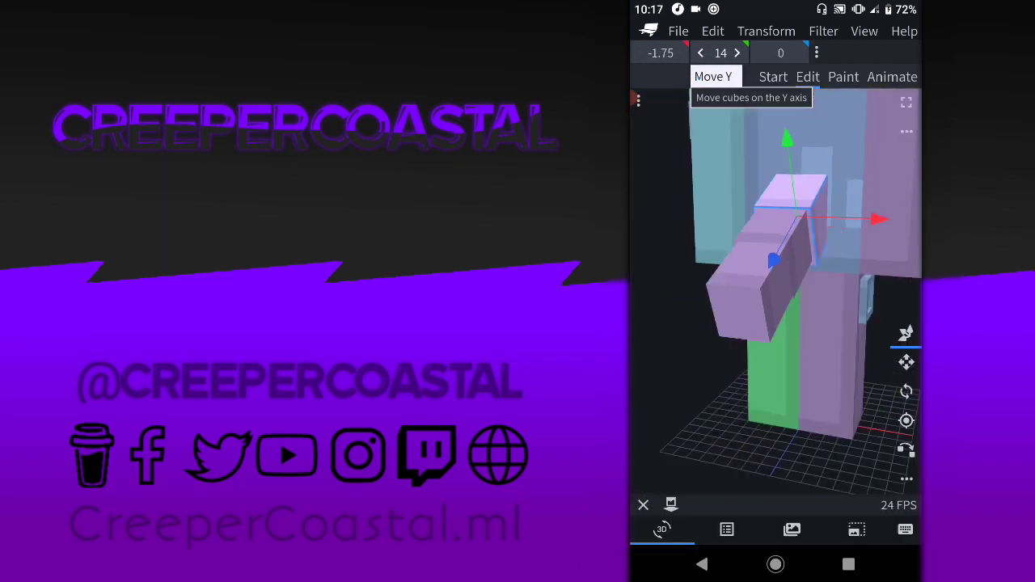
{"action": "left_click_drag", "start_coordinate": [769, 324], "coordinate": [817, 324]}
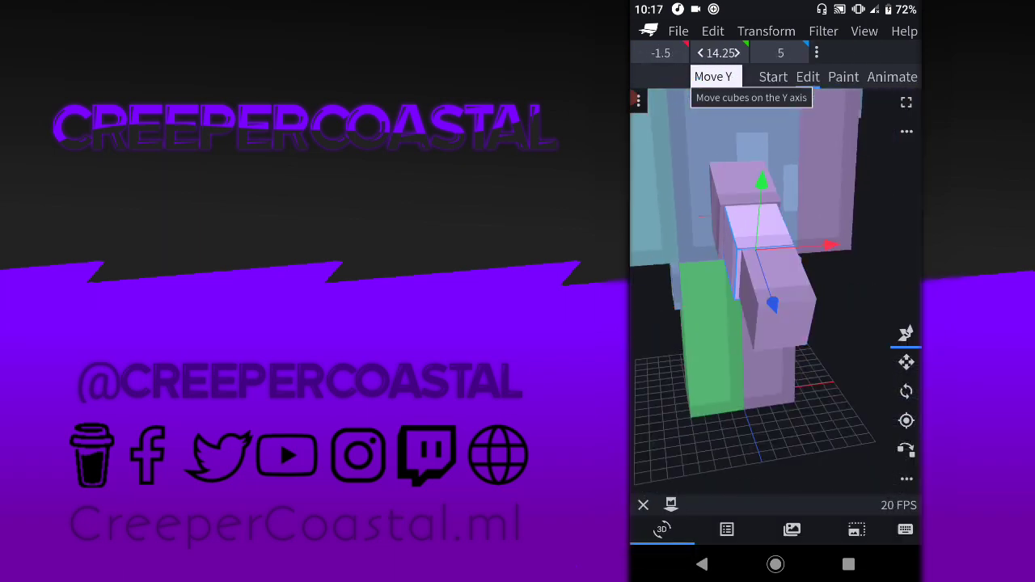
{"action": "left_click", "coordinate": [661, 53]}
{"action": "key", "text": "Return"}
{"action": "left_click", "coordinate": [661, 52]}
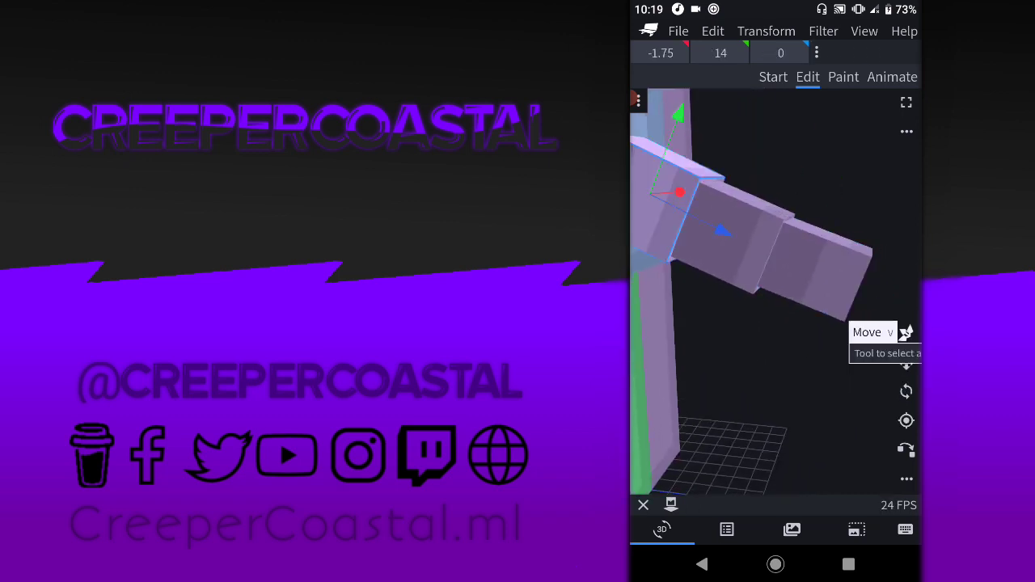
Set the last tail segment's Z position to 19.25
{"action": "left_click", "coordinate": [679, 194]}
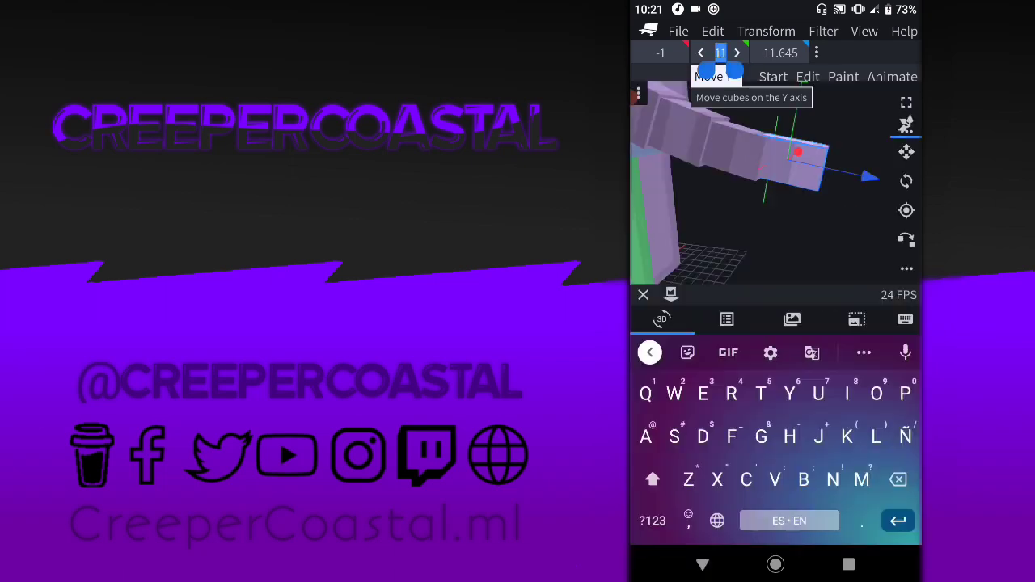
{"action": "scroll", "coordinate": [776, 283], "scroll_direction": "down", "scroll_amount": 5}
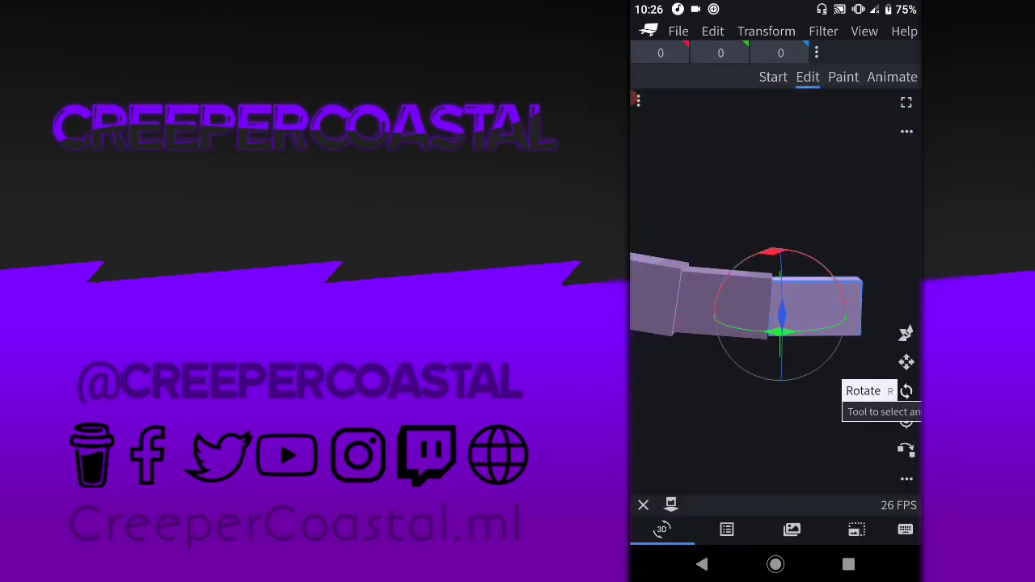
{"action": "type", "text": "19.25"}
{"action": "key", "text": "Return"}
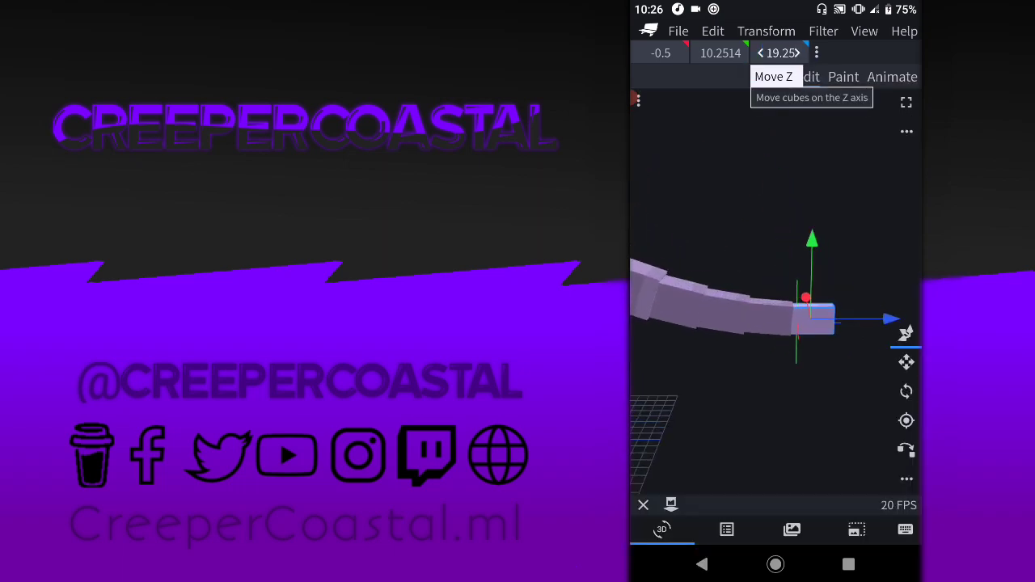